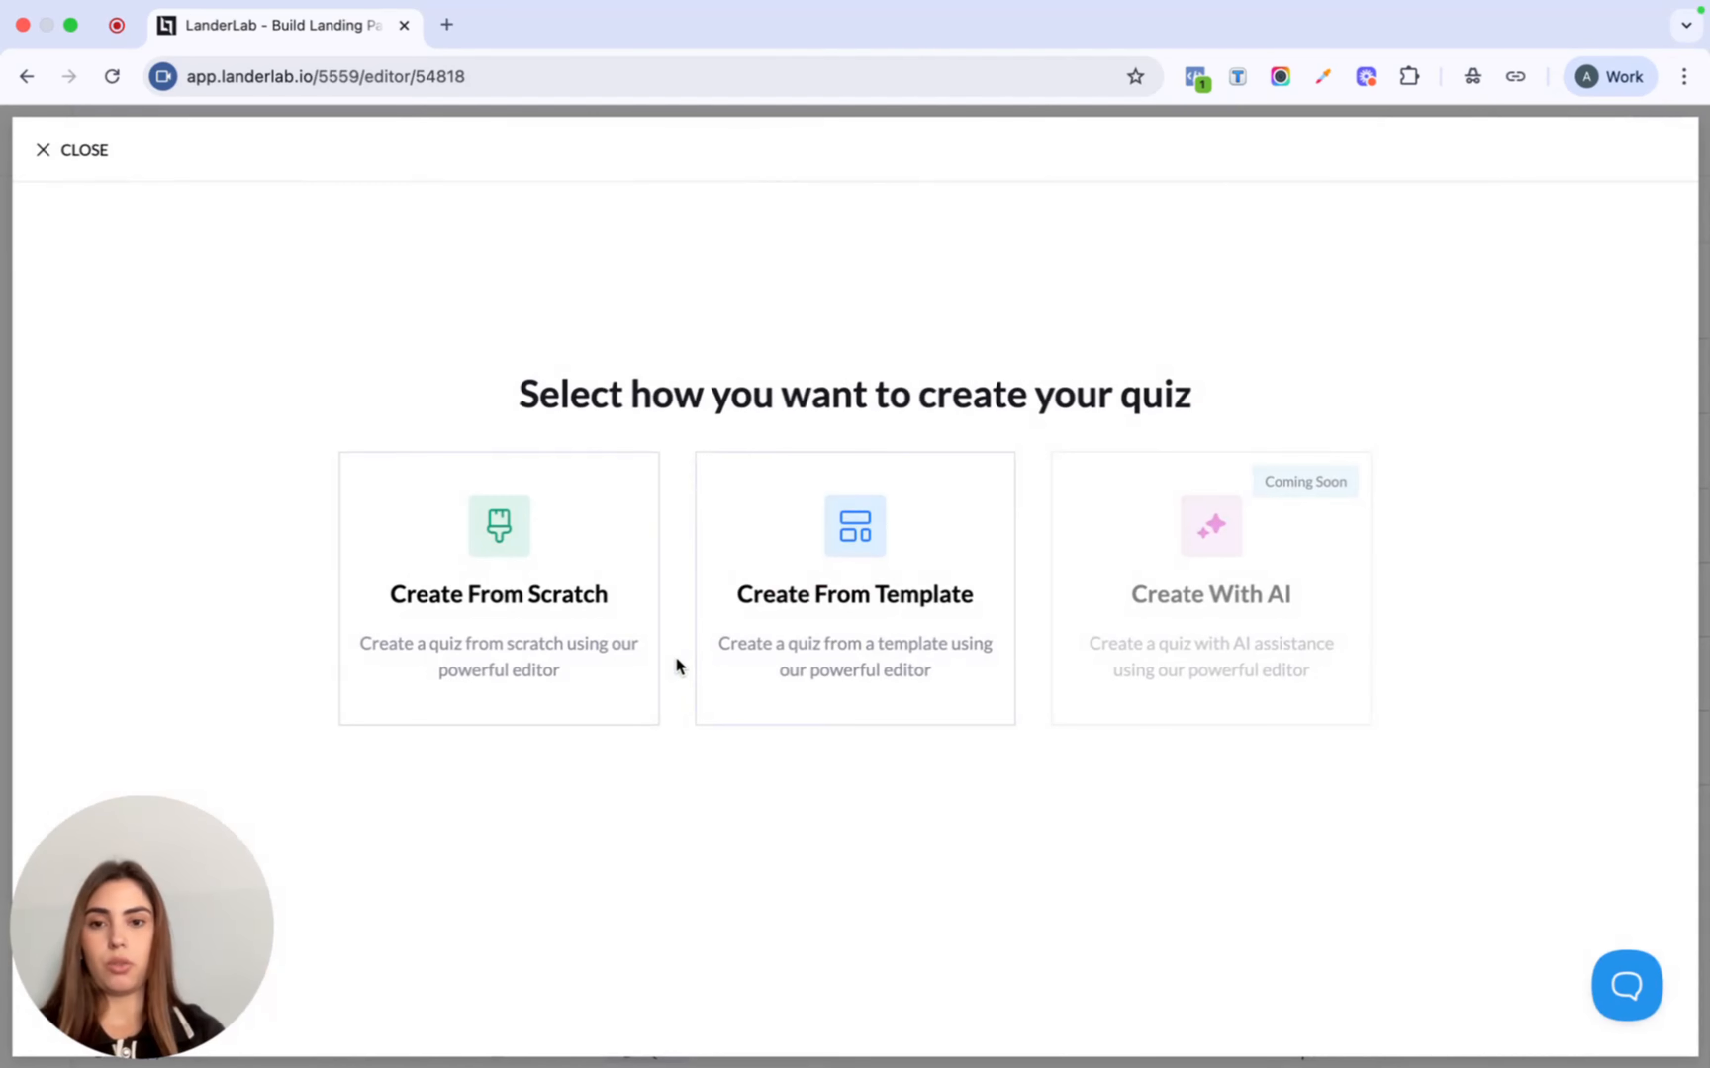
- Start a blank quiz and title its first step 'What is your zip code?'
{"action": "left_click", "coordinate": [556, 601]}
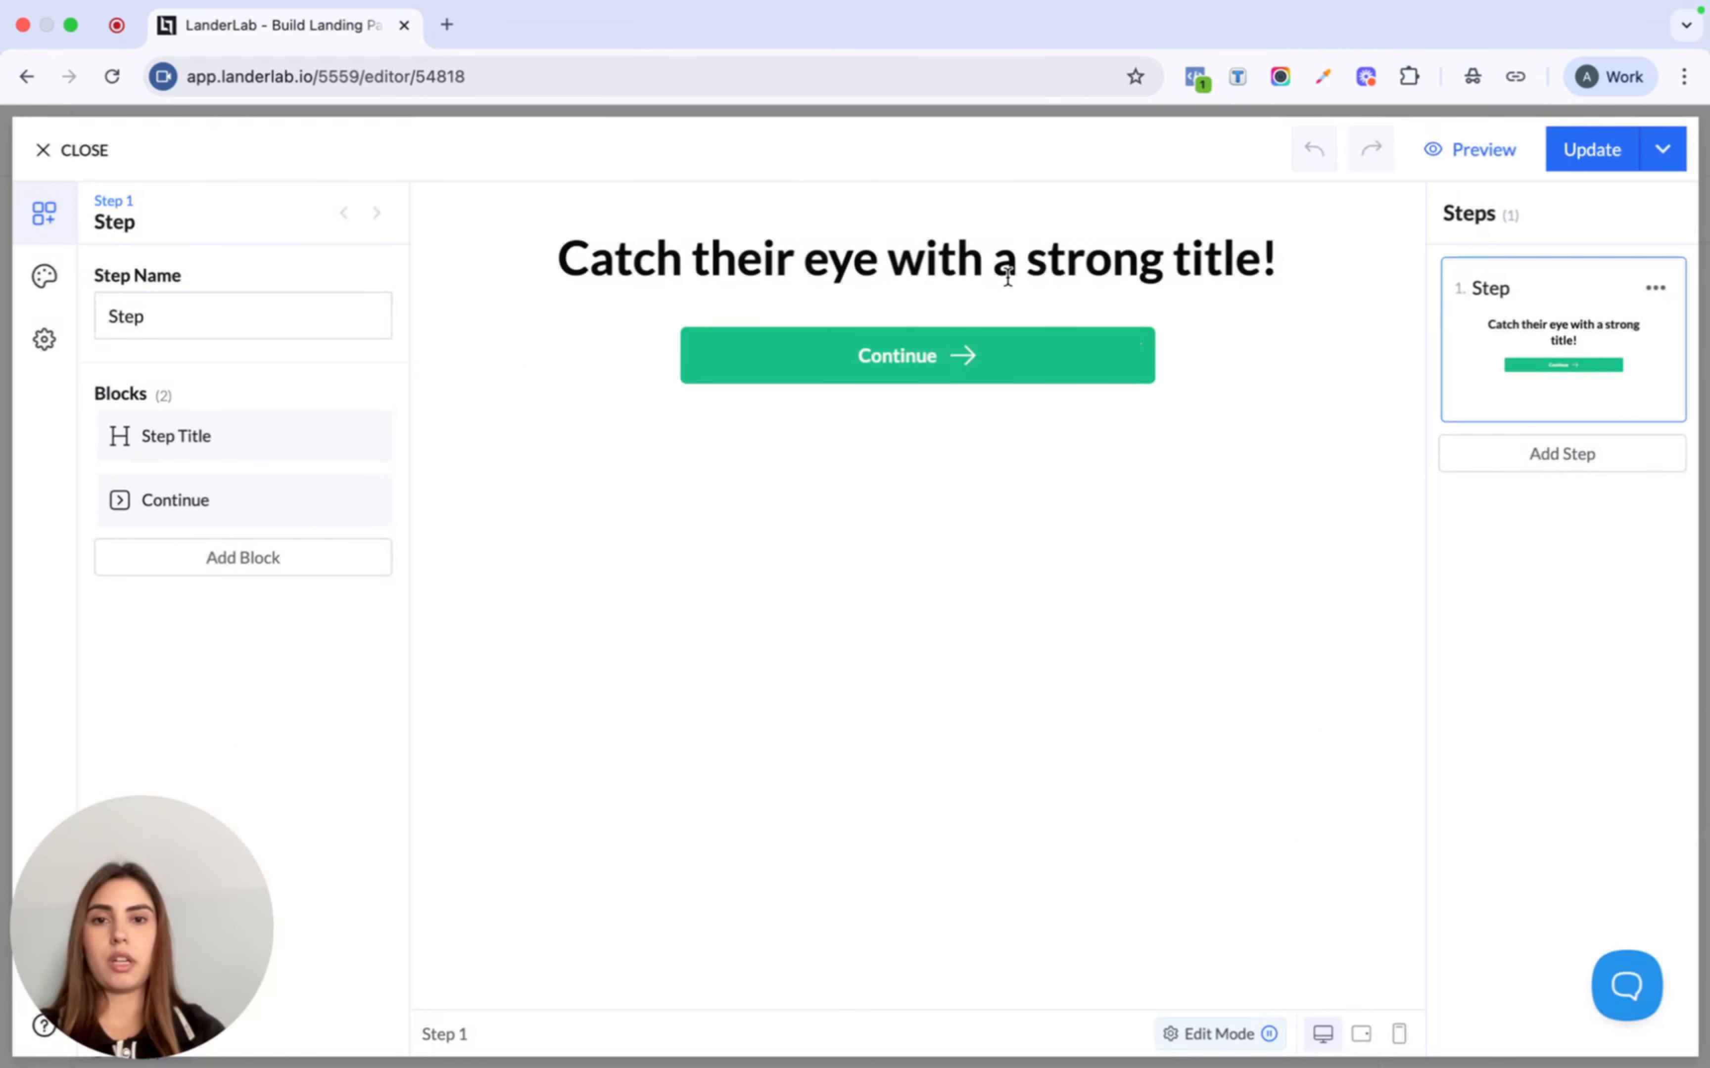
{"action": "left_click", "coordinate": [990, 260]}
{"action": "triple_click", "coordinate": [604, 544]}
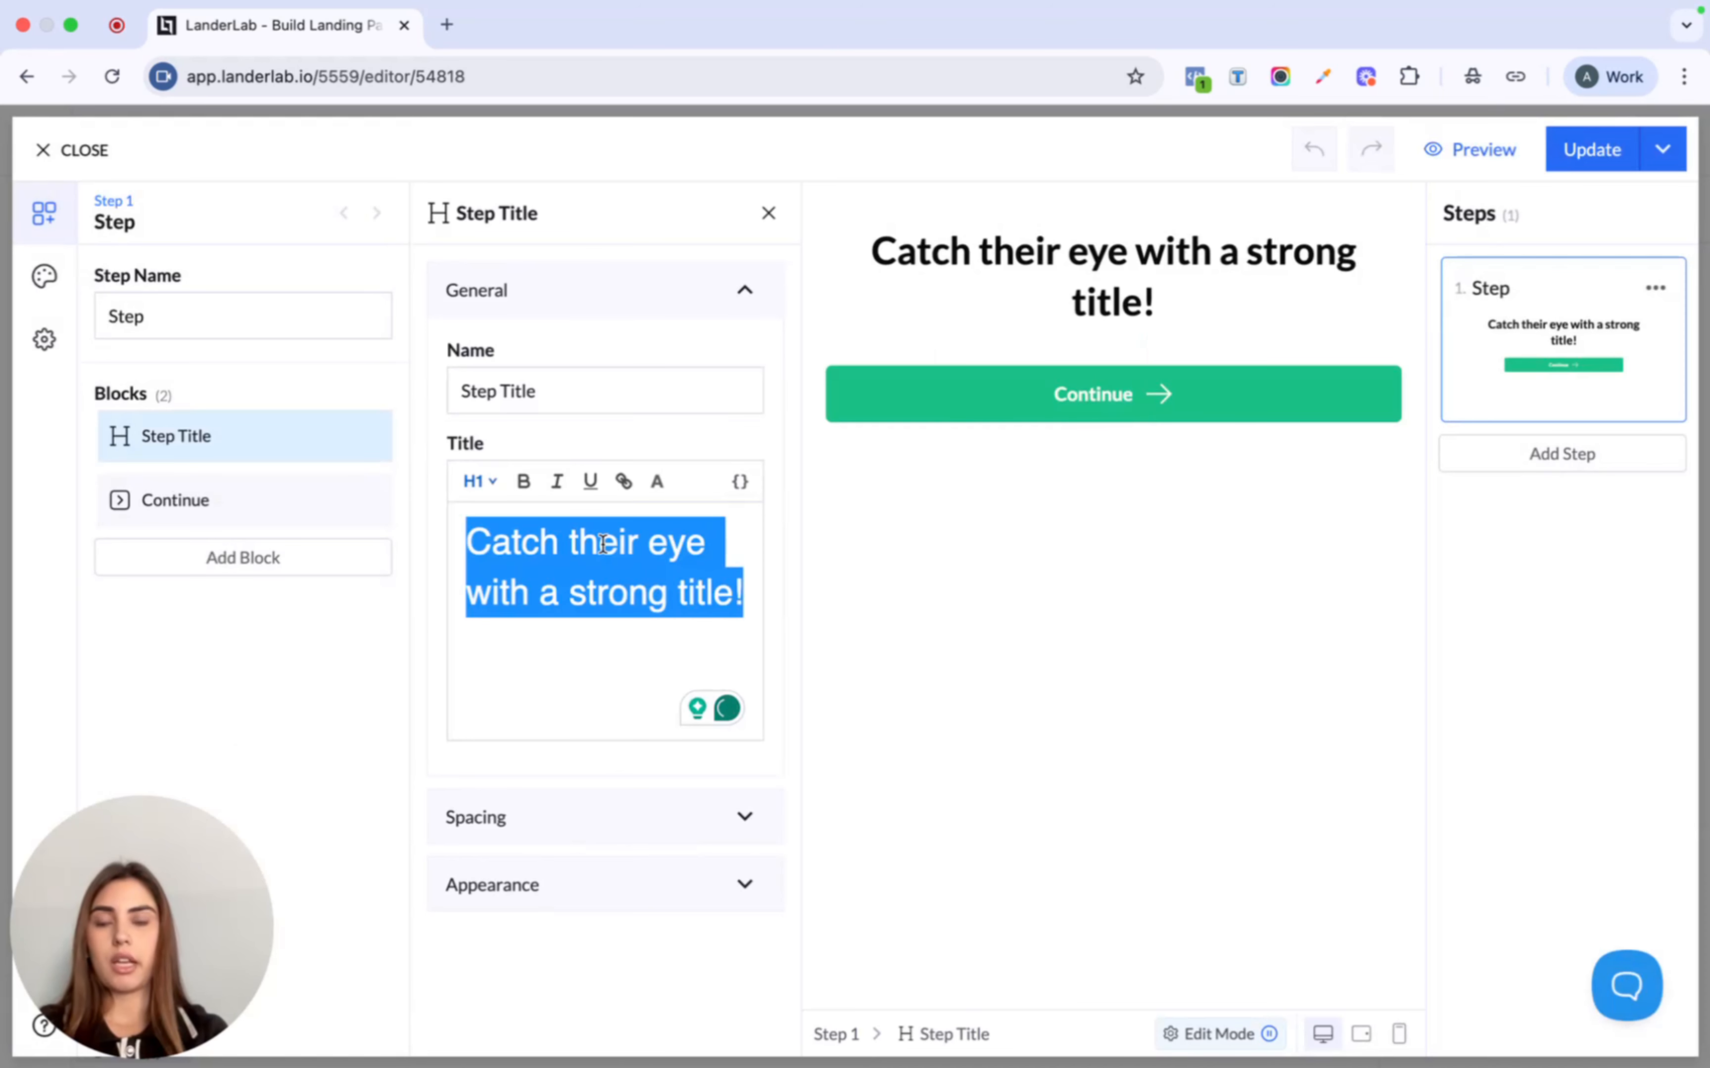
{"action": "left_click", "coordinate": [673, 391]}
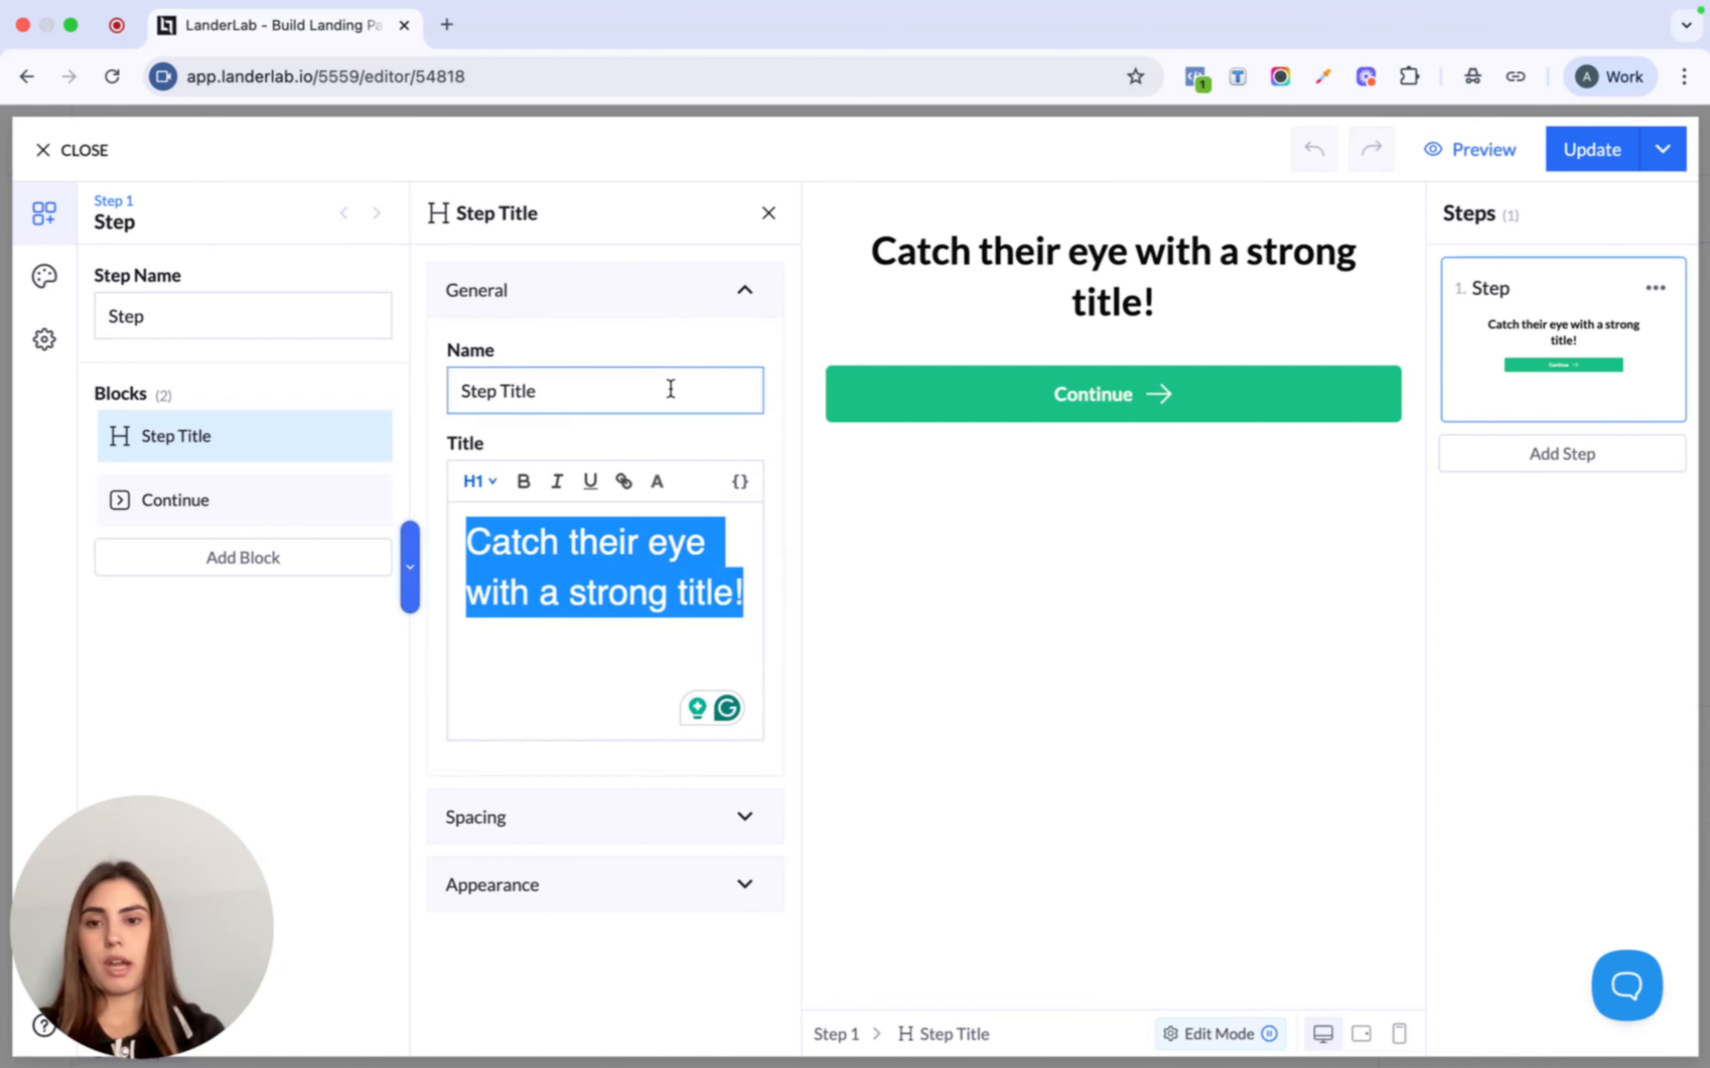
{"action": "type", "text": "What is"}
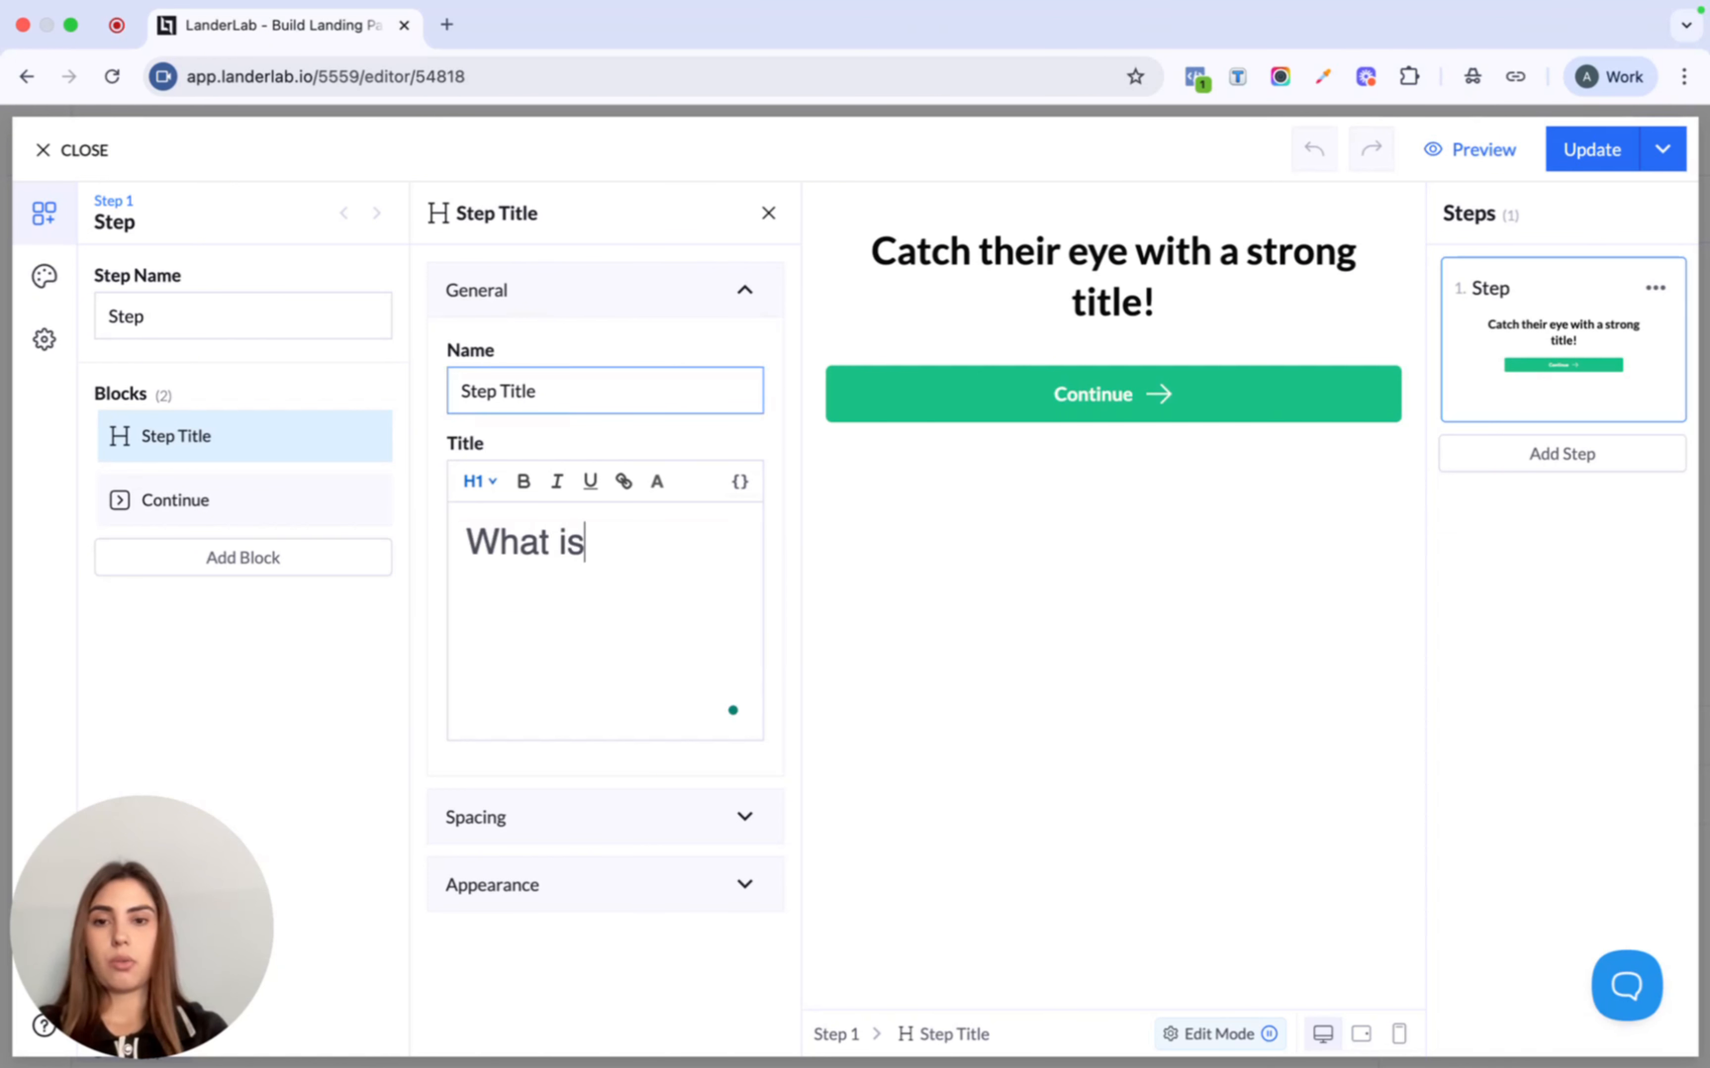
{"action": "type", "text": " your zip"}
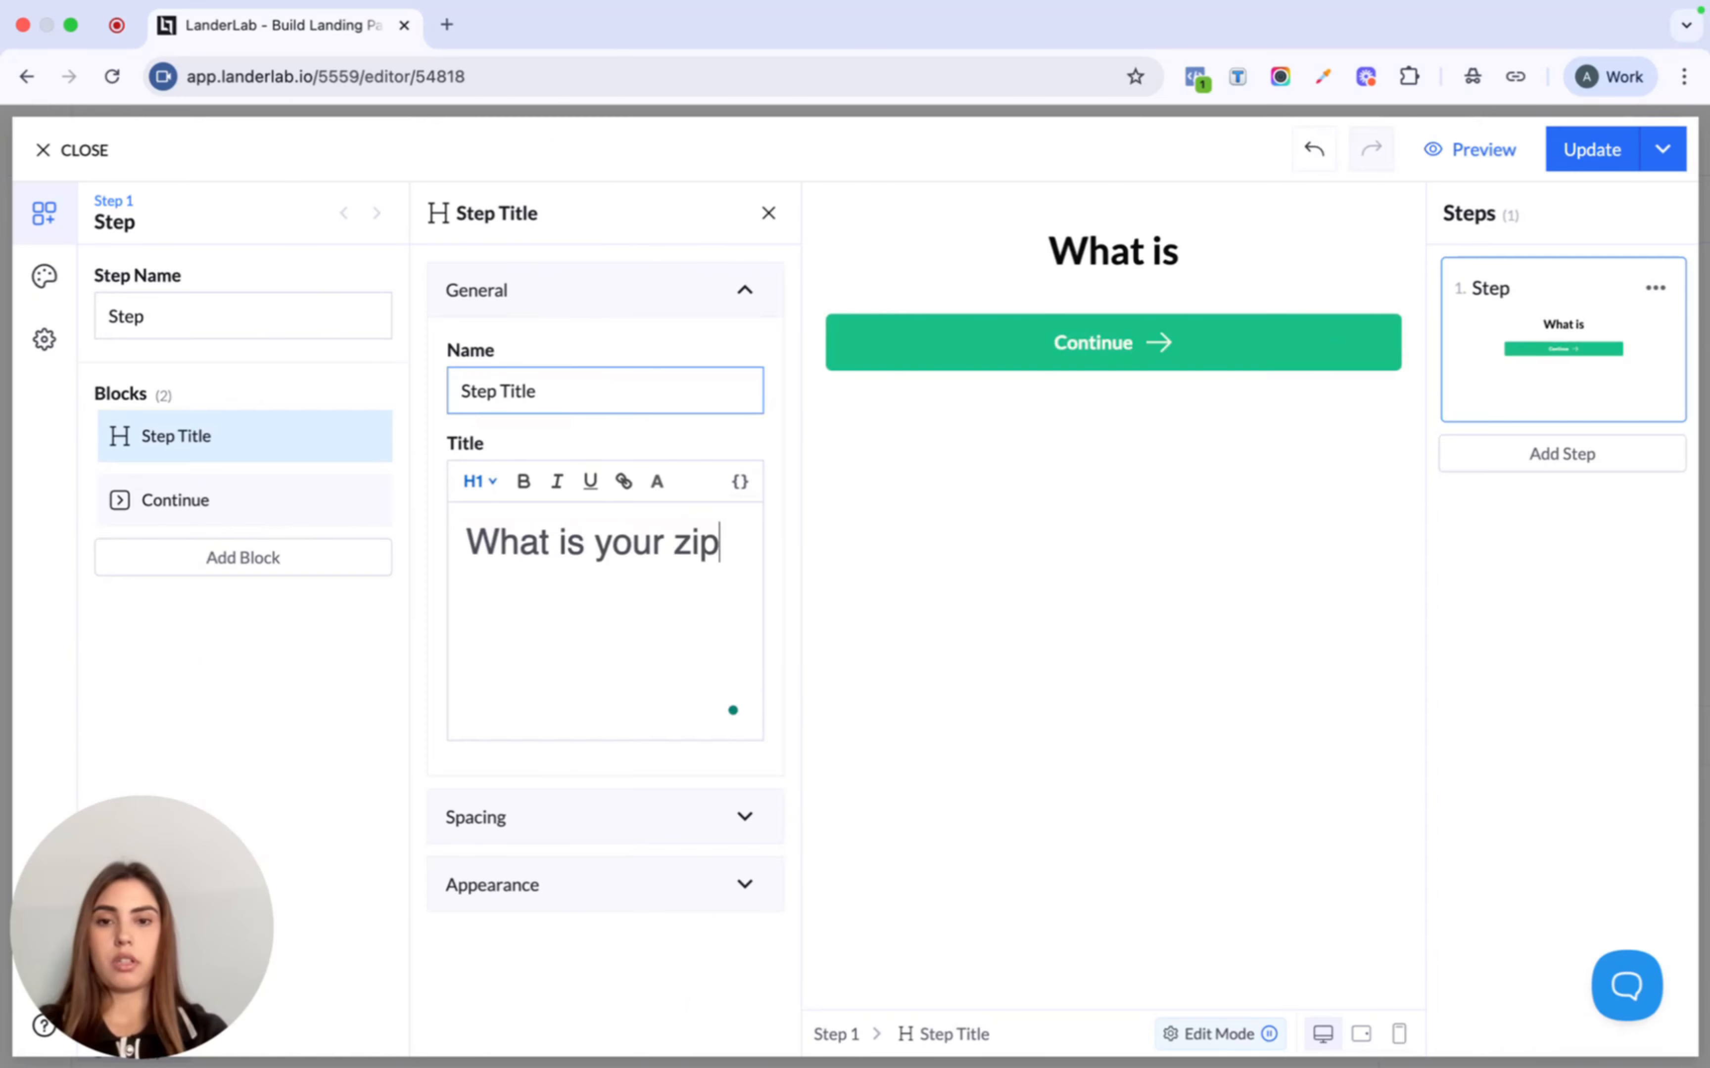
{"action": "type", "text": " code?"}
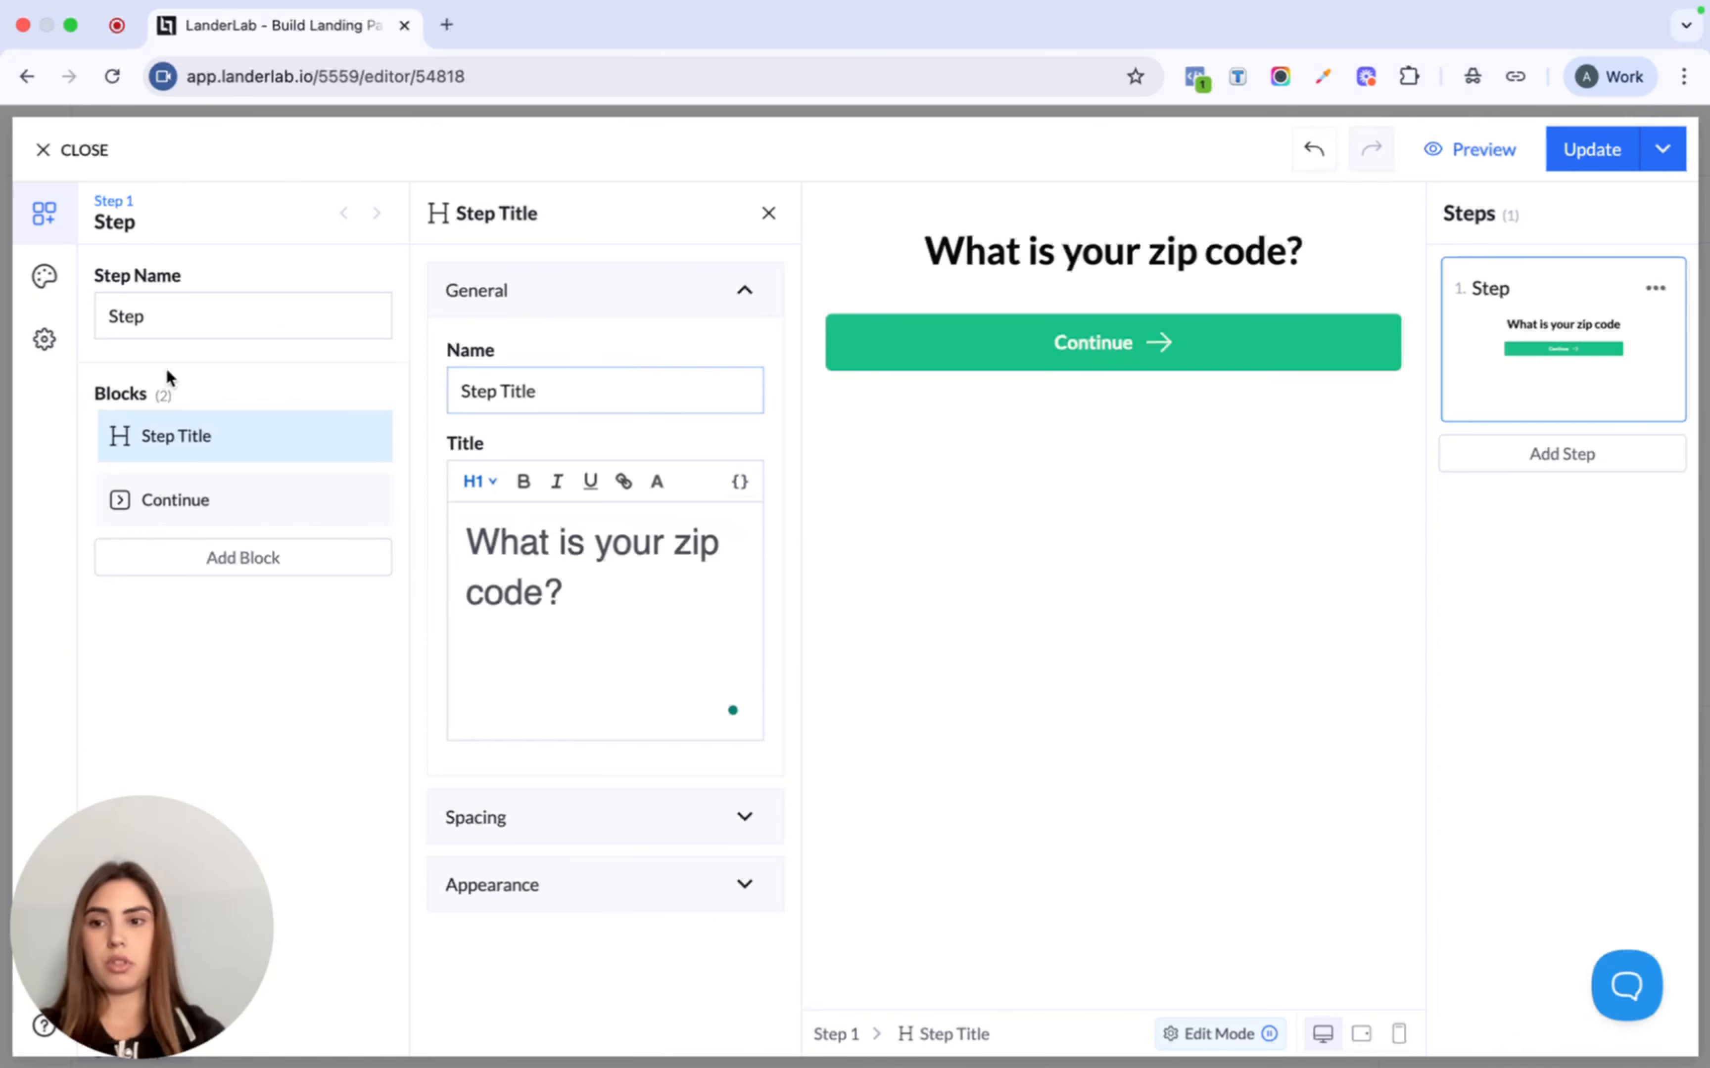
- Add a Zip Code field above the Continue button
{"action": "left_click", "coordinate": [241, 562]}
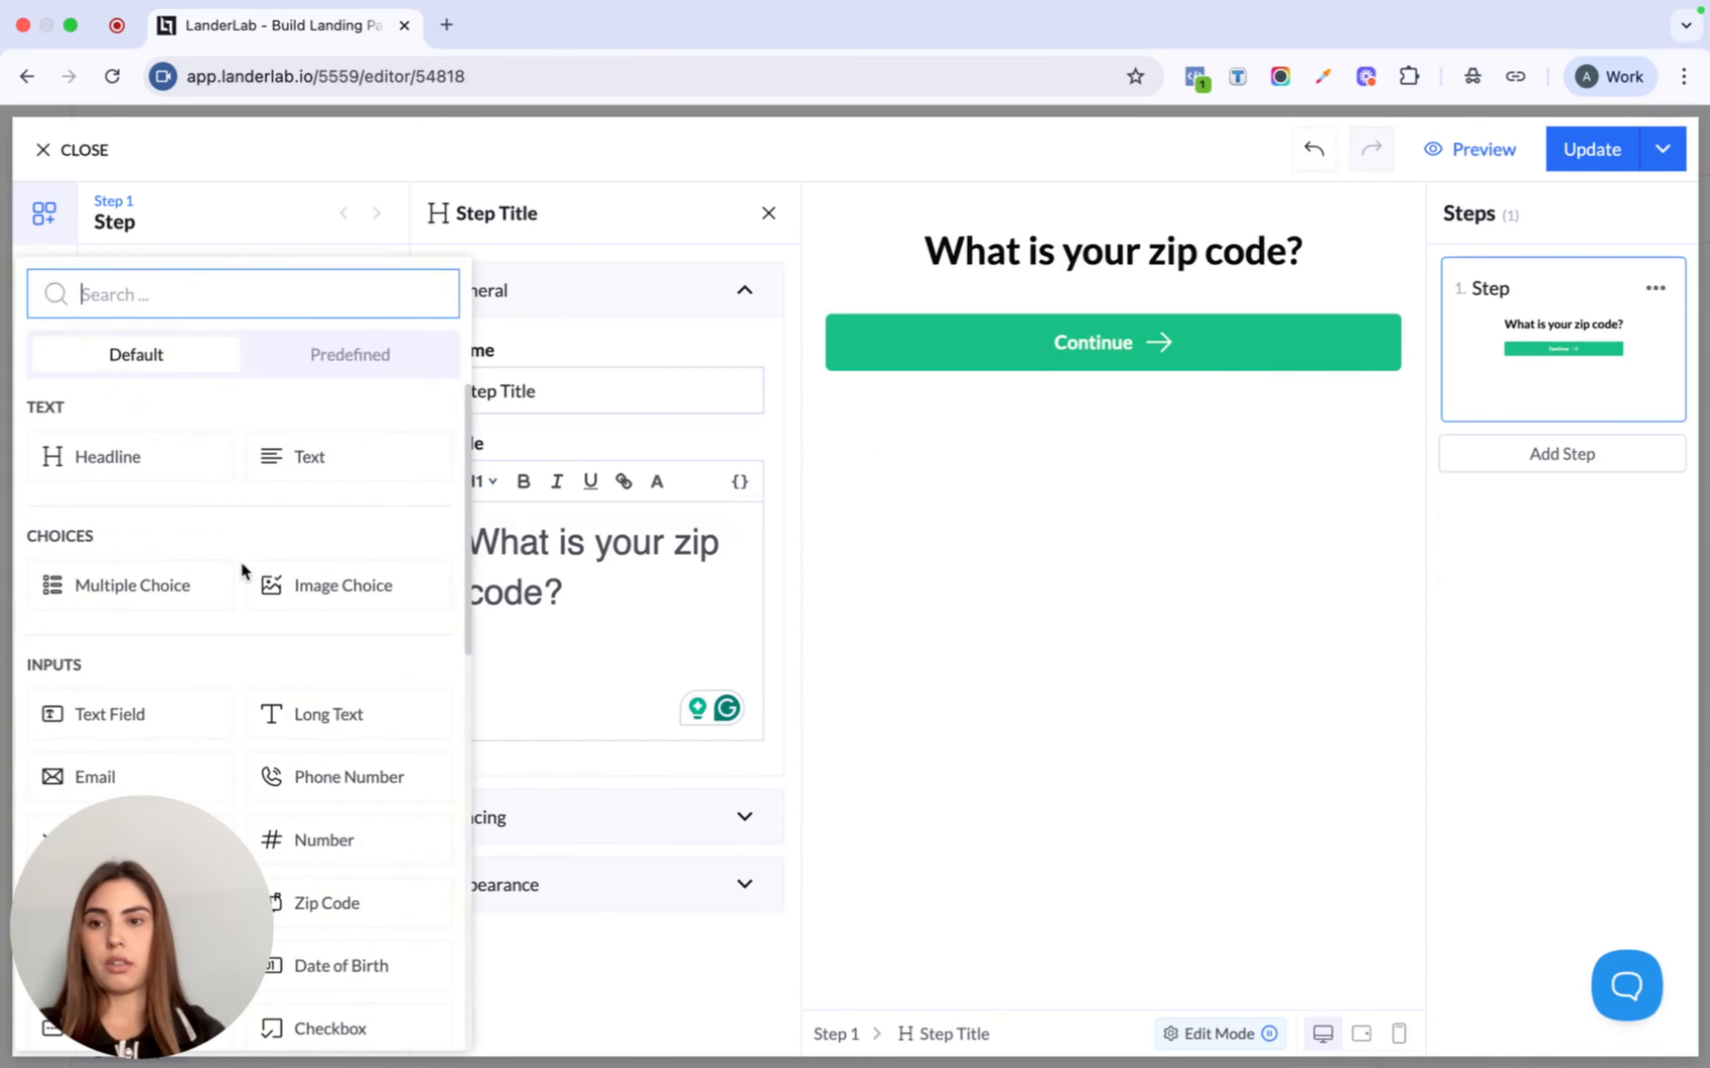
{"action": "type", "text": "zip"}
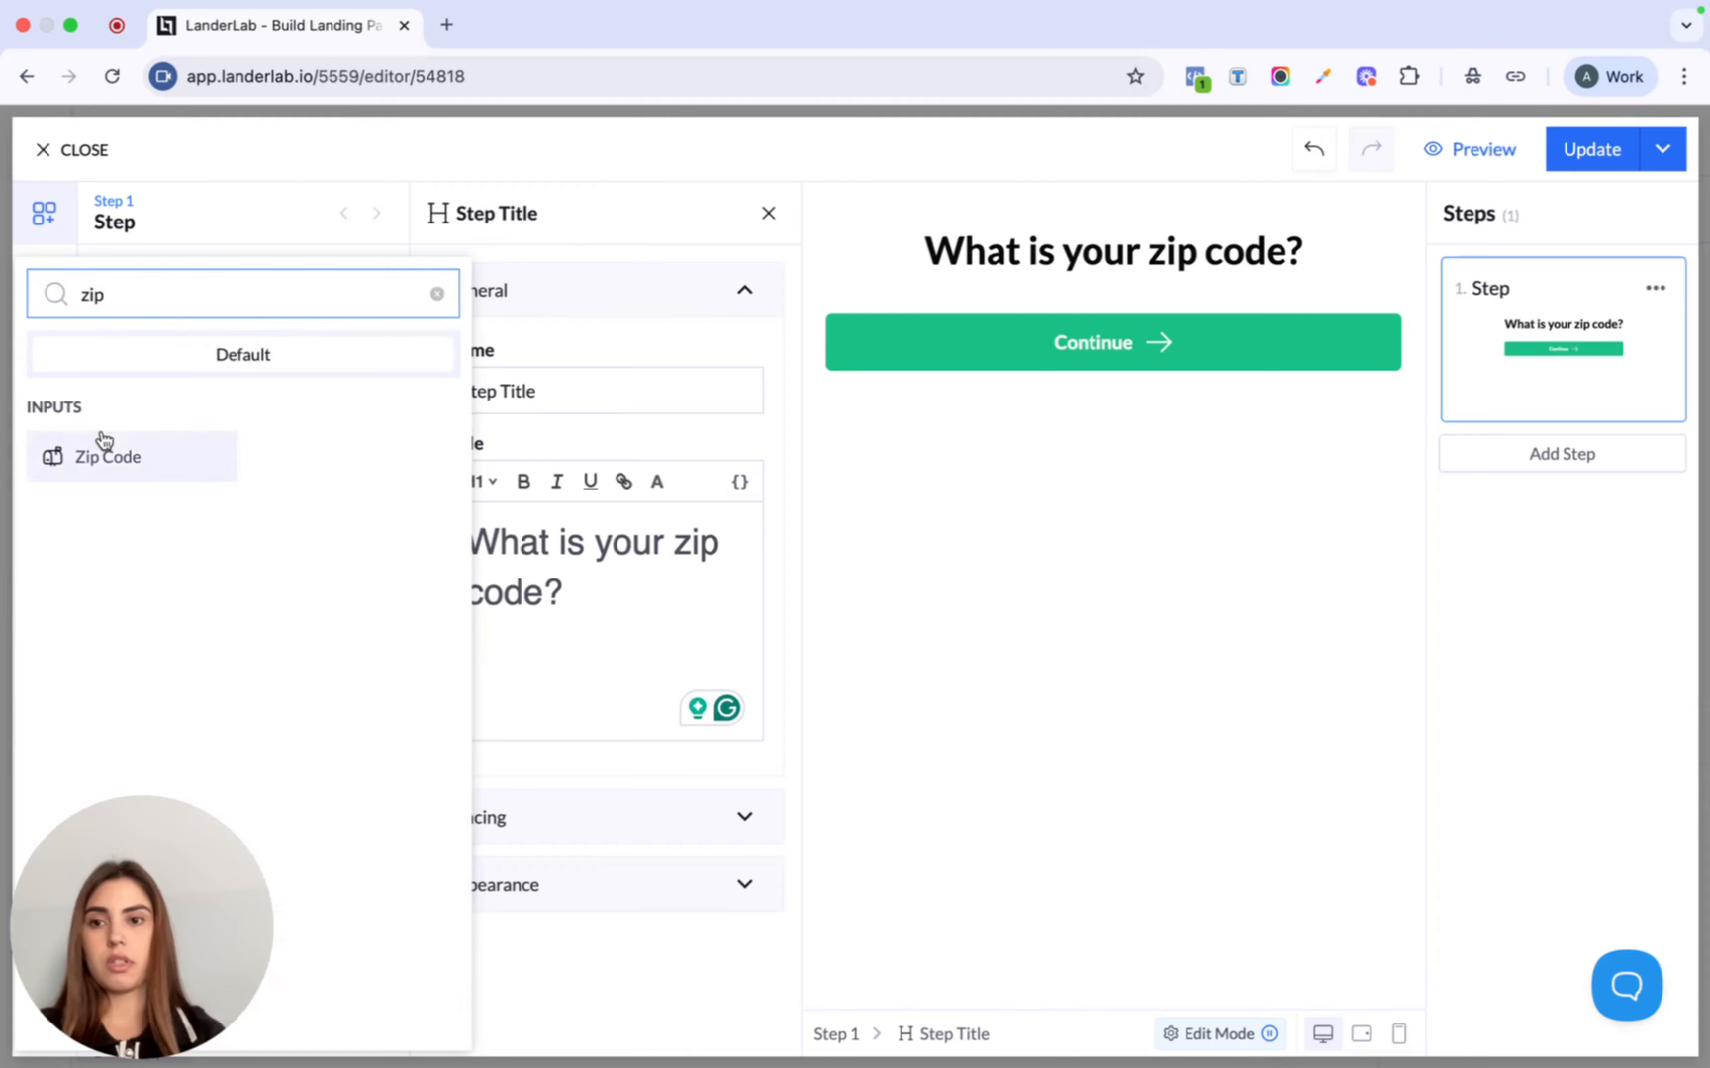
{"action": "left_click", "coordinate": [102, 455]}
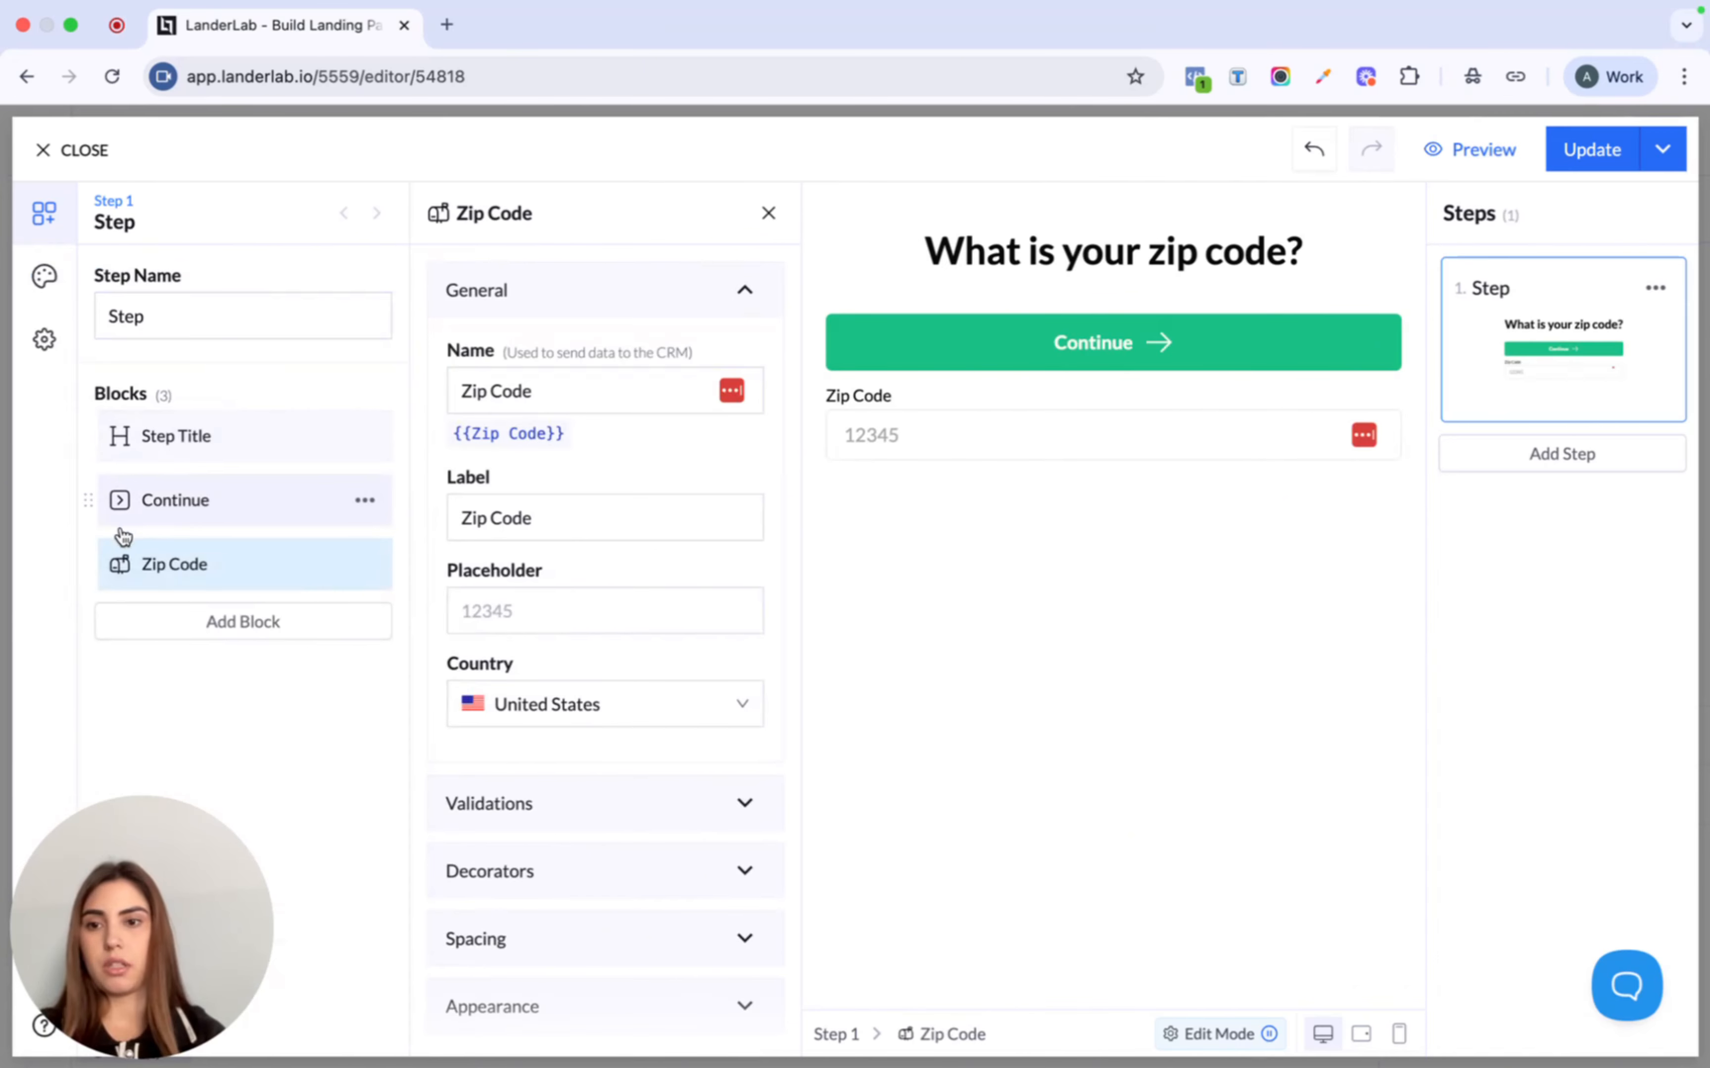
{"action": "left_click_drag", "start_coordinate": [87, 560], "coordinate": [76, 496]}
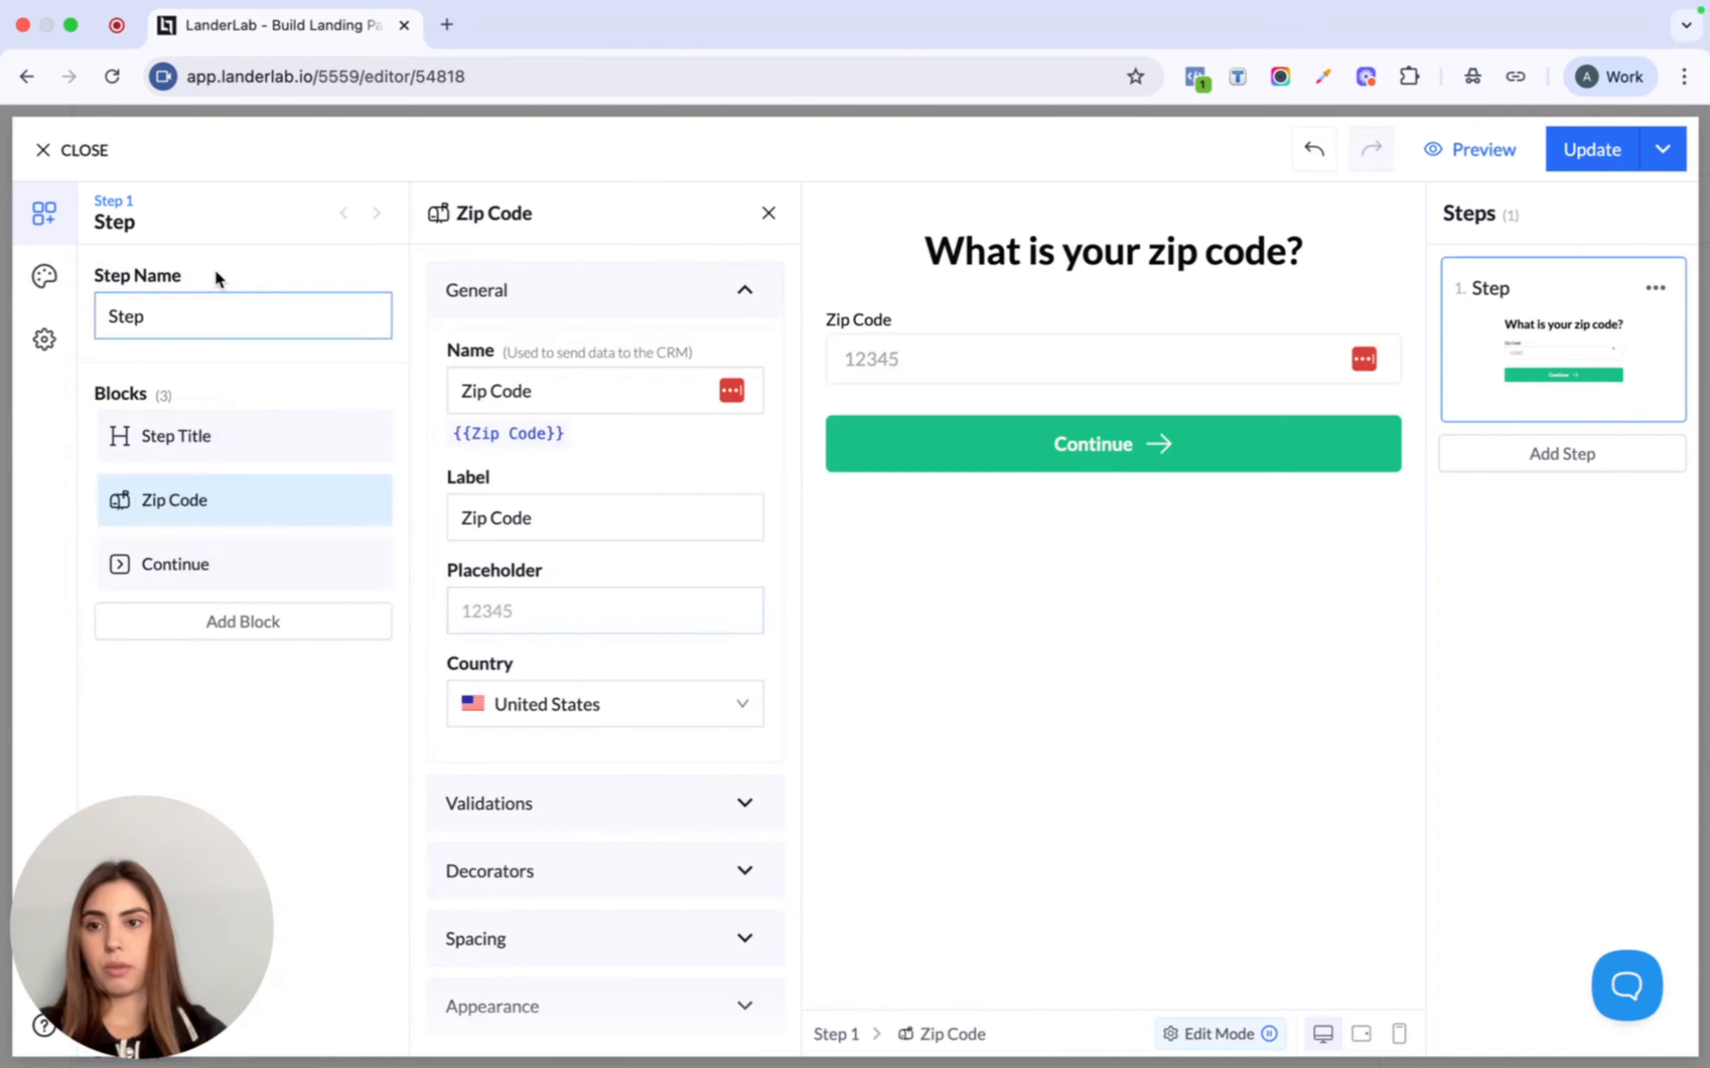
- Rename the step to 'zip code'
{"action": "double_click", "coordinate": [182, 320]}
{"action": "type", "text": "zip code"}
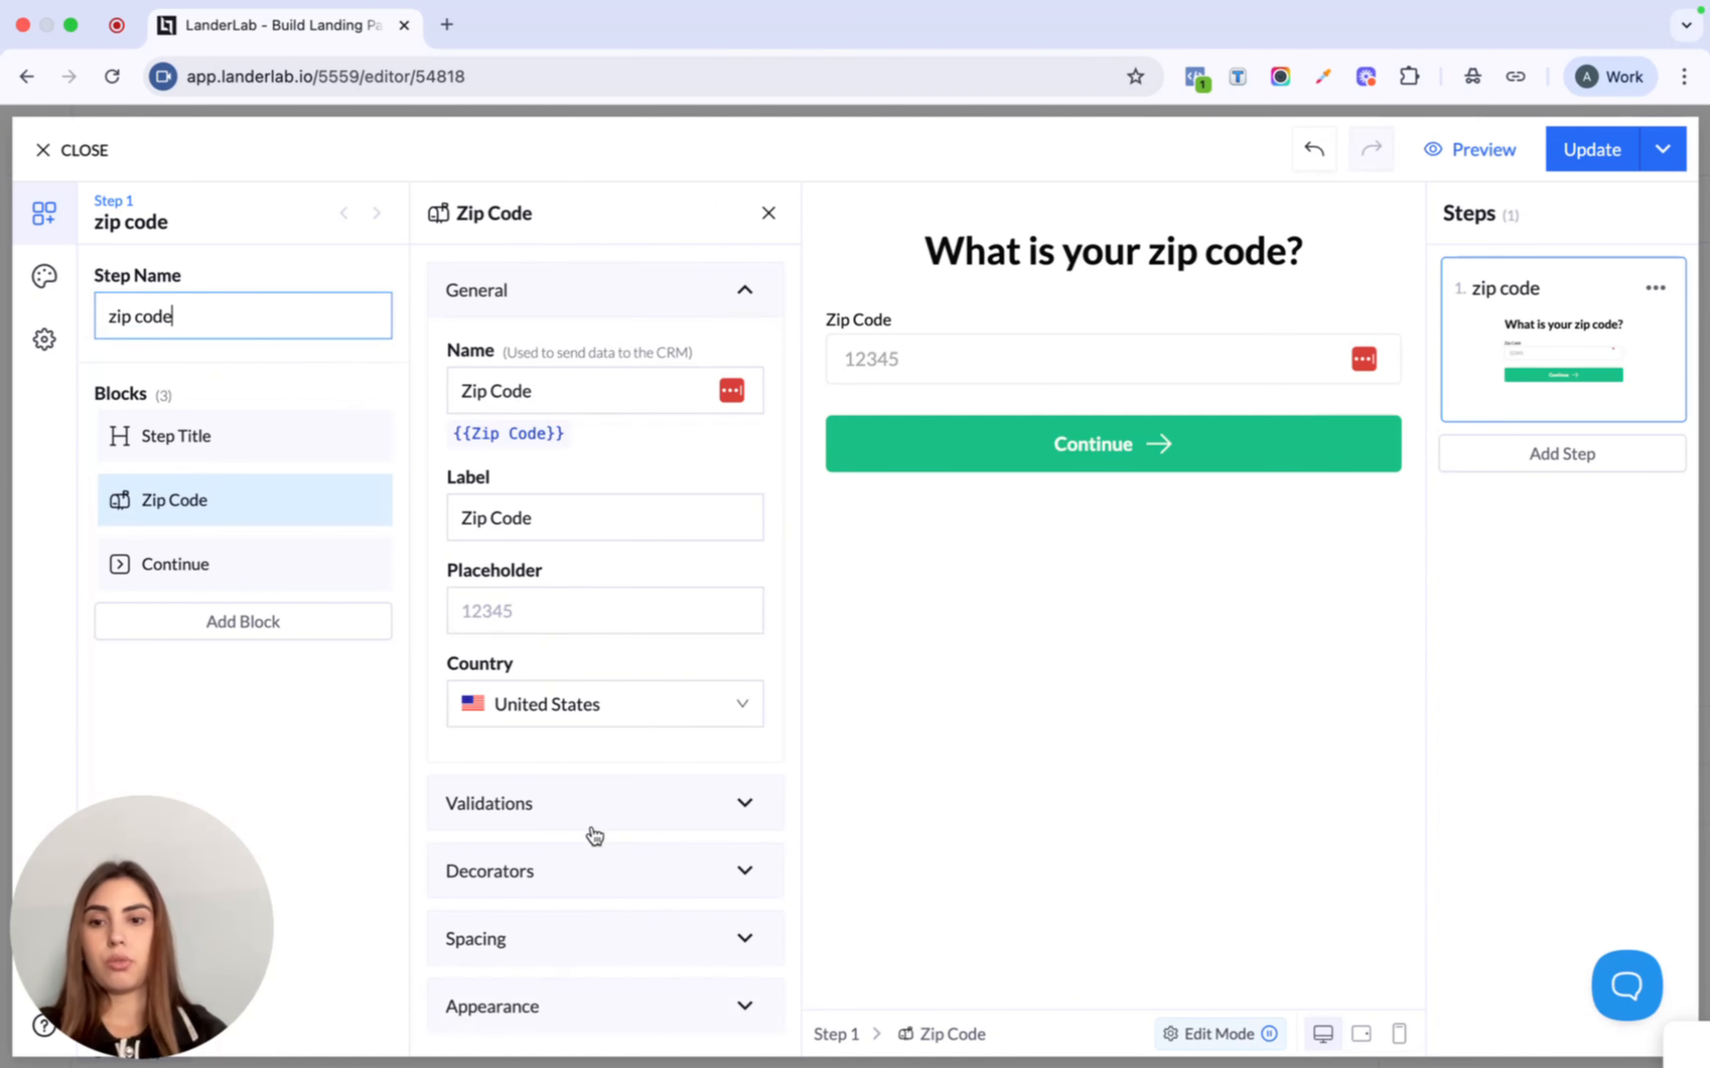
{"action": "left_click", "coordinate": [628, 729]}
- Keep United States as the zip code country, make the field required, and add a second step
{"action": "left_click", "coordinate": [614, 702]}
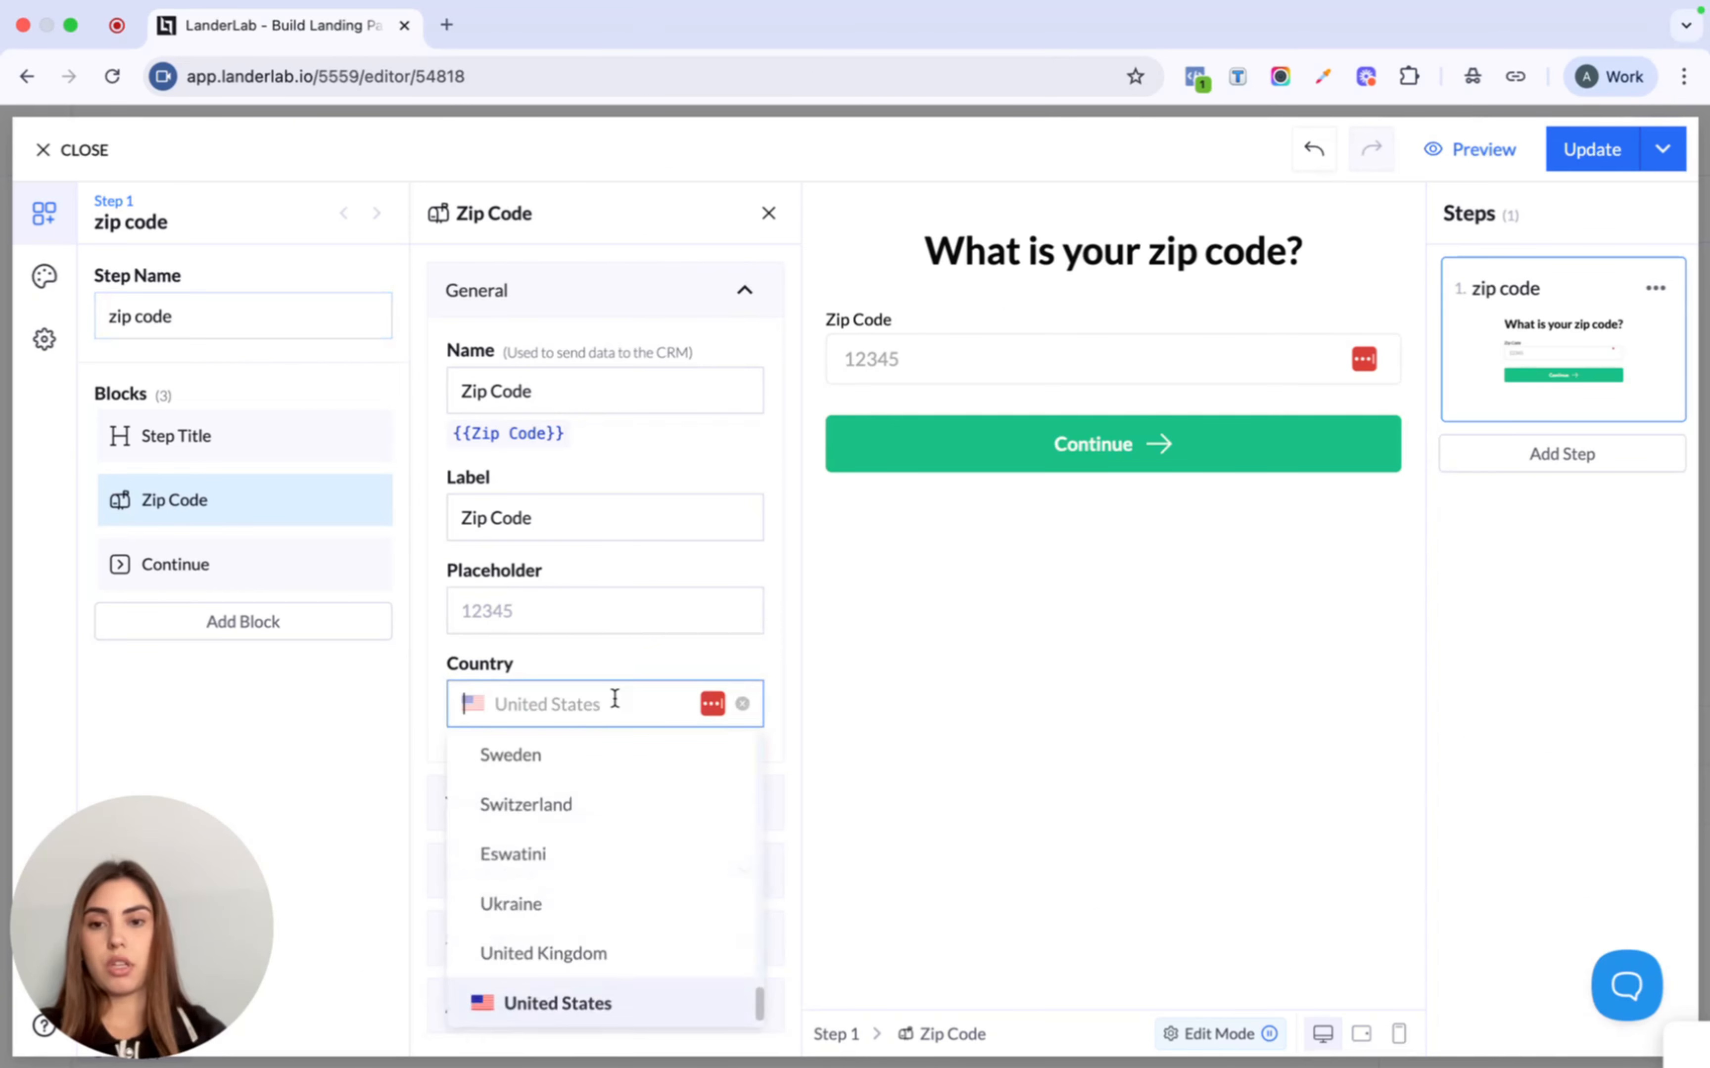
{"action": "scroll", "coordinate": [612, 795], "scroll_direction": "up", "scroll_amount": 2}
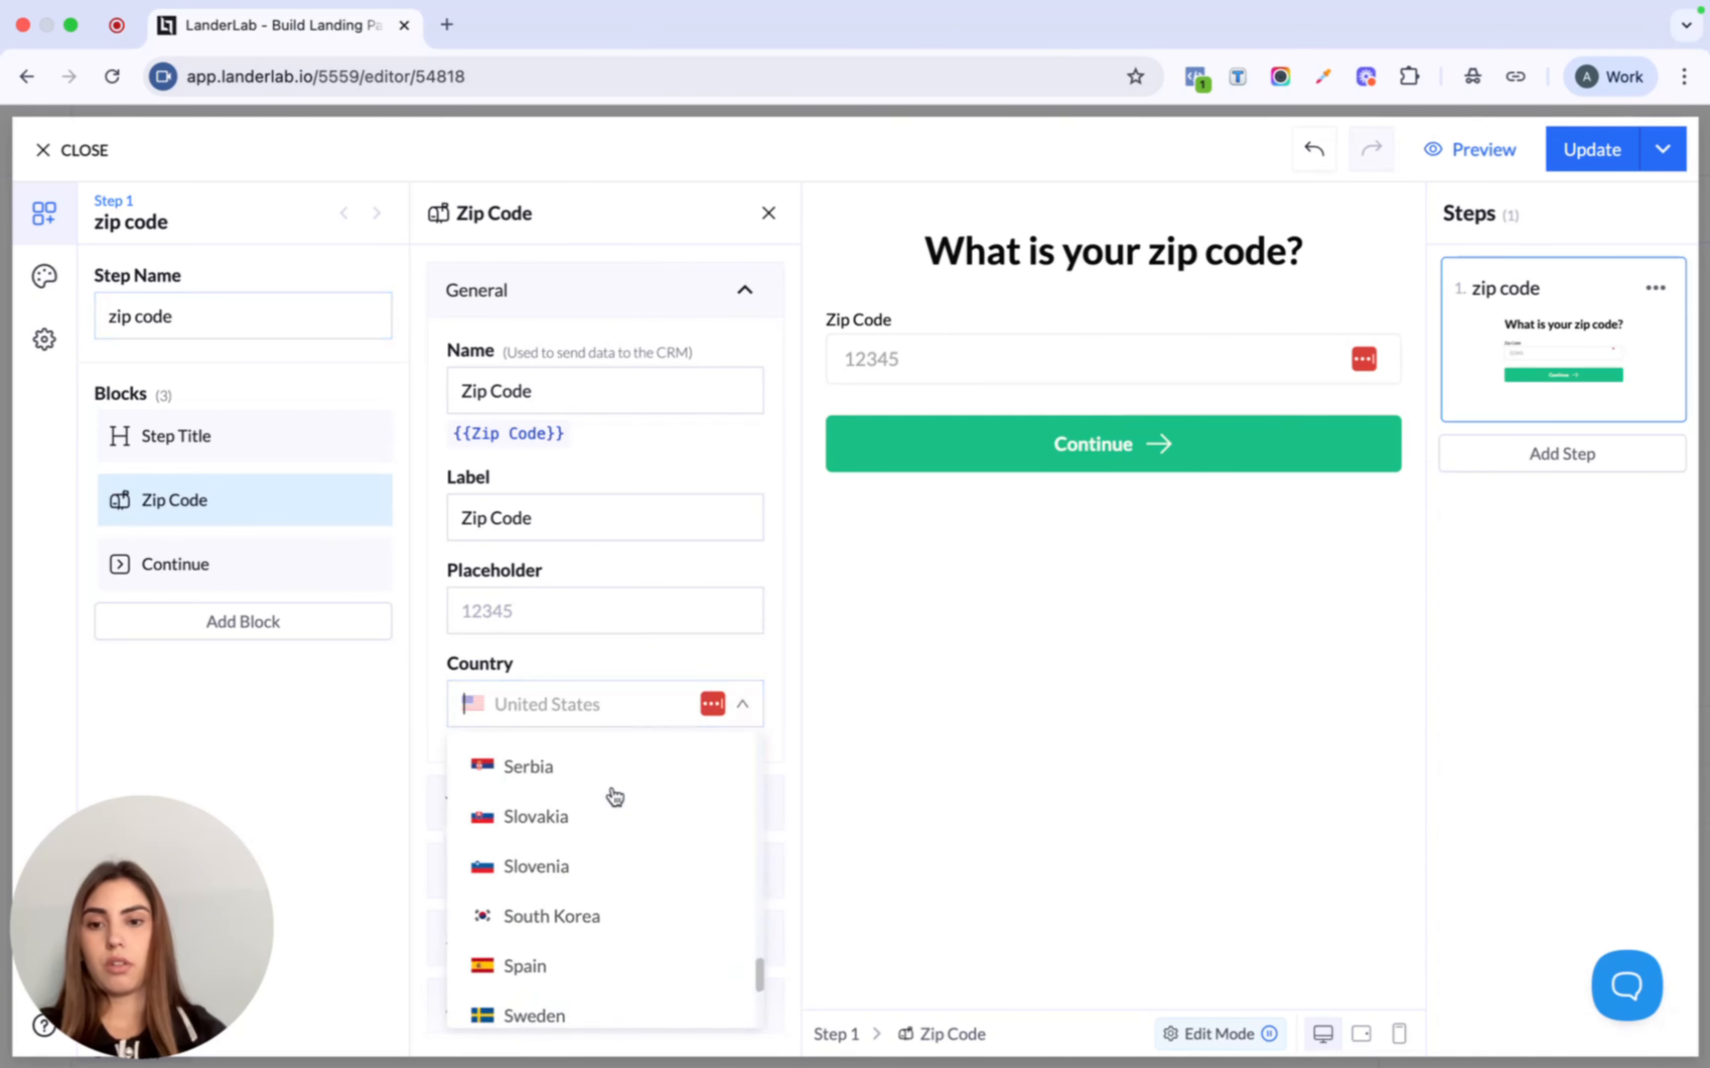
{"action": "scroll", "coordinate": [604, 823], "scroll_direction": "down", "scroll_amount": 5}
{"action": "left_click", "coordinate": [580, 947]}
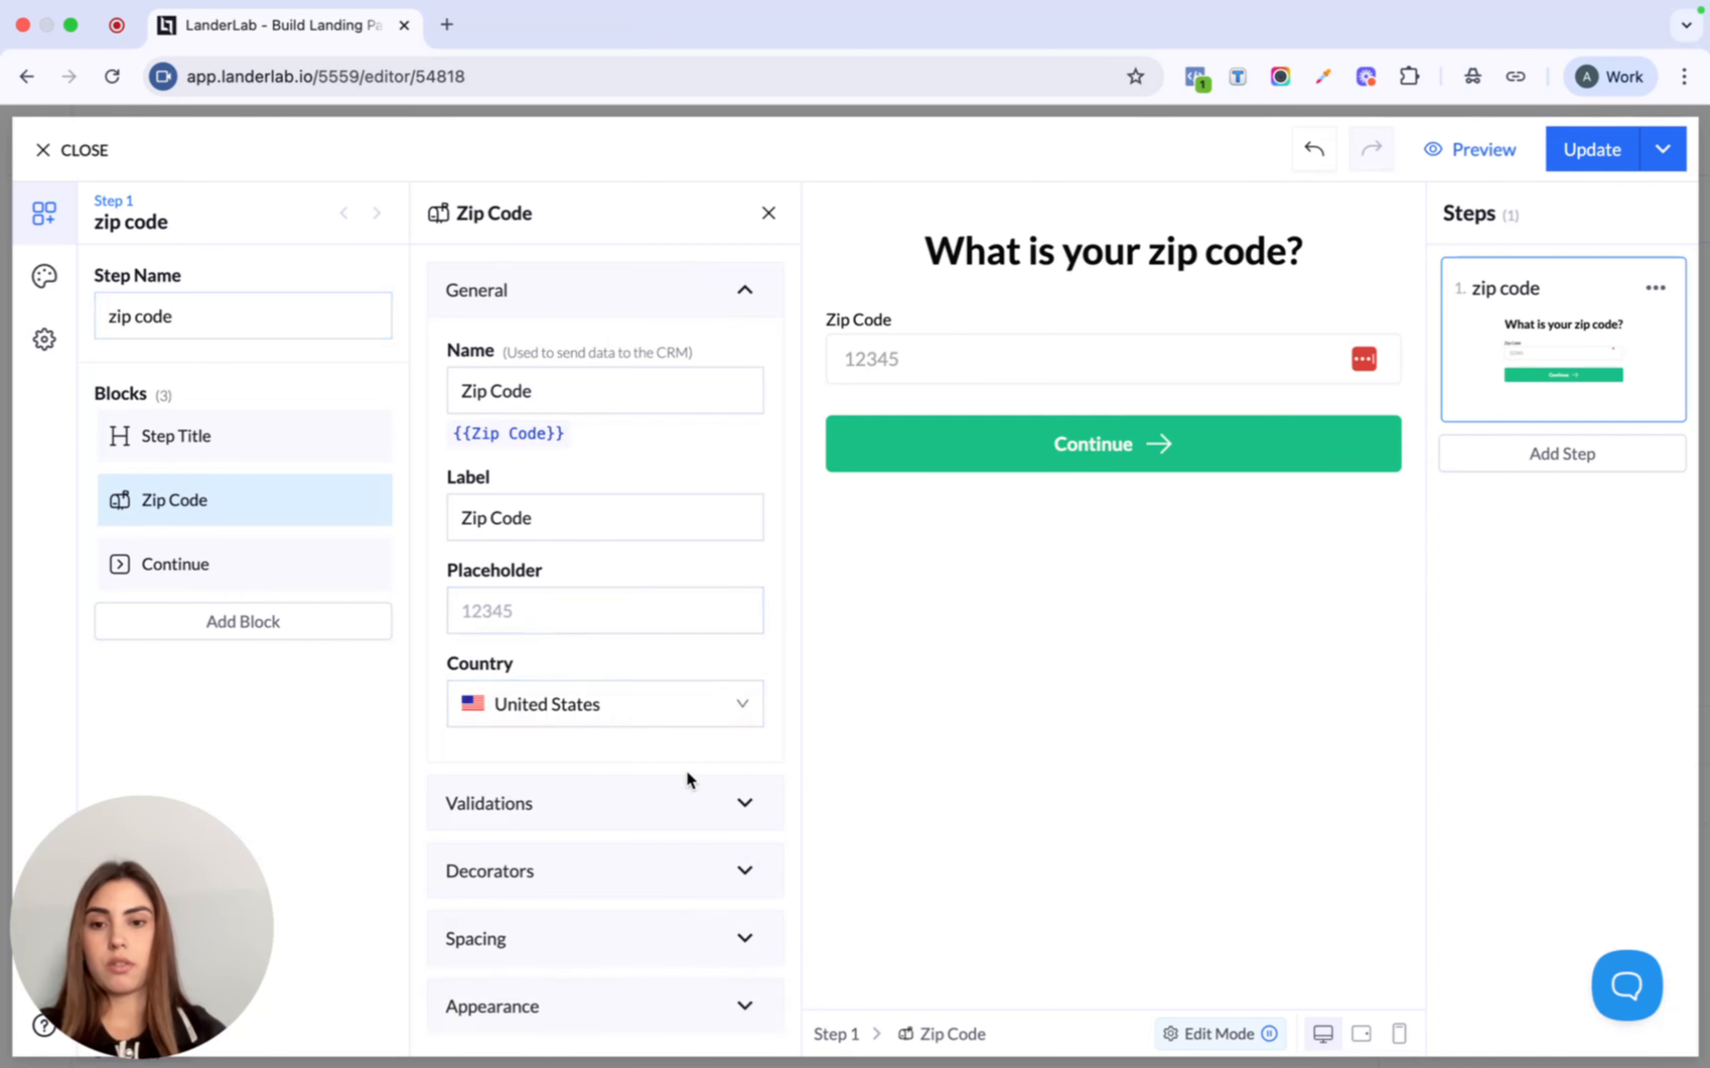
{"action": "left_click", "coordinate": [649, 803]}
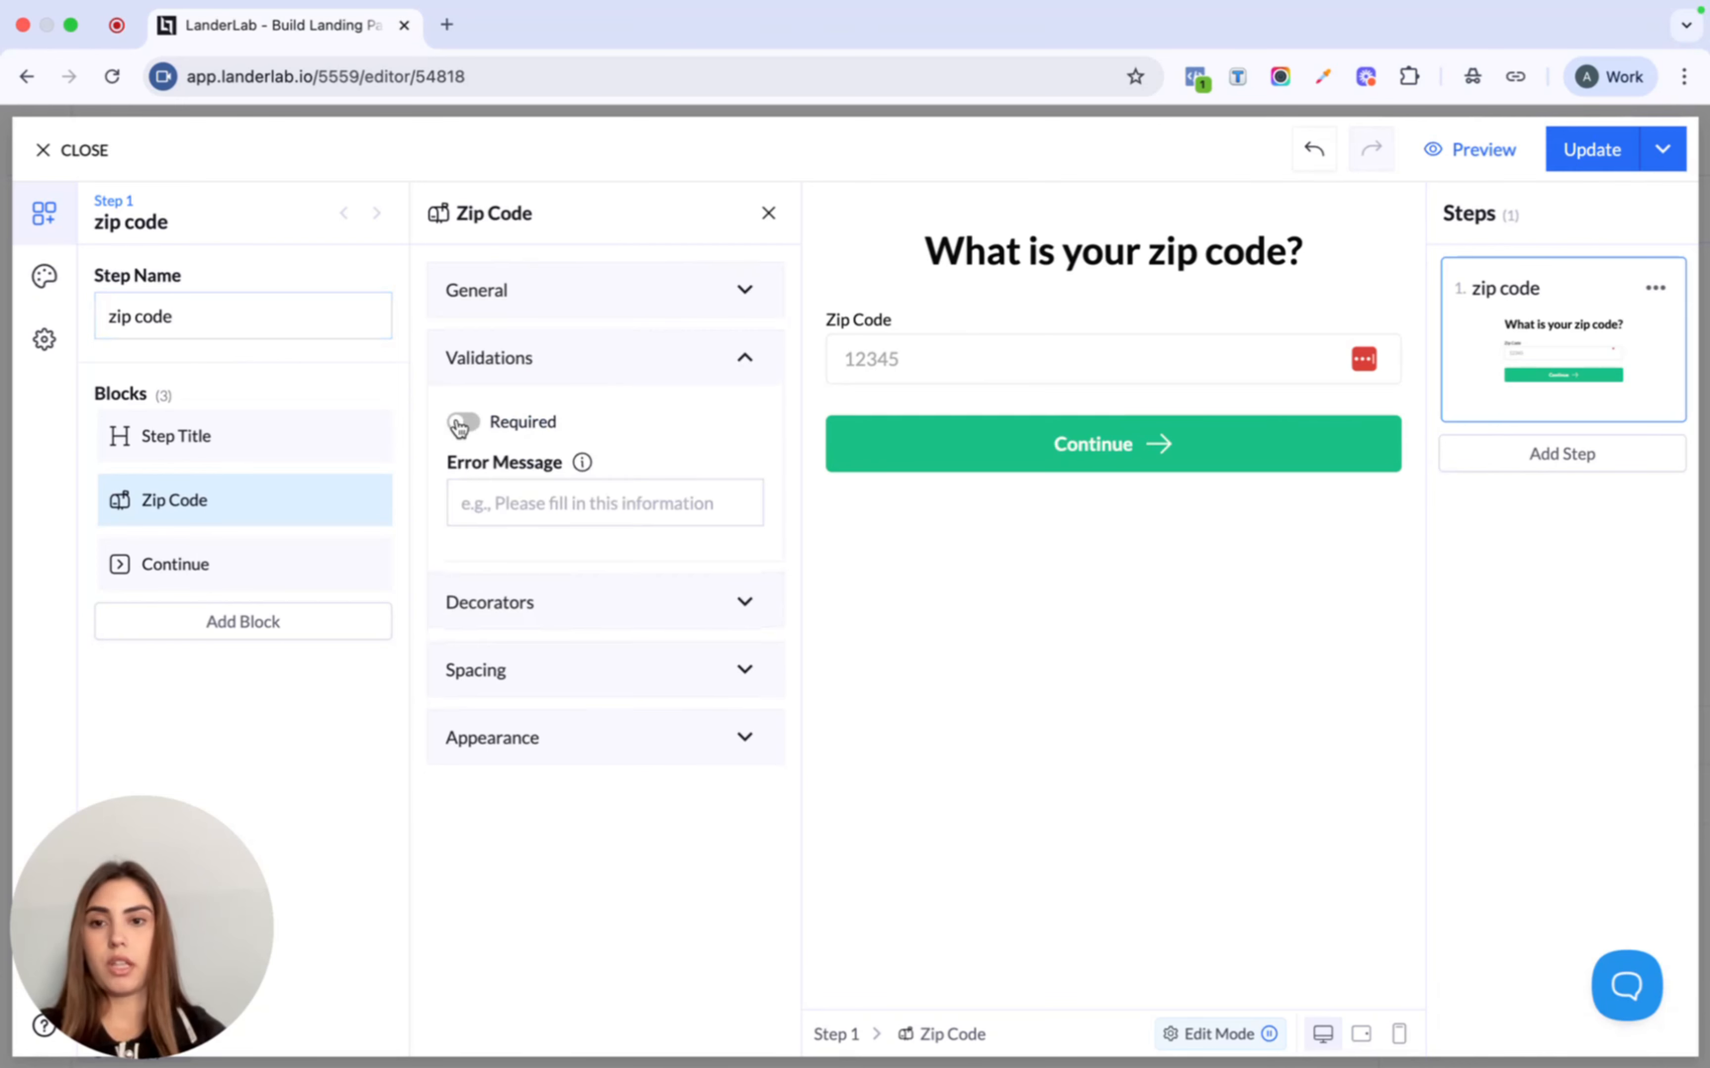
{"action": "left_click", "coordinate": [464, 423]}
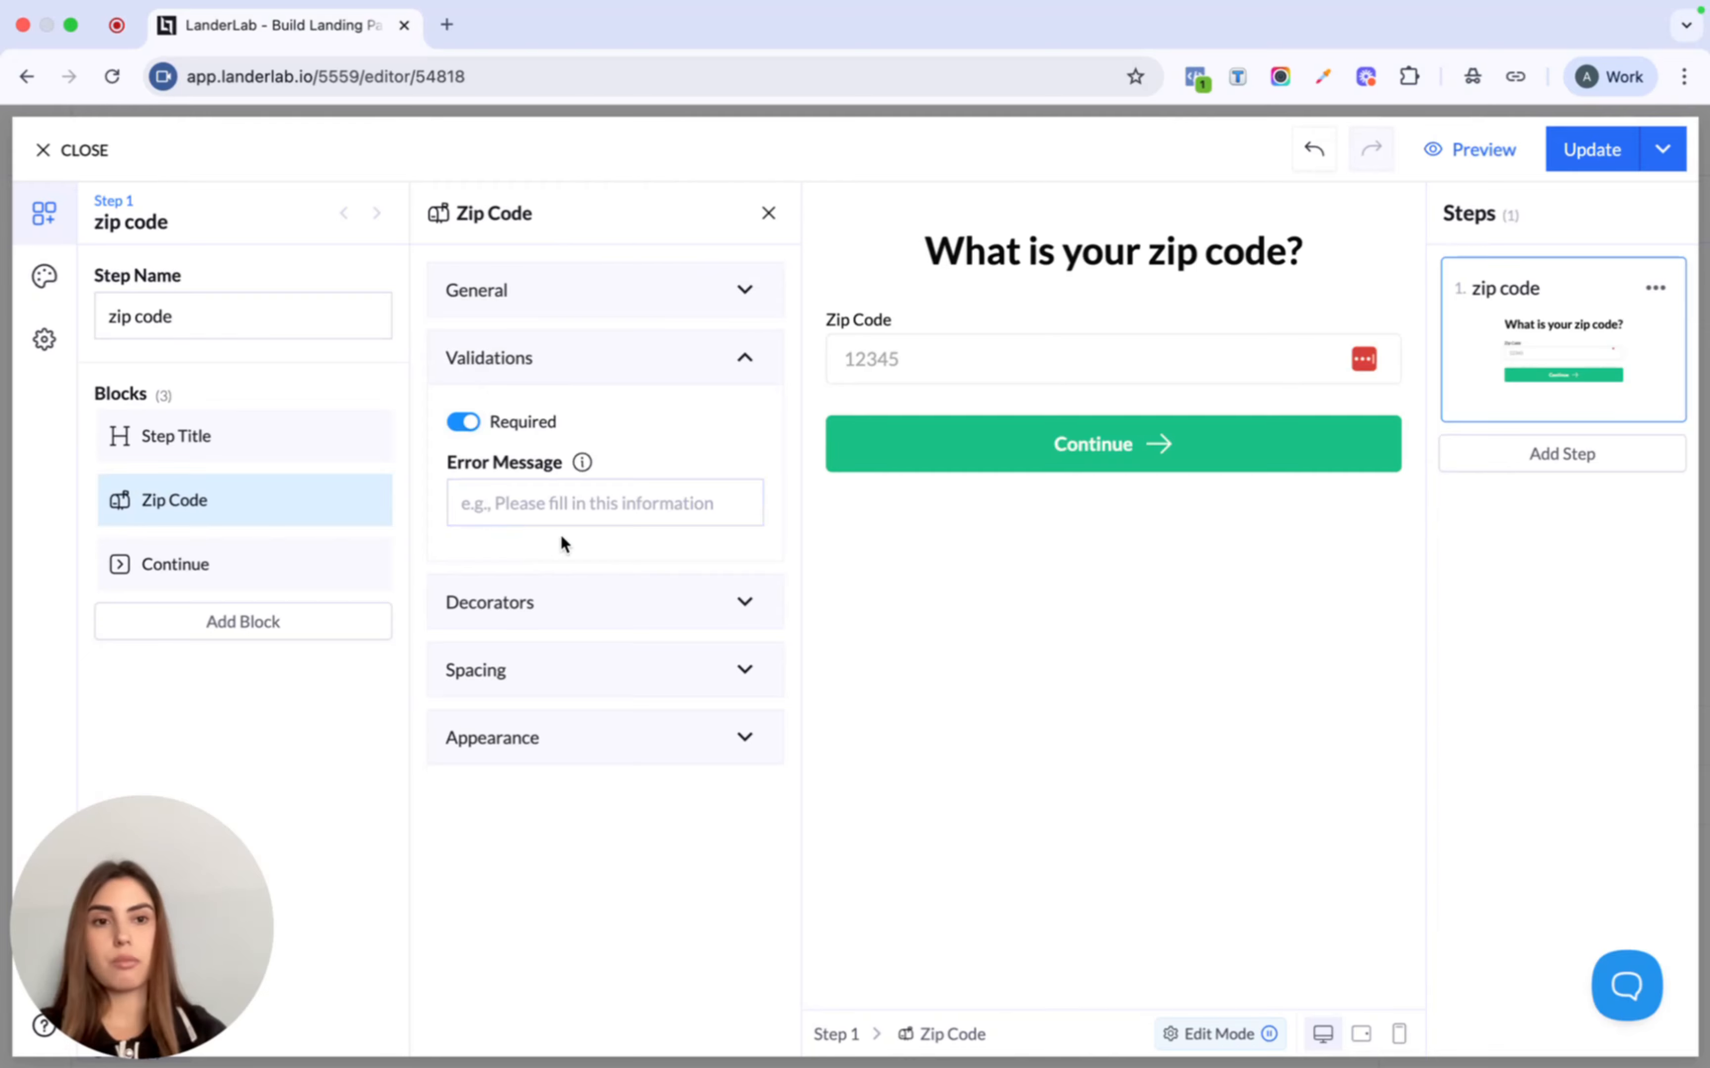
{"action": "left_click", "coordinate": [1591, 479]}
- Title step two 'When is your birthday?'
{"action": "left_click", "coordinate": [1096, 254]}
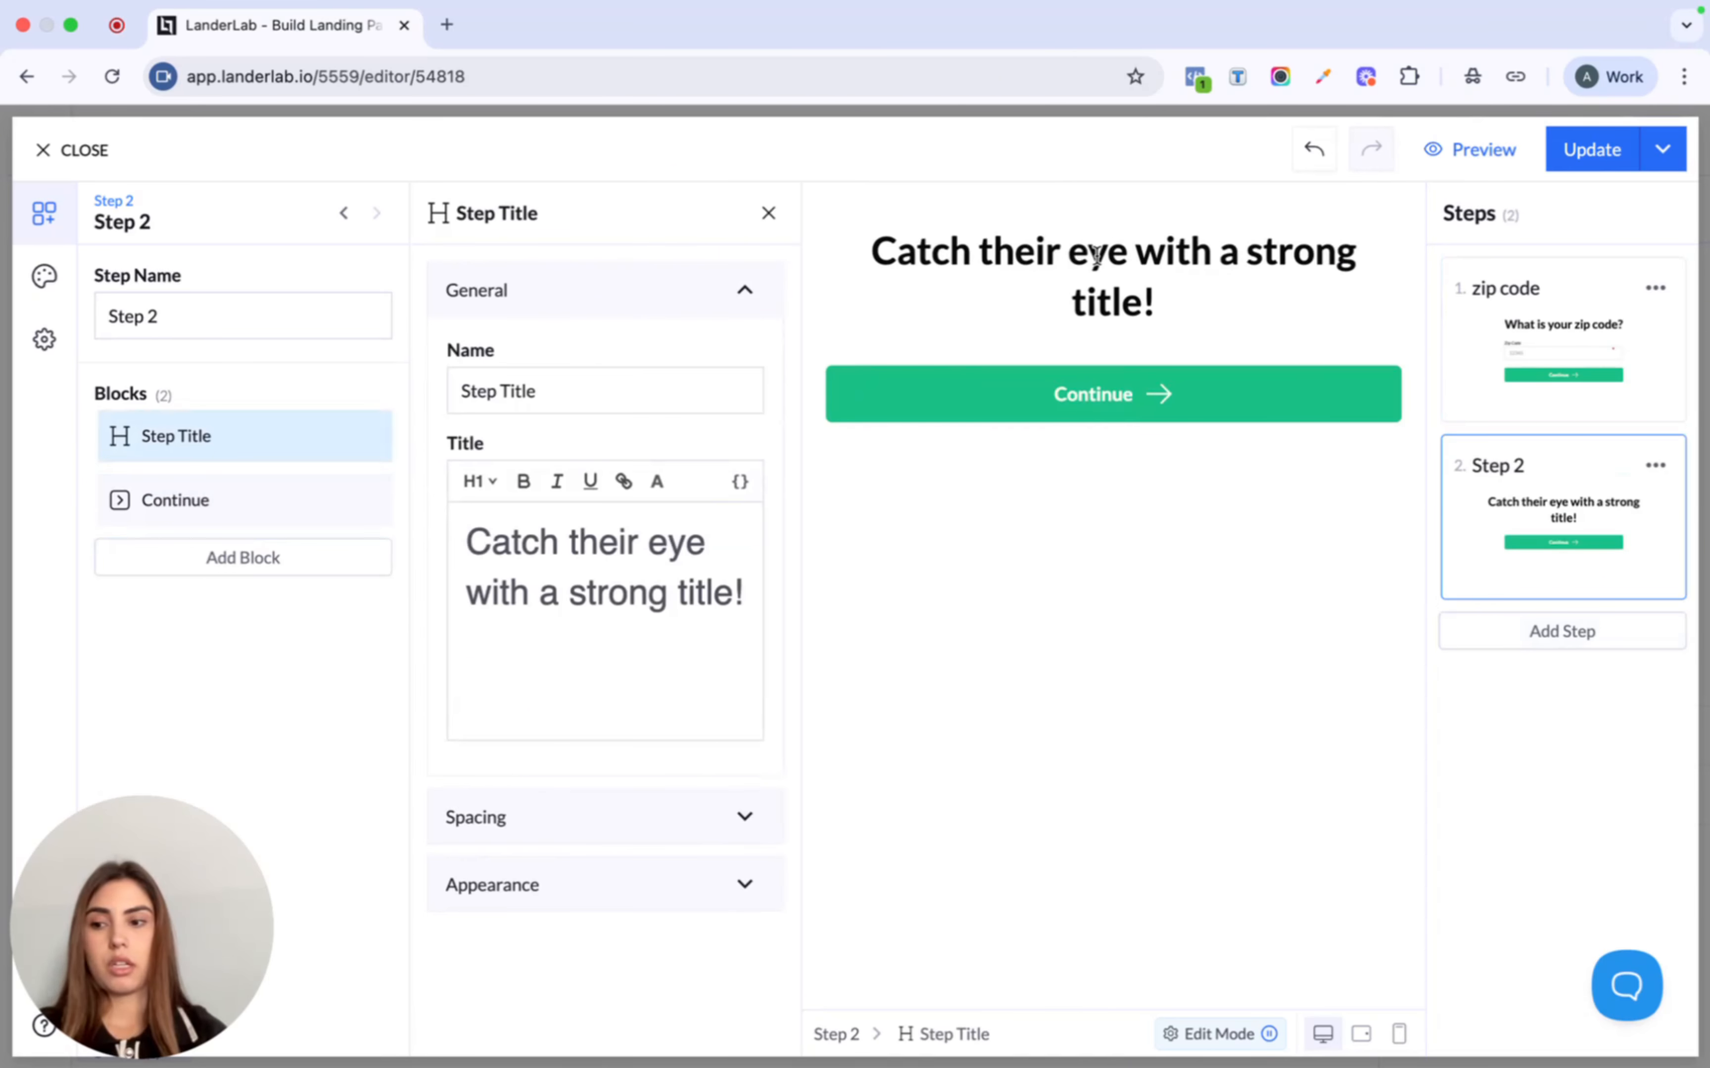
{"action": "left_click", "coordinate": [572, 592]}
{"action": "key", "text": "super+a"}
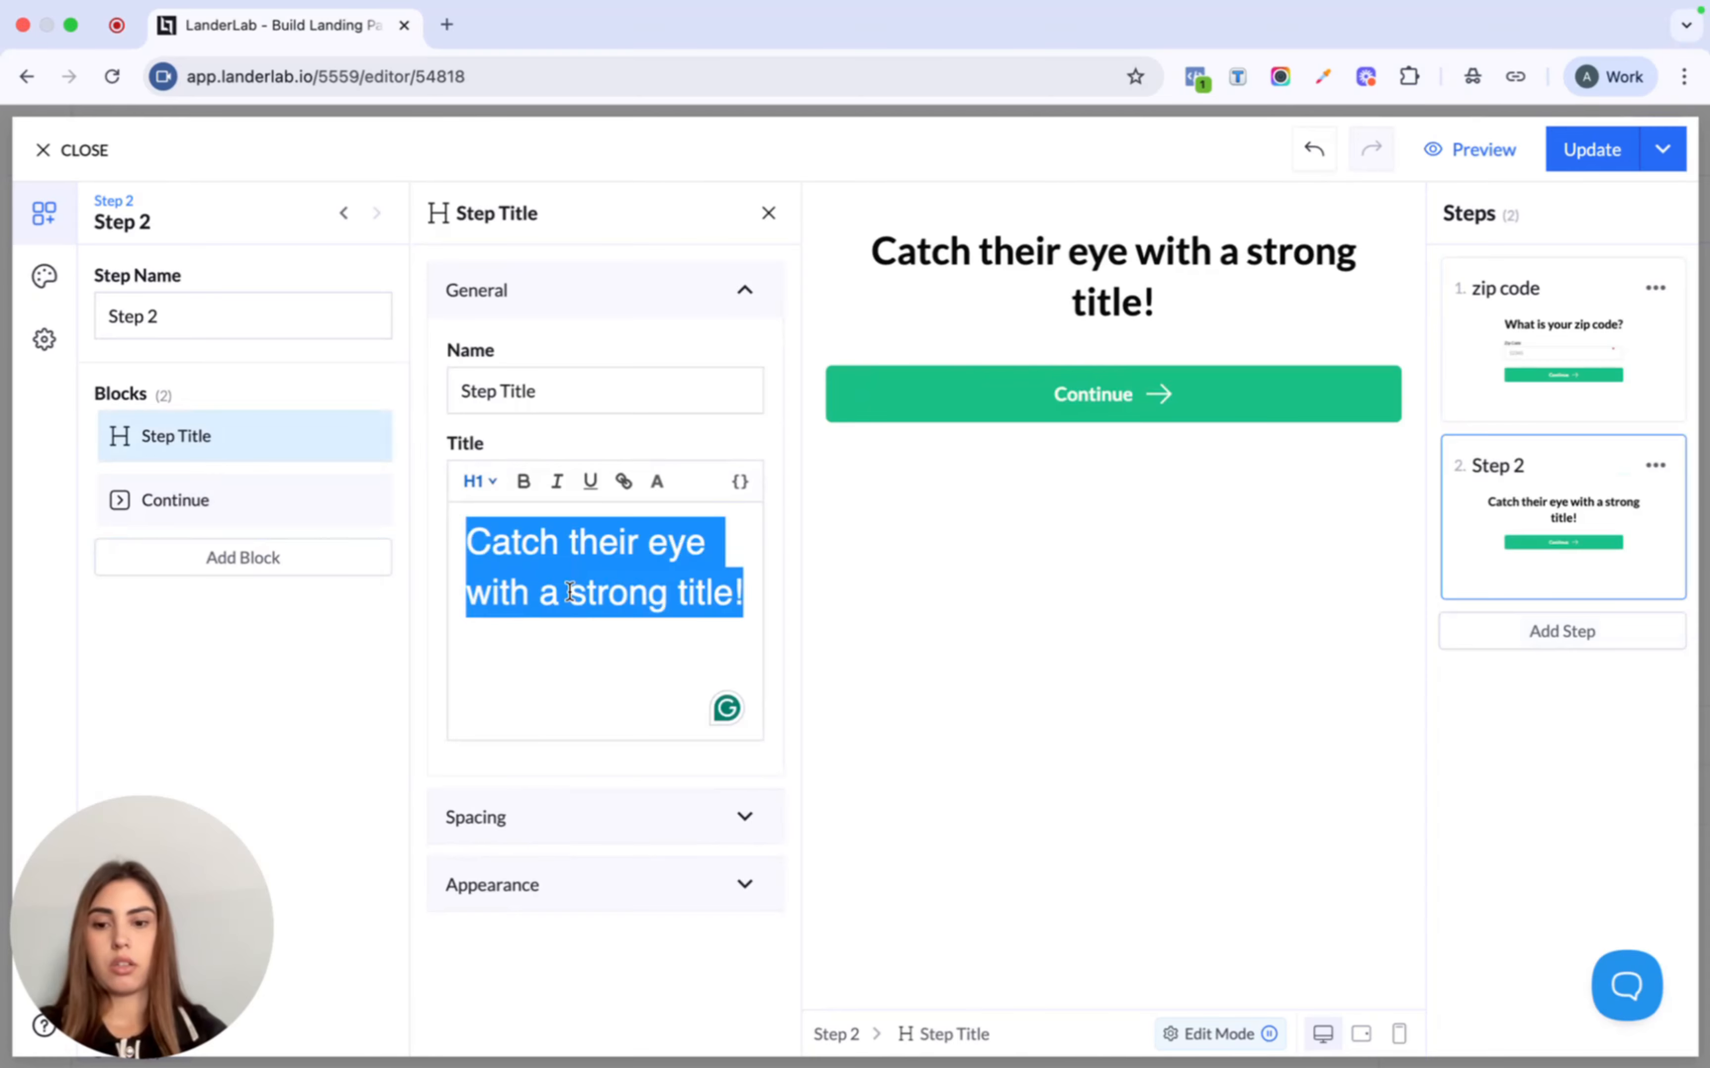
{"action": "type", "text": "When i"}
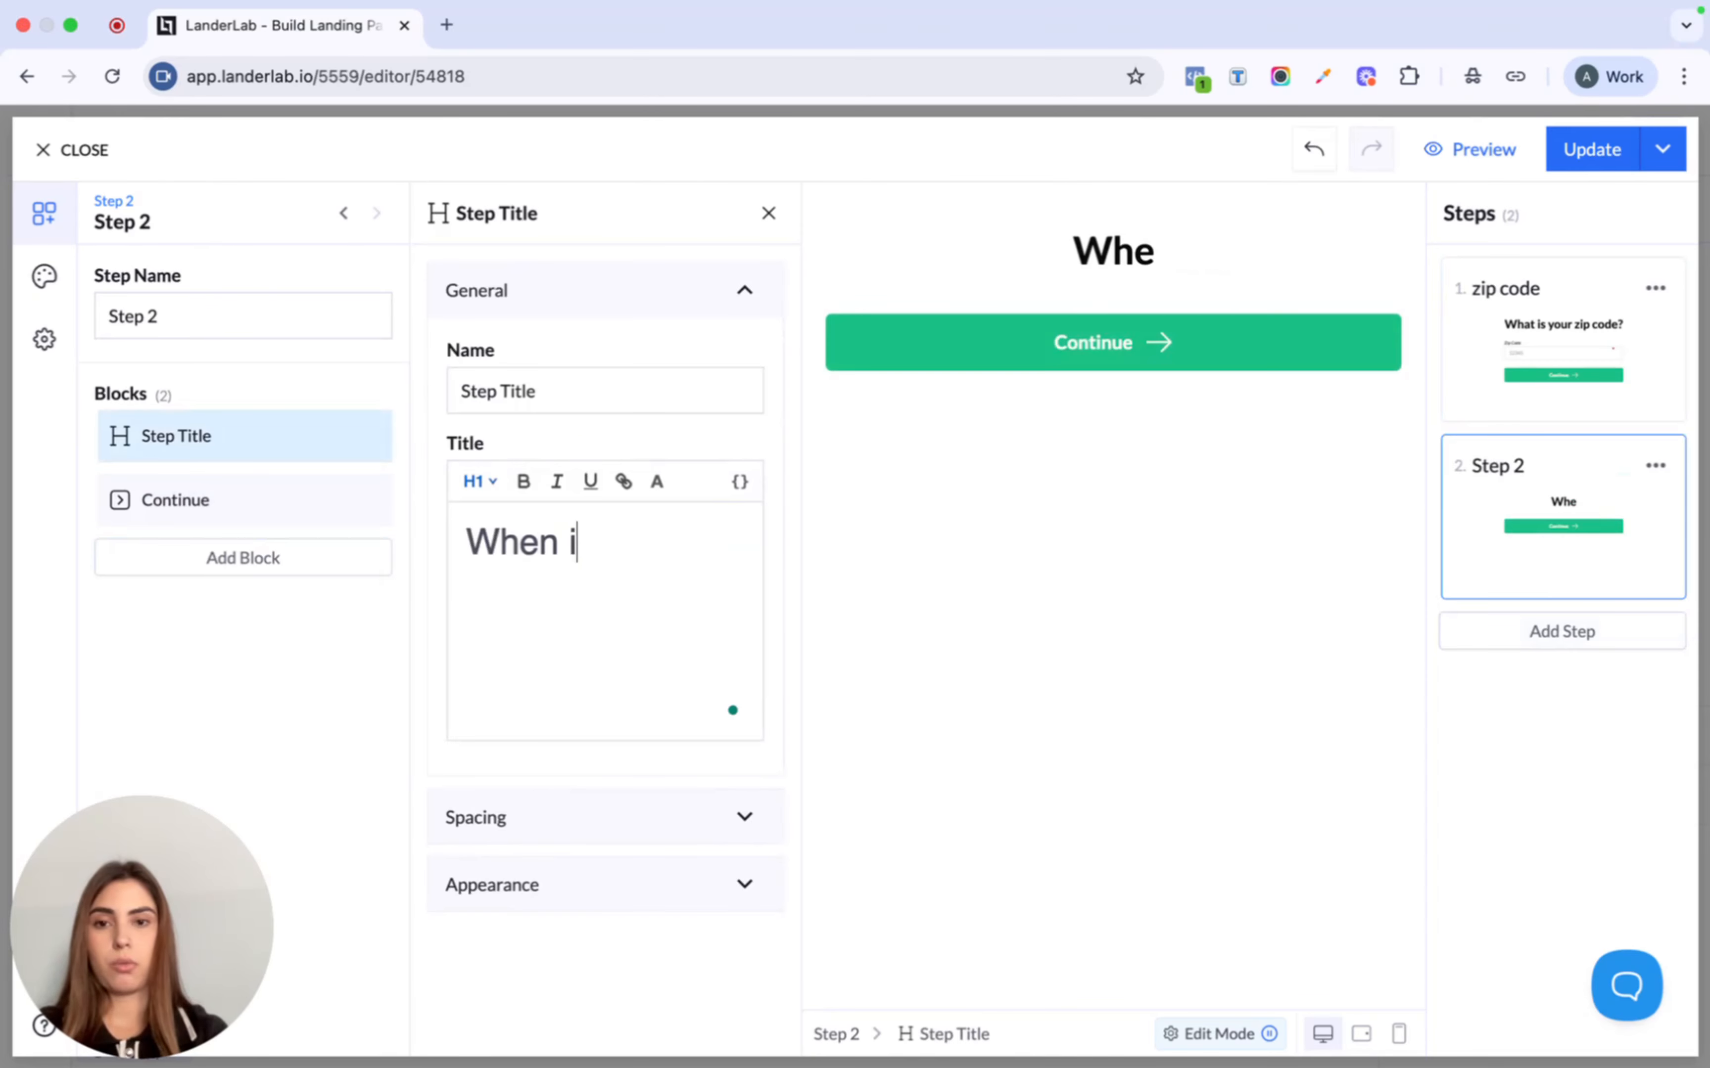
{"action": "type", "text": "s your bir"}
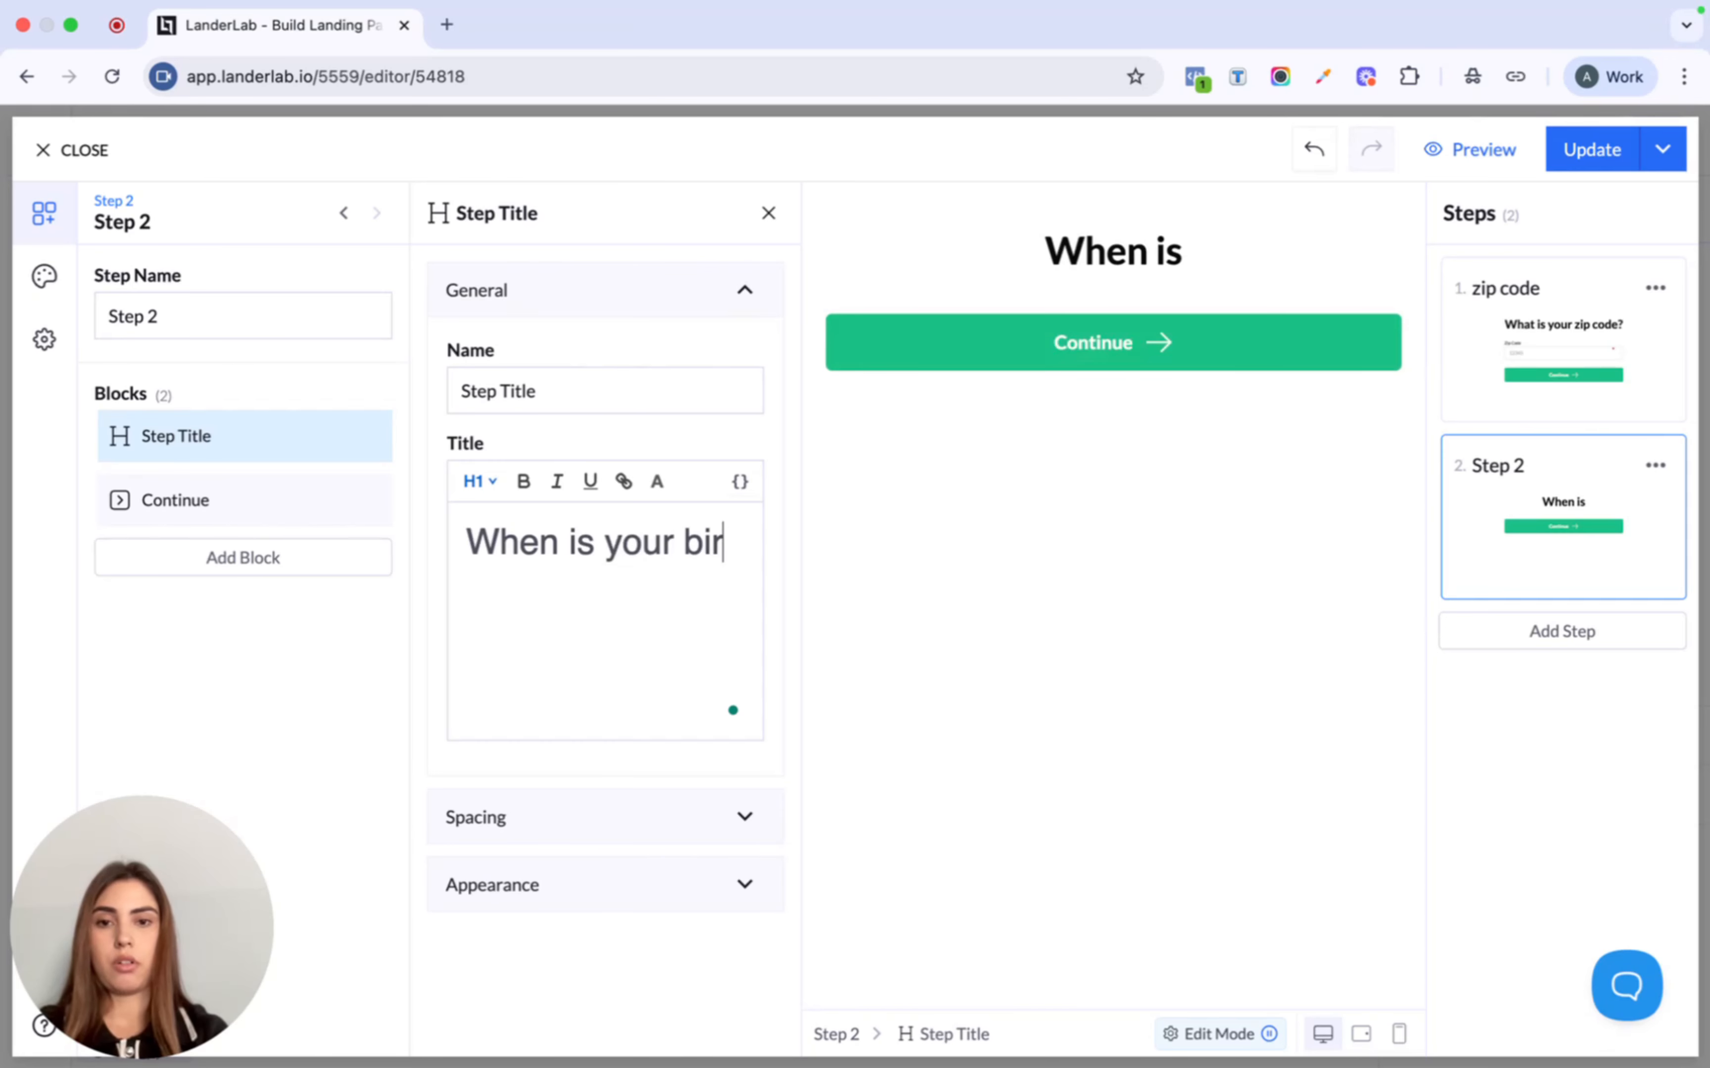
{"action": "type", "text": "thday?"}
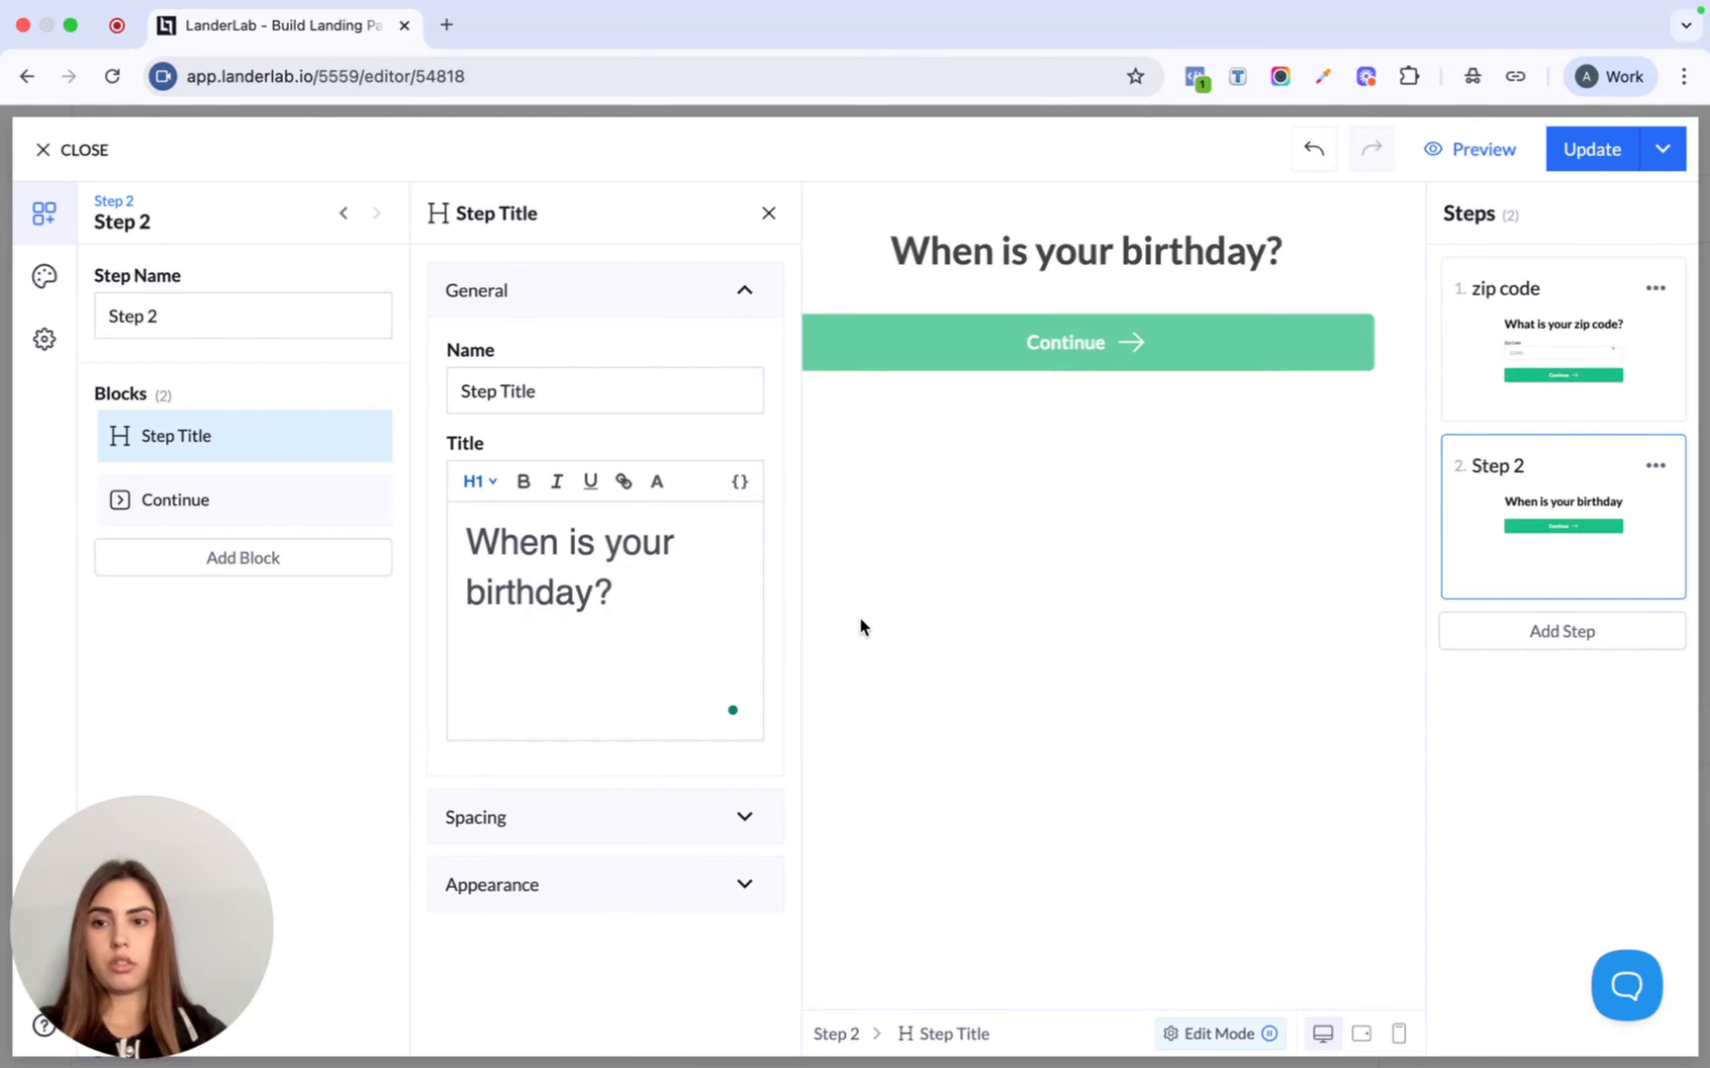
- Add a Date of Birth field above Continue using the DD.MM.YYYY format
{"action": "left_click", "coordinate": [235, 558]}
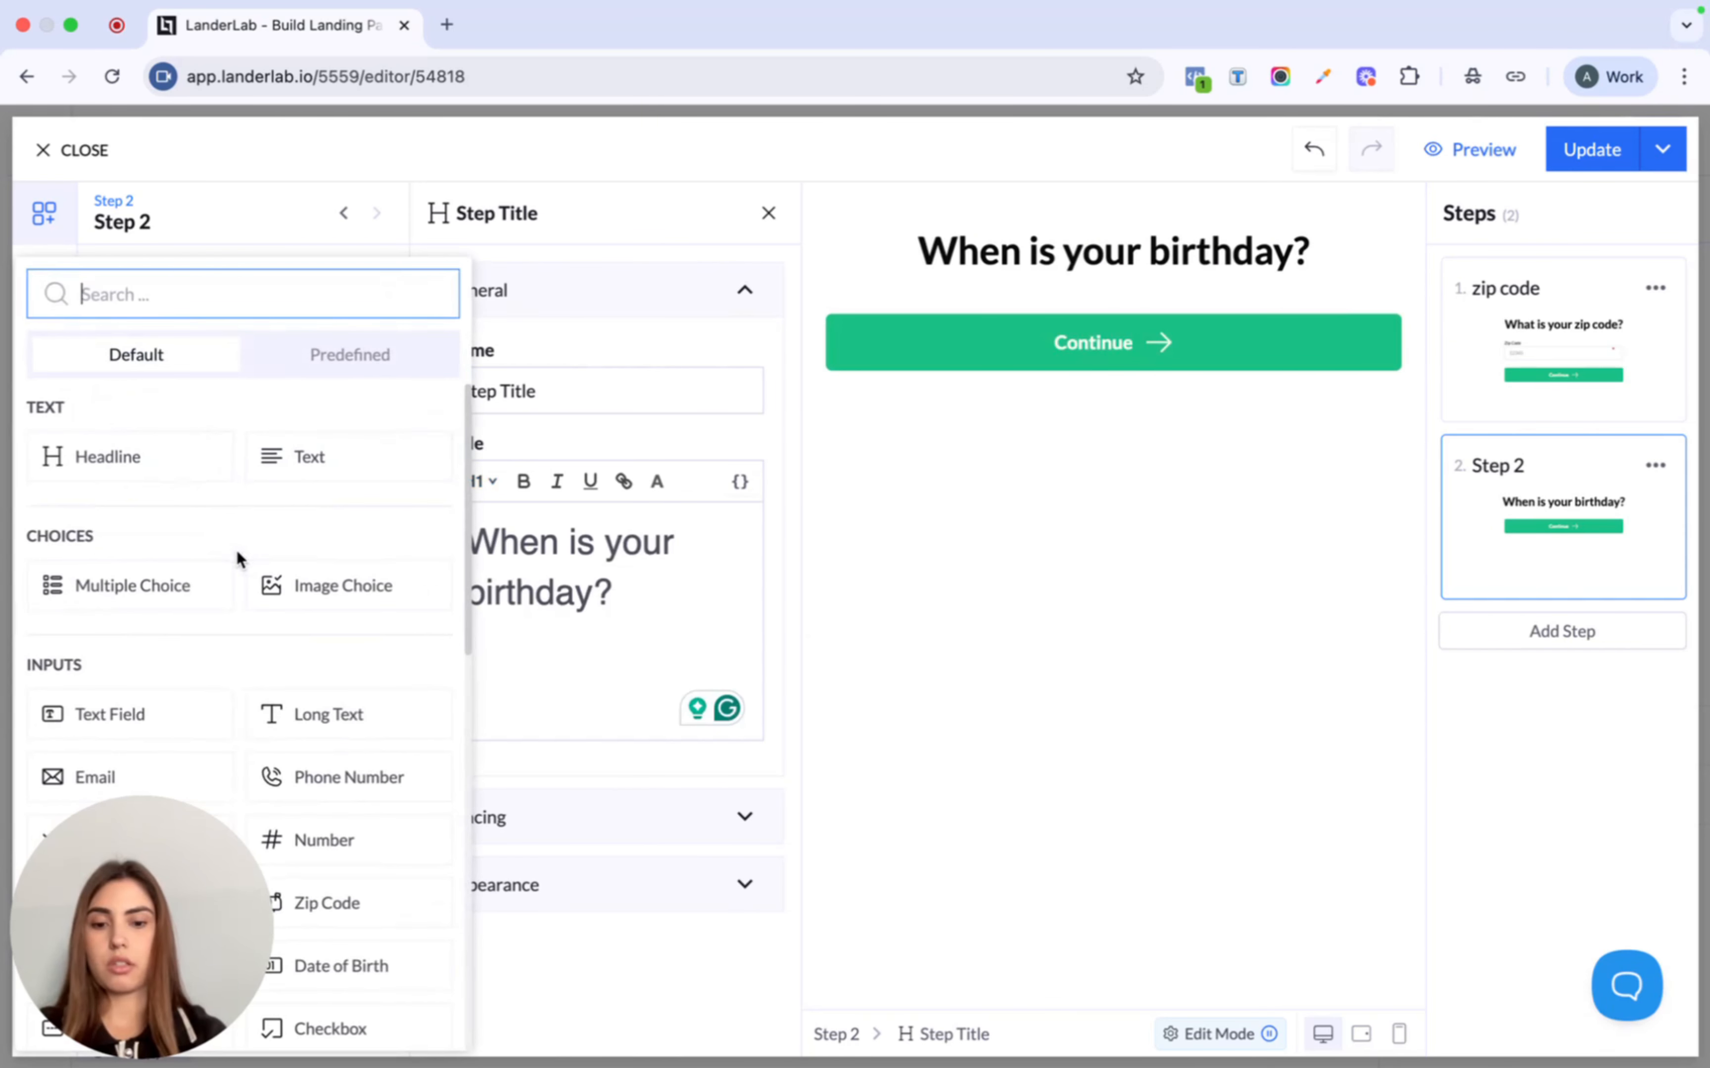
{"action": "type", "text": "bir"}
{"action": "left_click", "coordinate": [148, 461]}
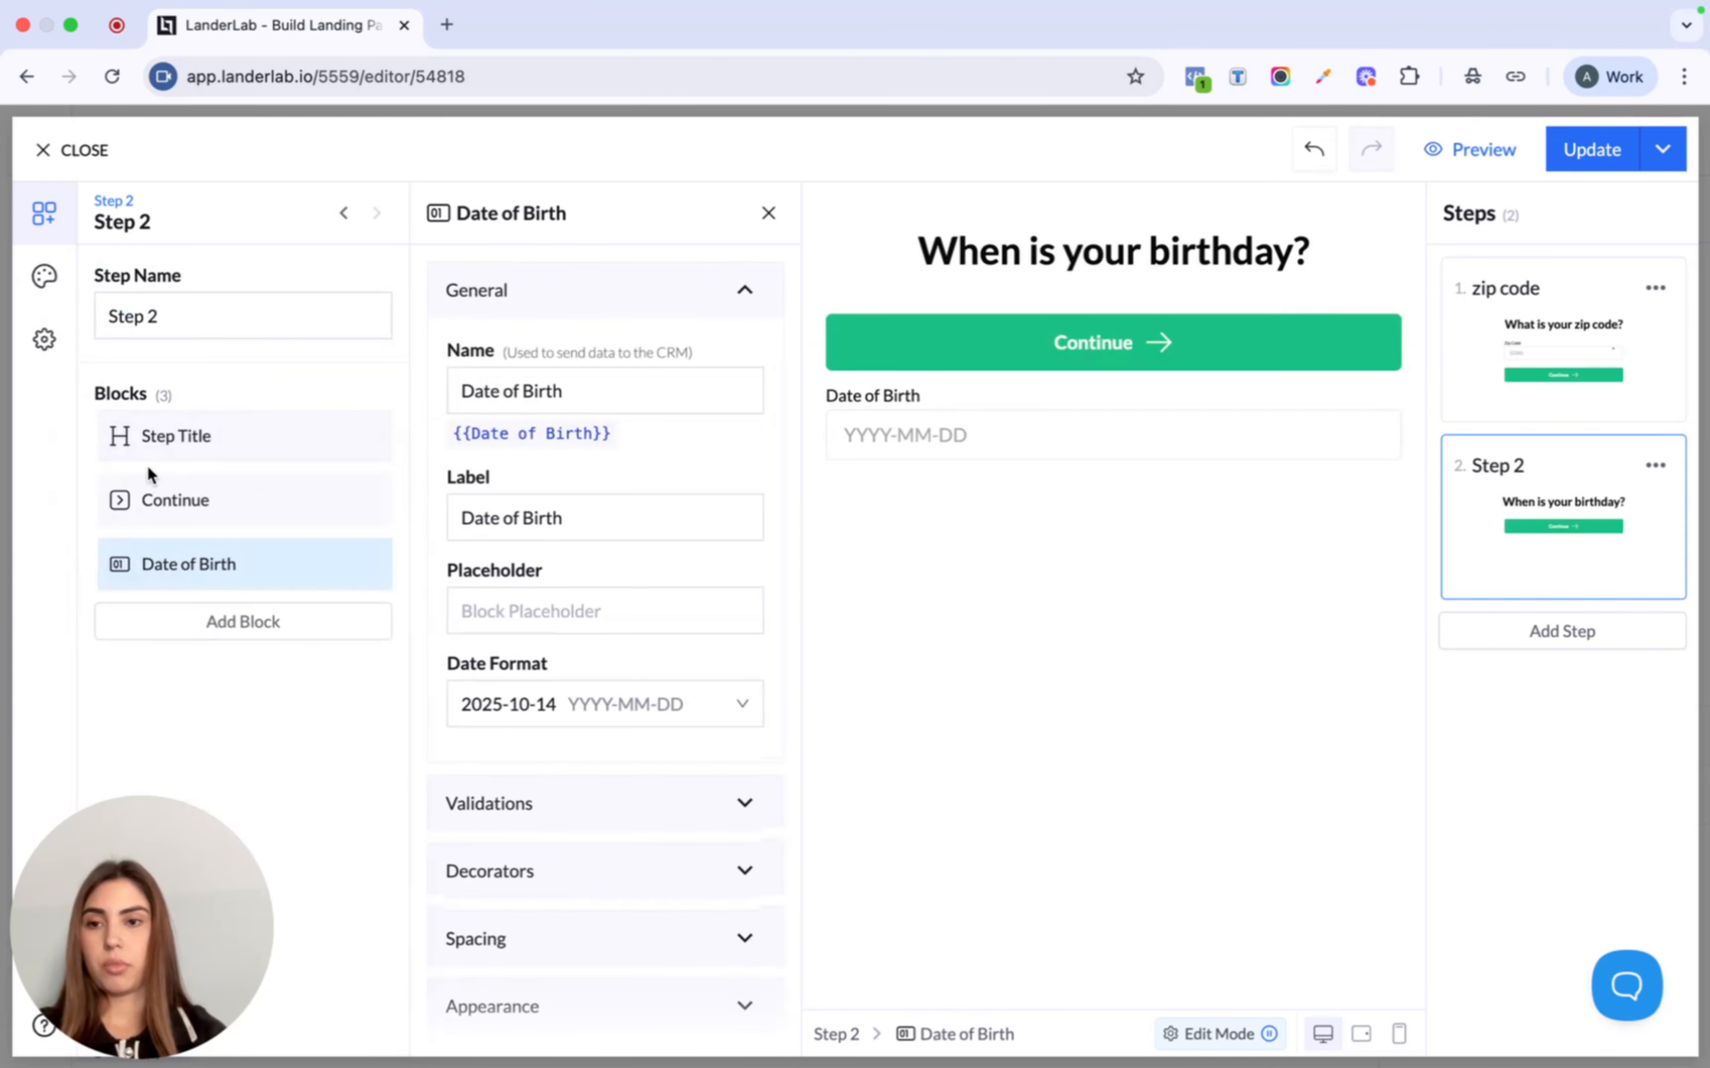
{"action": "left_click_drag", "start_coordinate": [87, 563], "coordinate": [82, 502]}
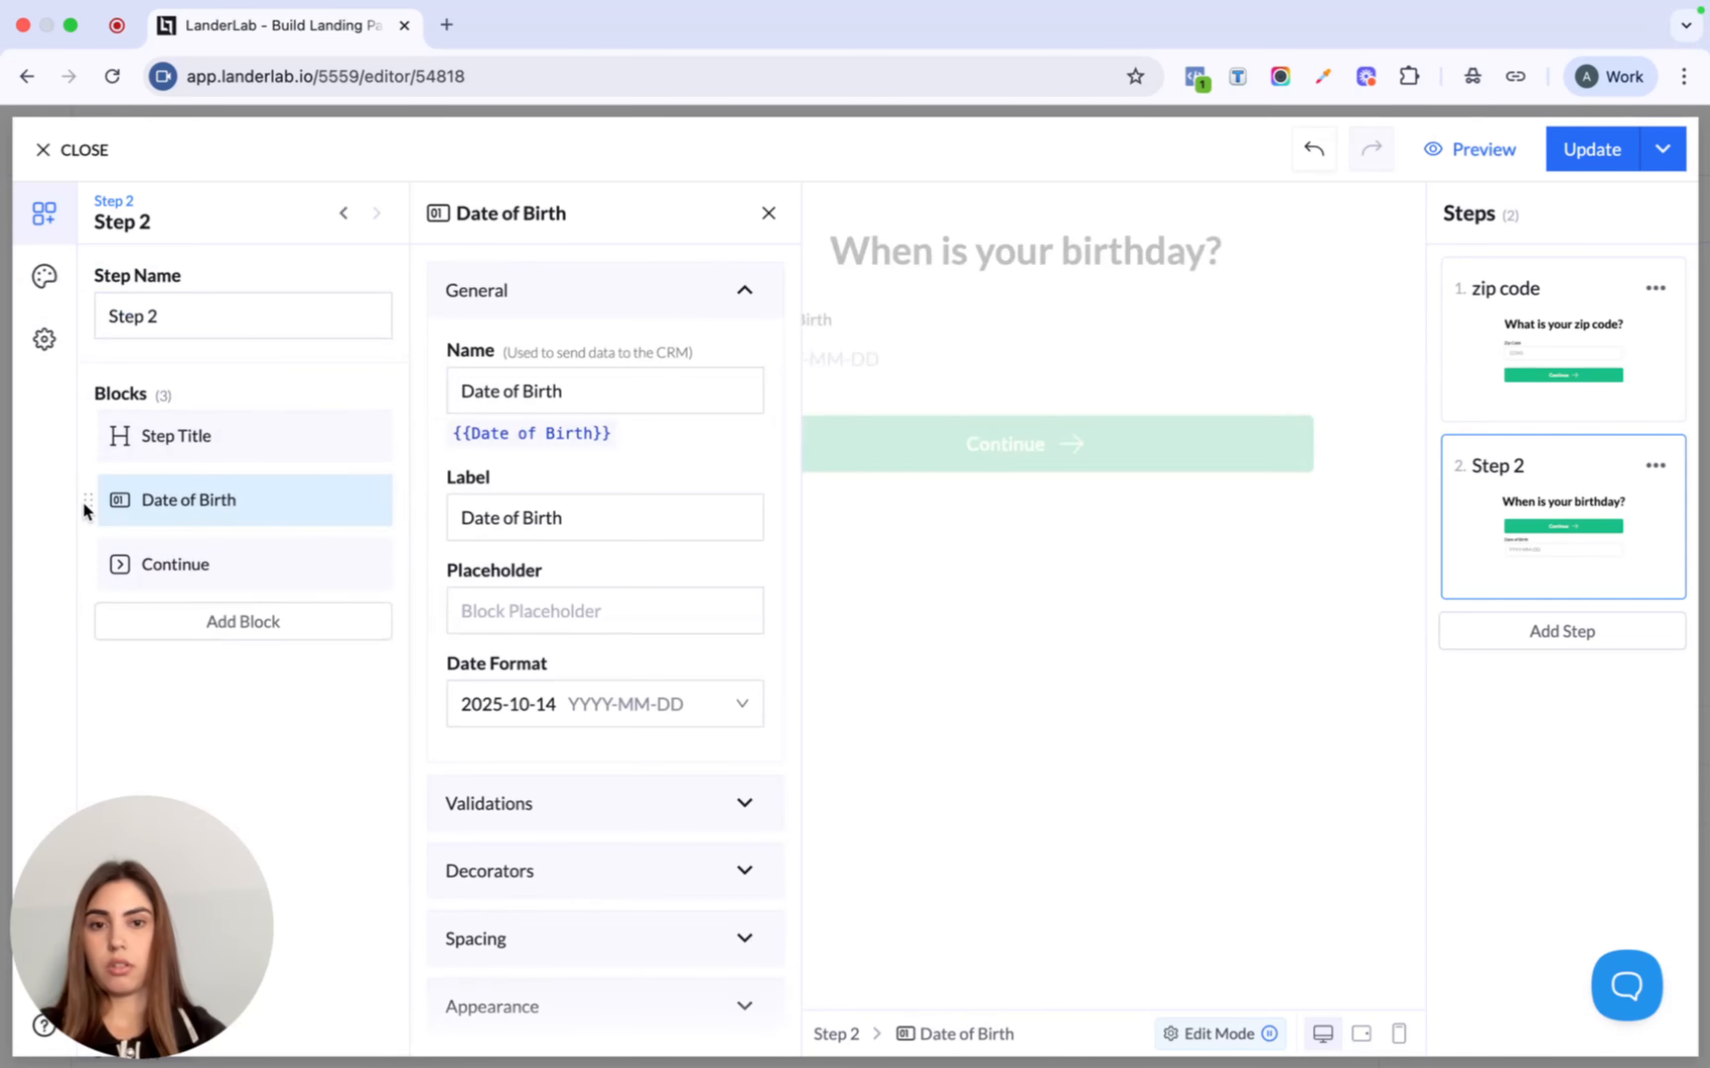
{"action": "left_click", "coordinate": [547, 519]}
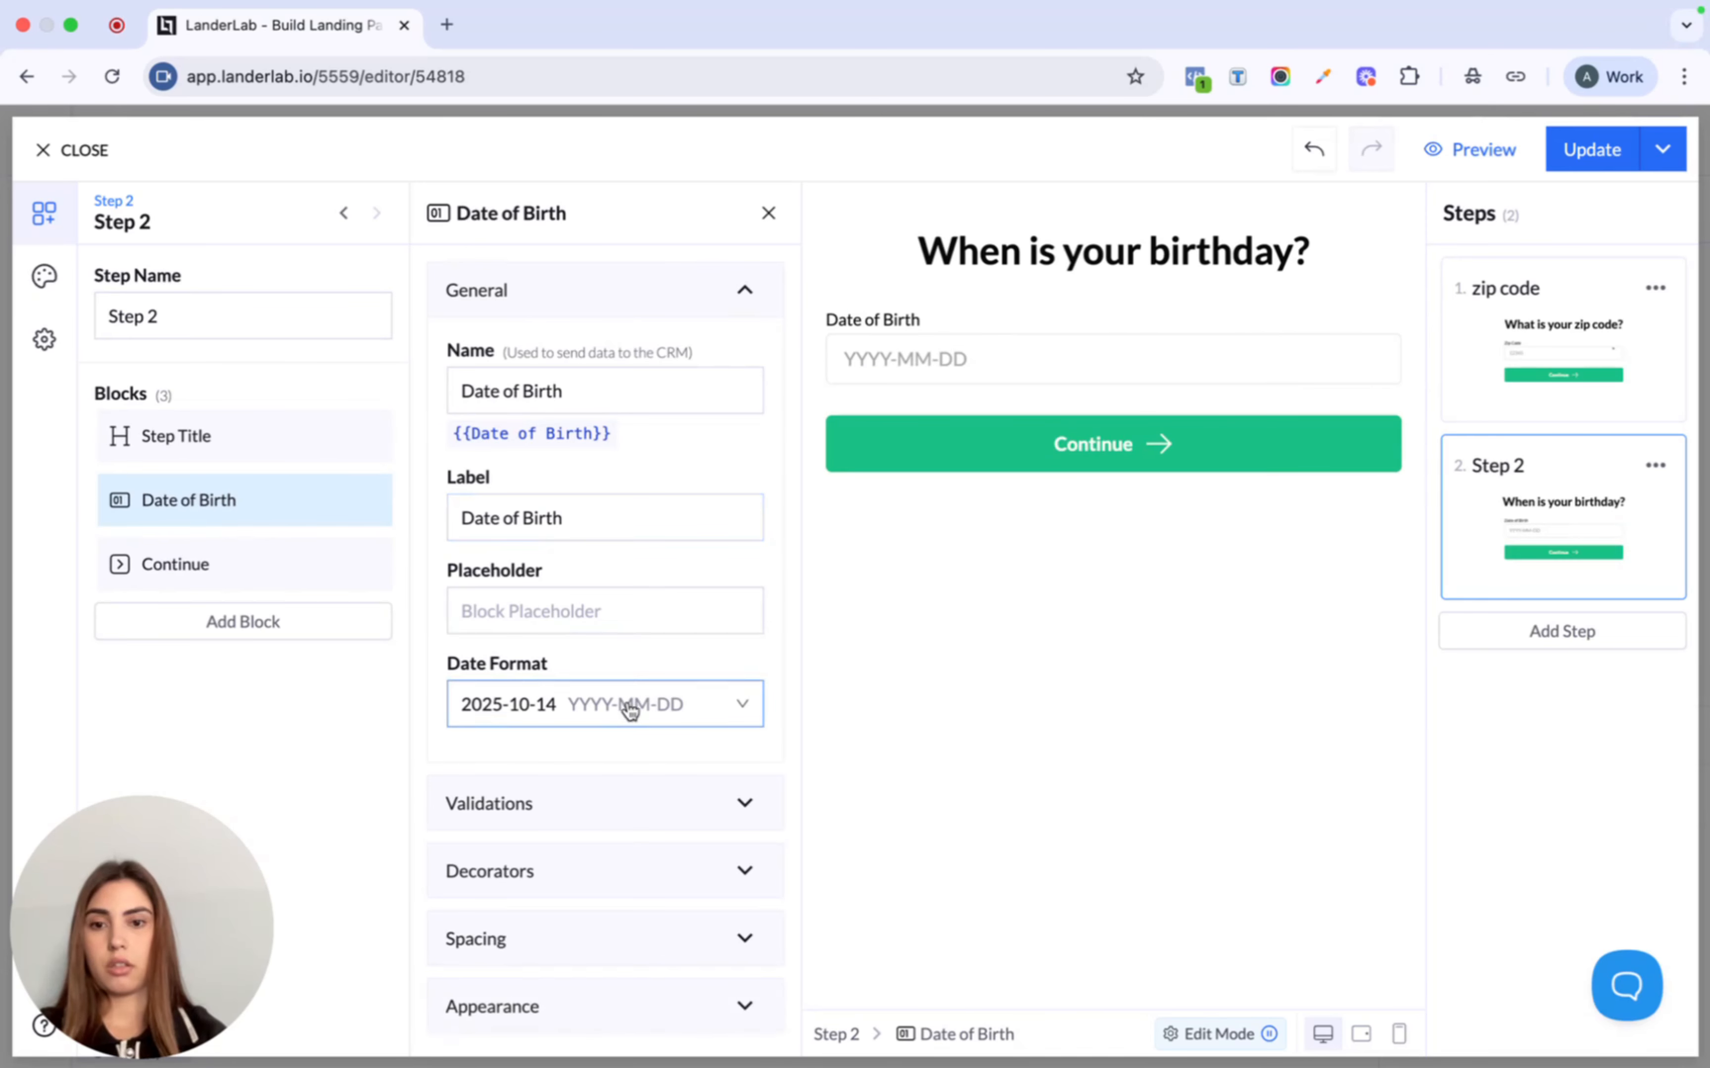
{"action": "left_click", "coordinate": [594, 709]}
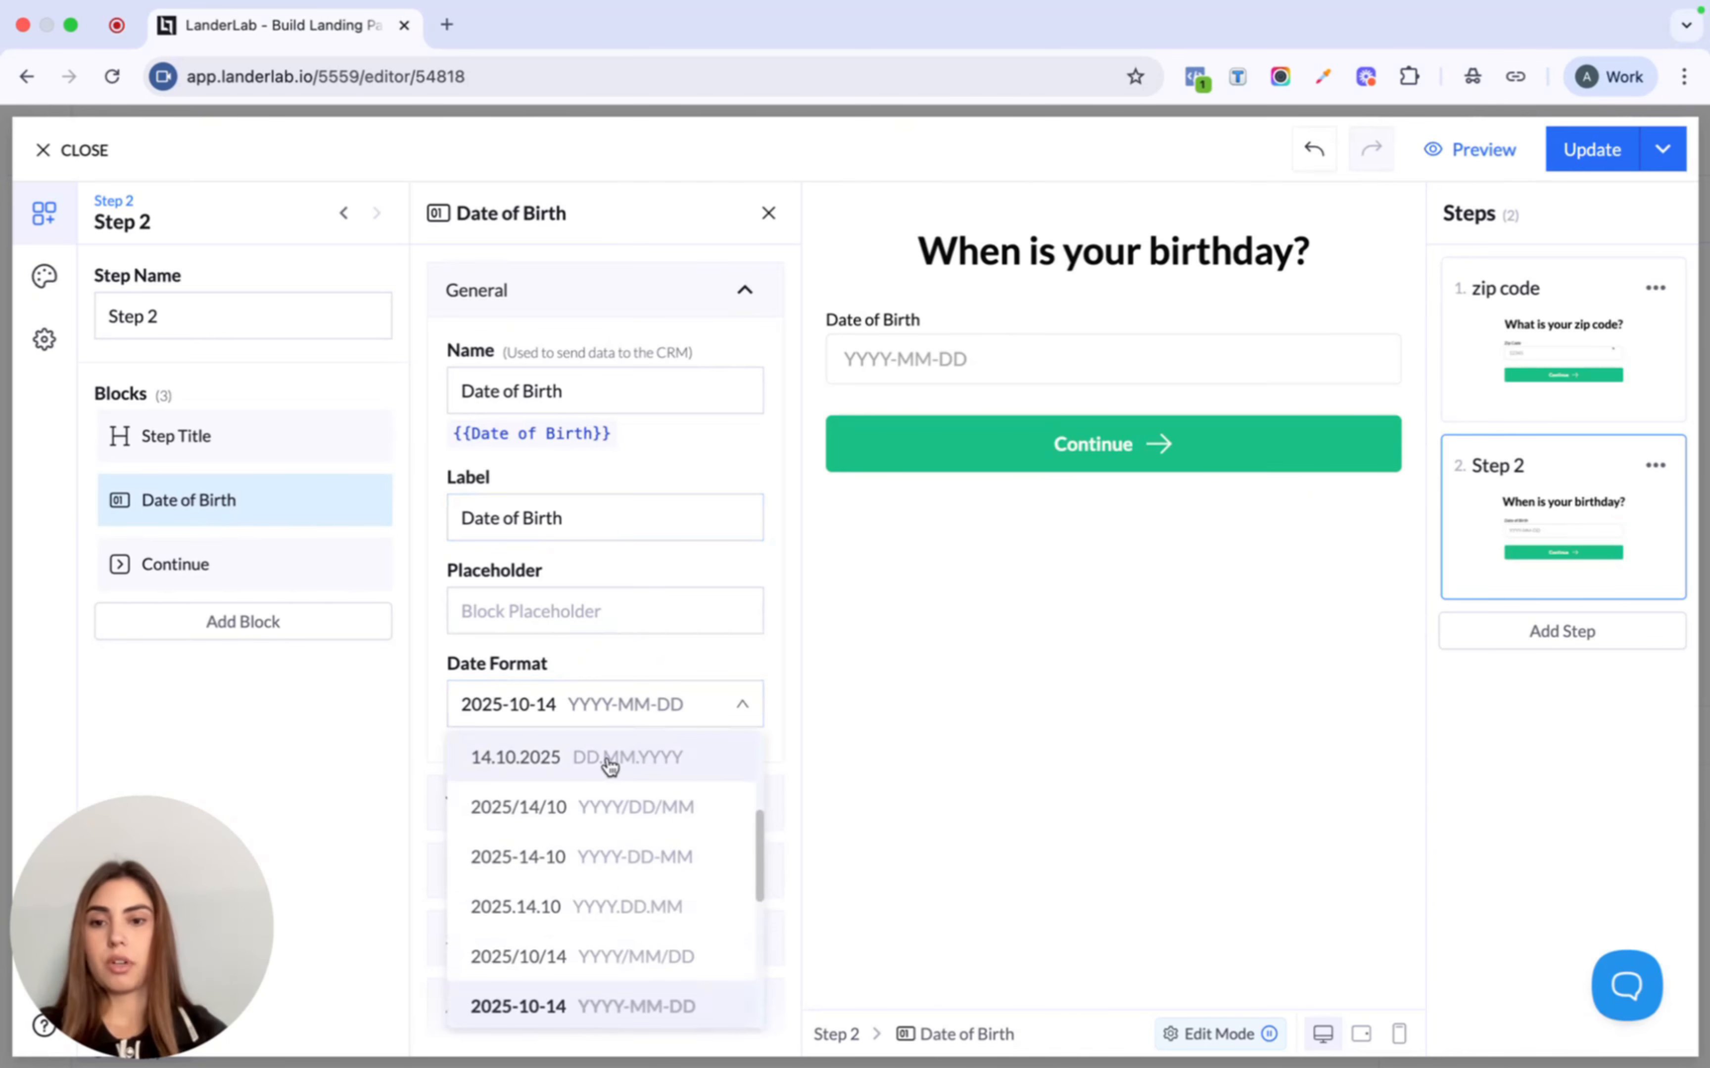
{"action": "left_click", "coordinate": [640, 767]}
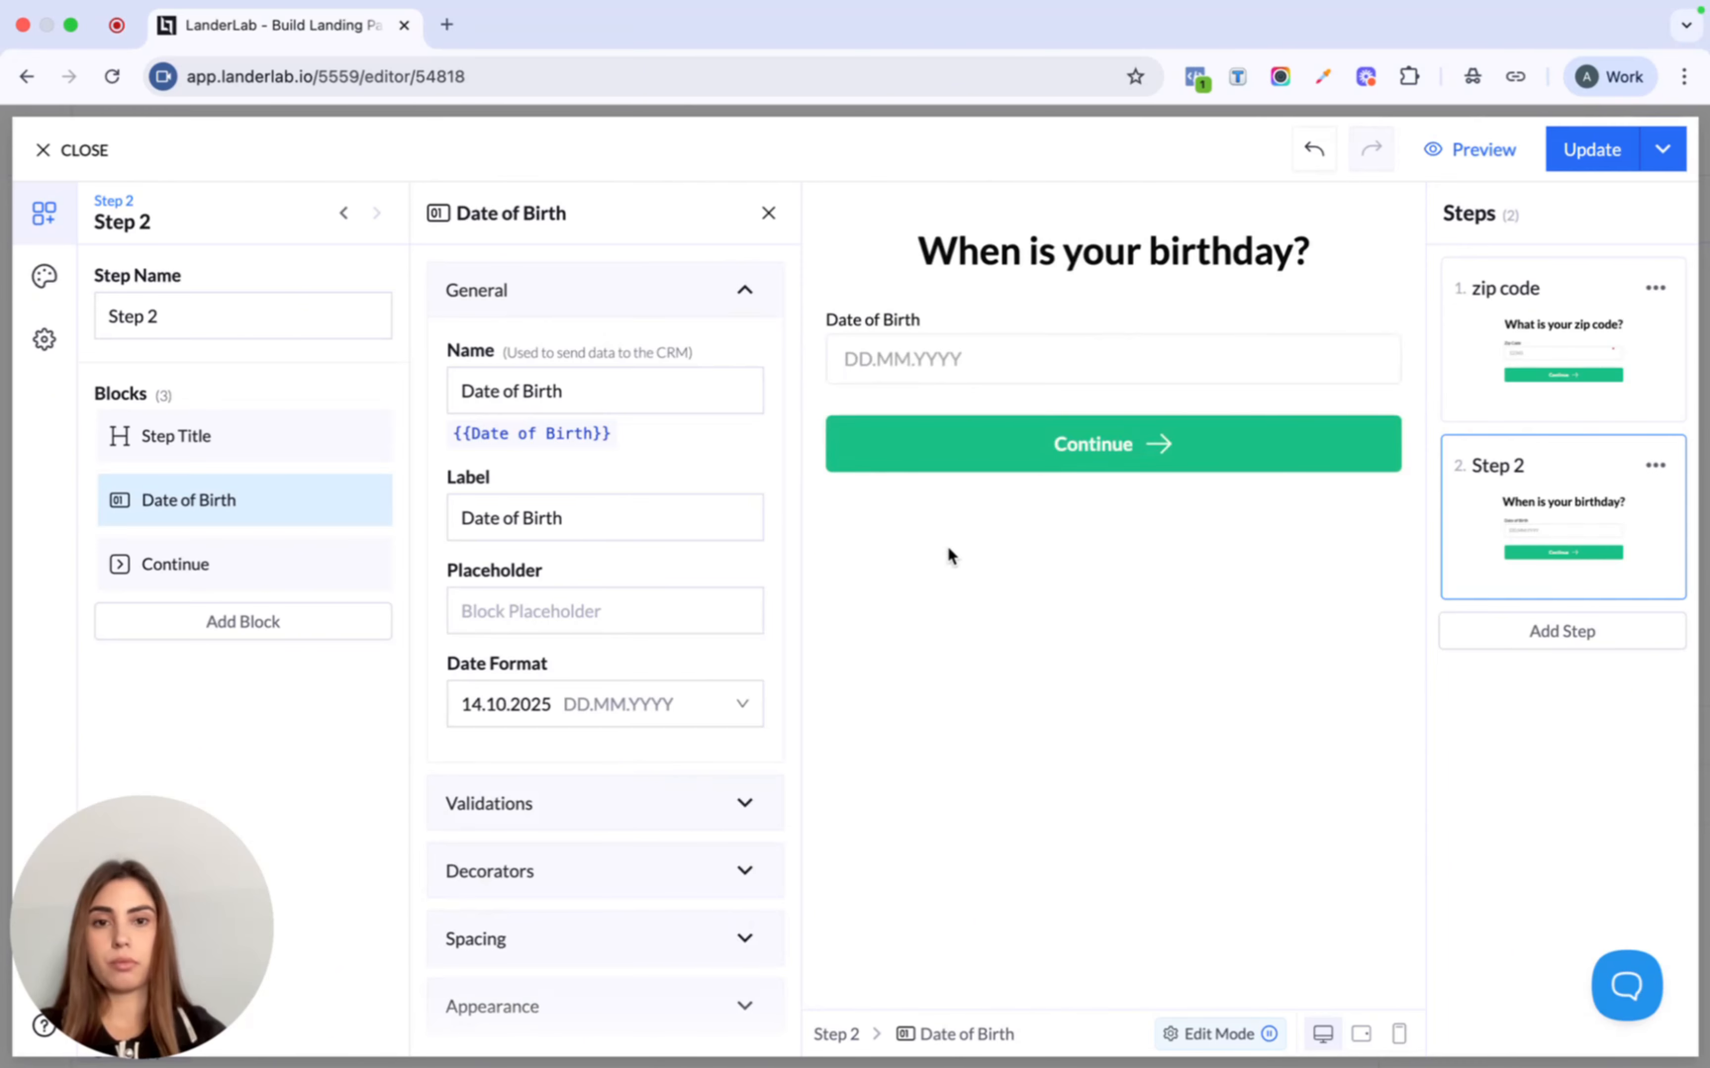
- Rename step two to 'birthday' and add a third step
{"action": "left_click", "coordinate": [261, 316]}
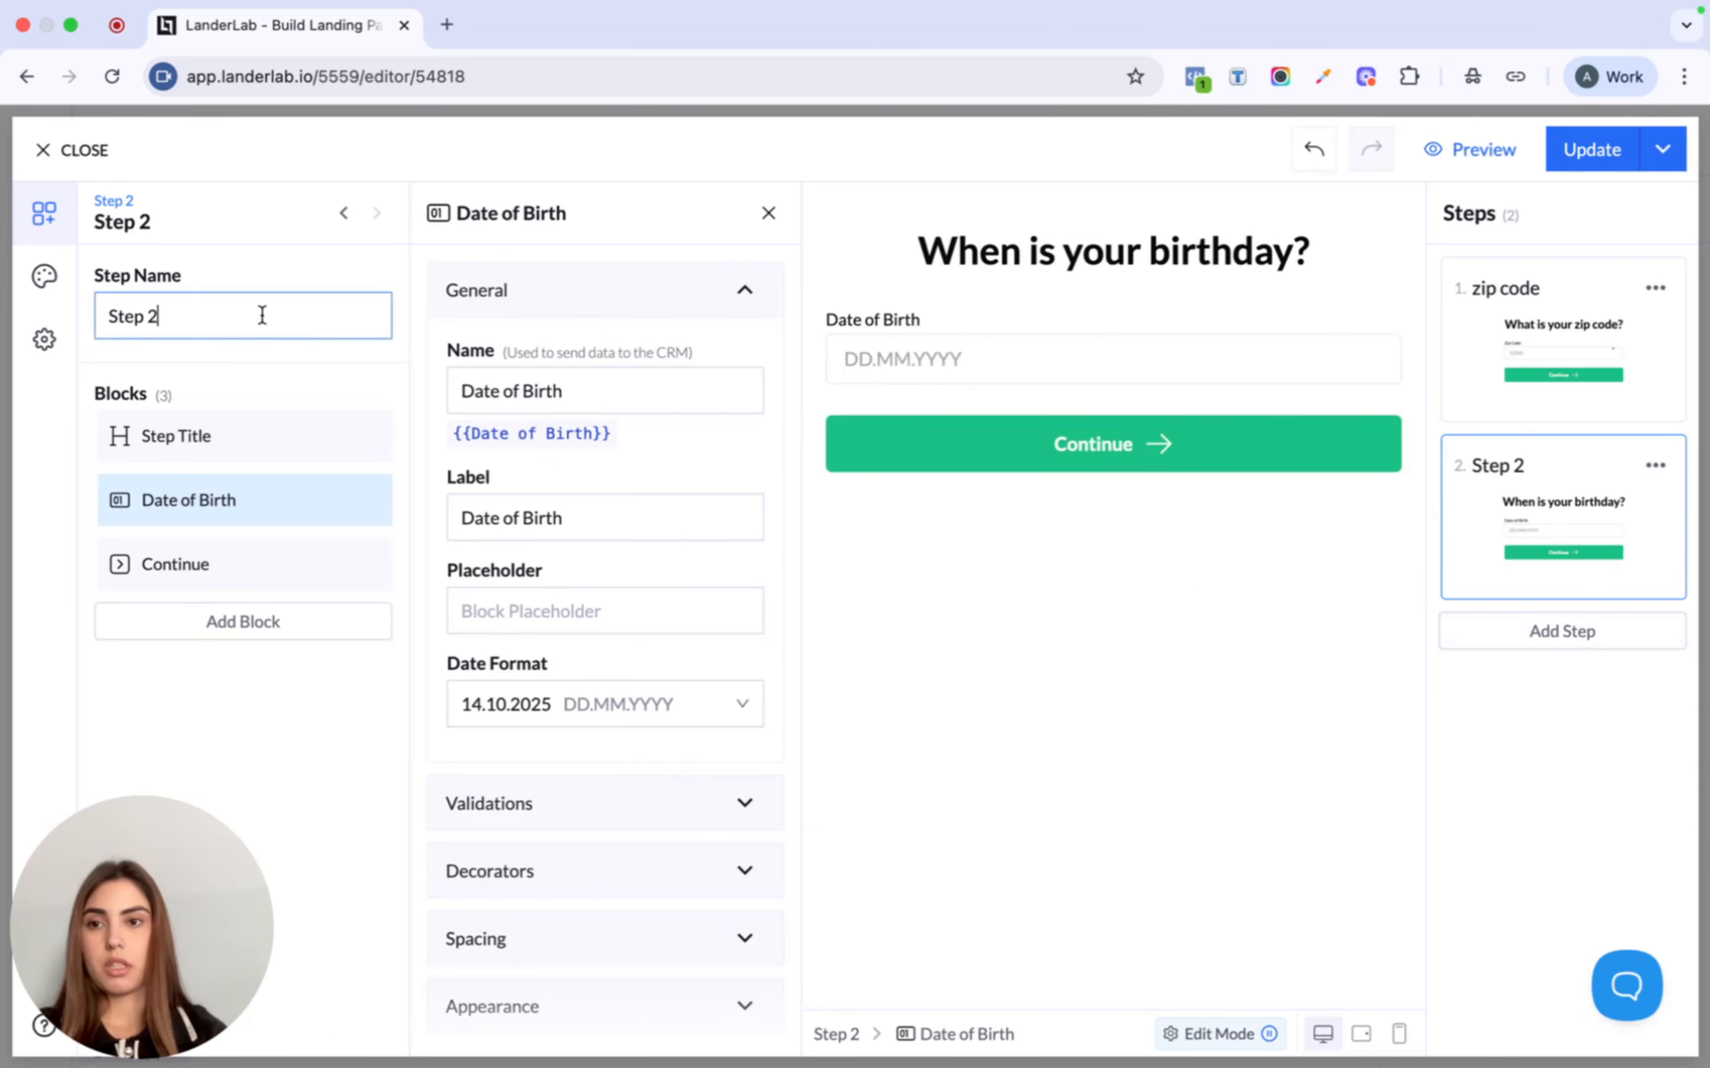
{"action": "triple_click", "coordinate": [261, 315]}
{"action": "type", "text": "bi"}
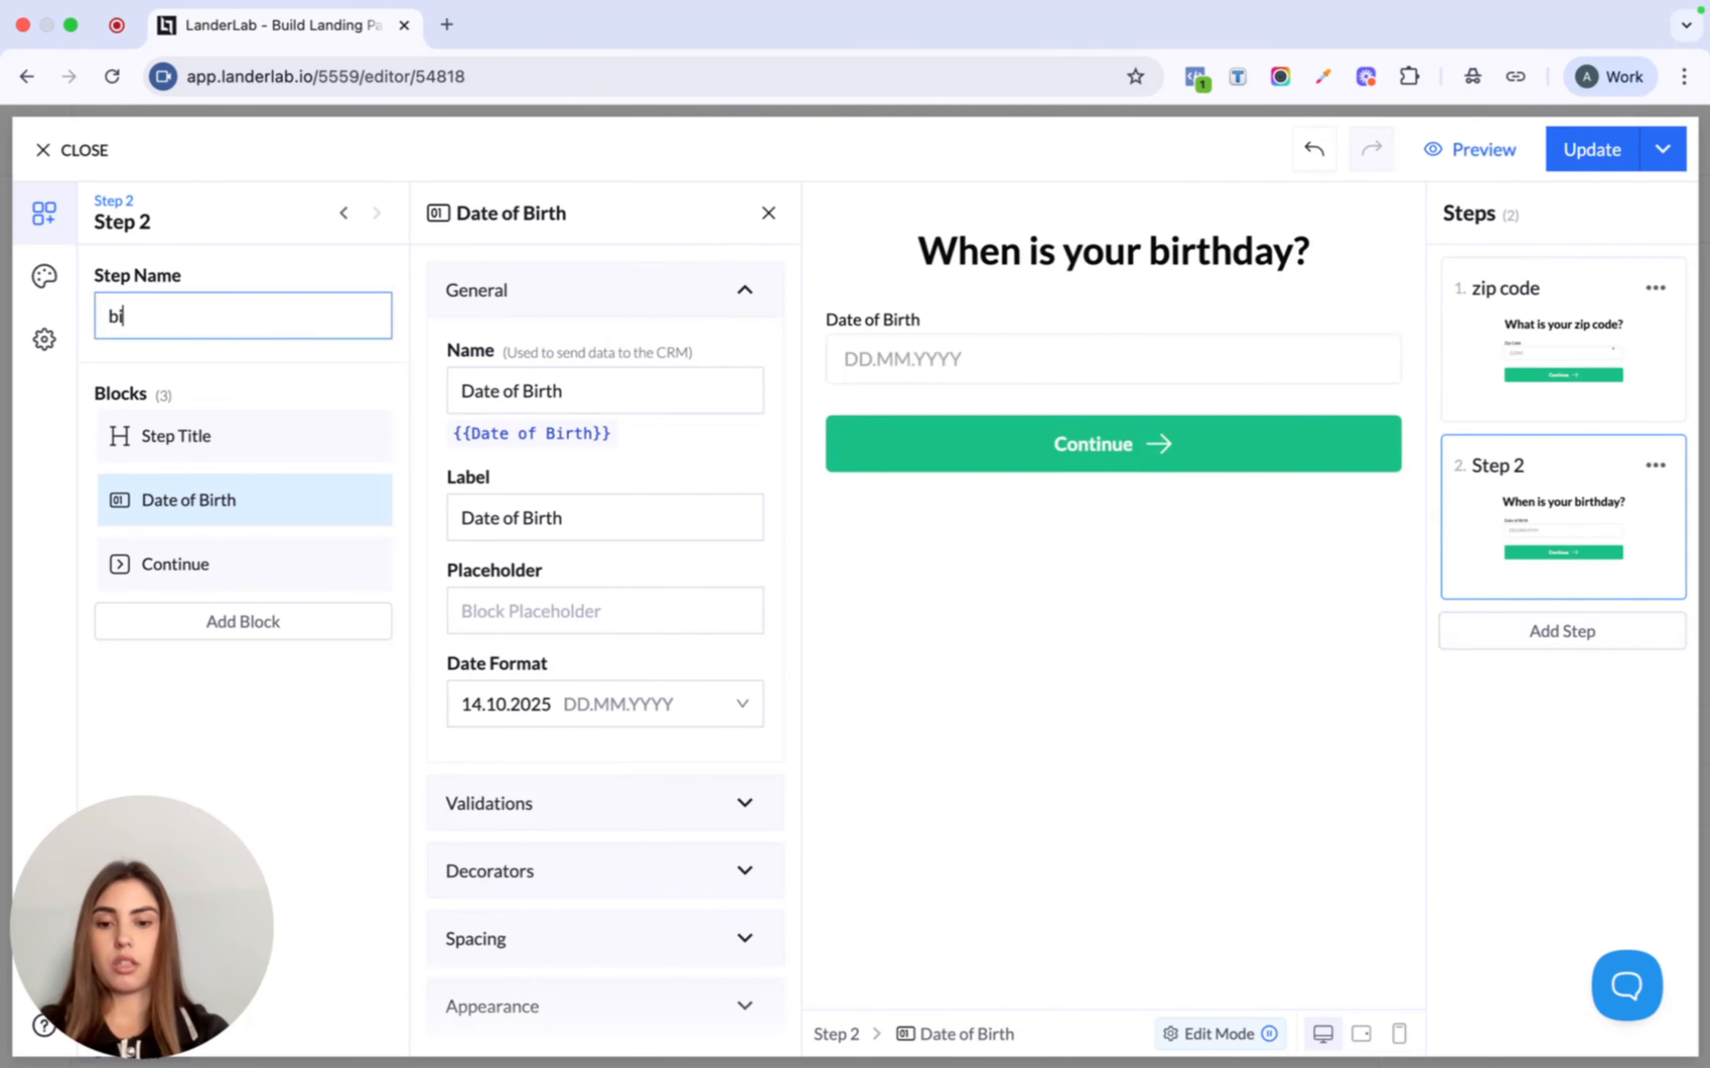
{"action": "type", "text": "rthday"}
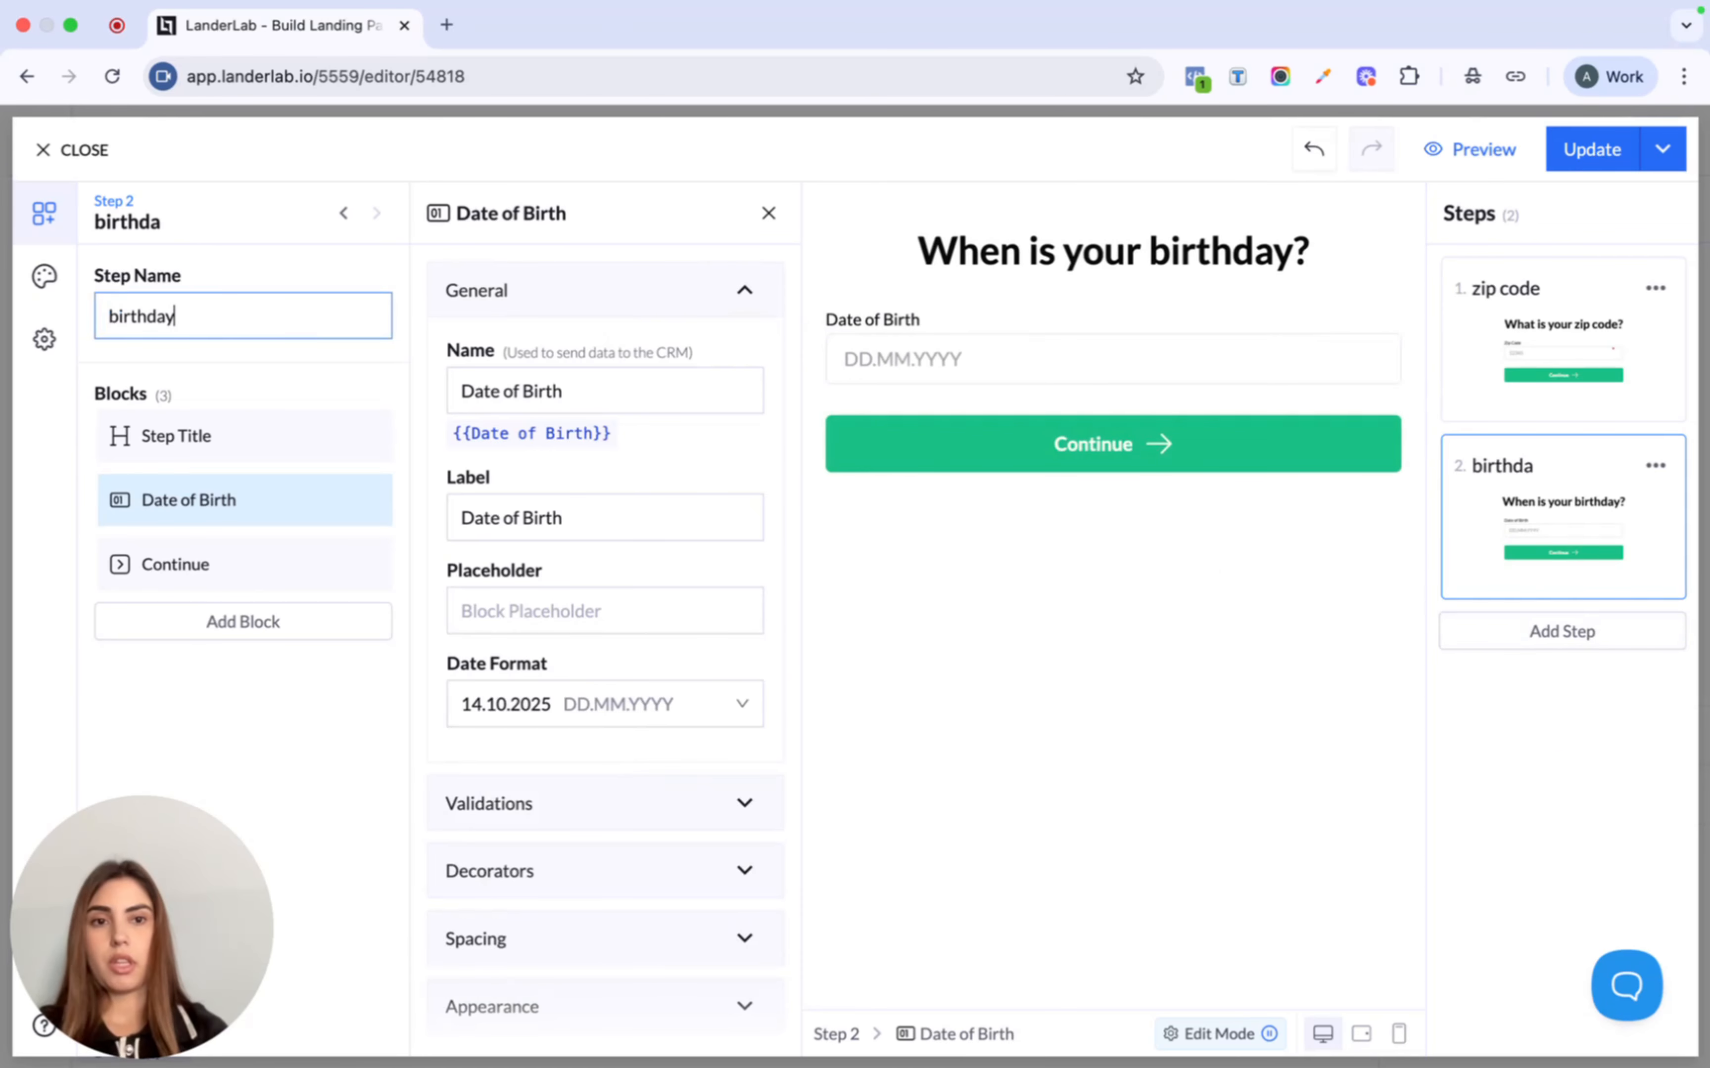
{"action": "left_click", "coordinate": [1589, 640]}
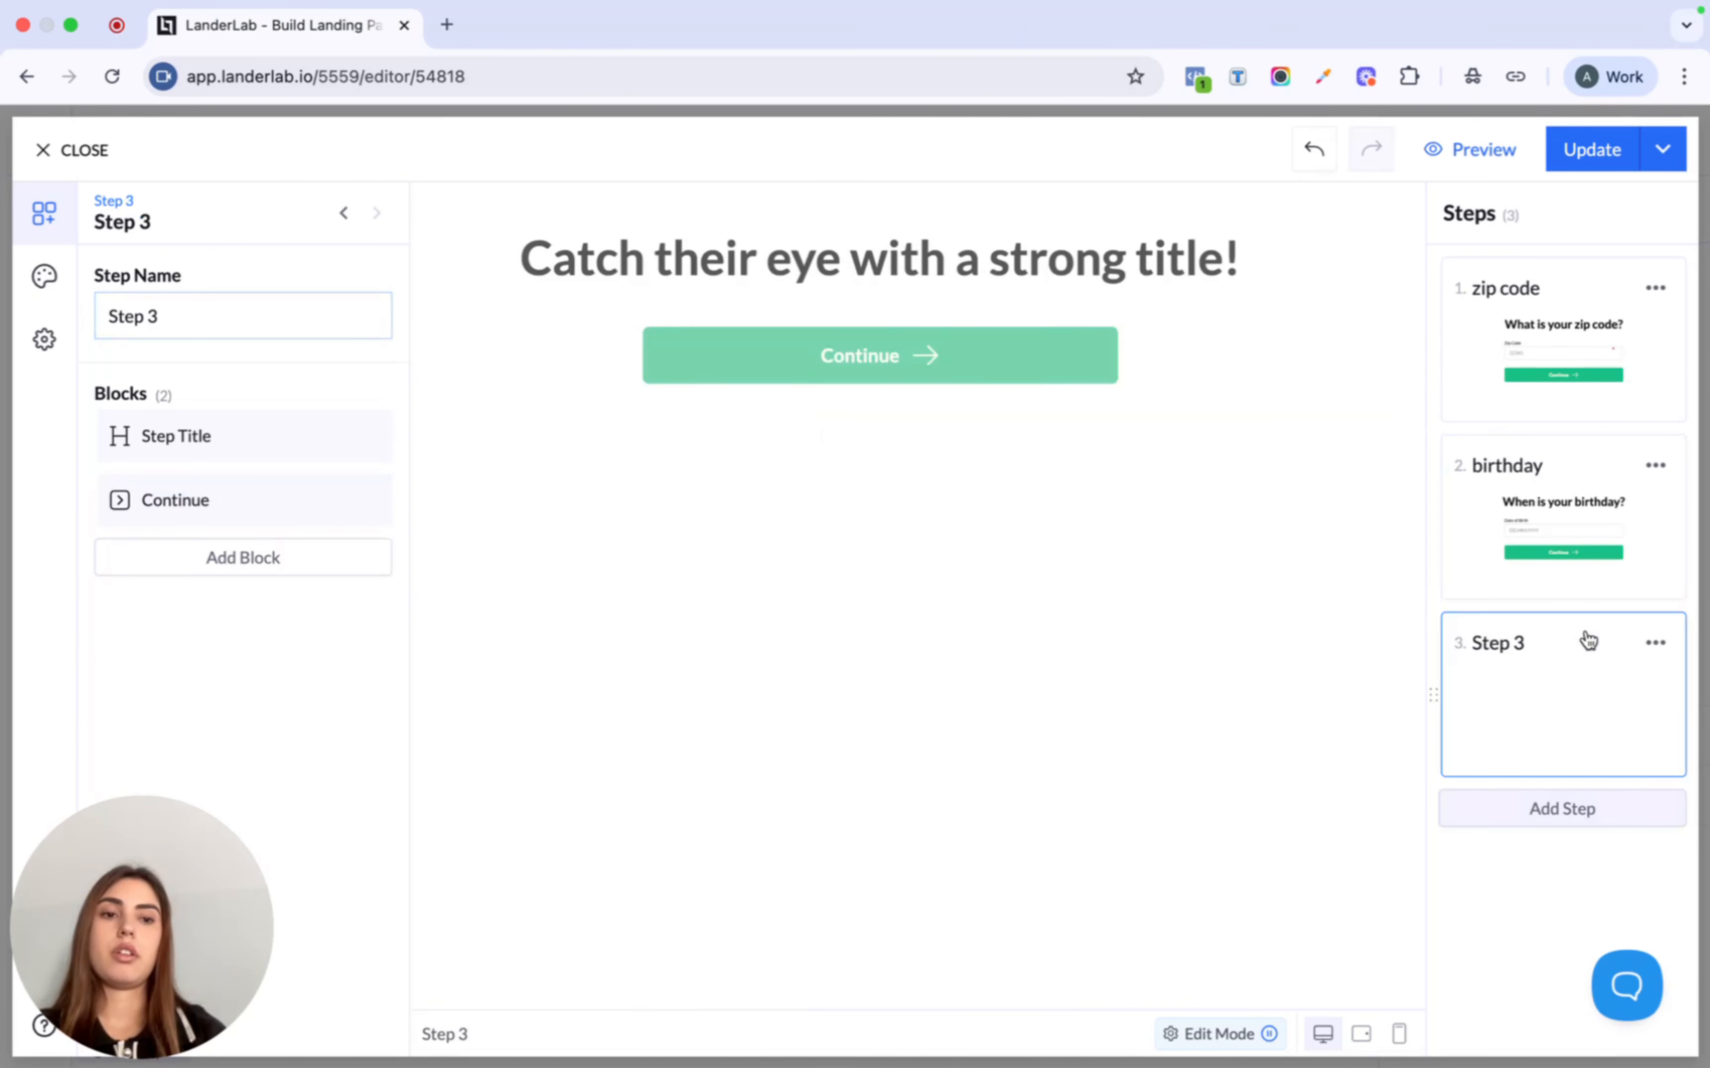
- Title step three 'How much coverage are you looking for?'
{"action": "left_click", "coordinate": [1020, 233]}
{"action": "left_click", "coordinate": [644, 541]}
{"action": "key", "text": "super+a"}
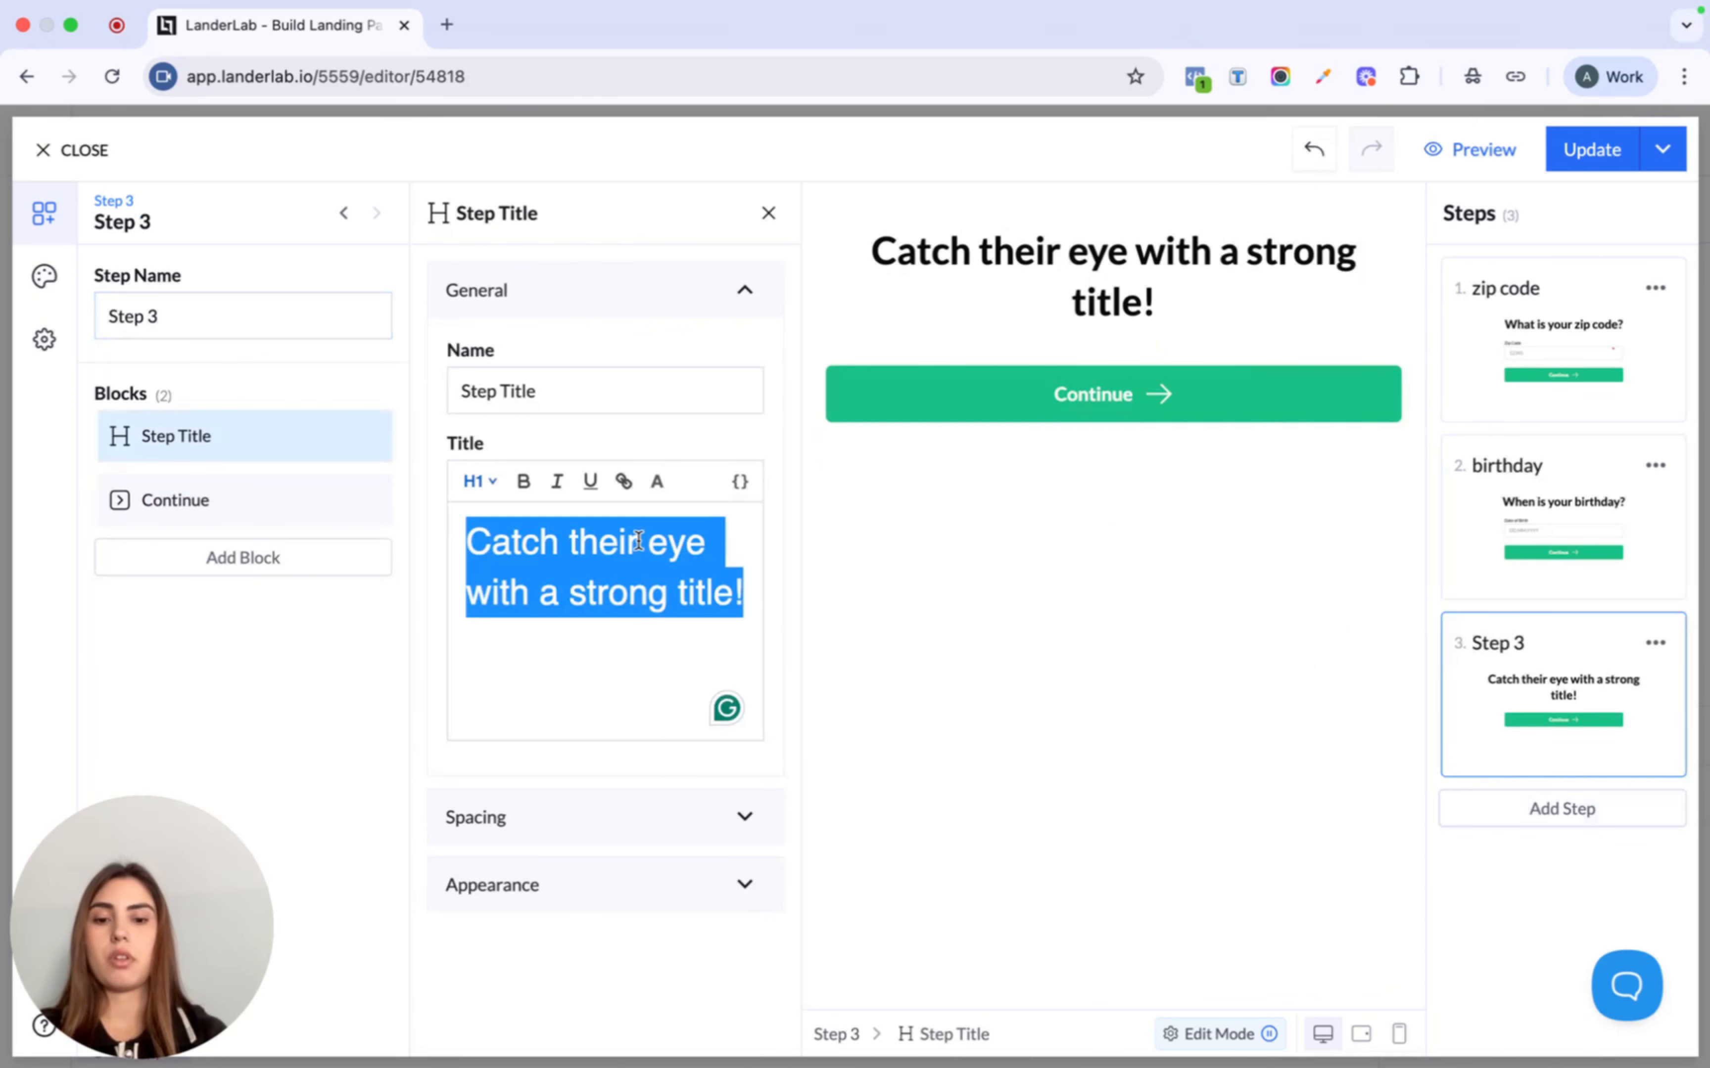
{"action": "type", "text": "How much covereag"}
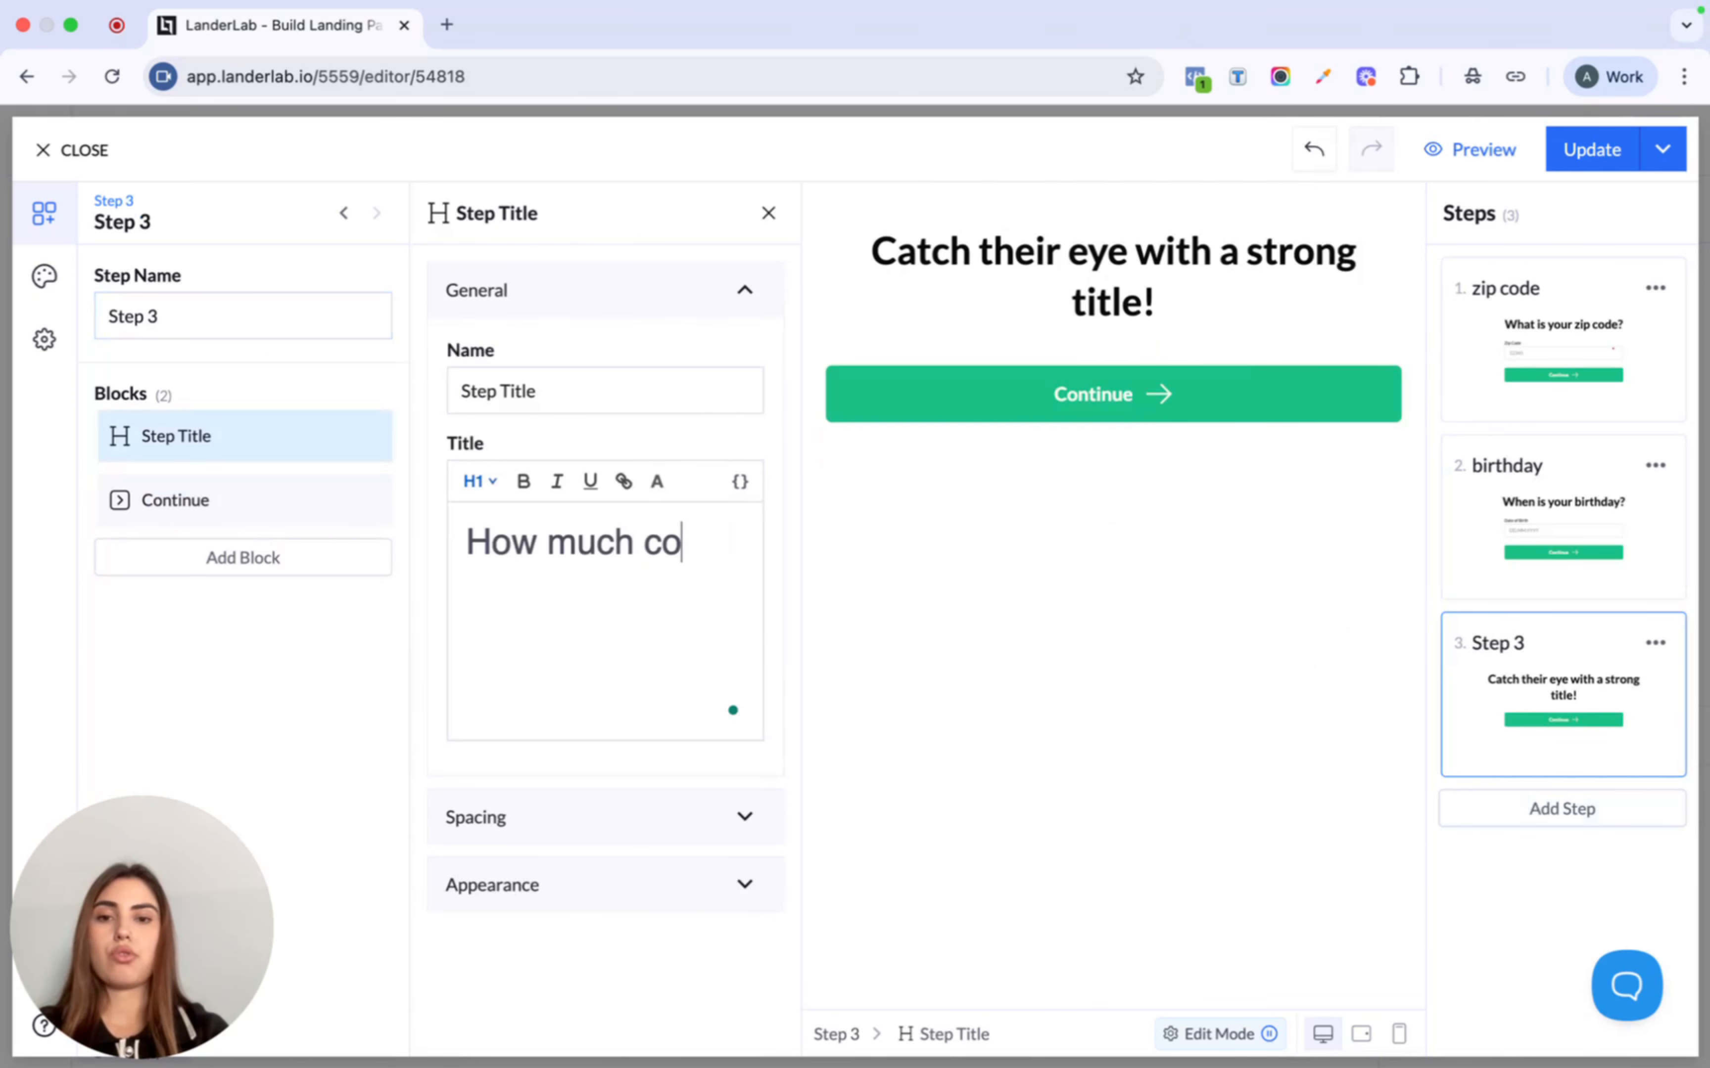
{"action": "key", "text": "BackSpace"}
{"action": "key", "text": "BackSpace"}
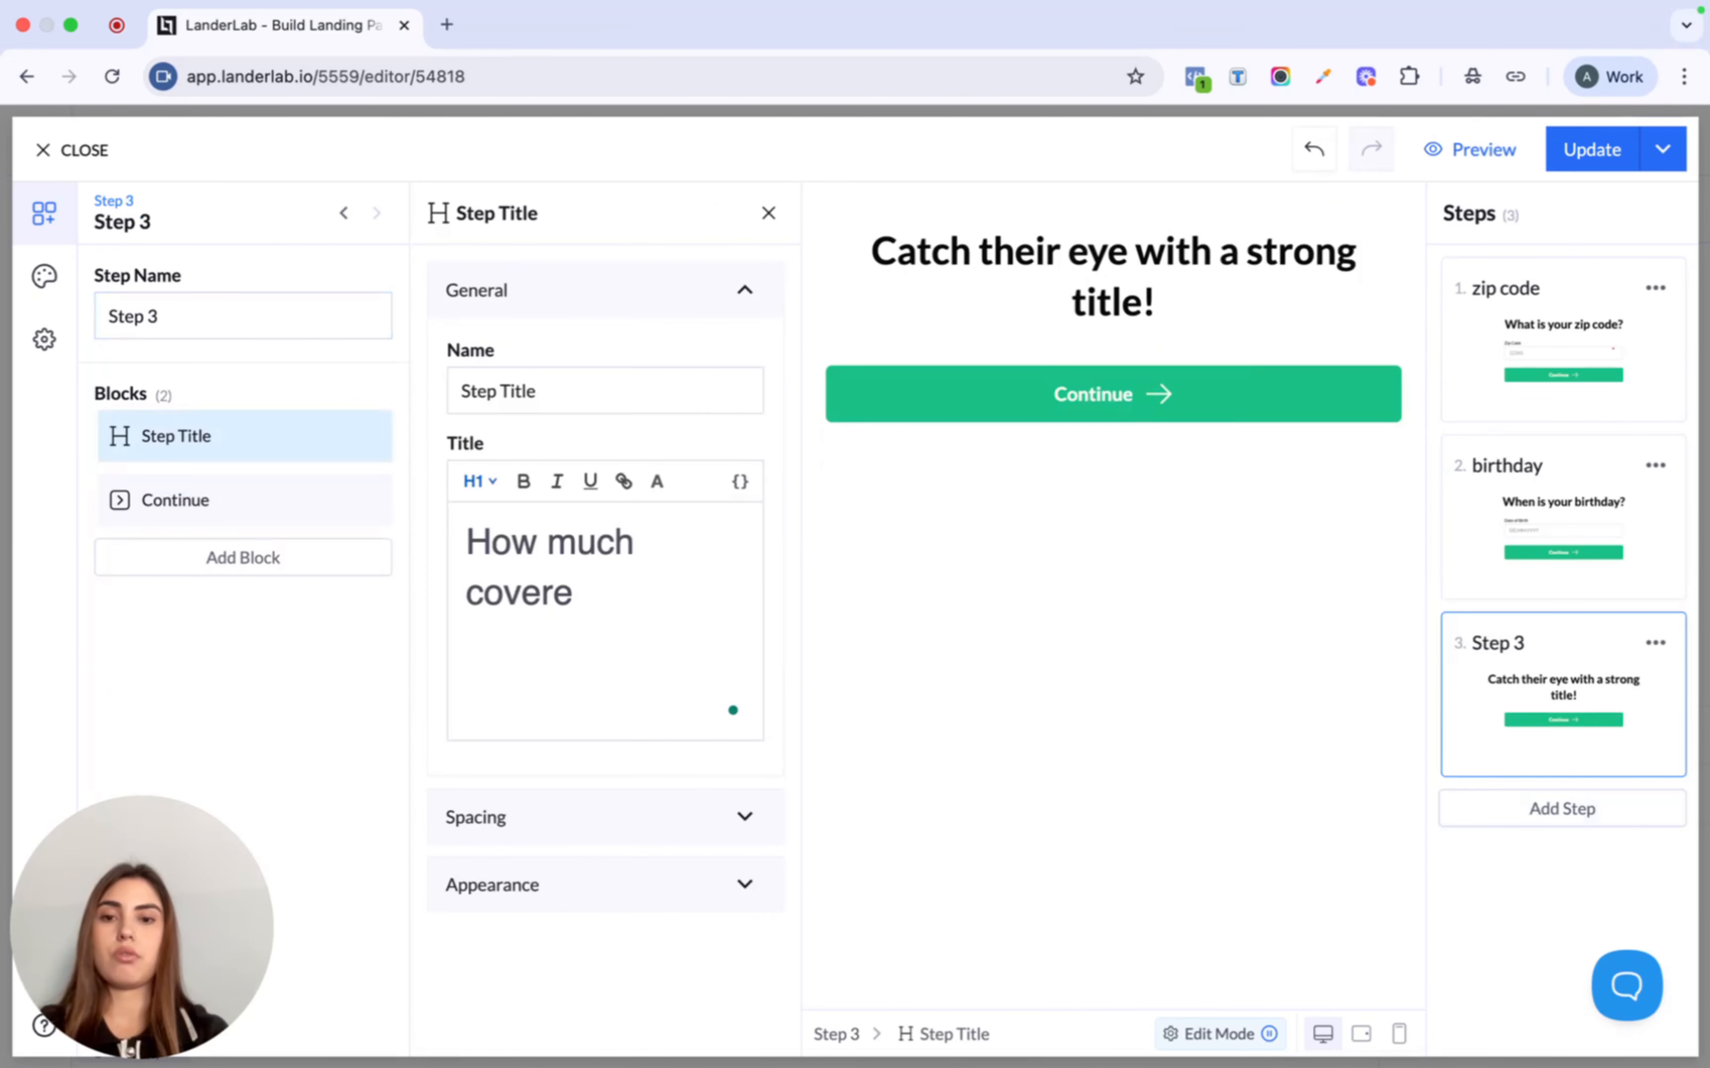
{"action": "key", "text": "BackSpace"}
{"action": "type", "text": "a"}
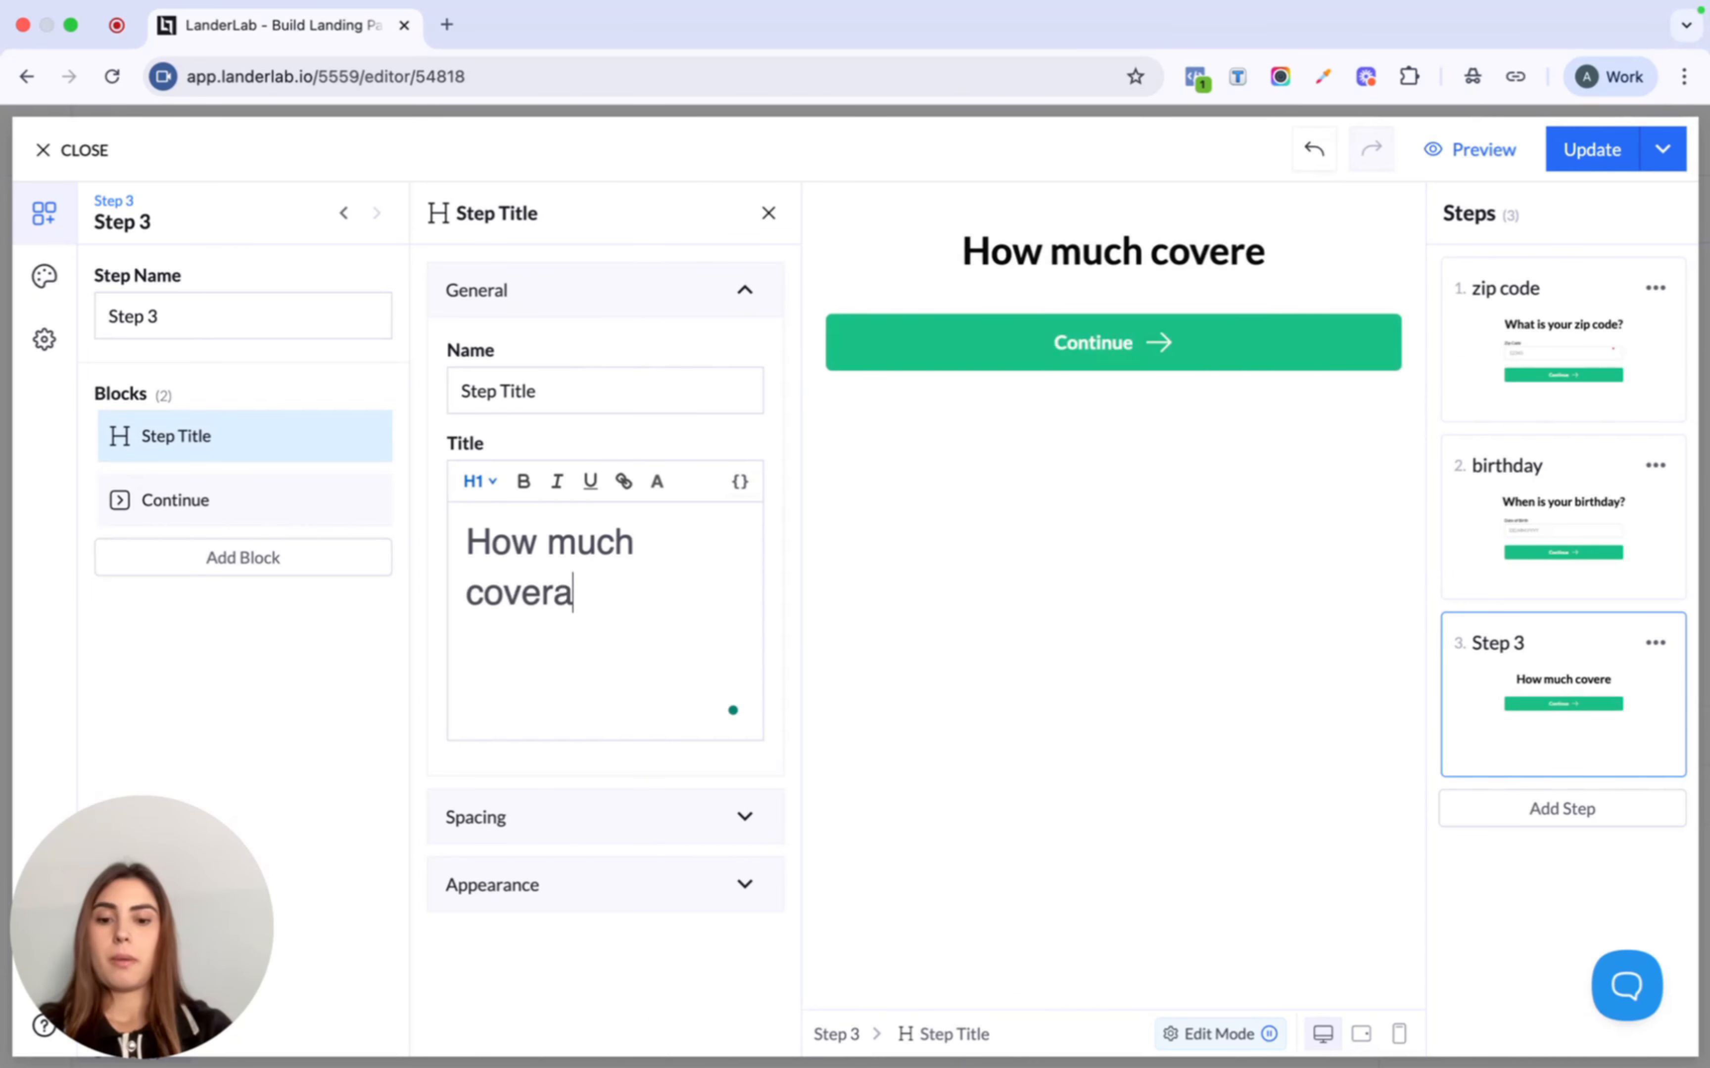
{"action": "type", "text": "ge are you"}
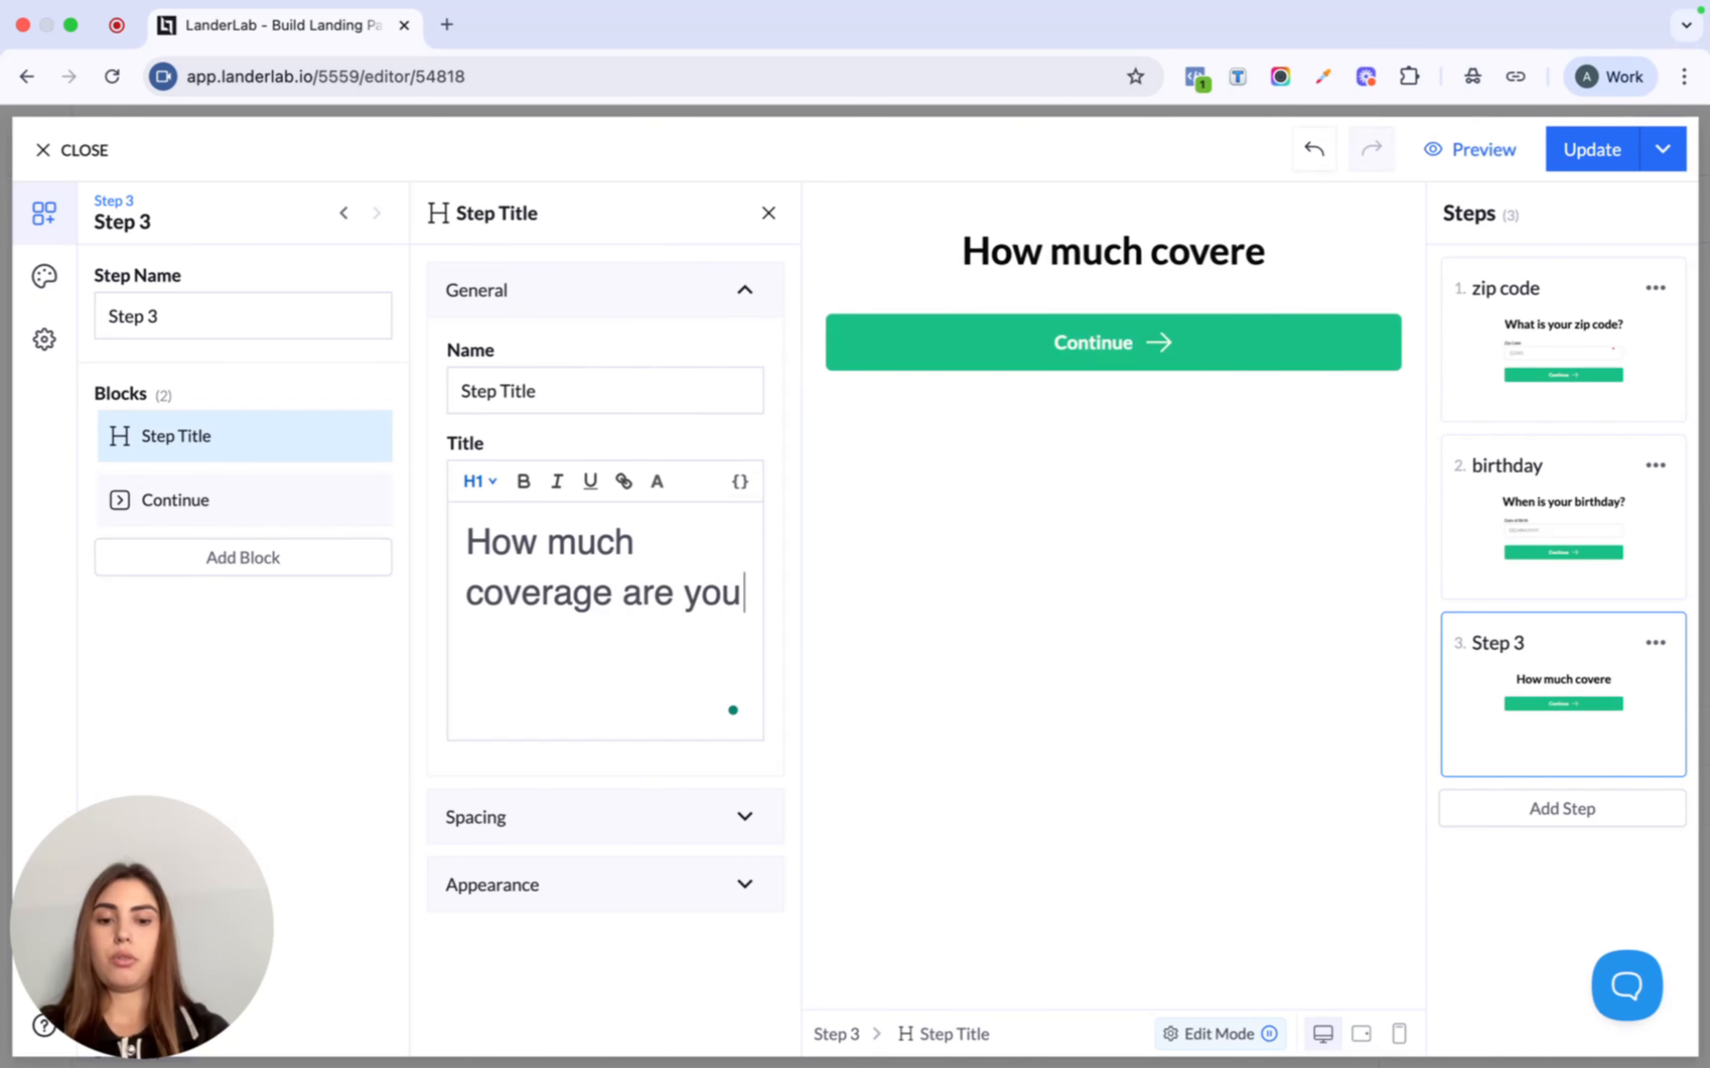
{"action": "type", "text": " lookin g for?"}
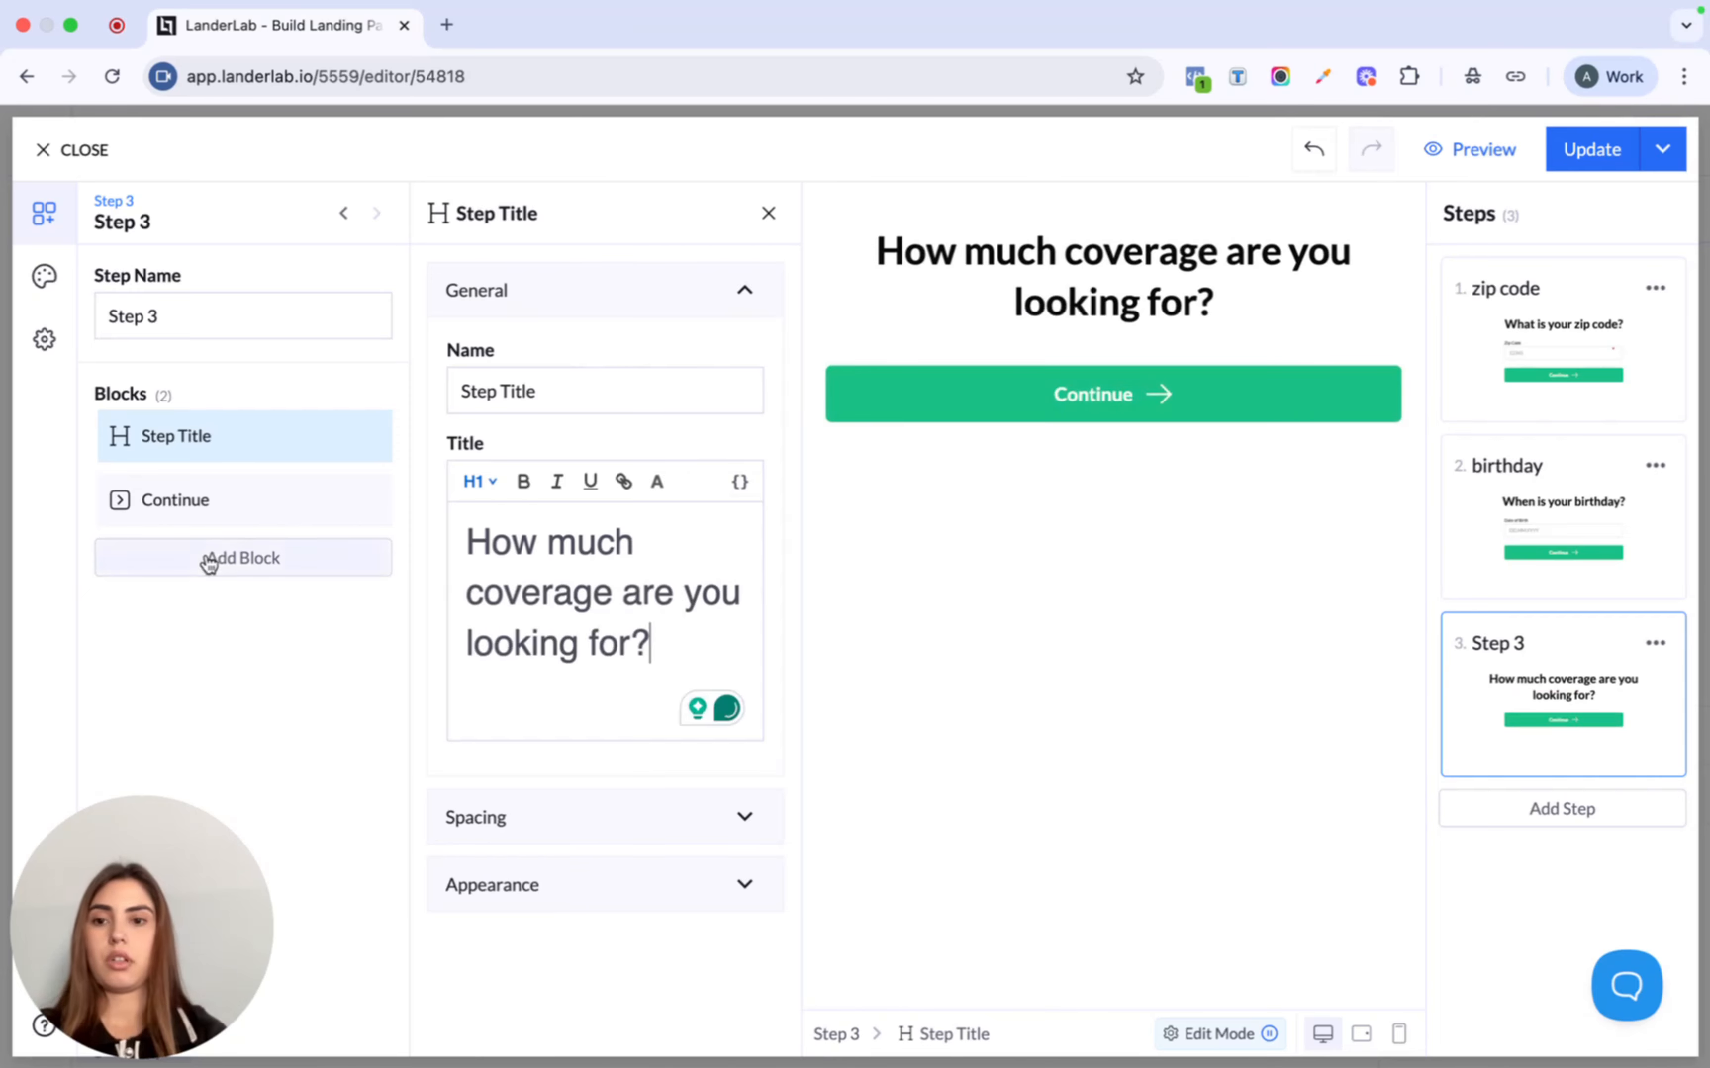
- Add a Range Slider block above the Continue button
{"action": "left_click", "coordinate": [237, 559]}
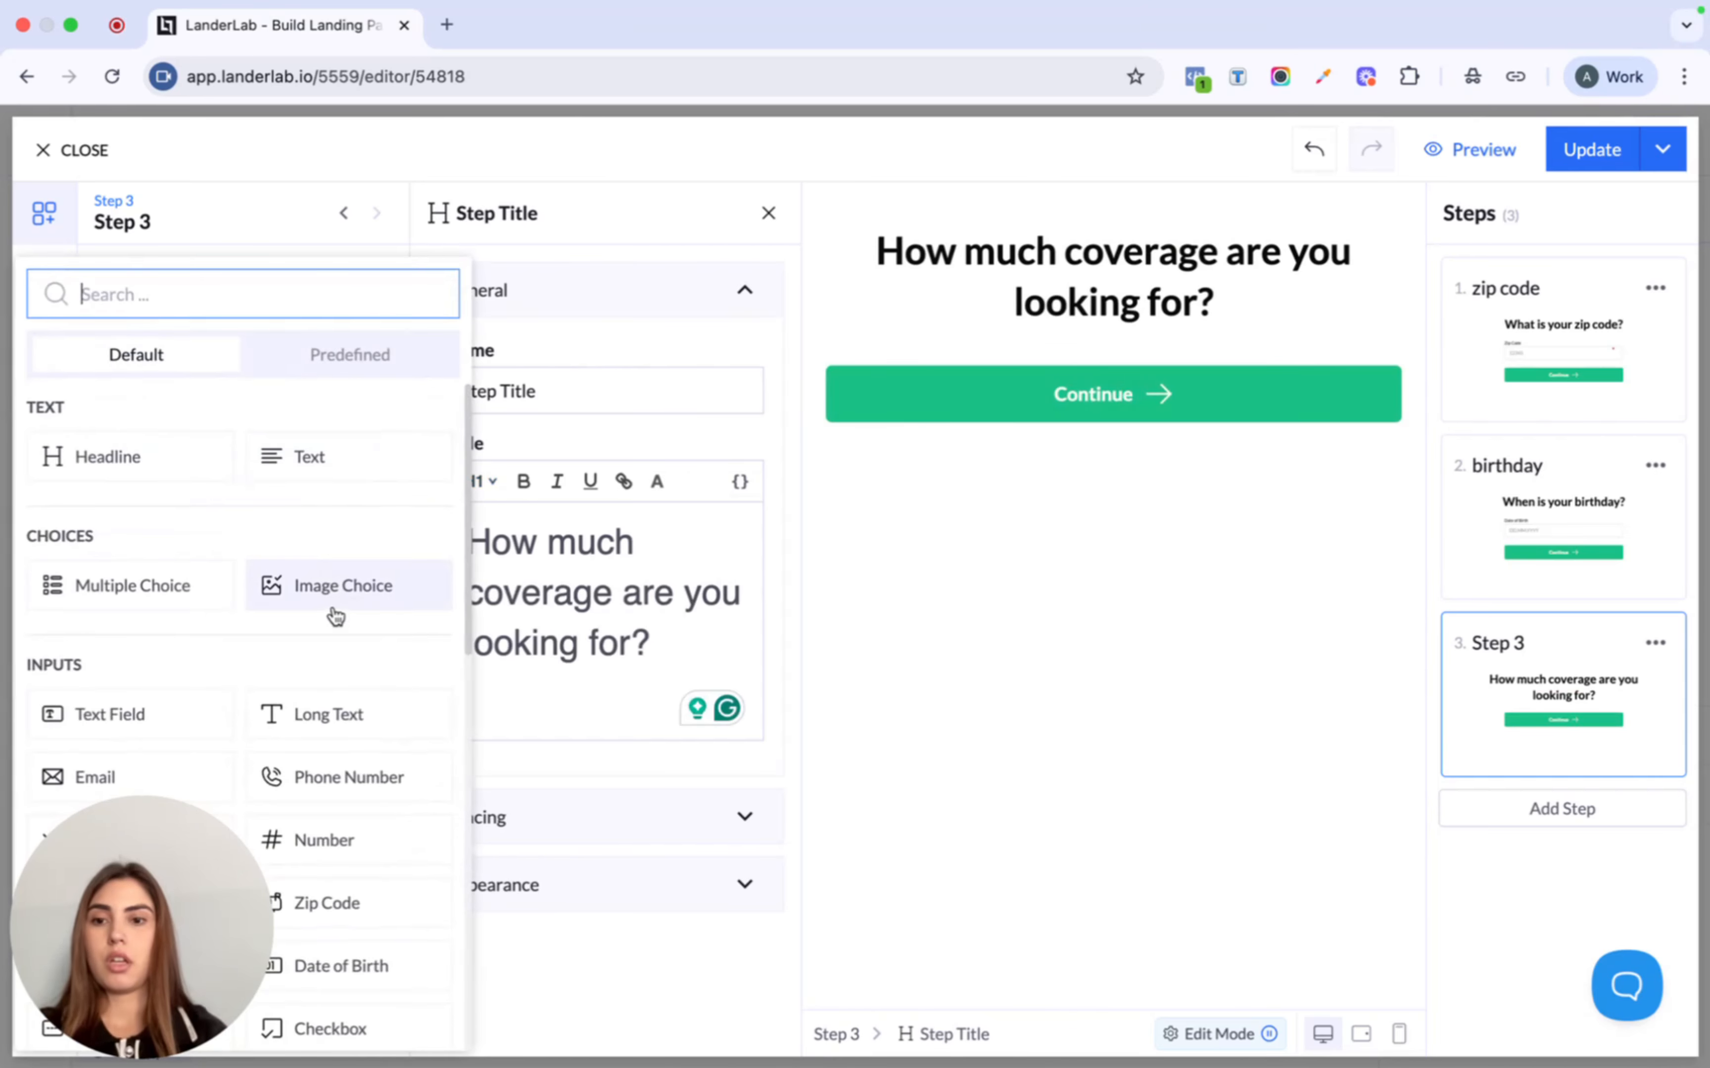
{"action": "scroll", "coordinate": [332, 611], "scroll_direction": "down", "scroll_amount": 1}
{"action": "scroll", "coordinate": [332, 611], "scroll_direction": "up", "scroll_amount": 1}
{"action": "type", "text": "ran"}
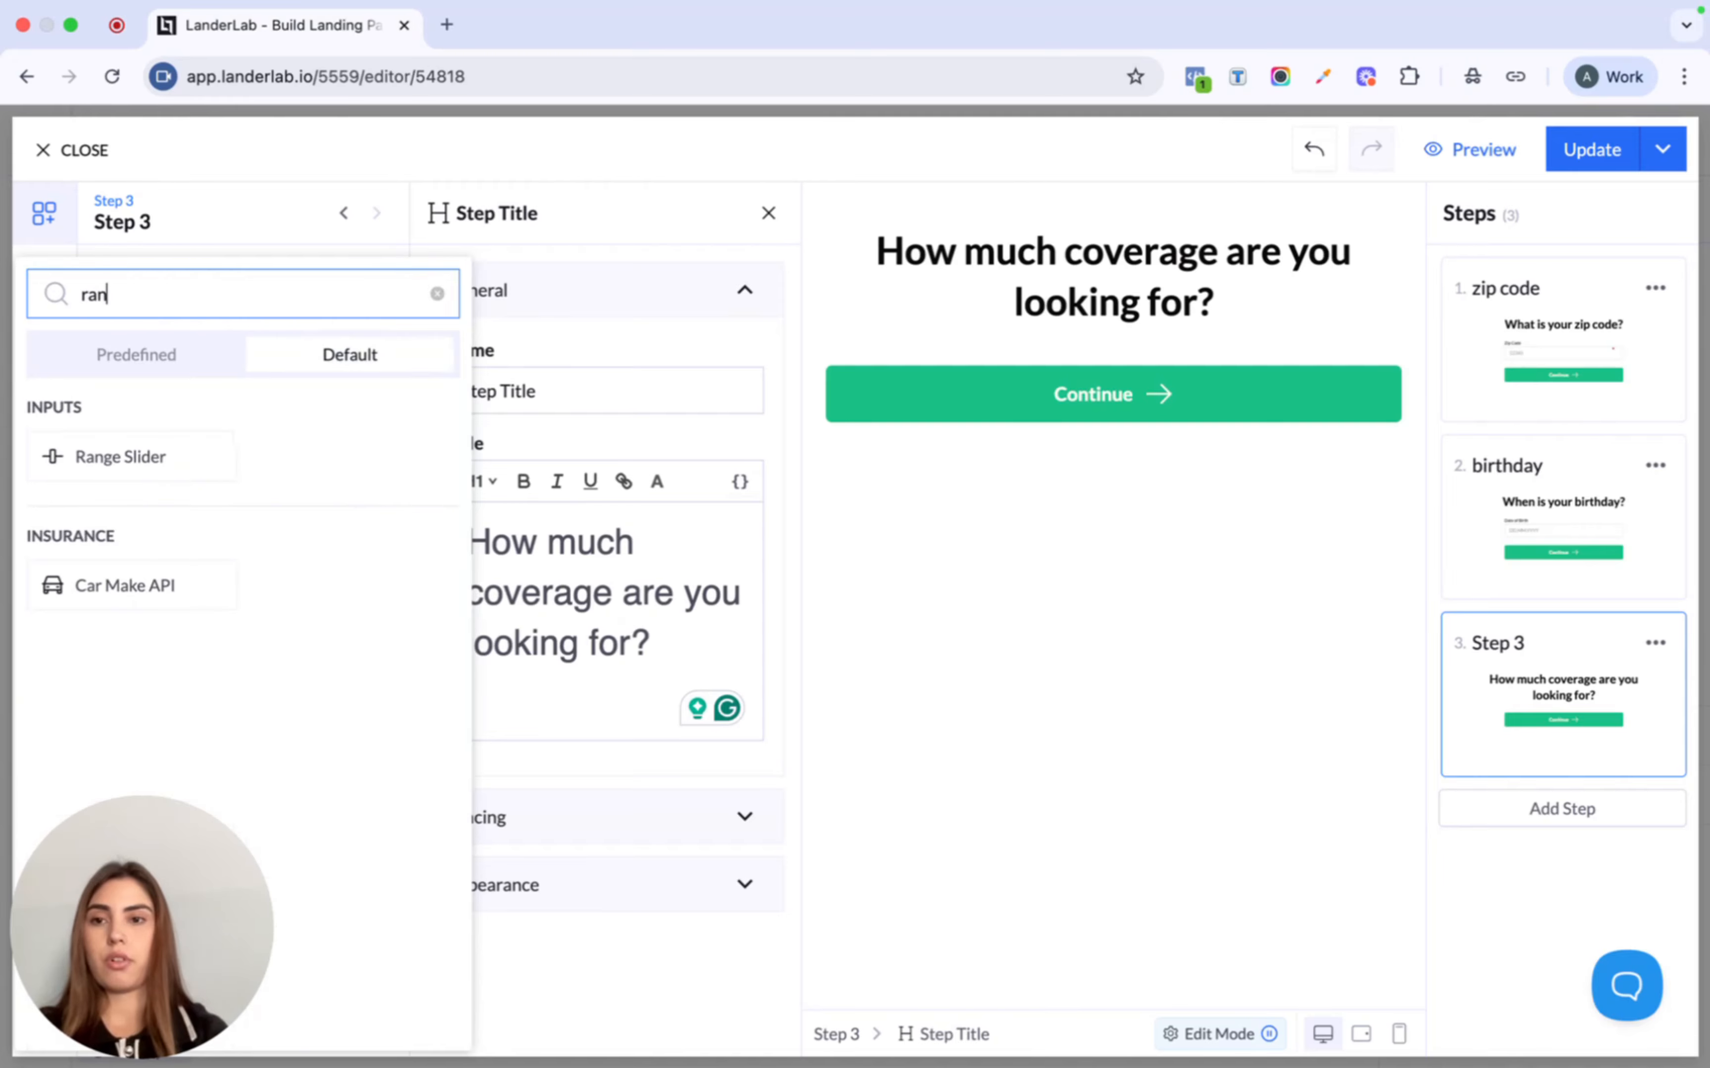
{"action": "left_click", "coordinate": [145, 466]}
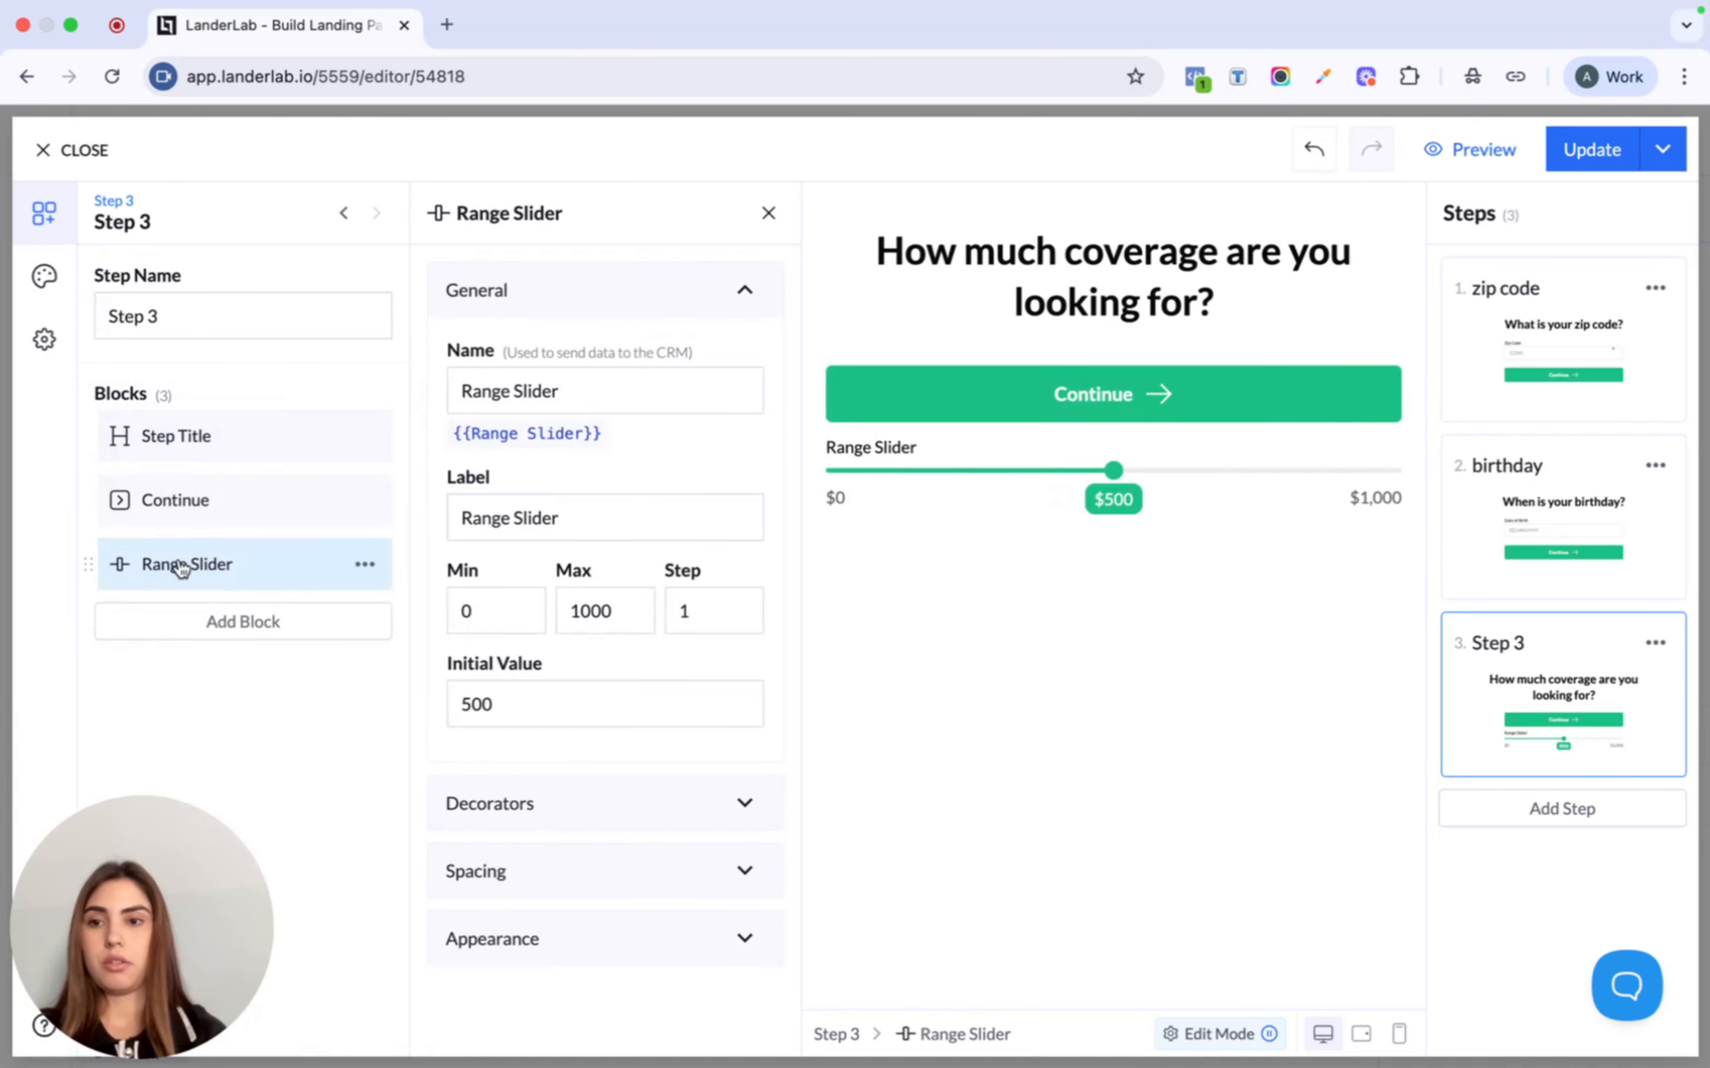
{"action": "left_click_drag", "start_coordinate": [88, 564], "coordinate": [87, 495]}
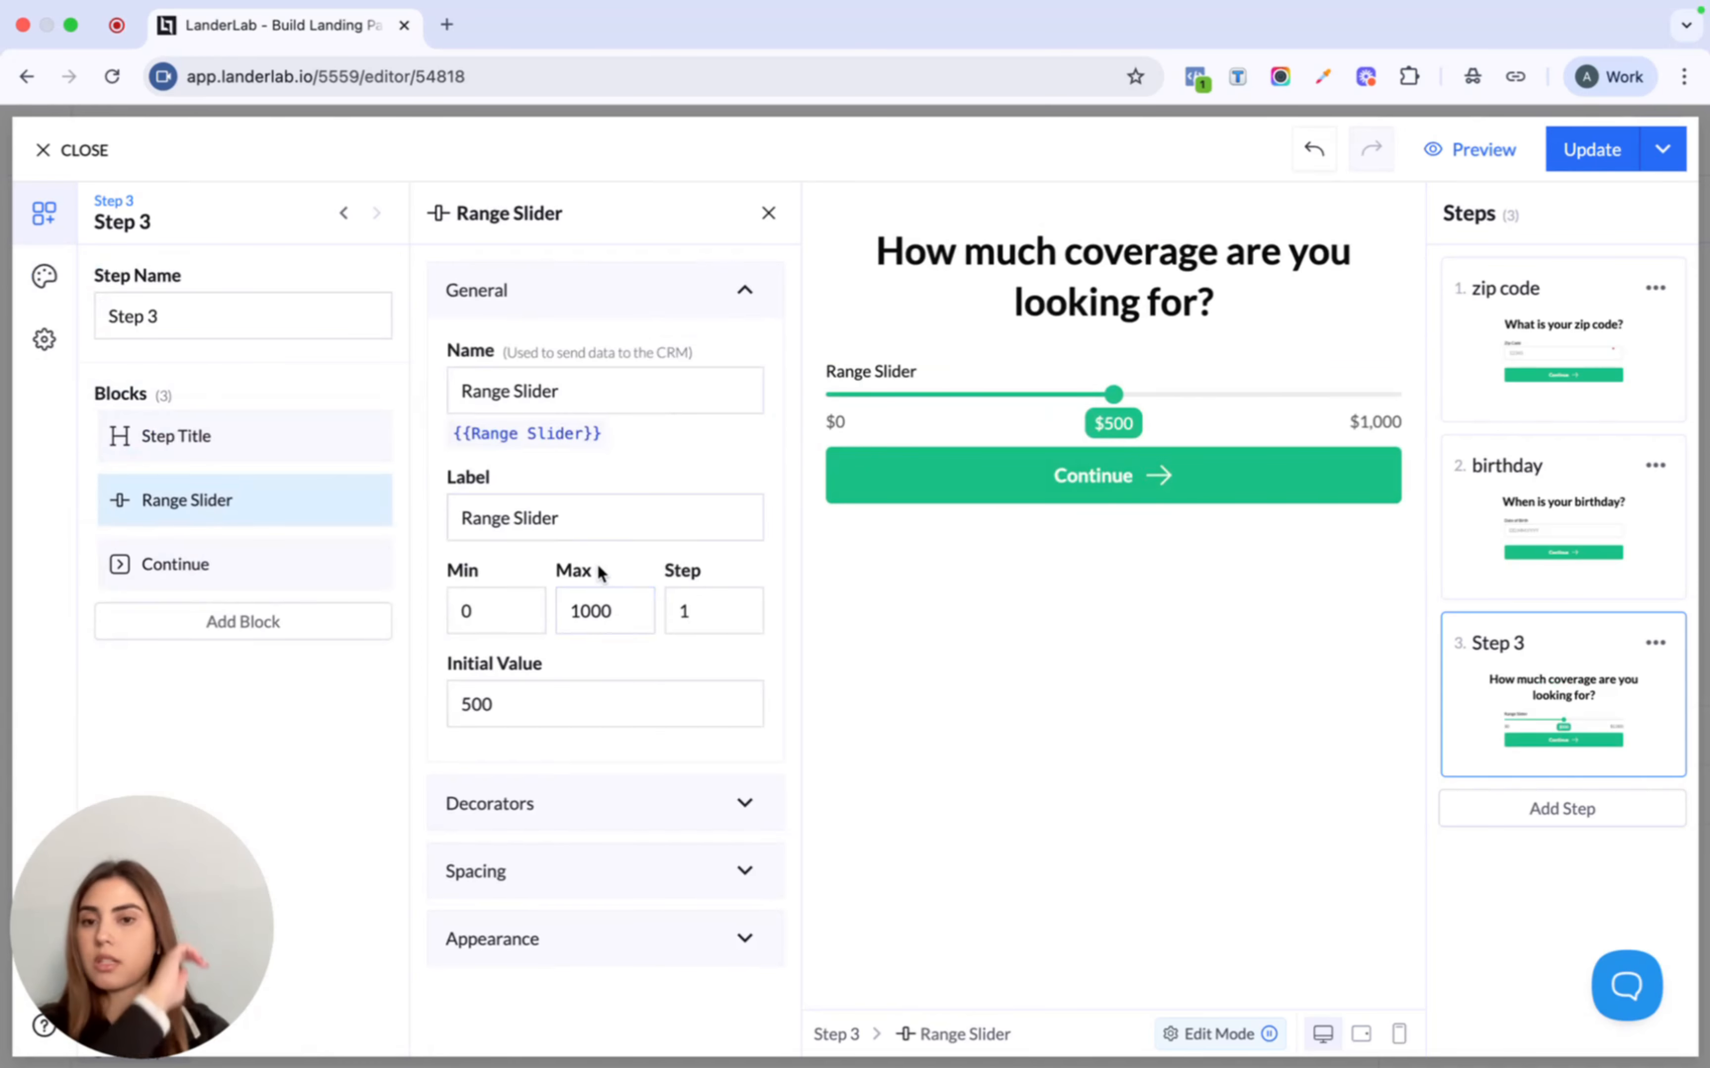
- Set the slider range to 1000–10000 and remove its label
{"action": "left_click", "coordinate": [533, 612]}
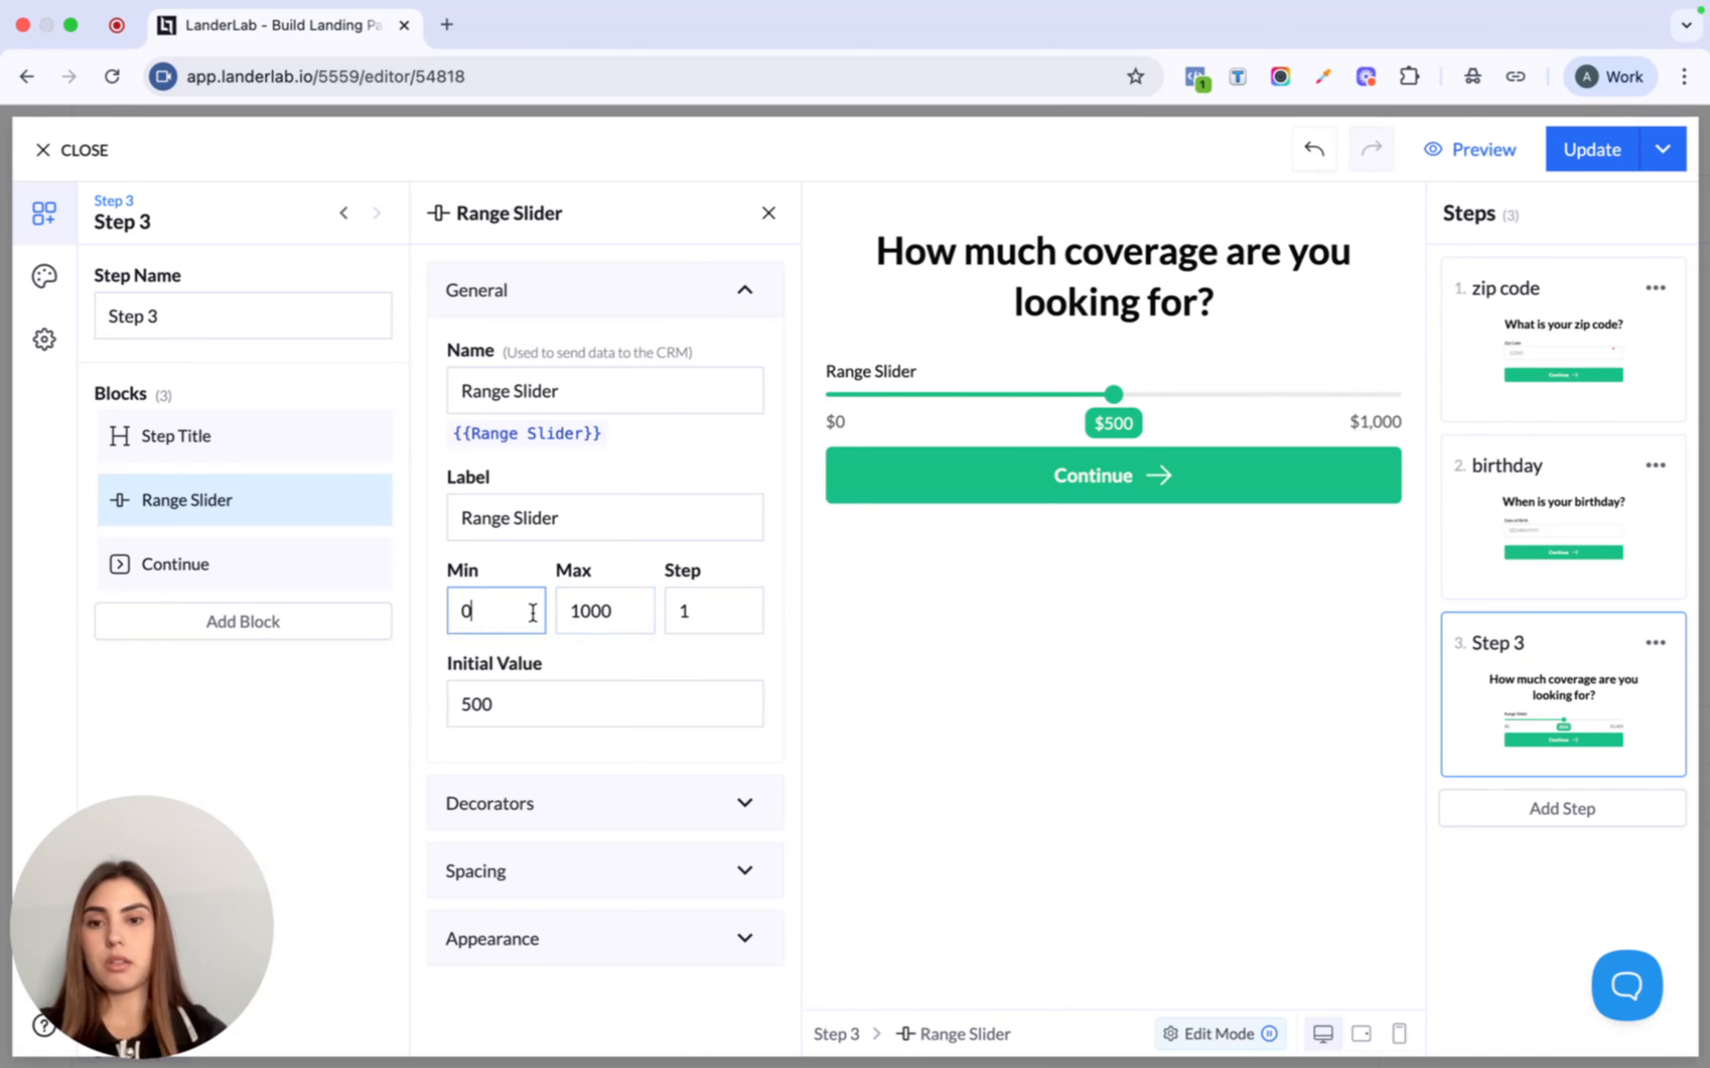
{"action": "type", "text": "1"}
{"action": "key", "text": "BackSpace"}
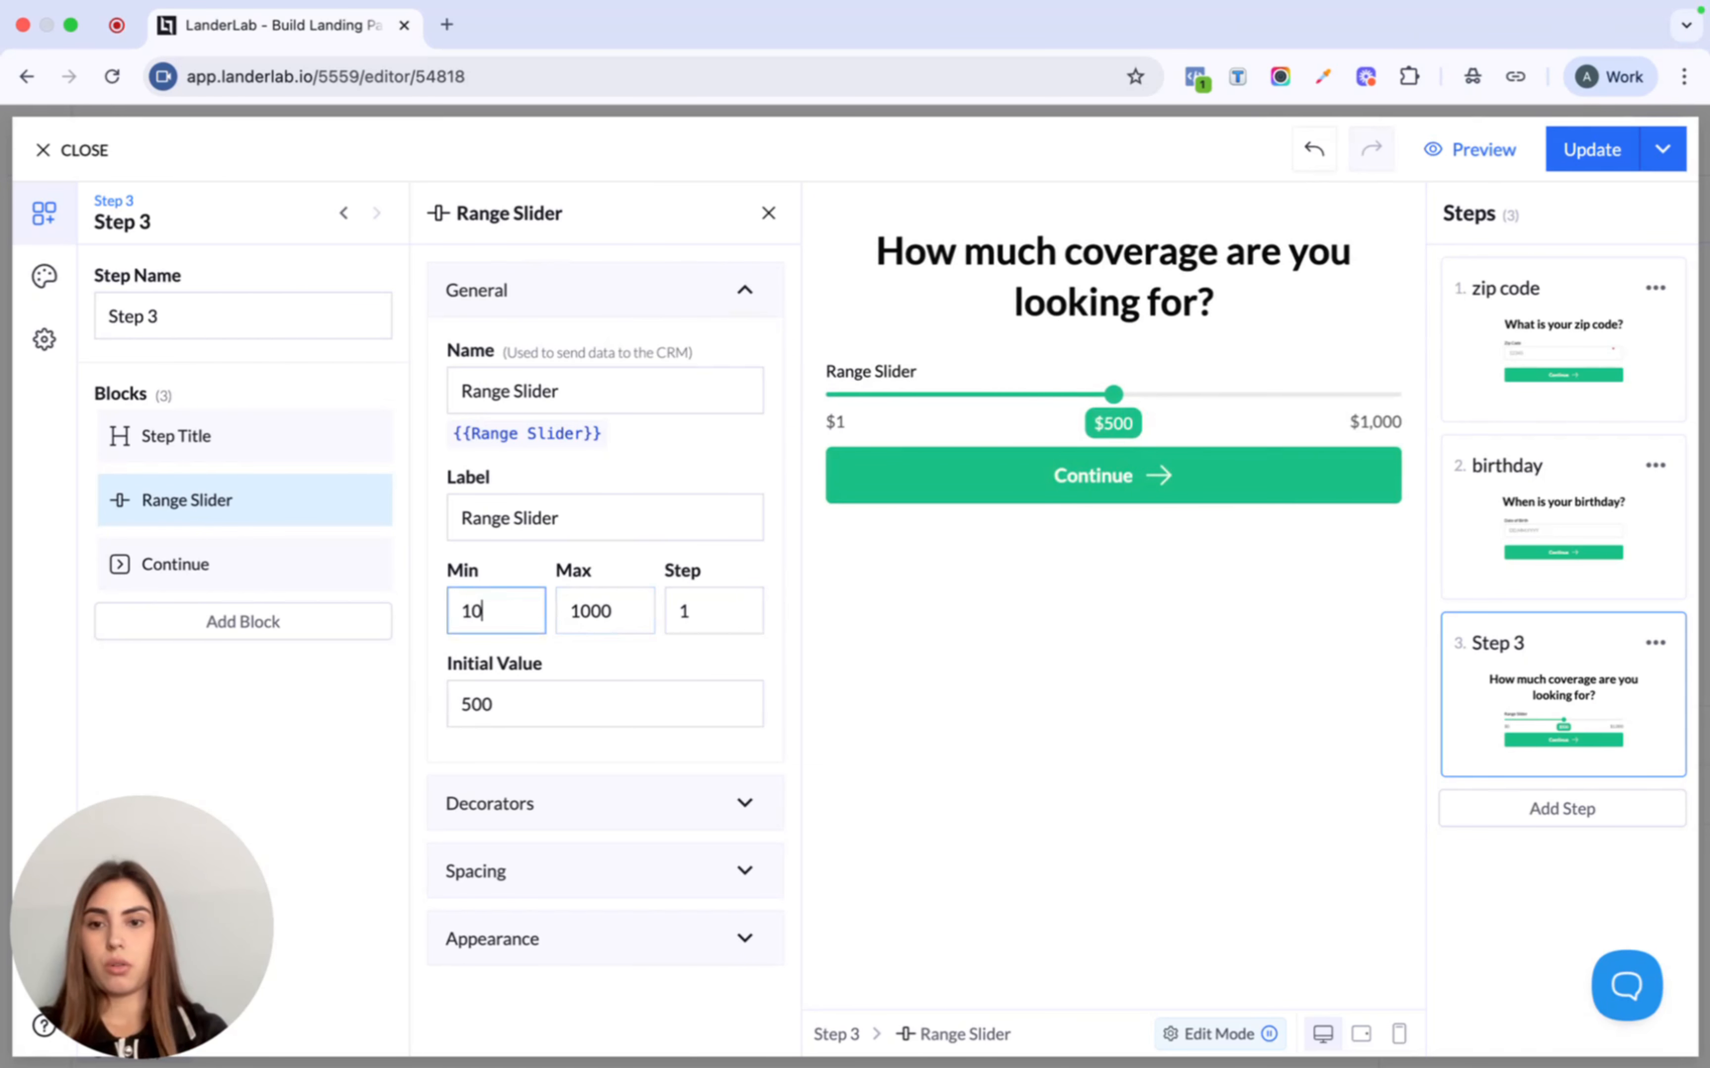
{"action": "type", "text": "1000"}
{"action": "left_click", "coordinate": [628, 610]}
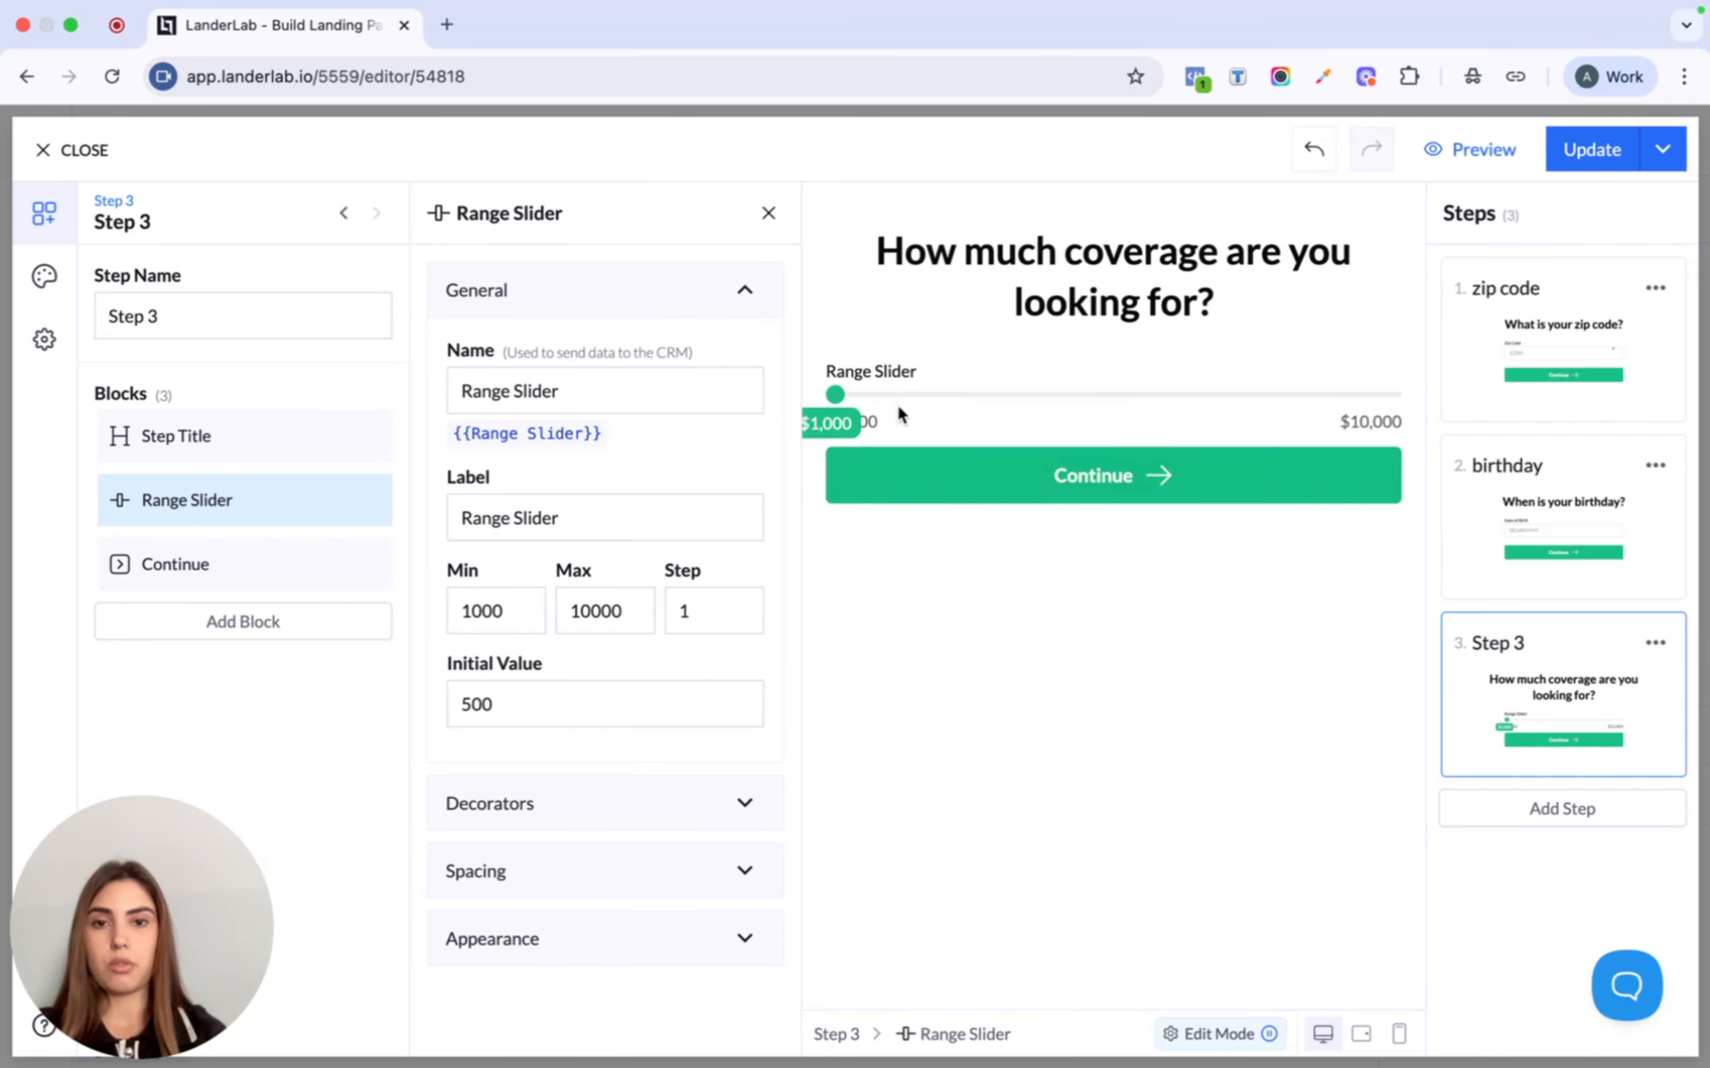
{"action": "left_click_drag", "start_coordinate": [835, 394], "coordinate": [1044, 396]}
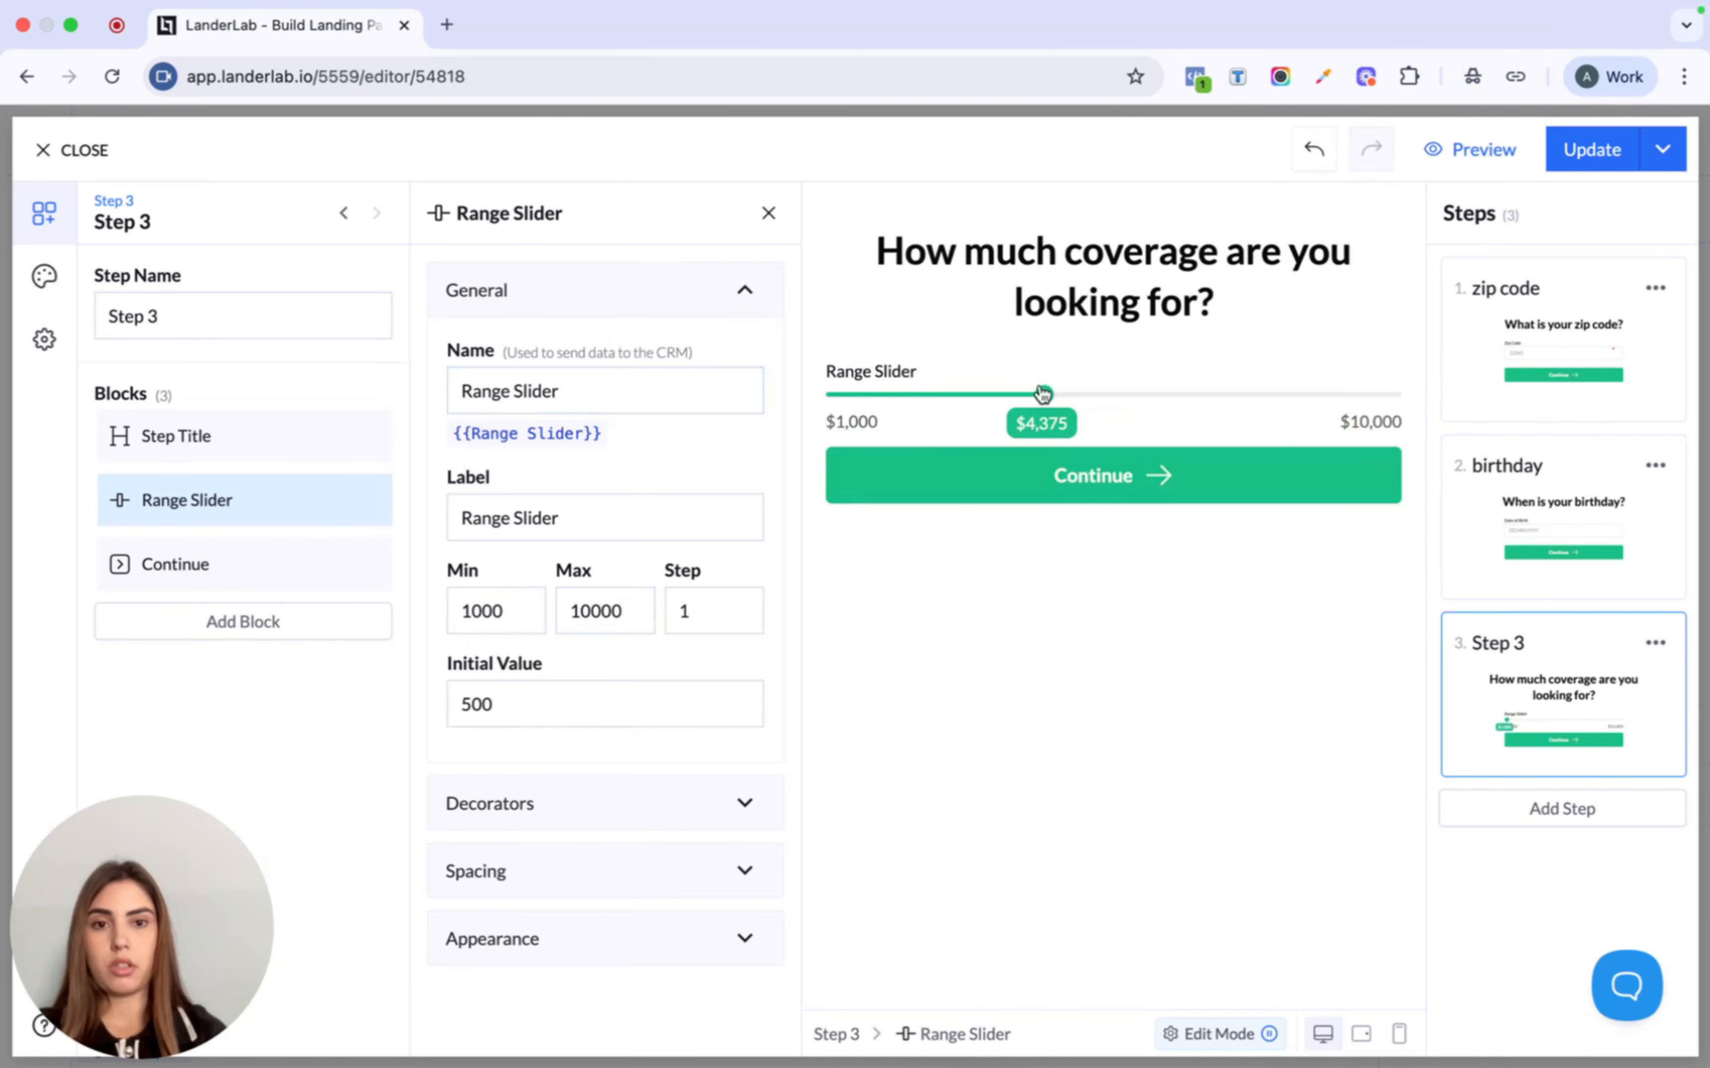
{"action": "left_click", "coordinate": [572, 516]}
{"action": "triple_click", "coordinate": [623, 517]}
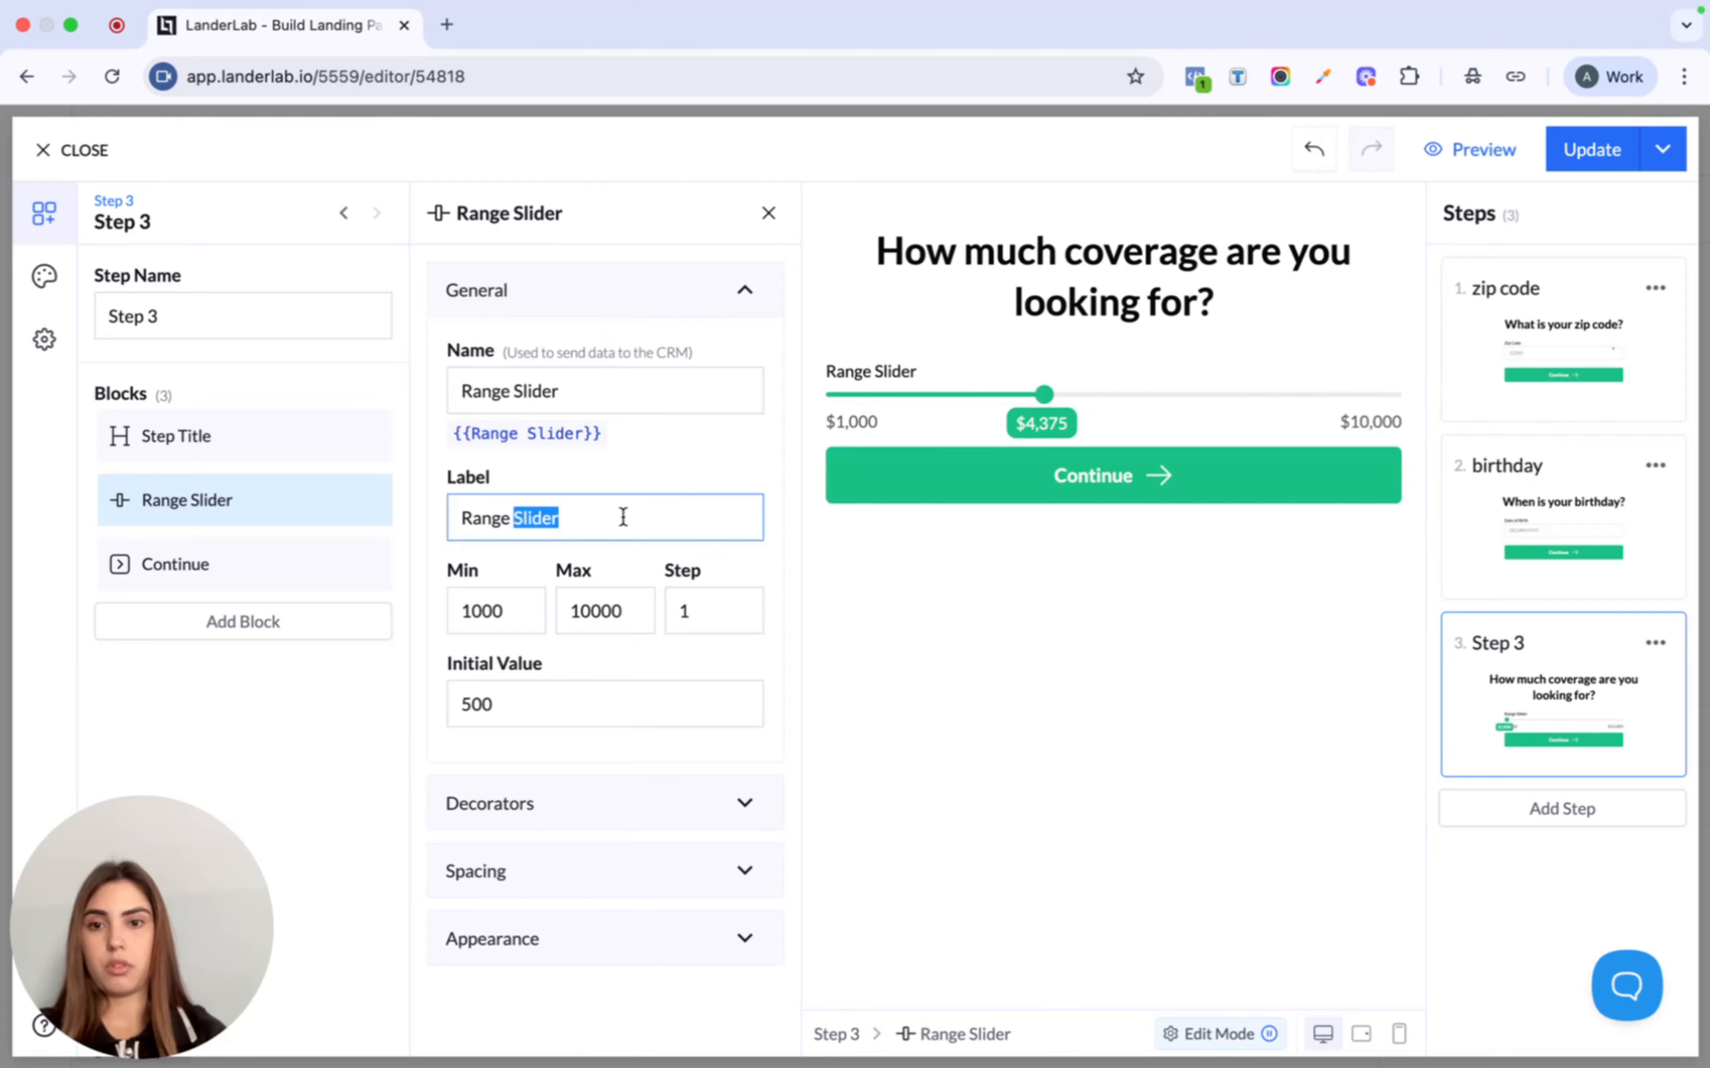
{"action": "key", "text": "BackSpace"}
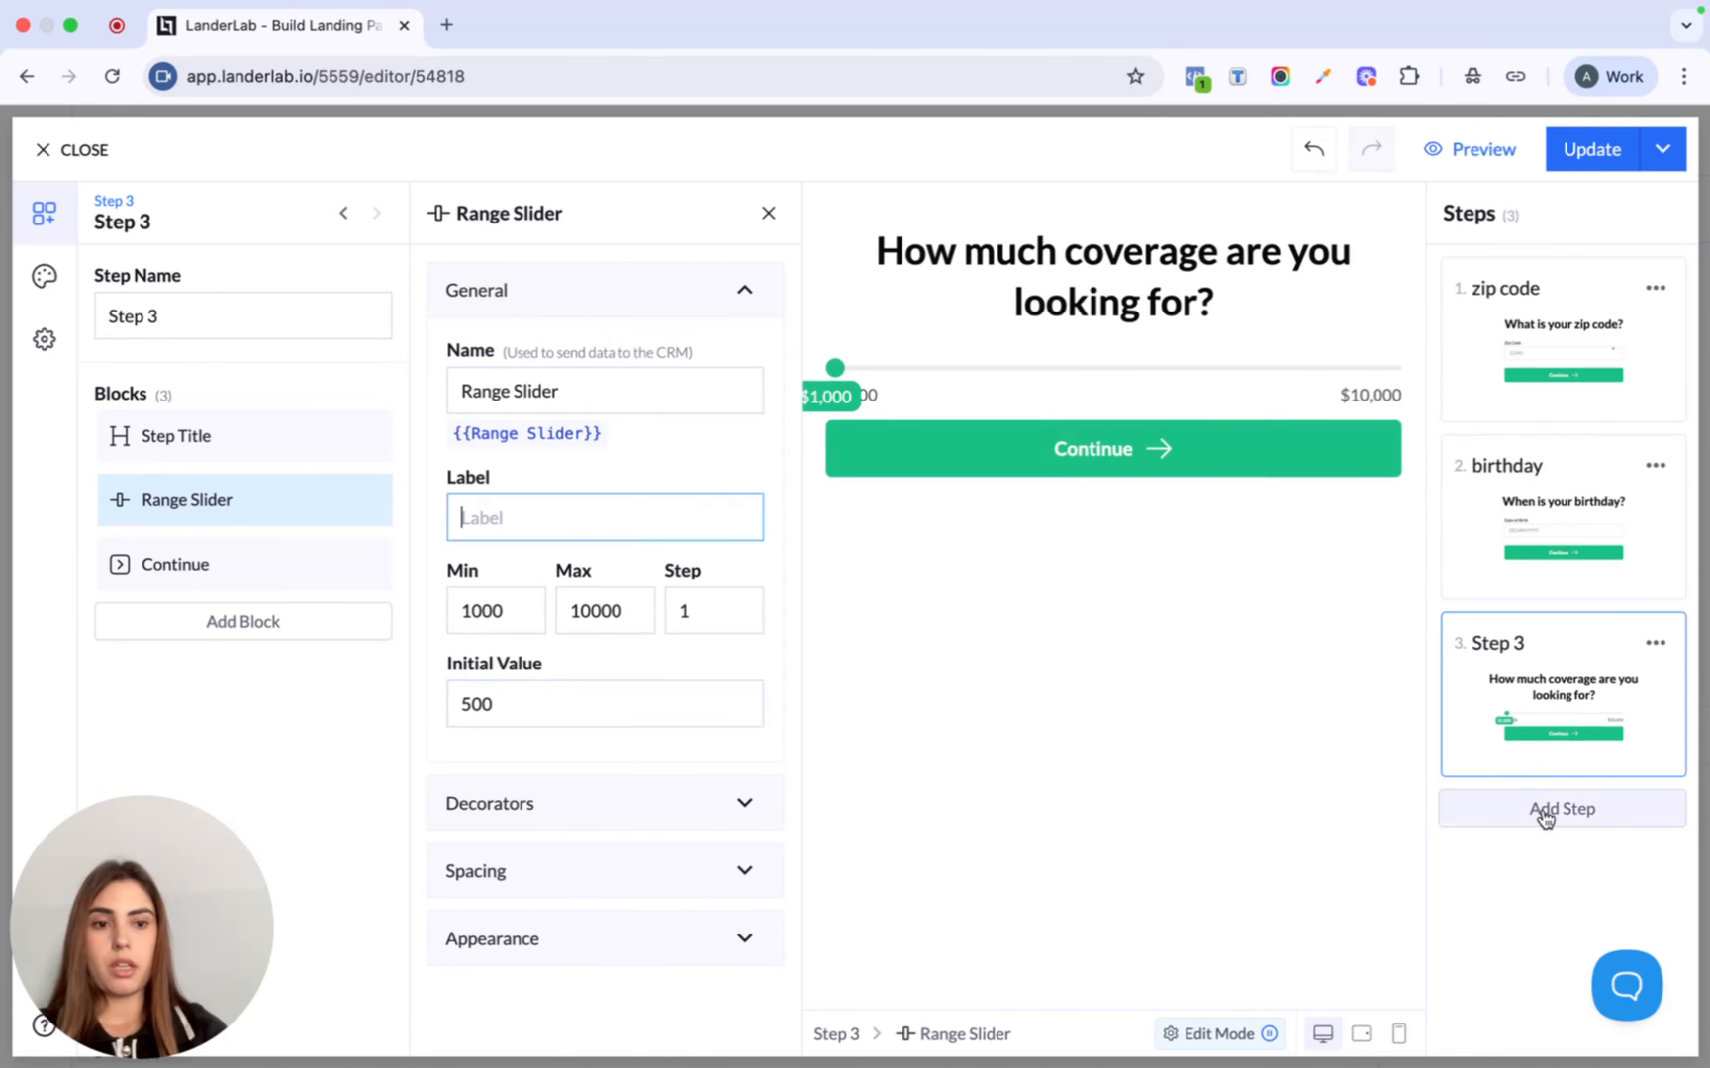
- Rename step three to 'coverage amount' and add a fourth step
{"action": "left_click", "coordinate": [281, 315]}
{"action": "triple_click", "coordinate": [281, 315]}
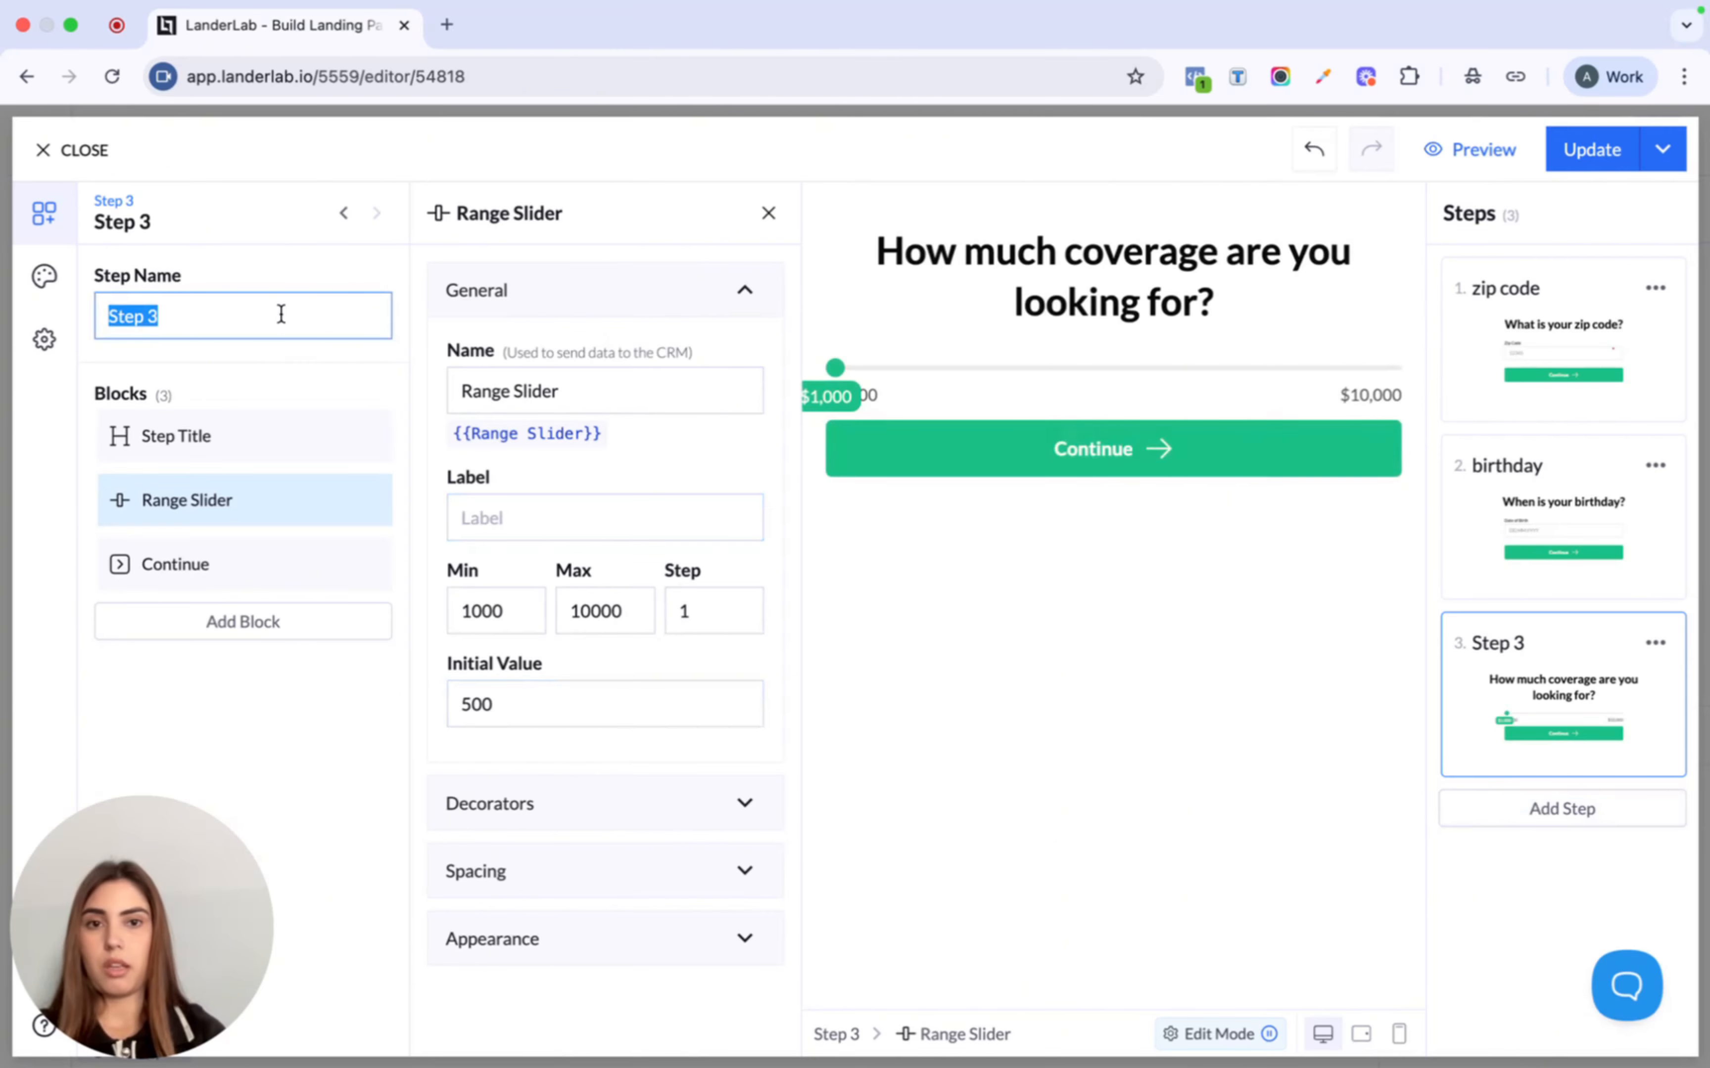
{"action": "type", "text": "cov"}
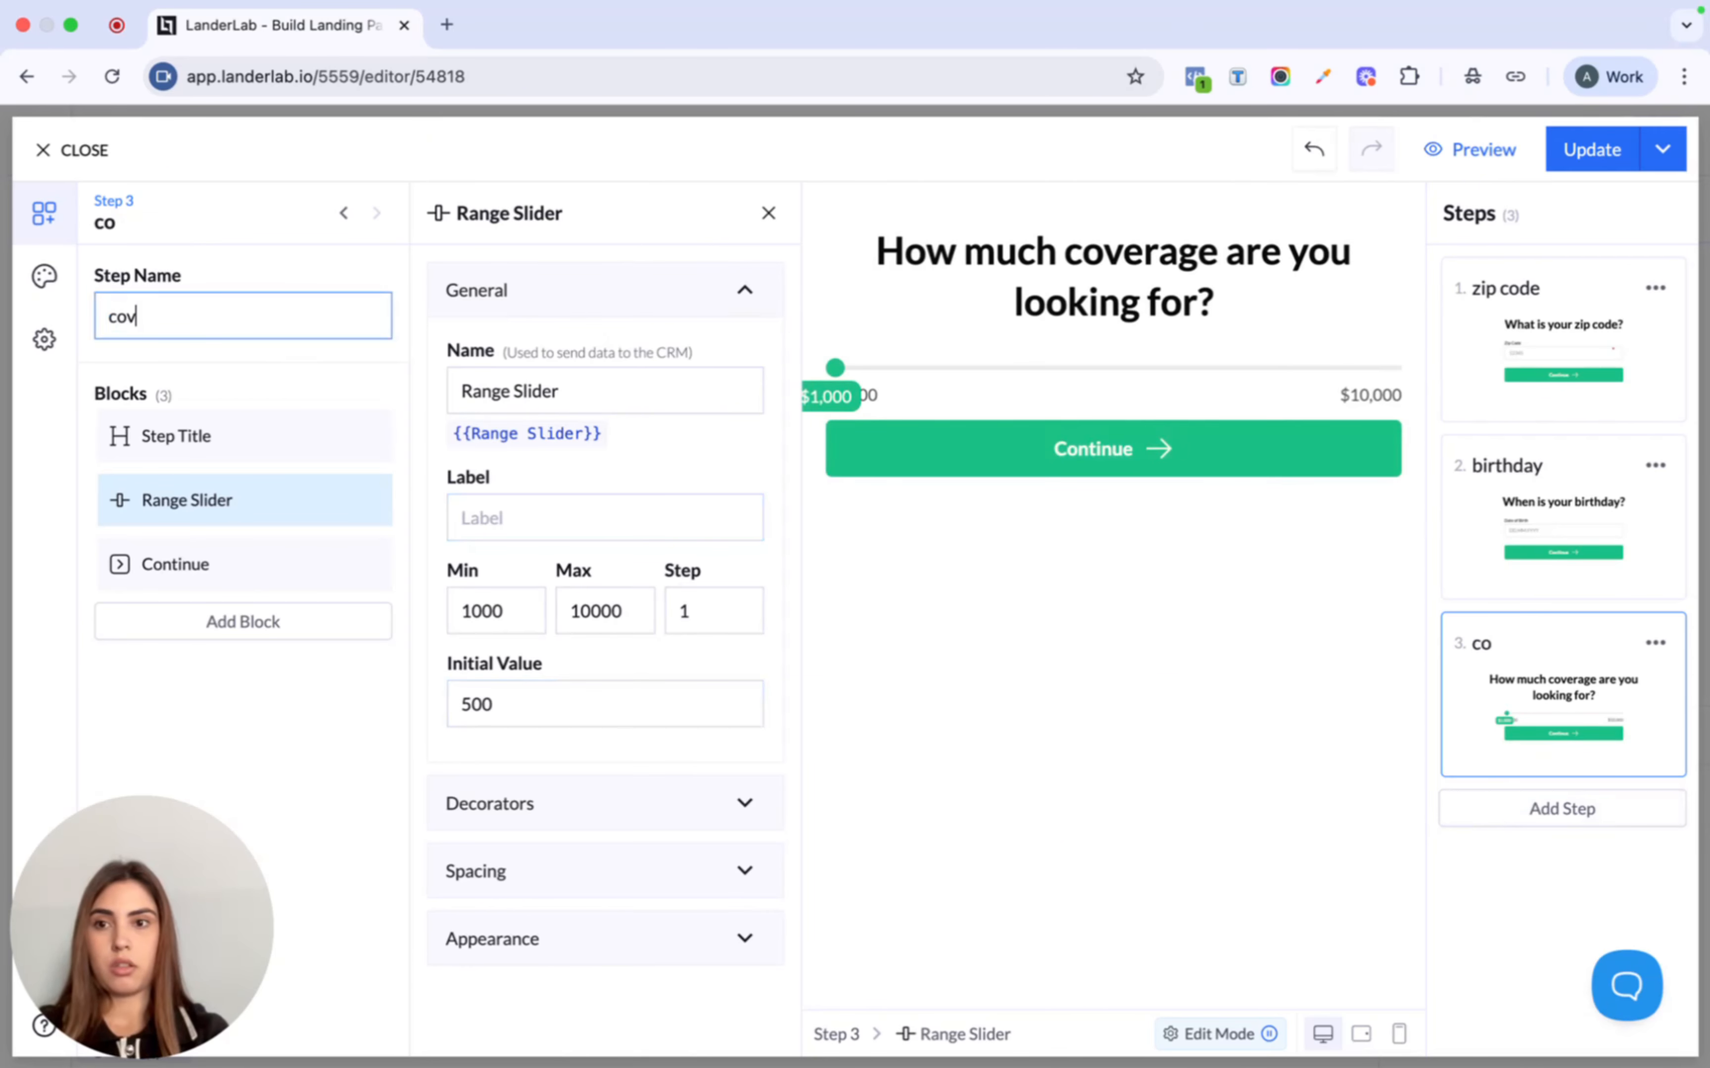
{"action": "type", "text": "erage amount"}
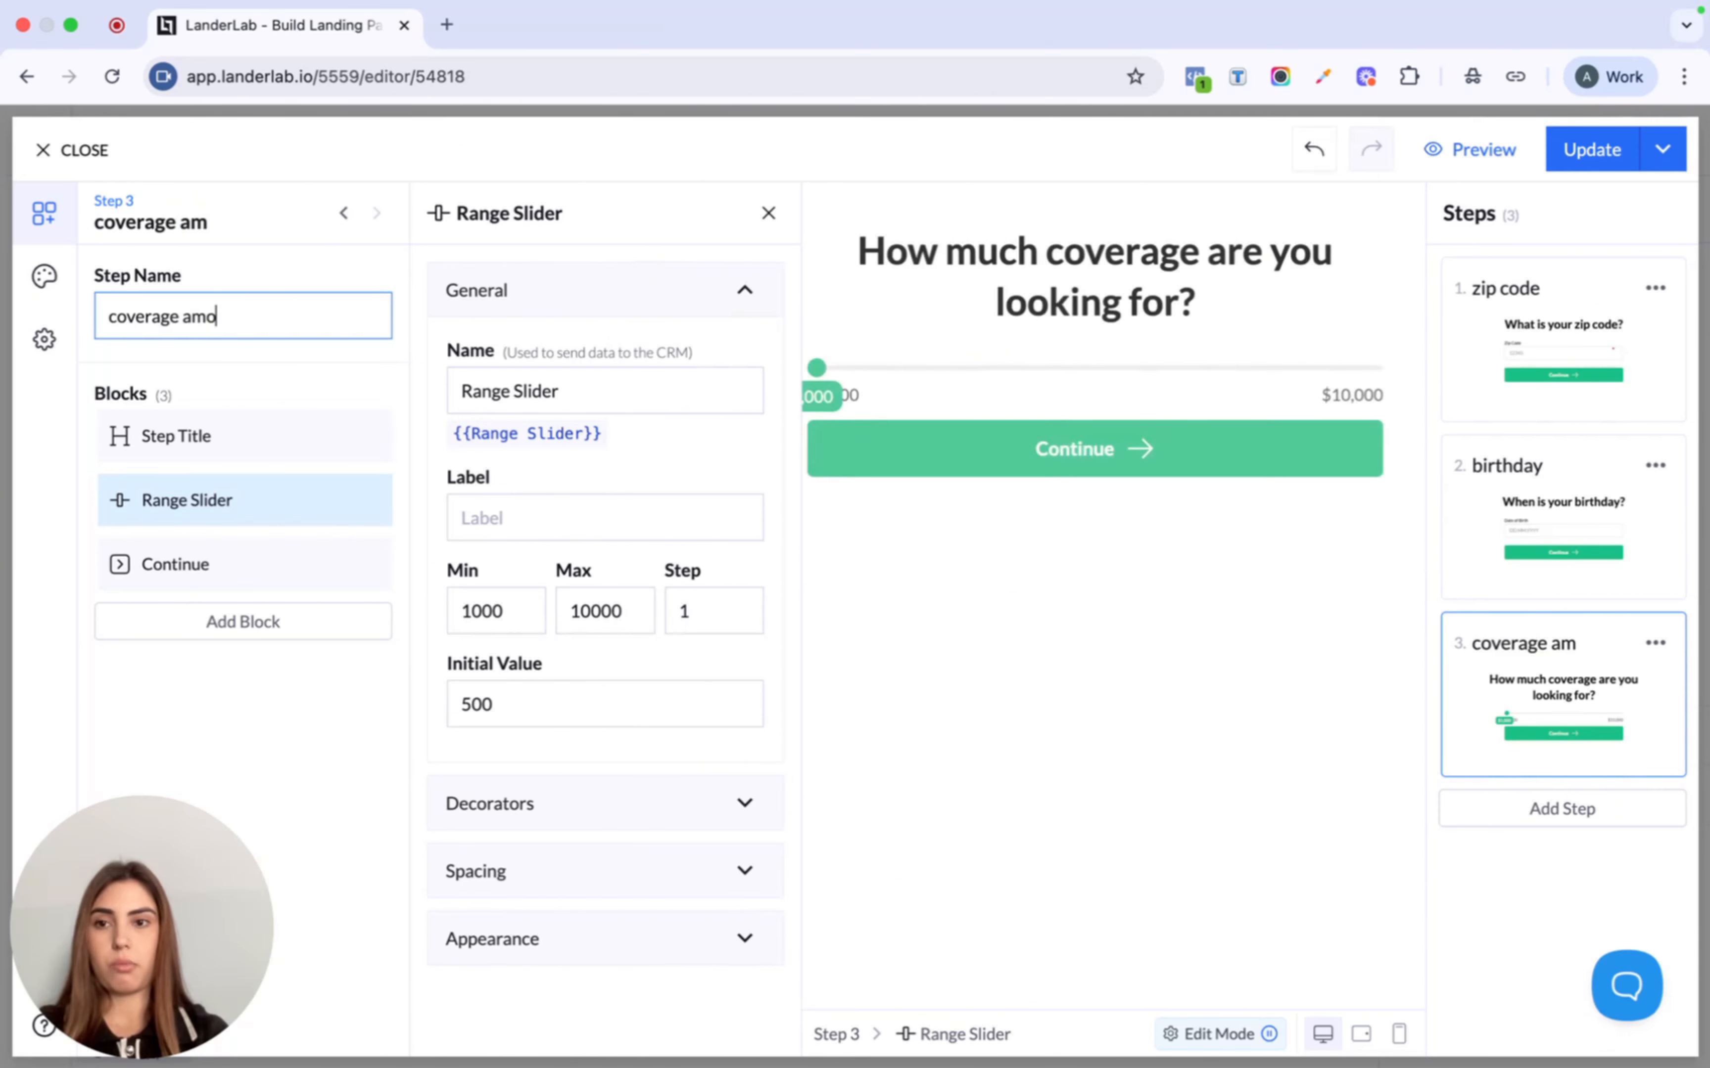
{"action": "left_click", "coordinate": [1598, 813]}
- Title step four 'What coverage term are you looking for?', fixing the 'covereage' typo
{"action": "left_click", "coordinate": [945, 267]}
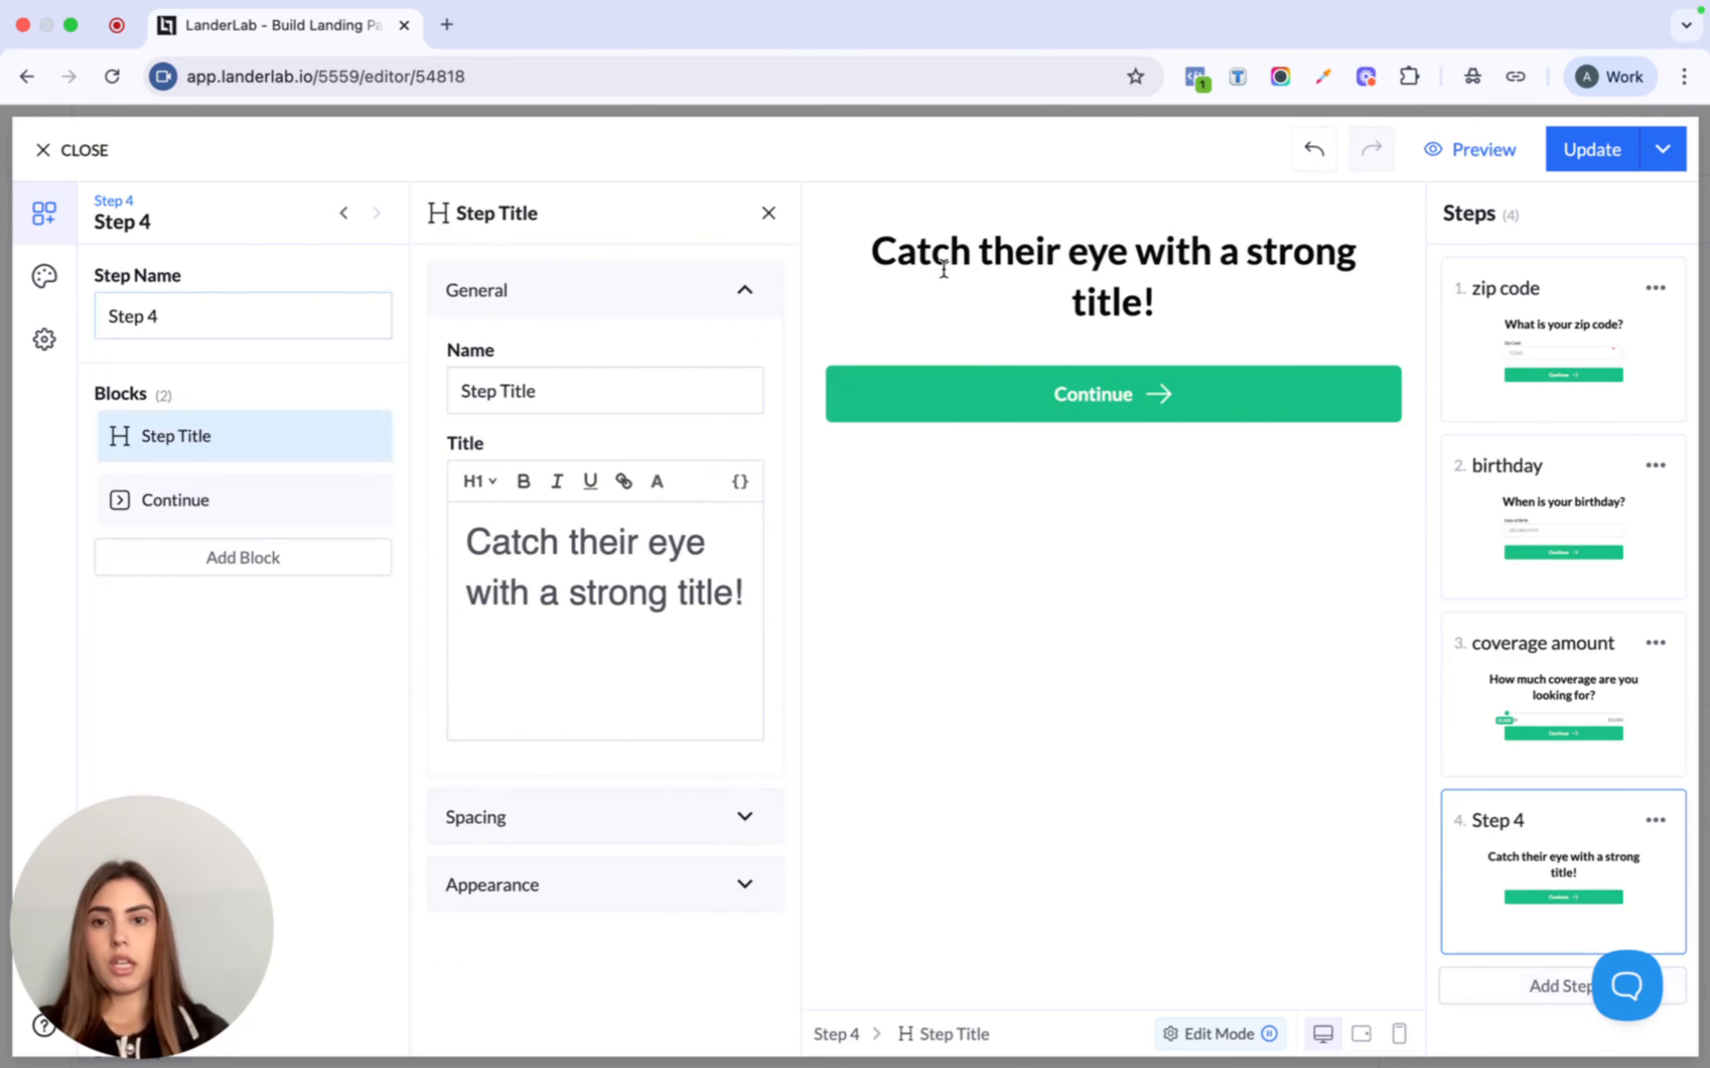
{"action": "triple_click", "coordinate": [576, 569]}
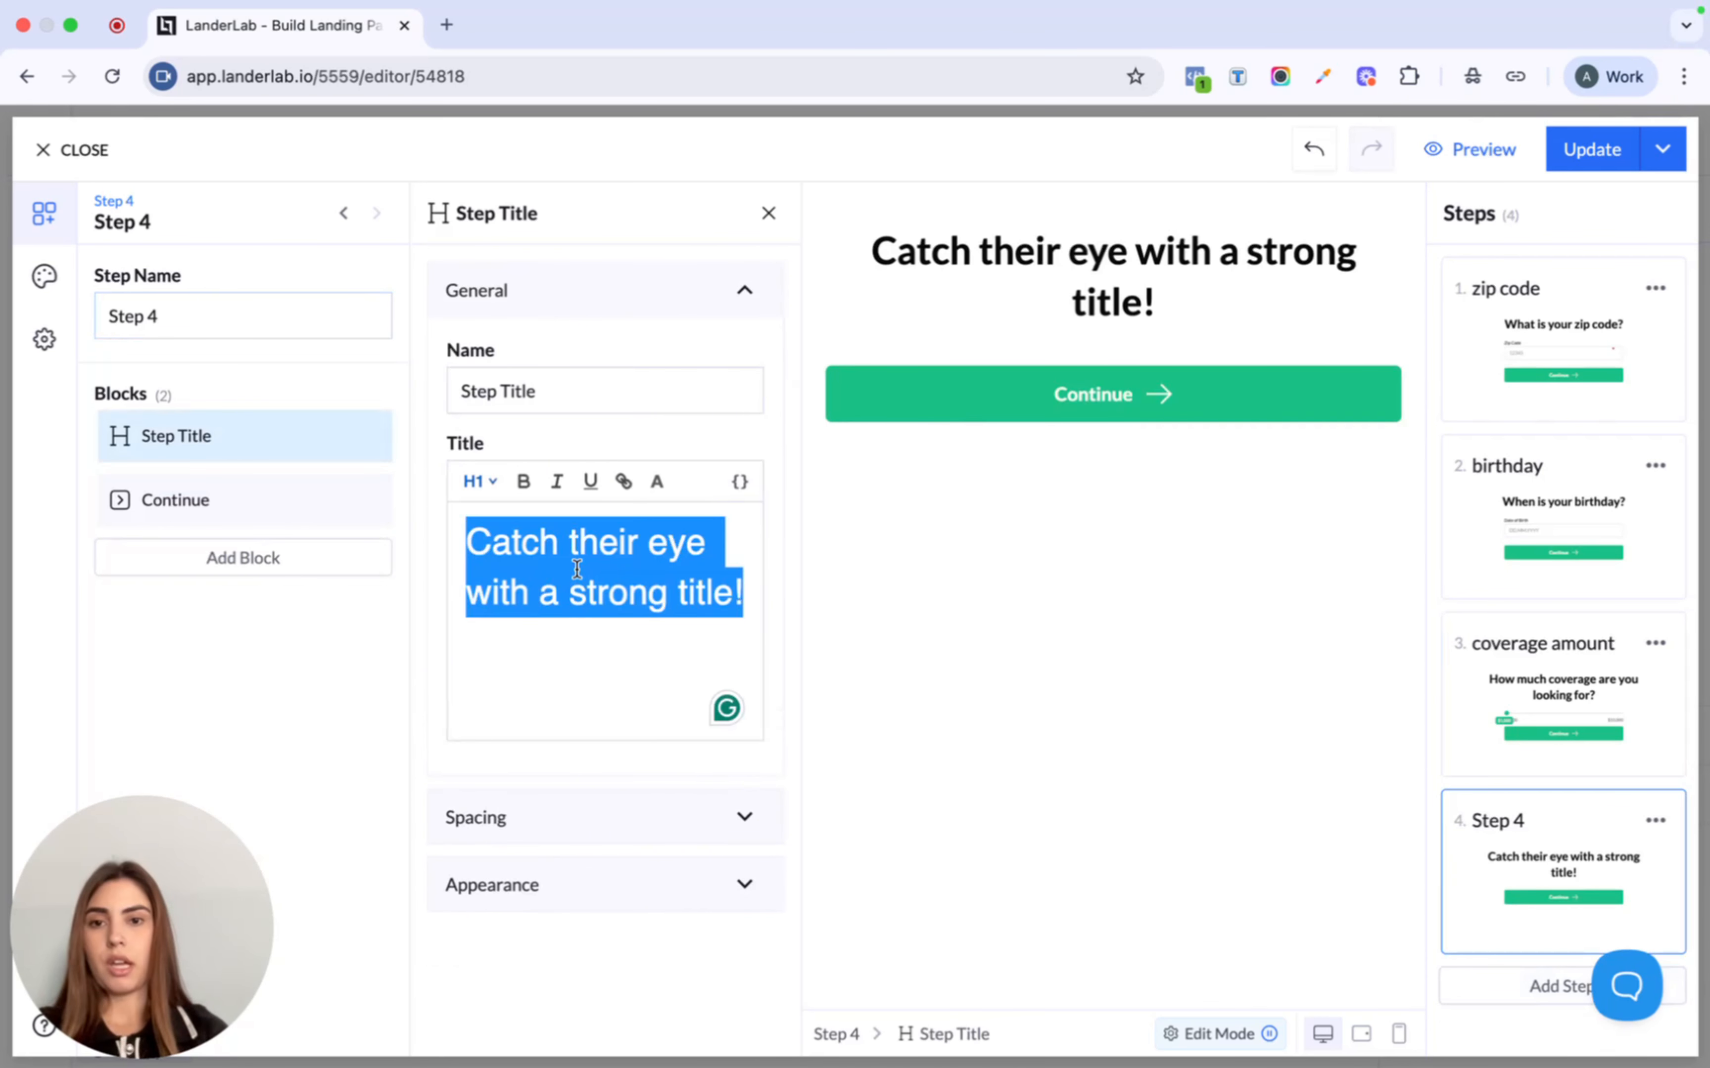
{"action": "type", "text": "What c"}
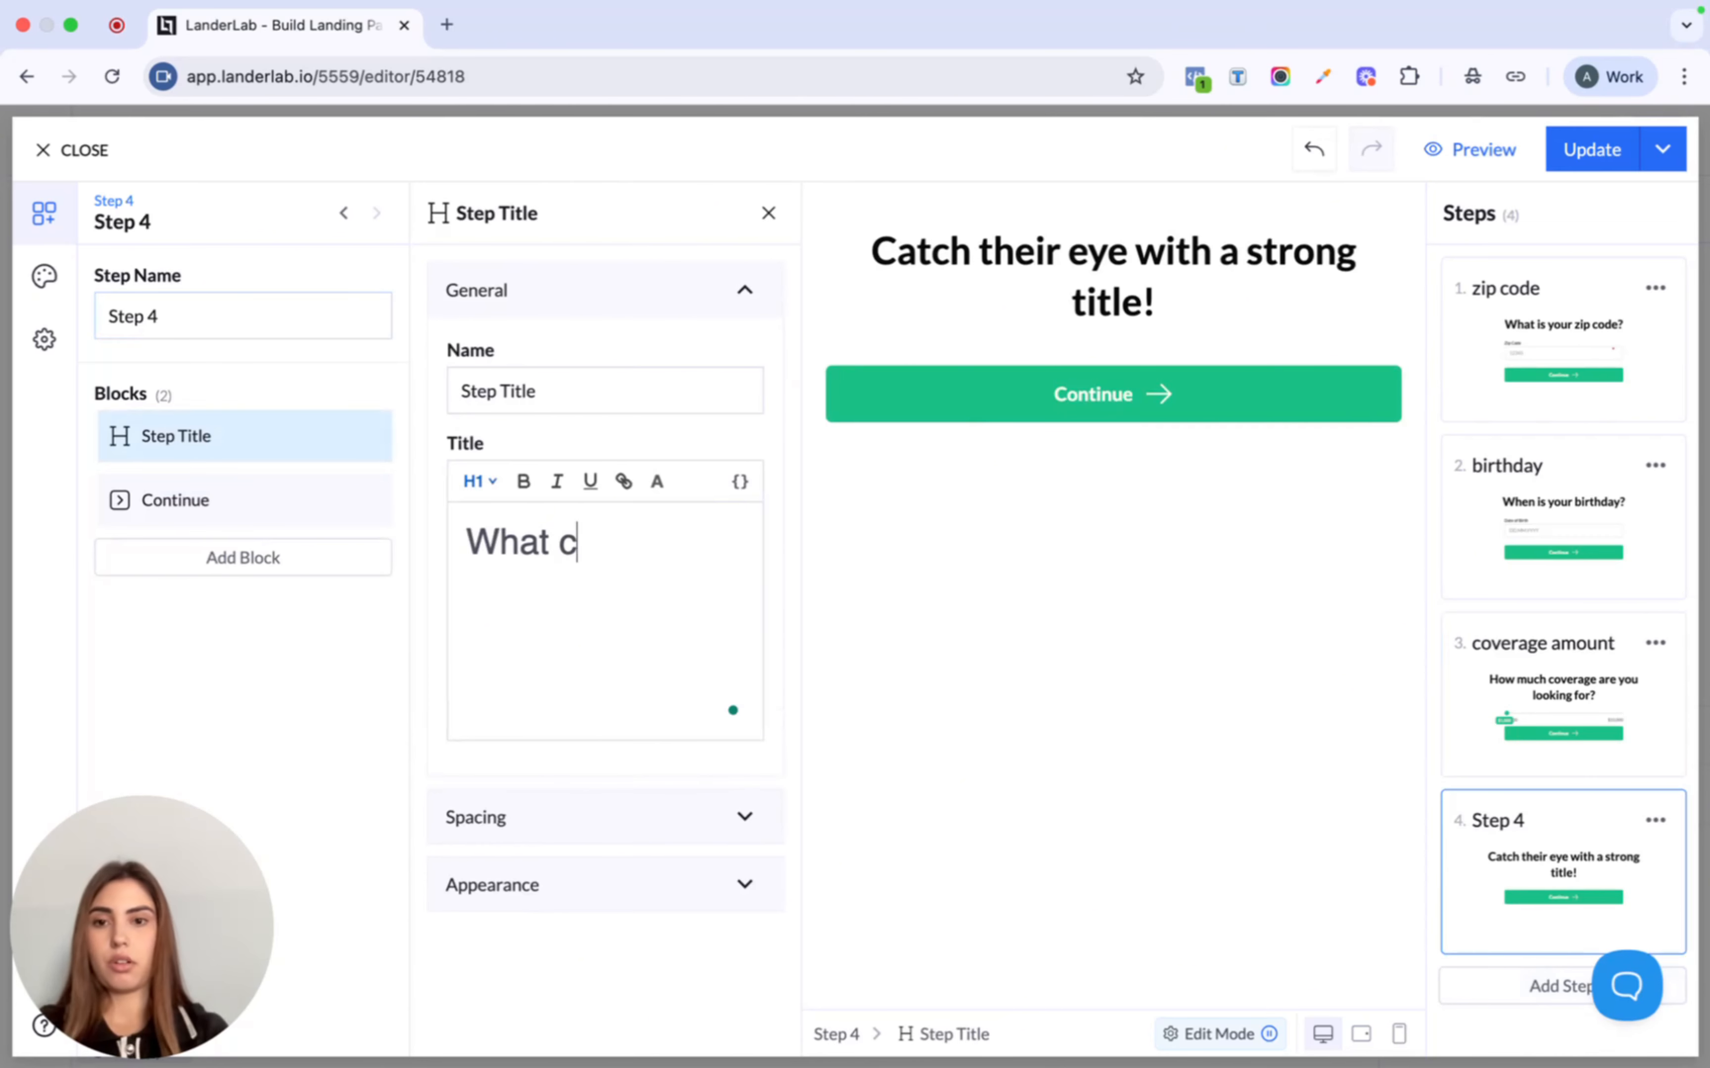
{"action": "type", "text": "overeage"}
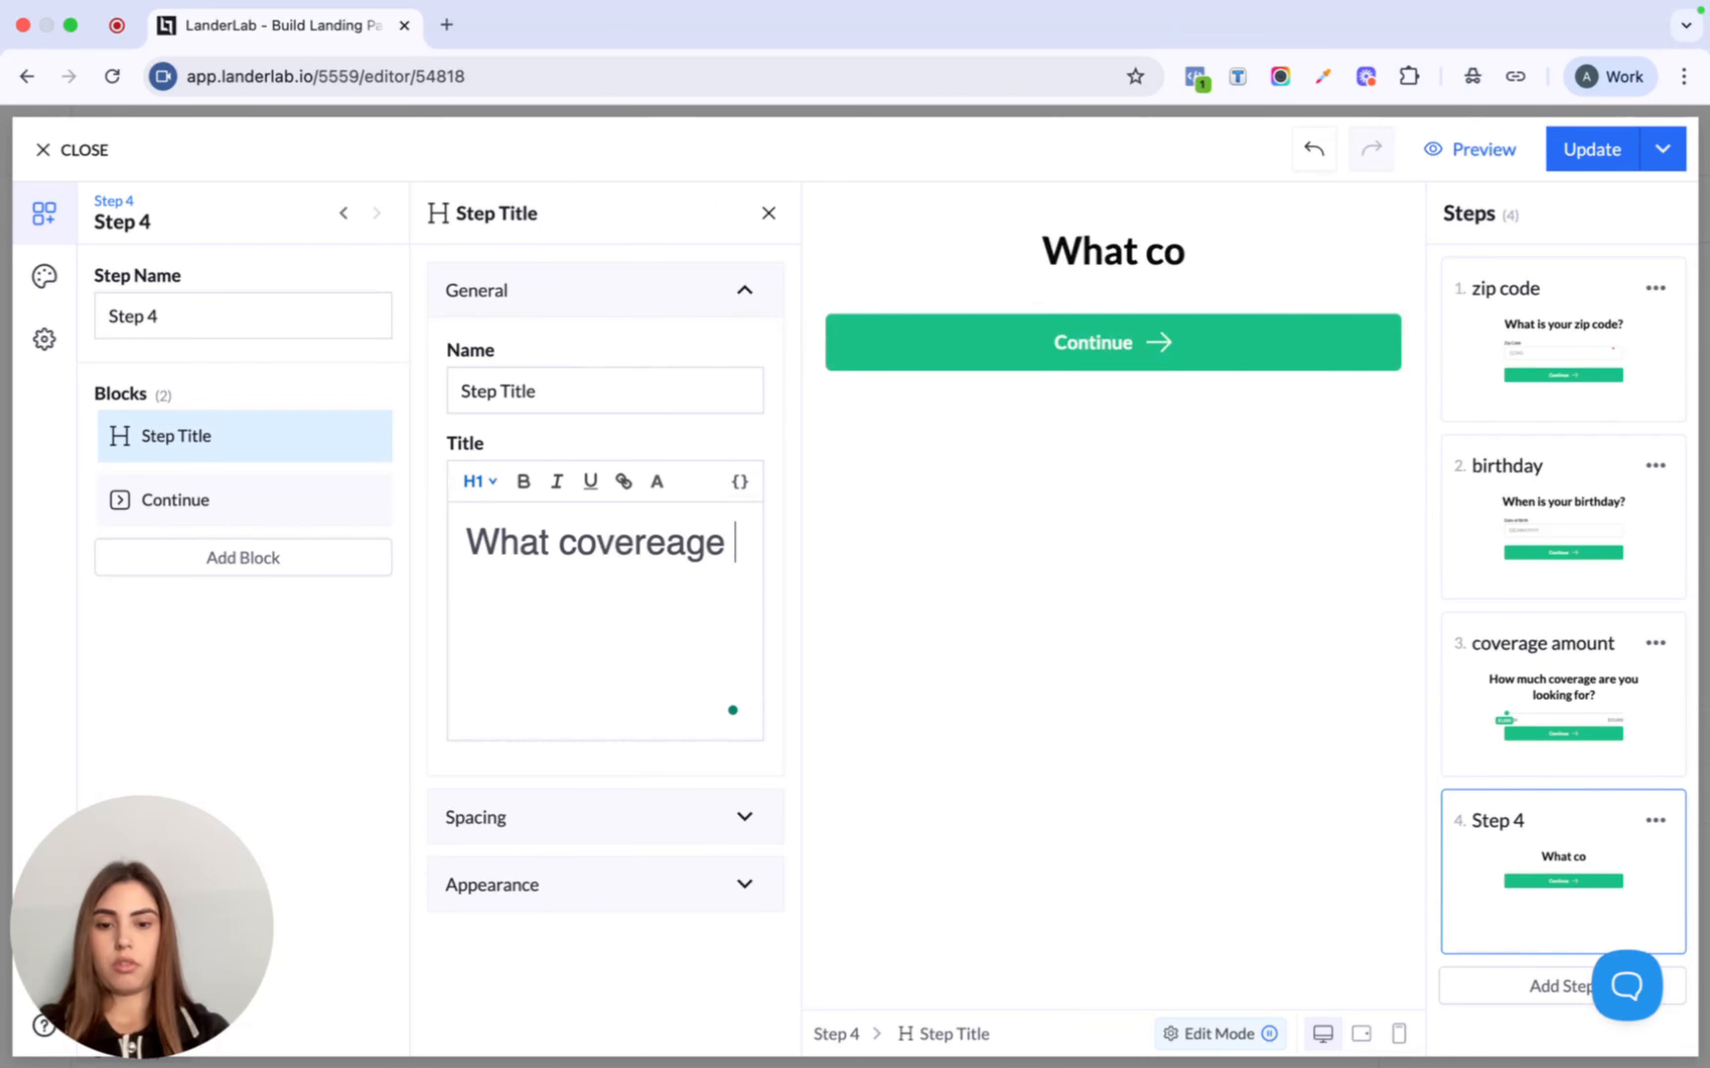
{"action": "type", "text": " term a"}
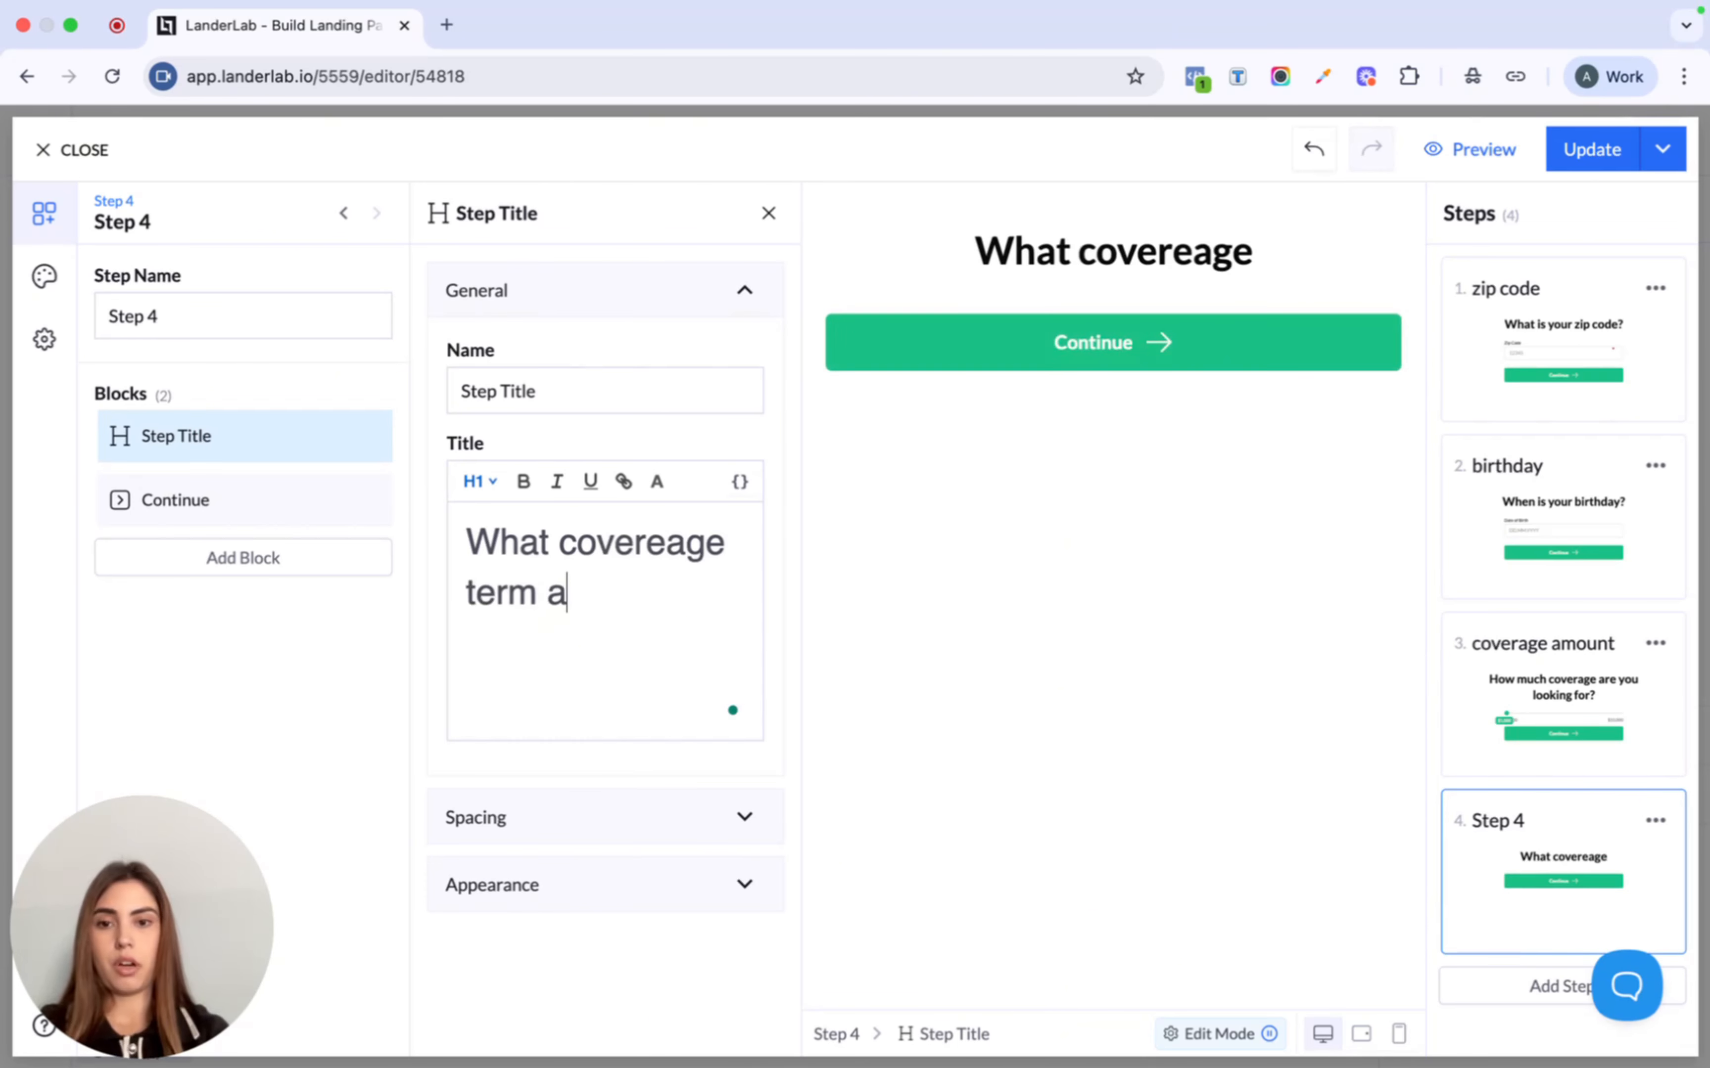
{"action": "type", "text": "re you "}
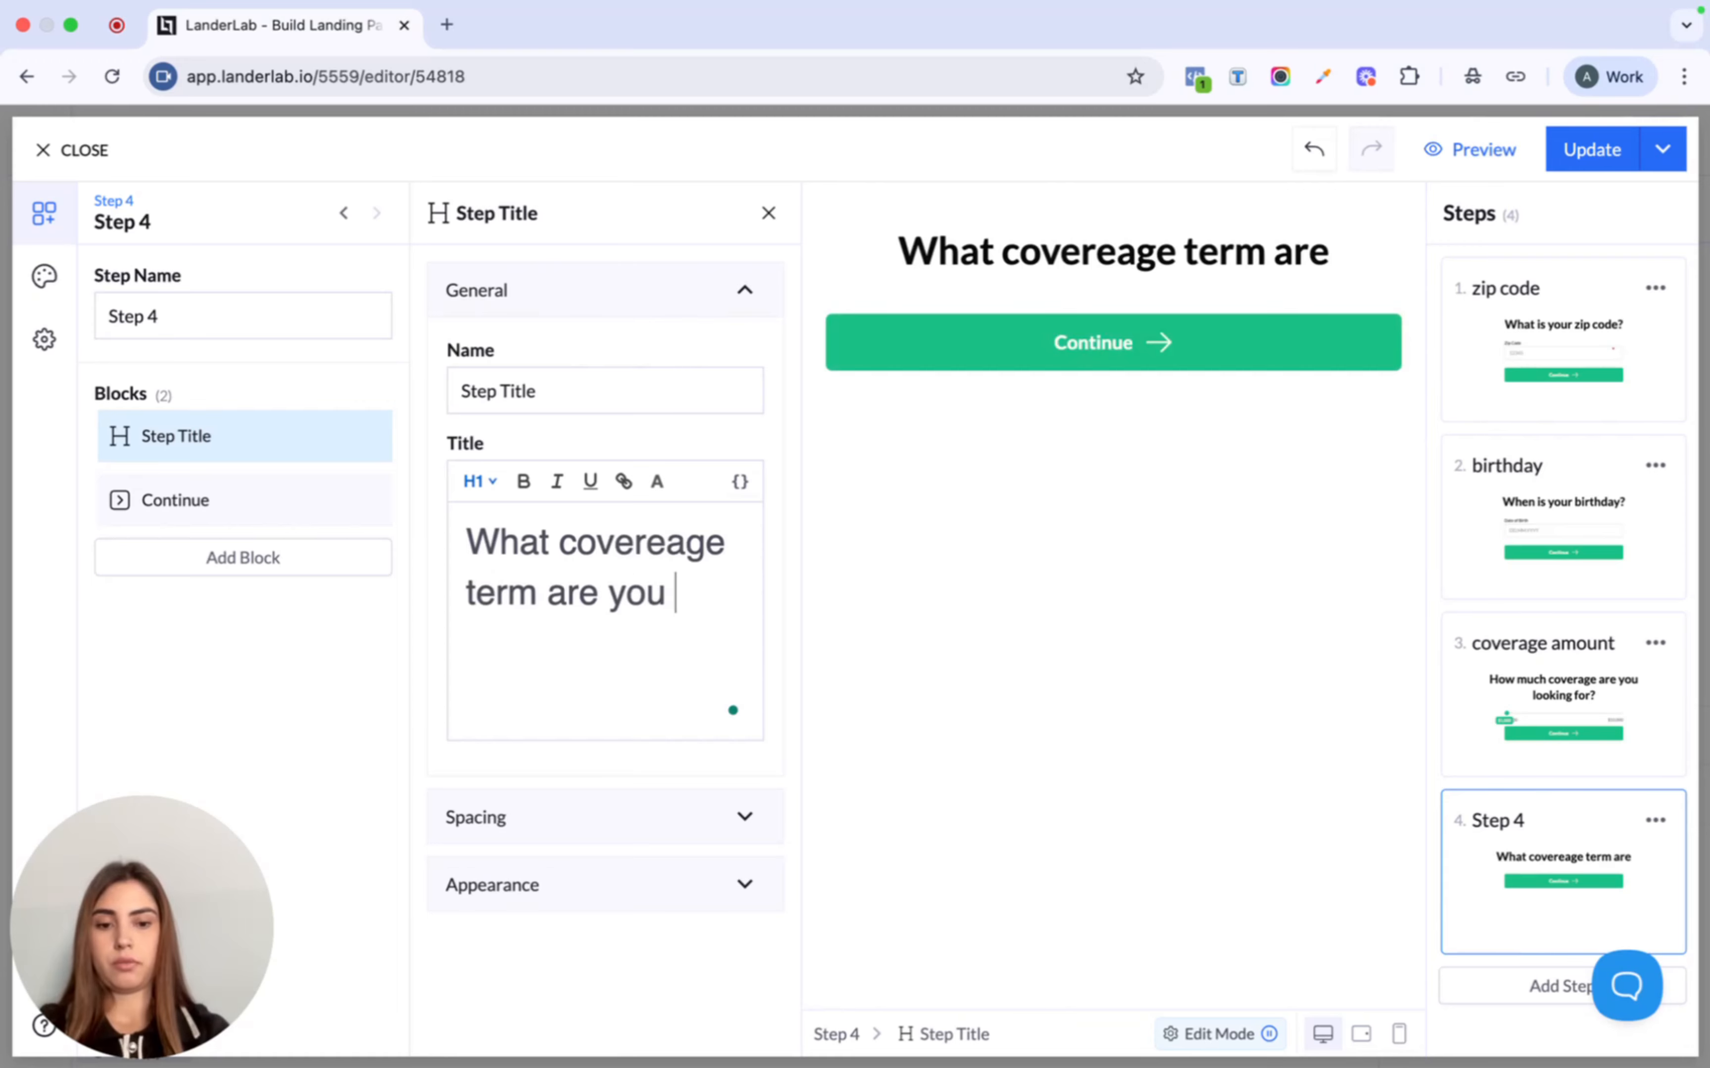
{"action": "type", "text": "looking f"}
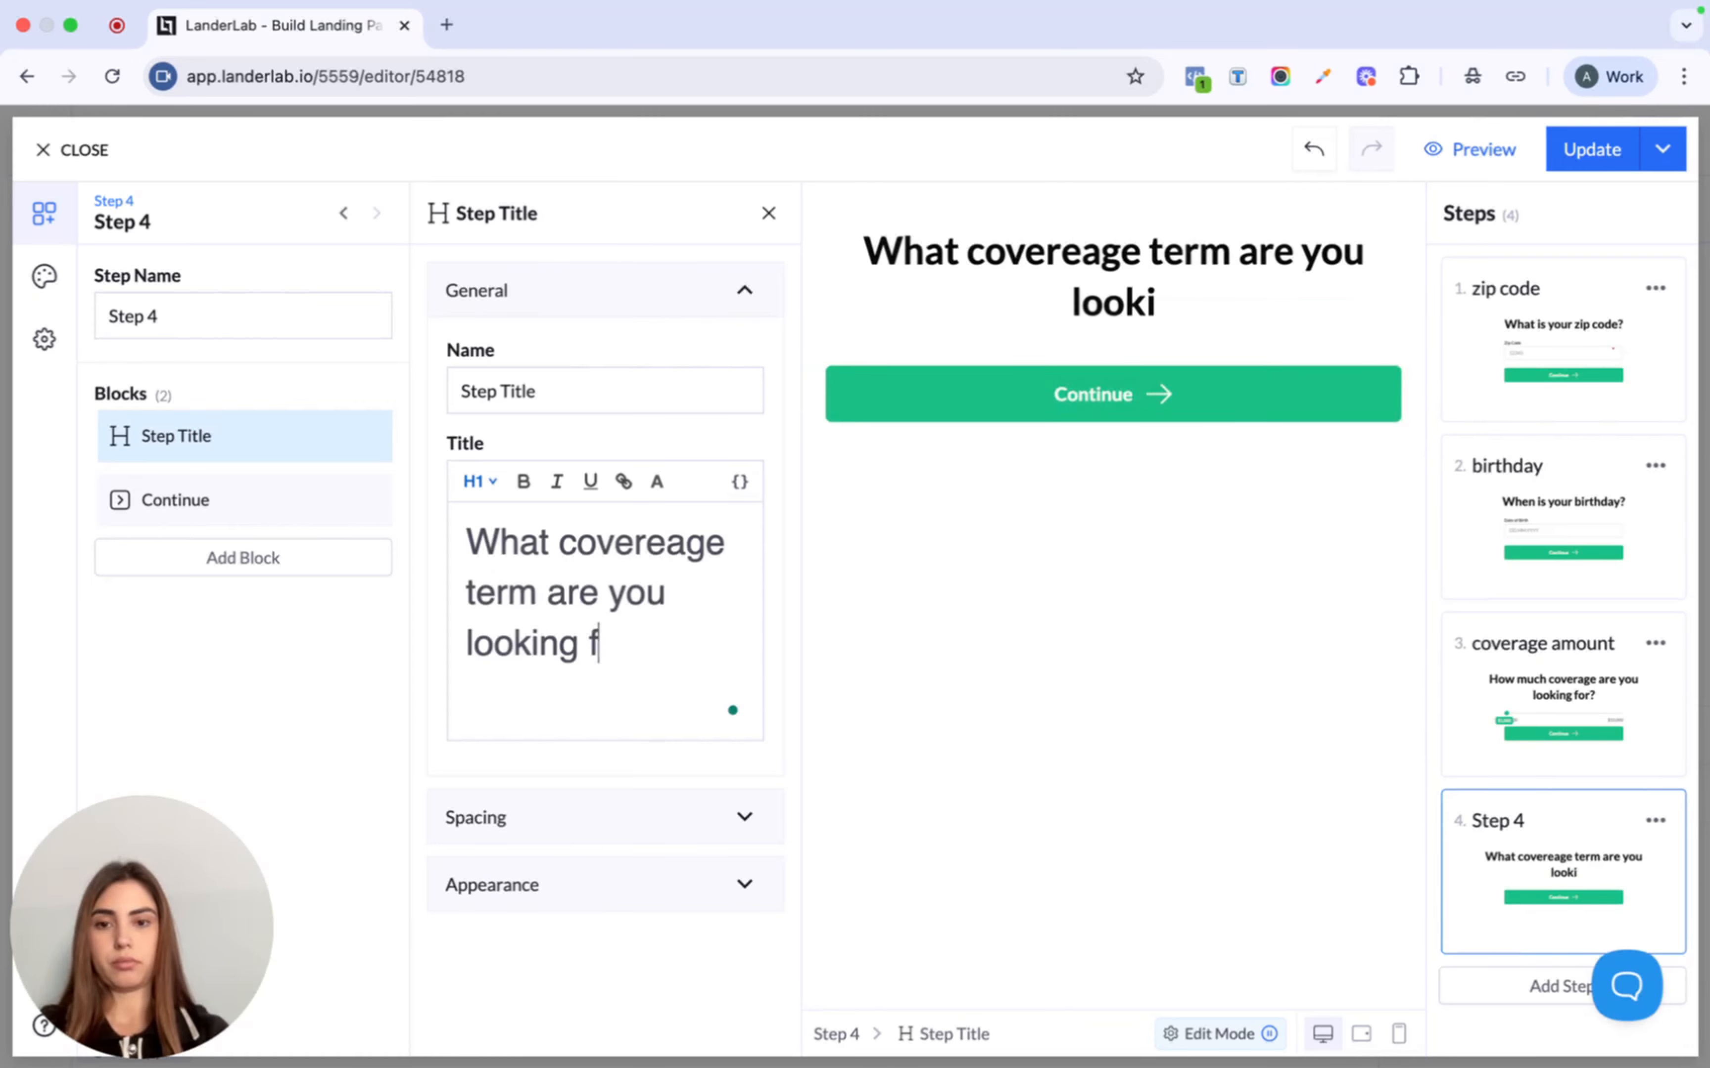
{"action": "type", "text": "or?"}
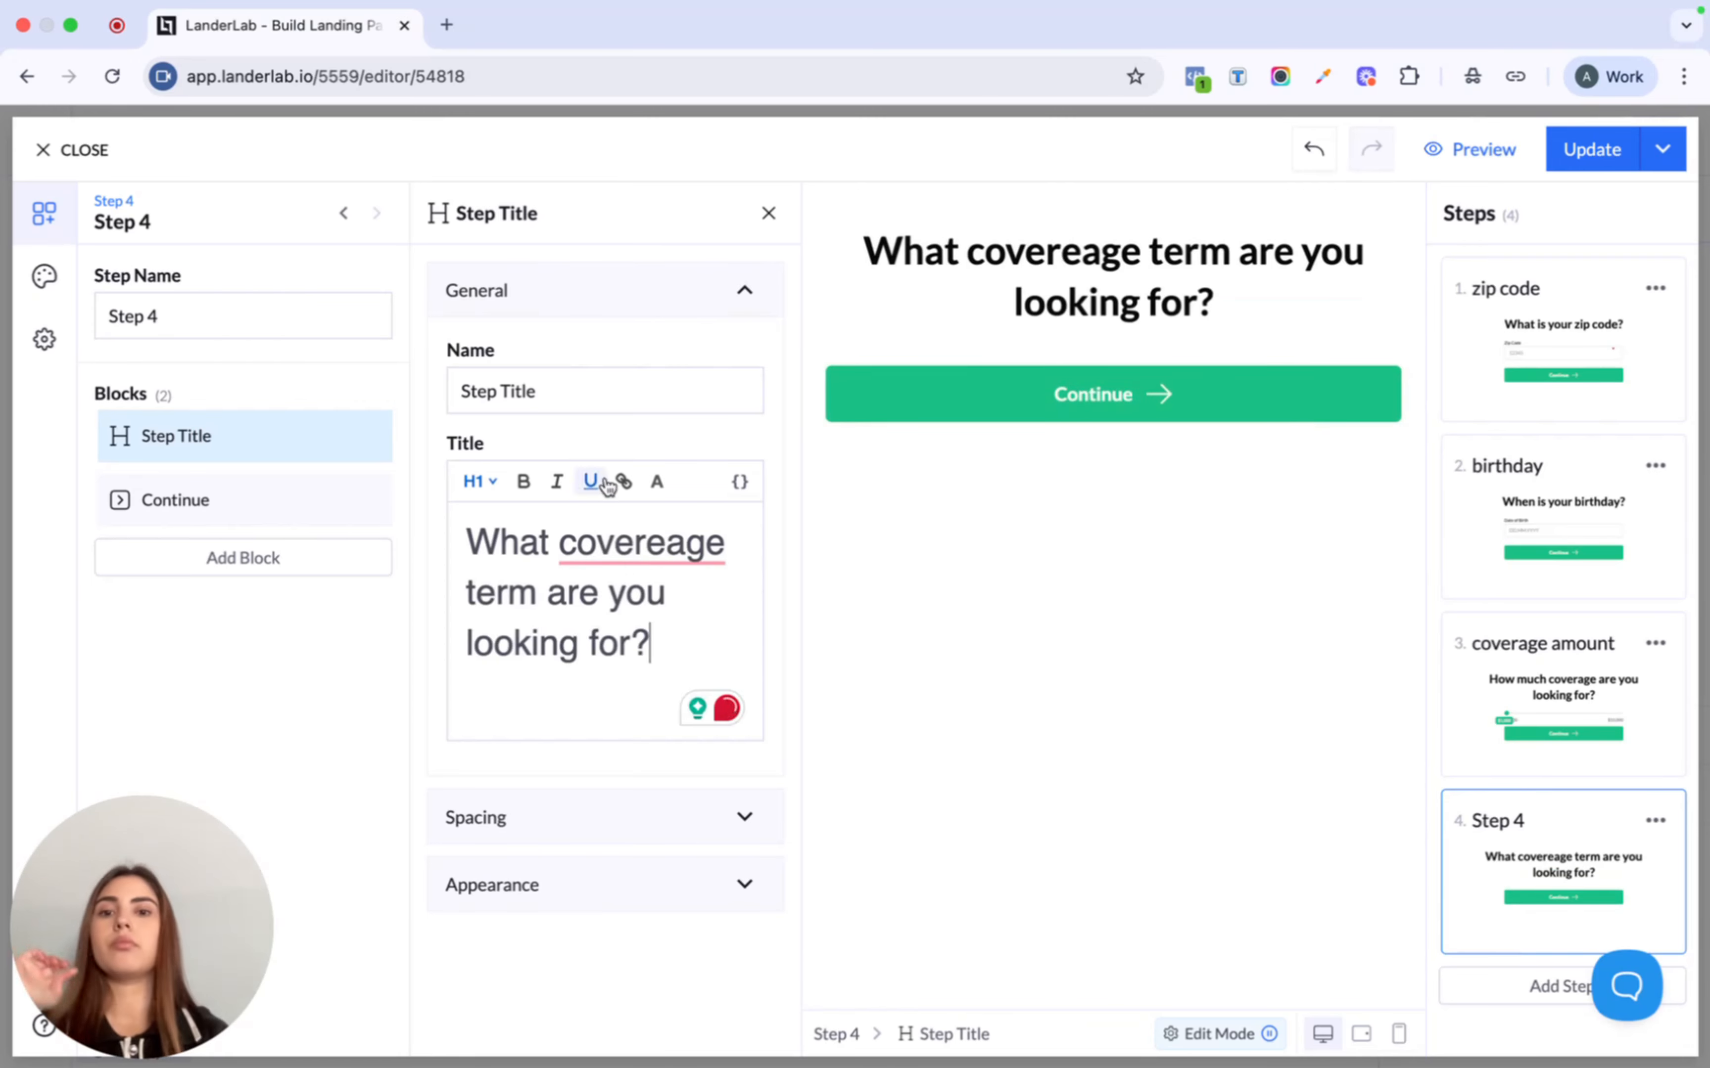
{"action": "mouse_move", "coordinate": [639, 543]}
{"action": "left_click", "coordinate": [682, 616]}
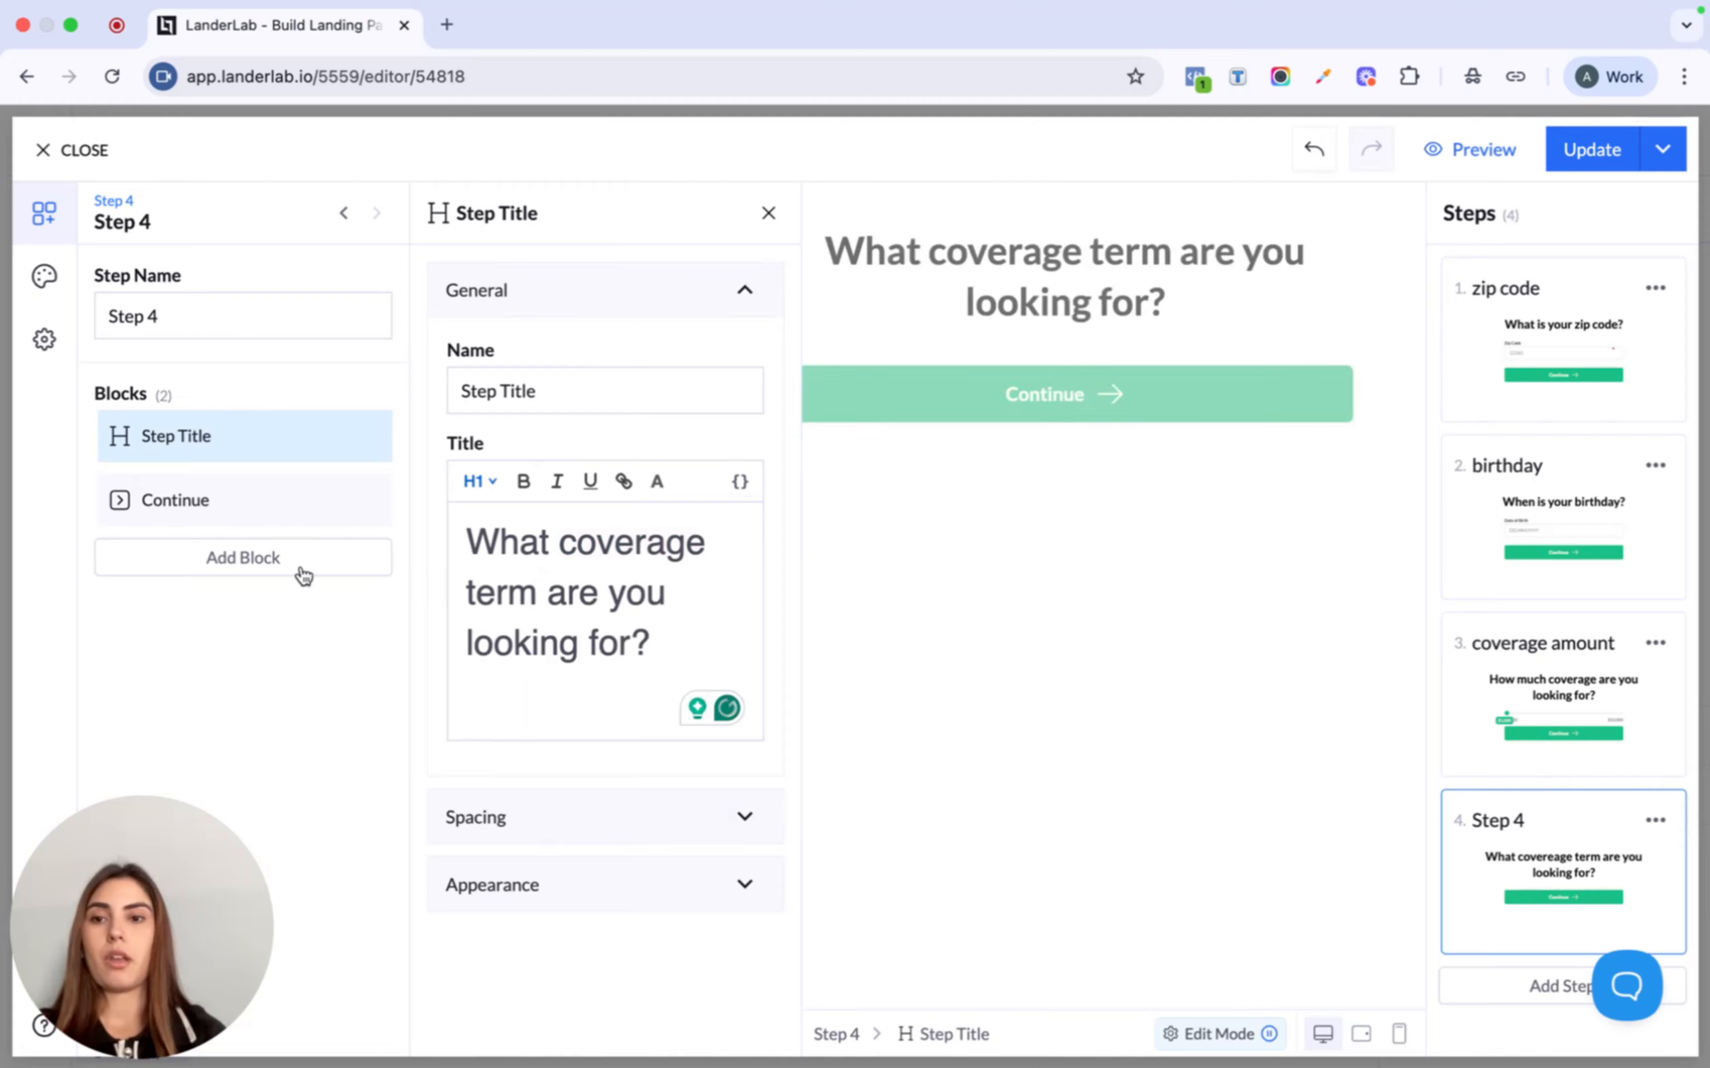
{"action": "left_click", "coordinate": [238, 561]}
- Add a Multiple Choice block above Continue on step 4
{"action": "type", "text": "mu"}
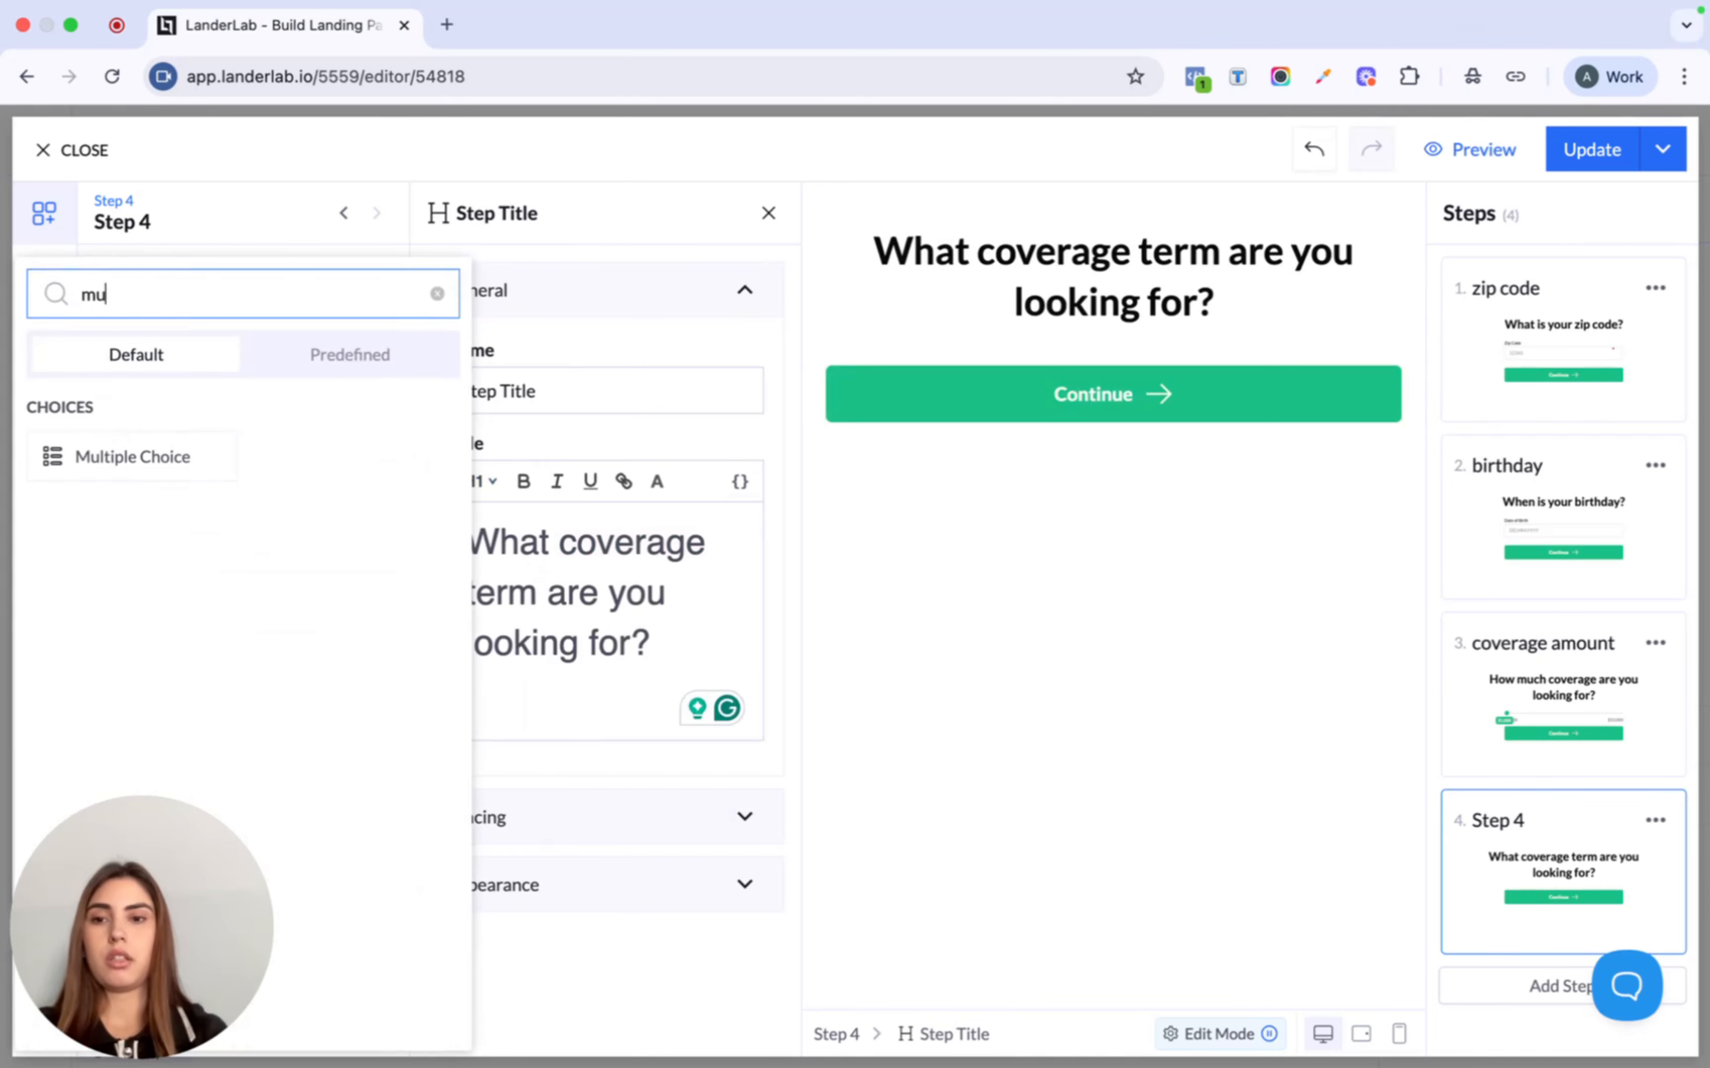
{"action": "left_click", "coordinate": [126, 458]}
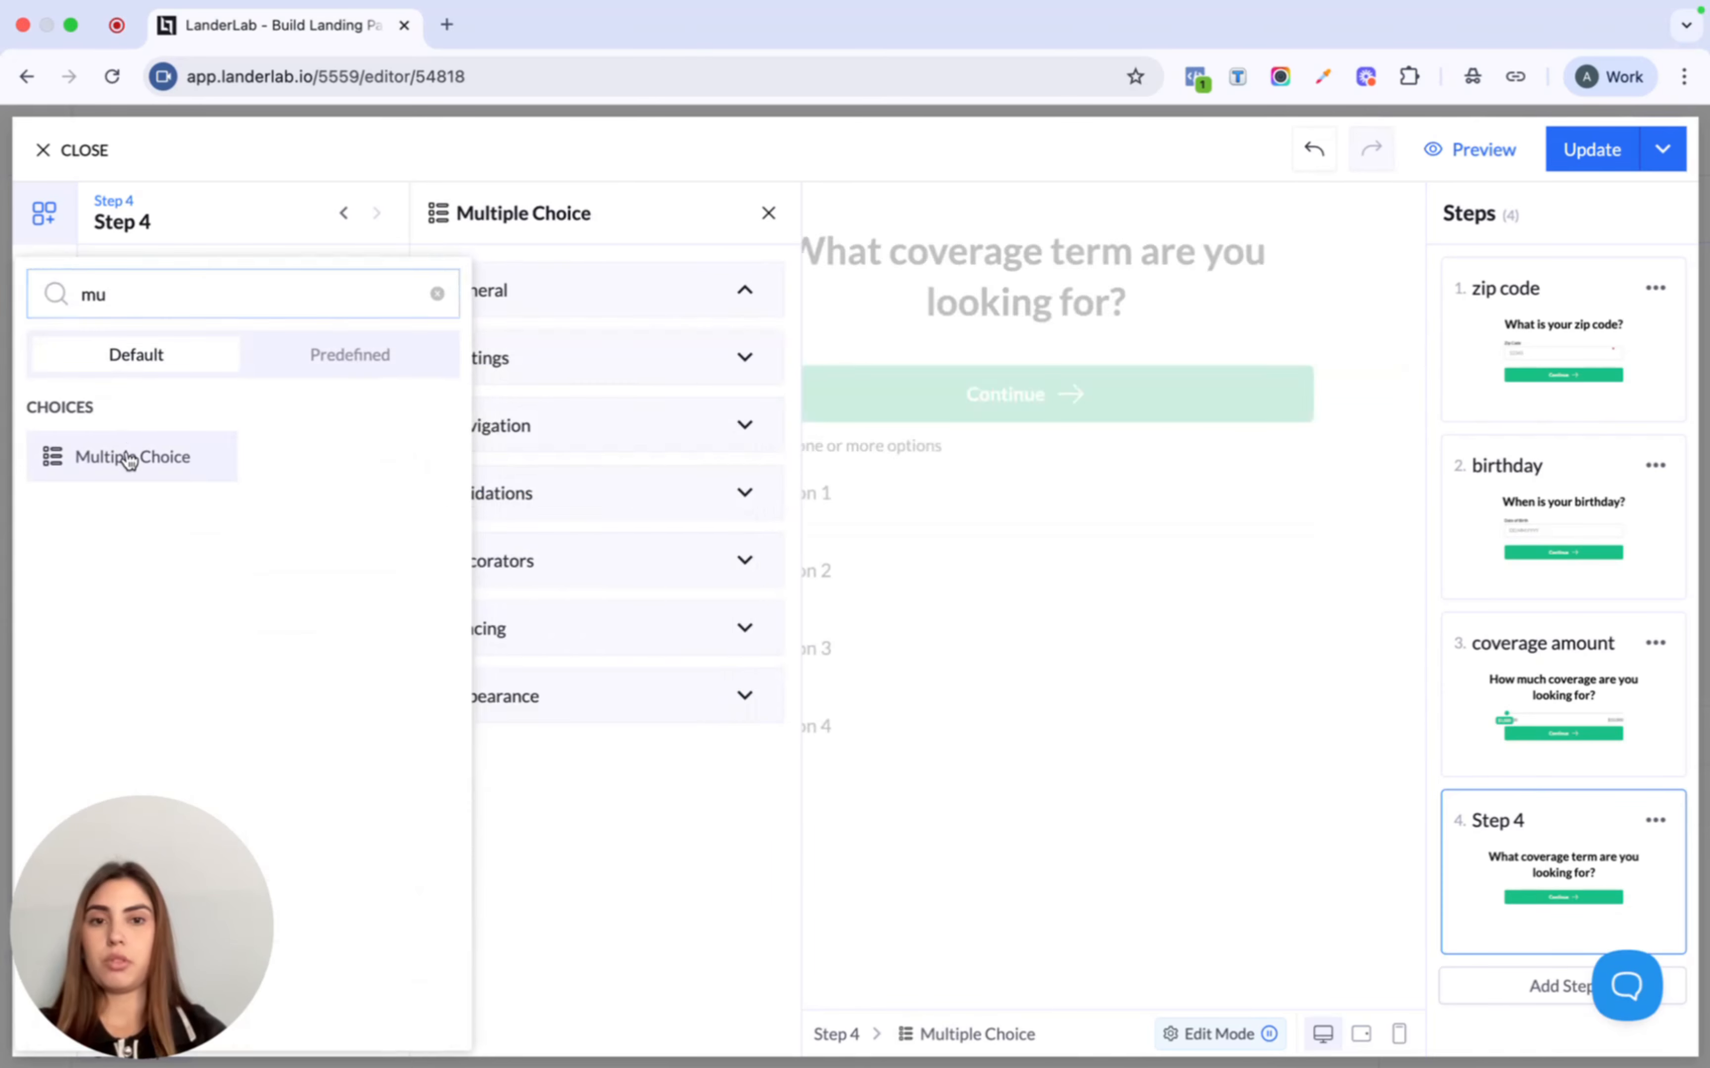
{"action": "left_click_drag", "start_coordinate": [79, 564], "coordinate": [84, 505]}
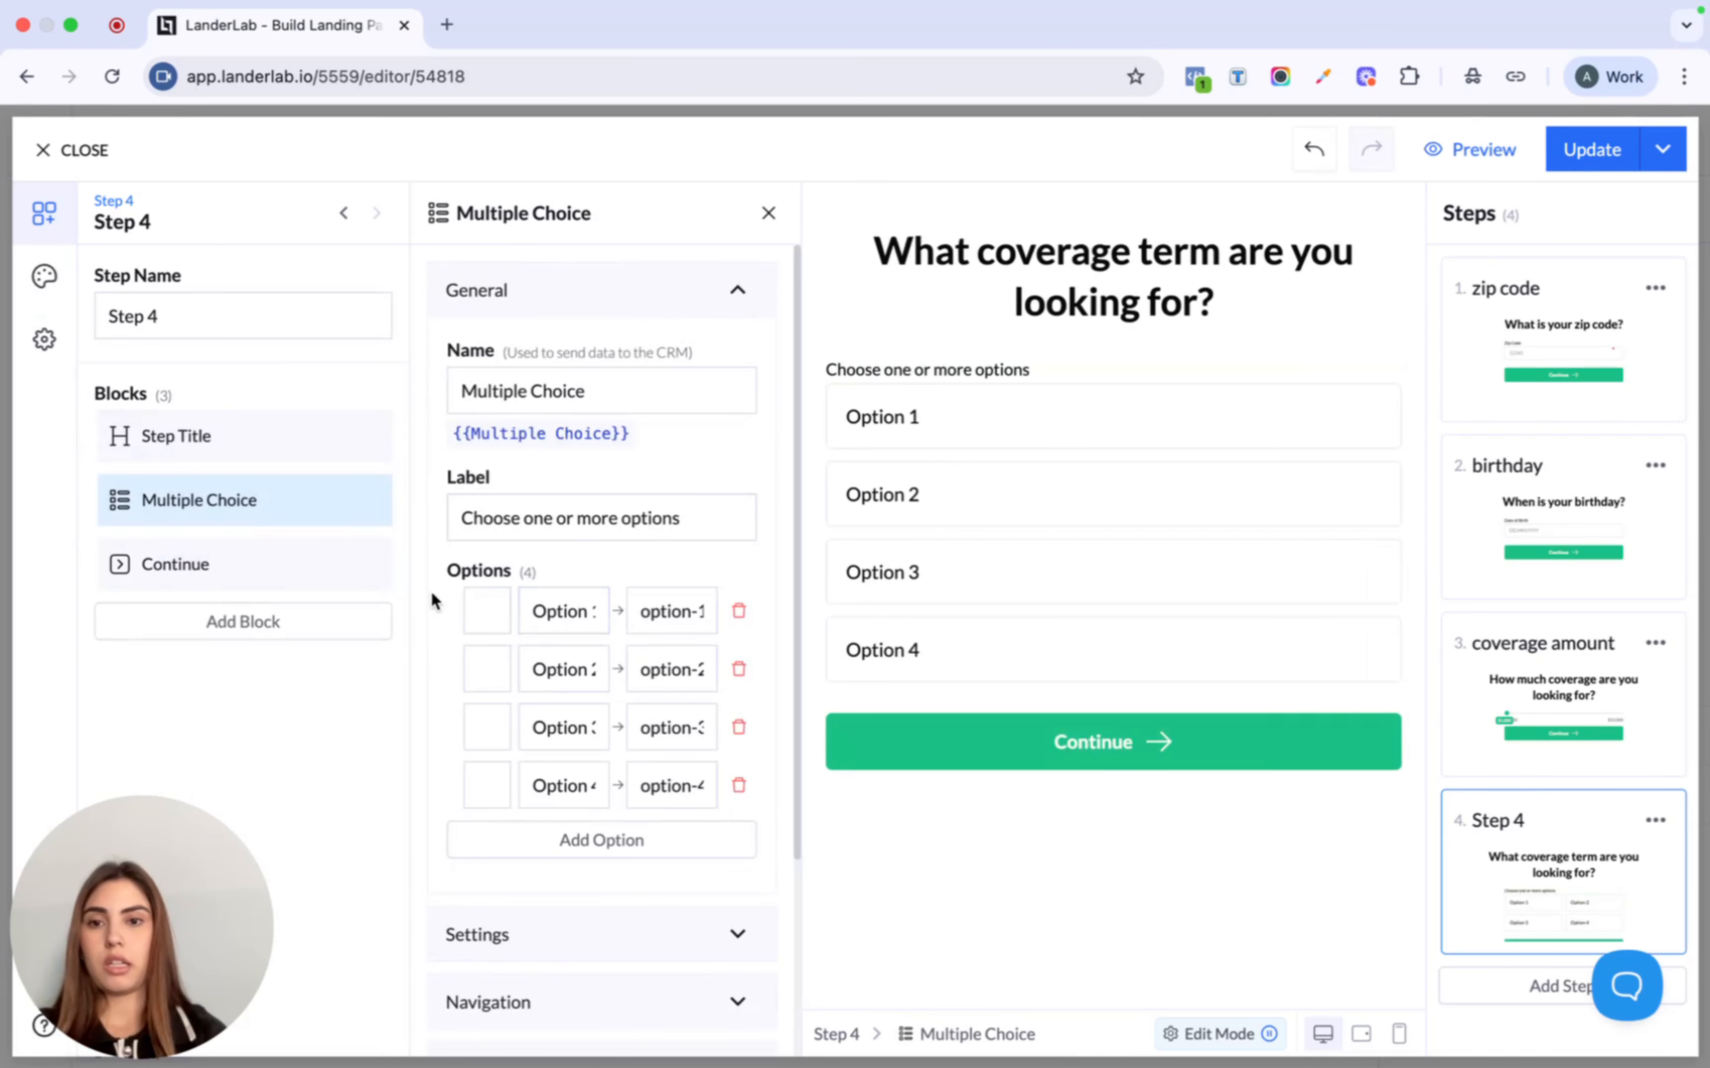
- Label the options 10 Year Term, 20 Year Term, 30 Year Term and Not sure yet
{"action": "triple_click", "coordinate": [572, 612]}
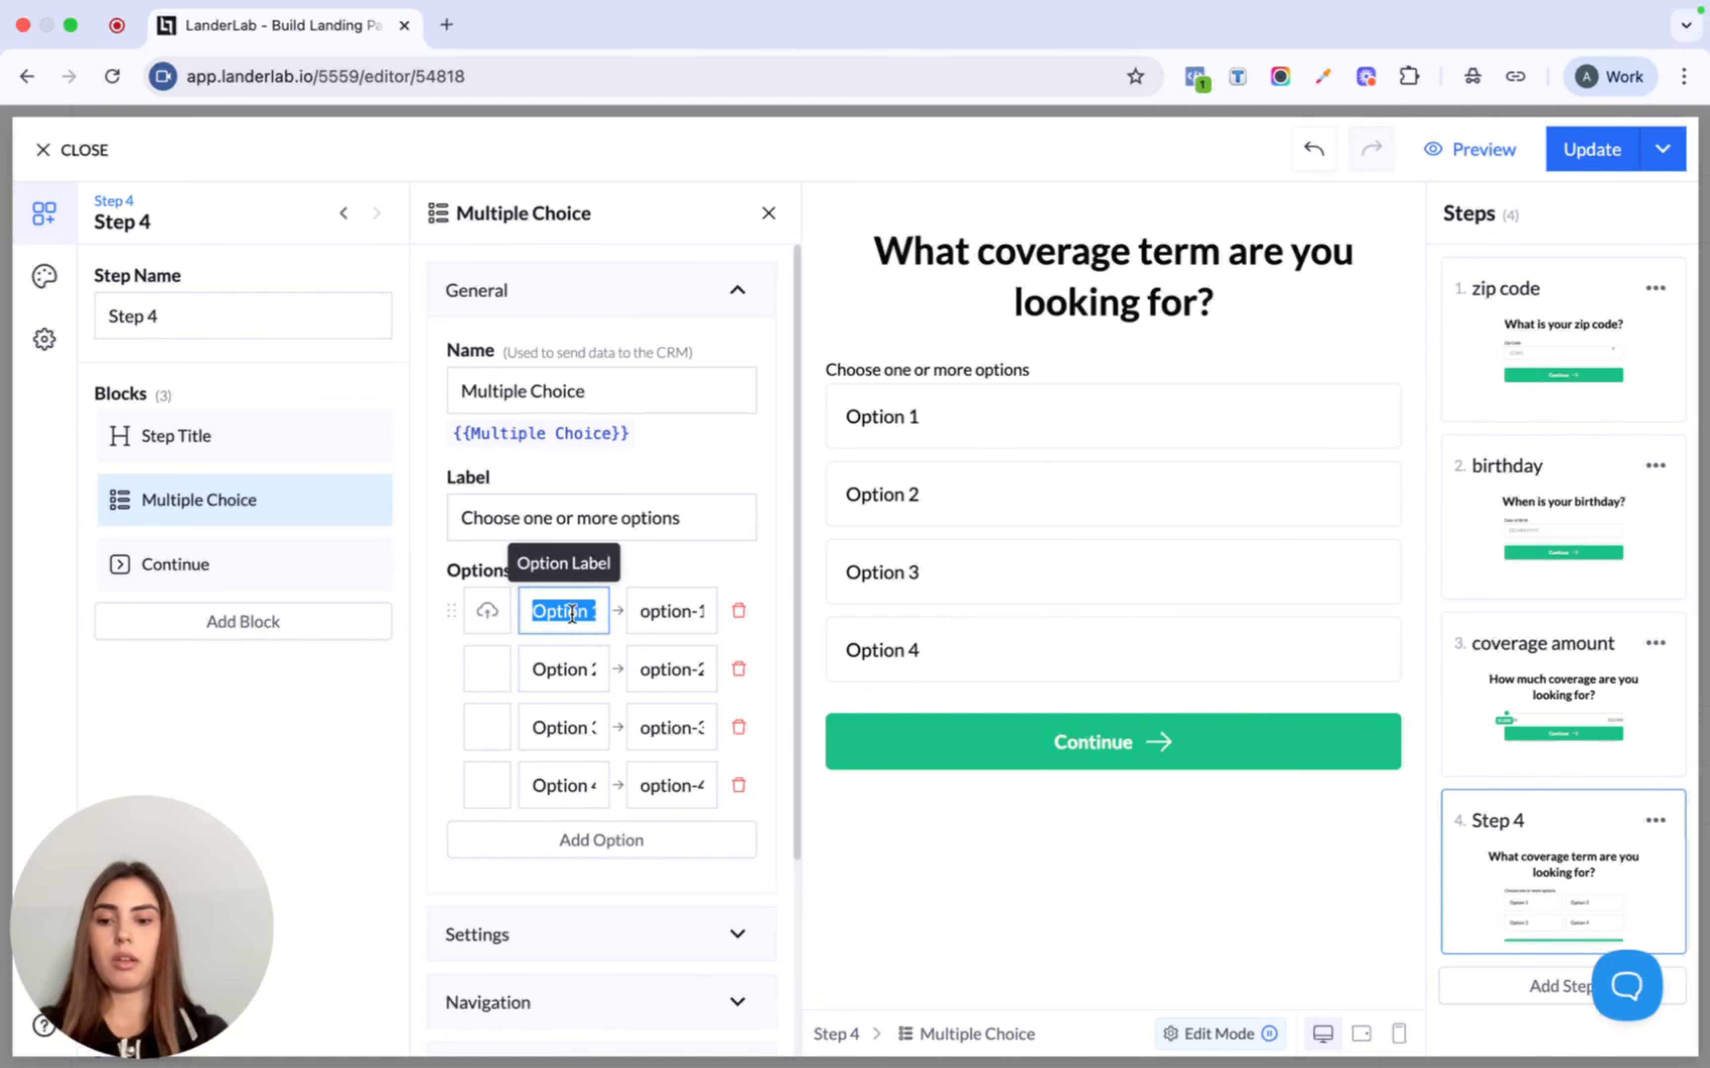
{"action": "type", "text": "10 Y"}
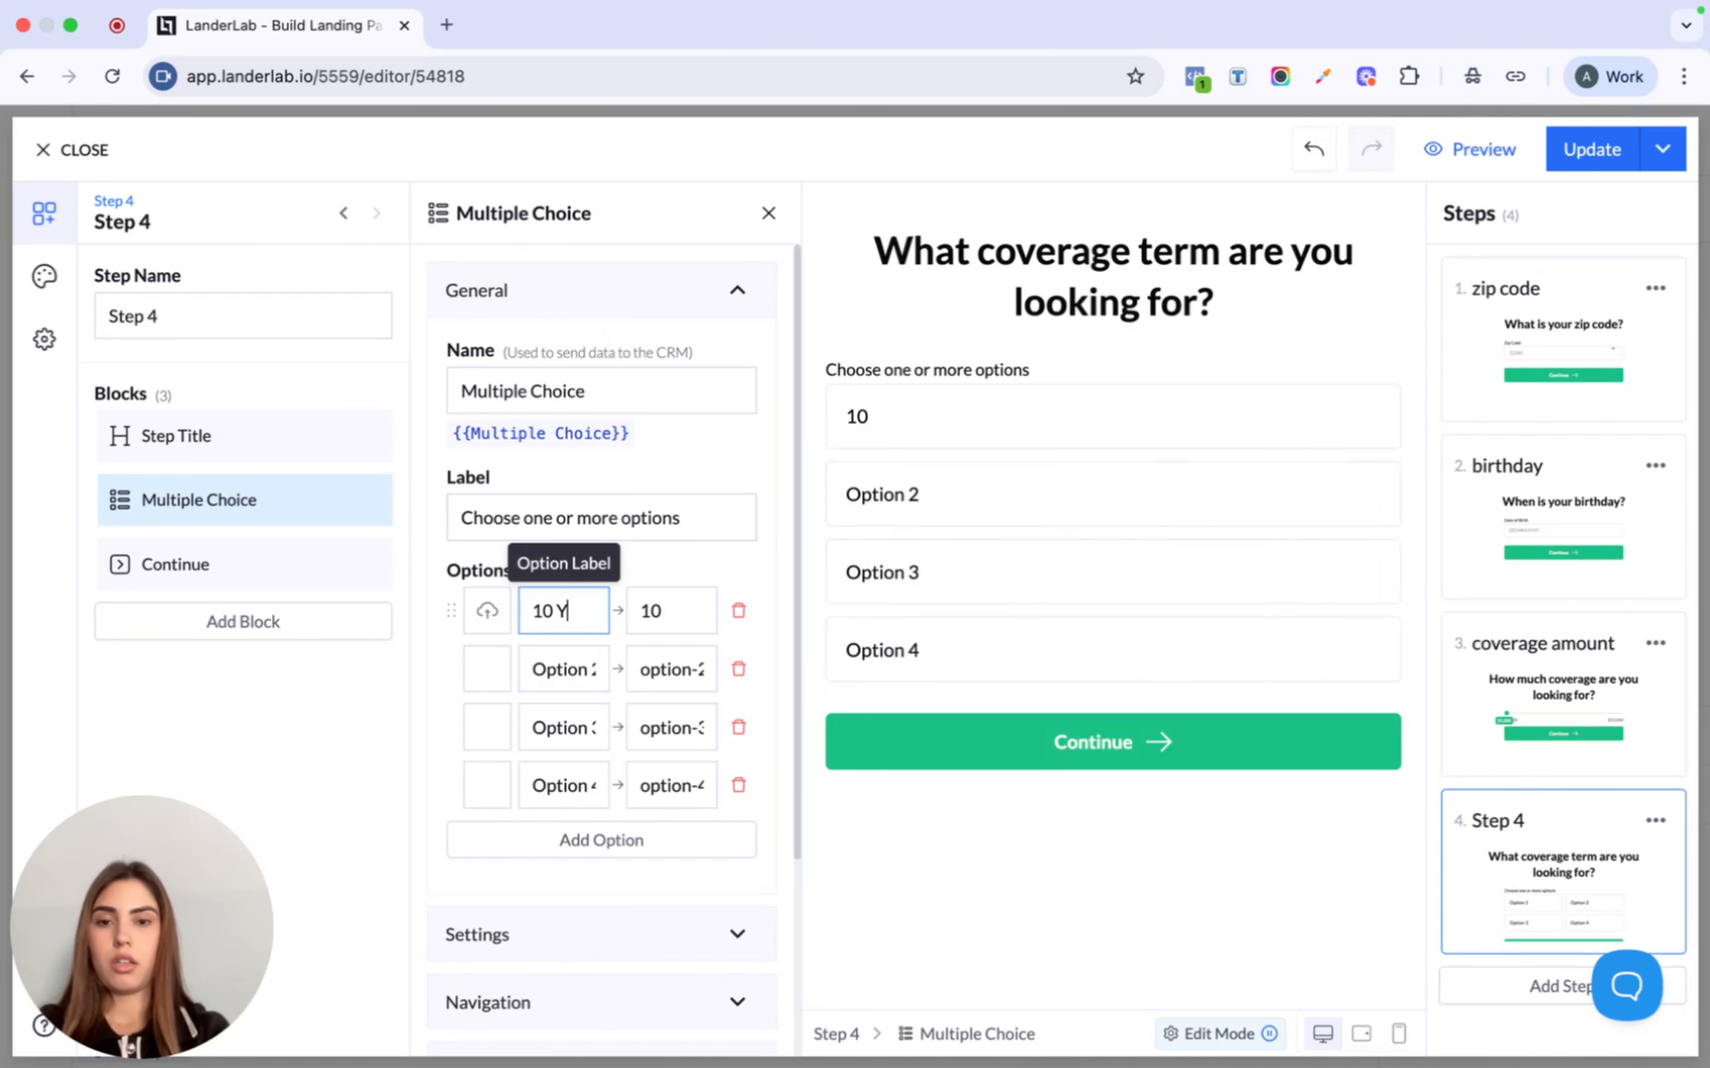
{"action": "type", "text": "ear Term"}
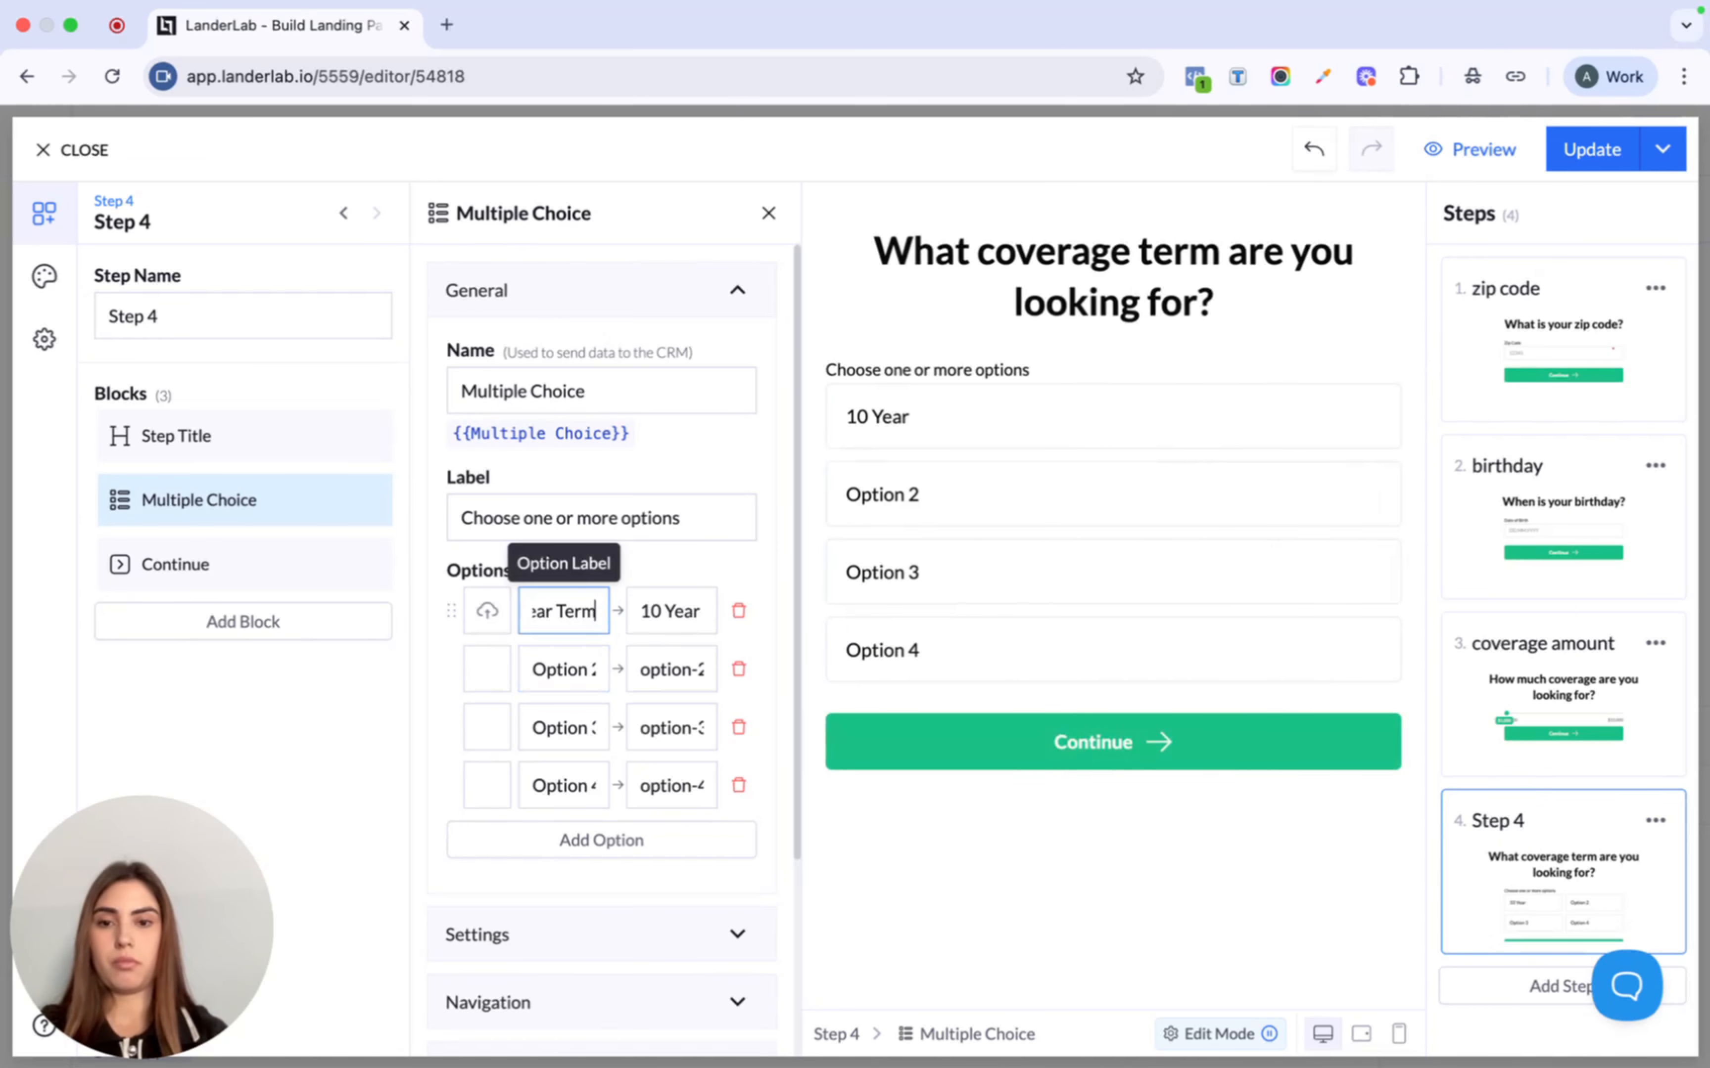
{"action": "left_click", "coordinate": [579, 667]}
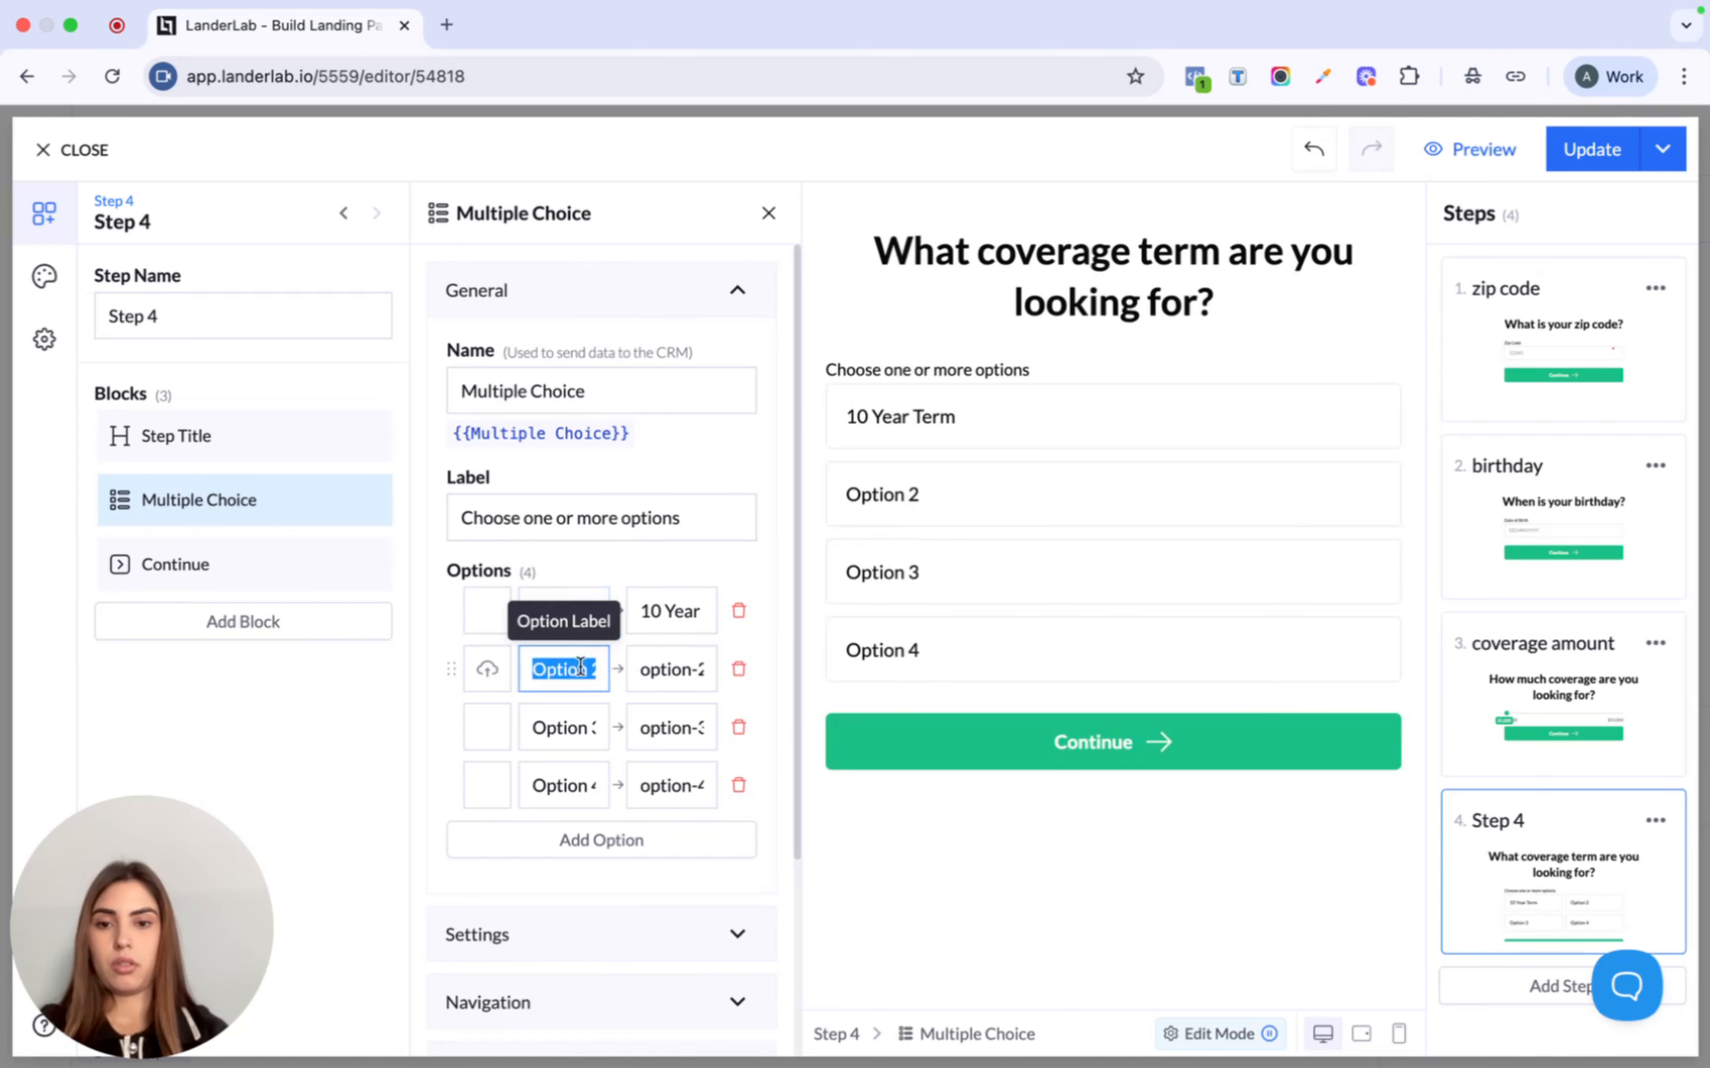
{"action": "type", "text": "20 Ye"}
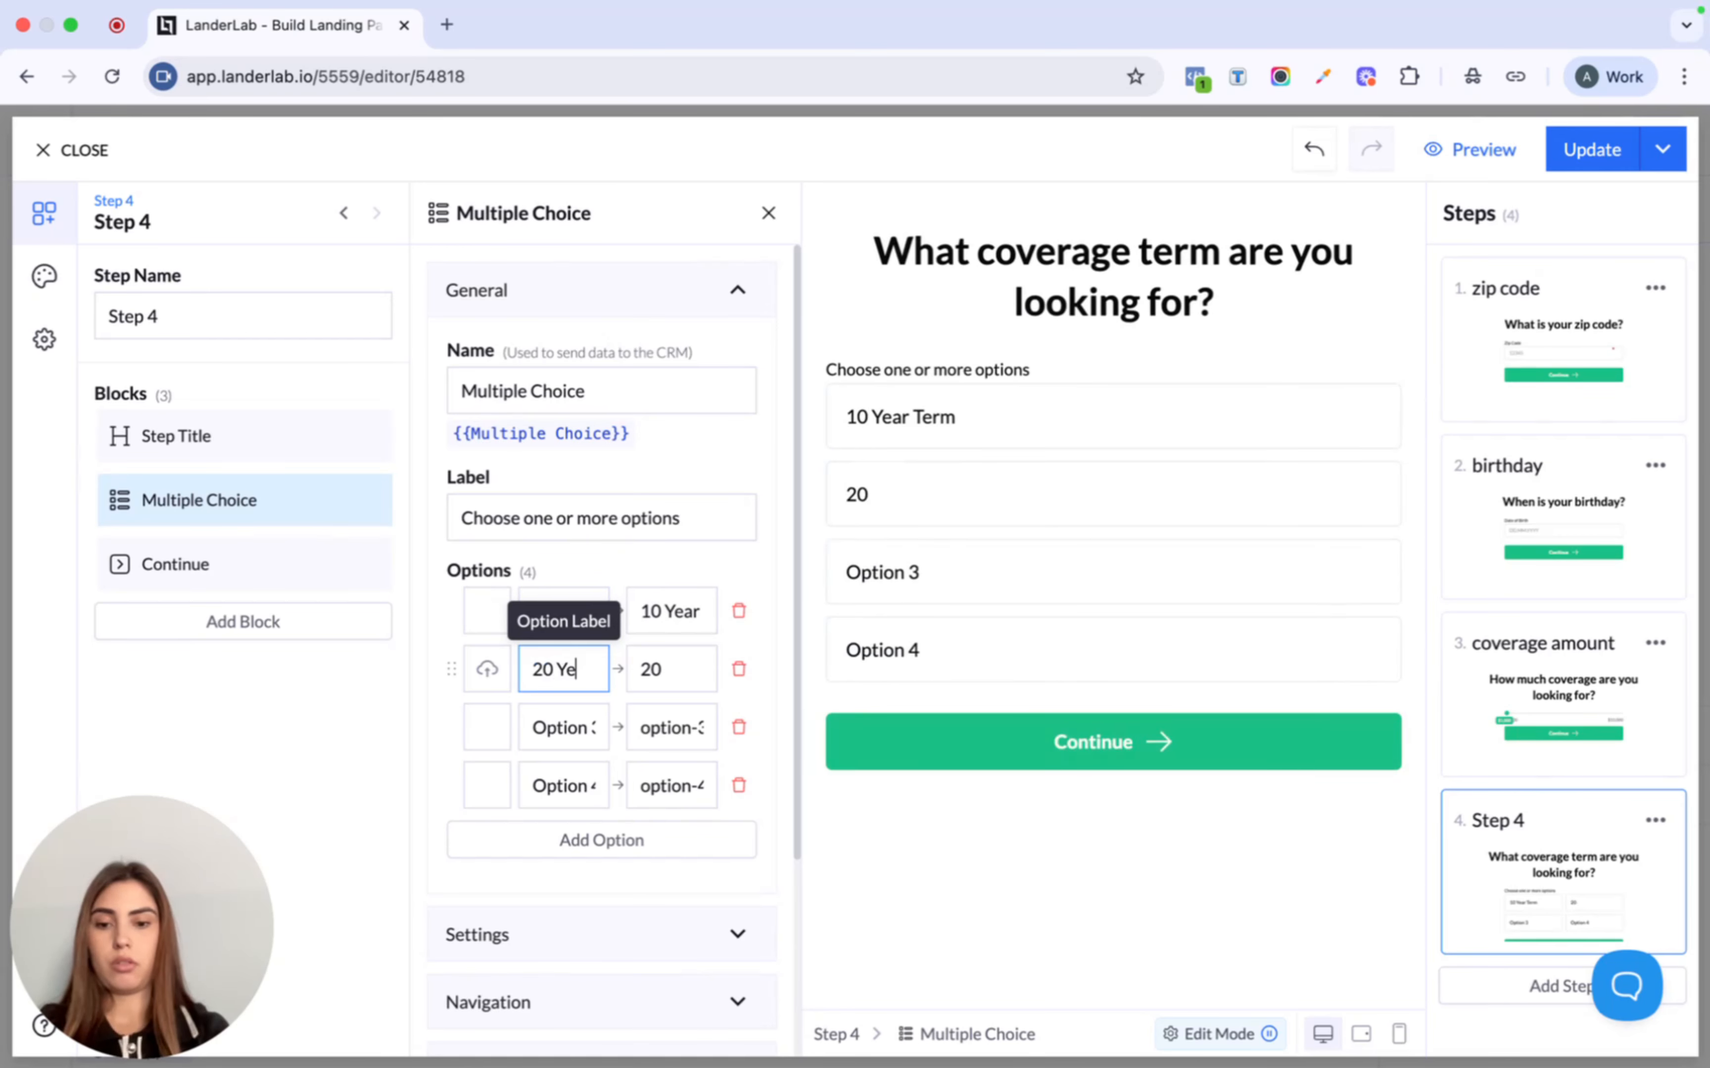
{"action": "type", "text": "ar T"}
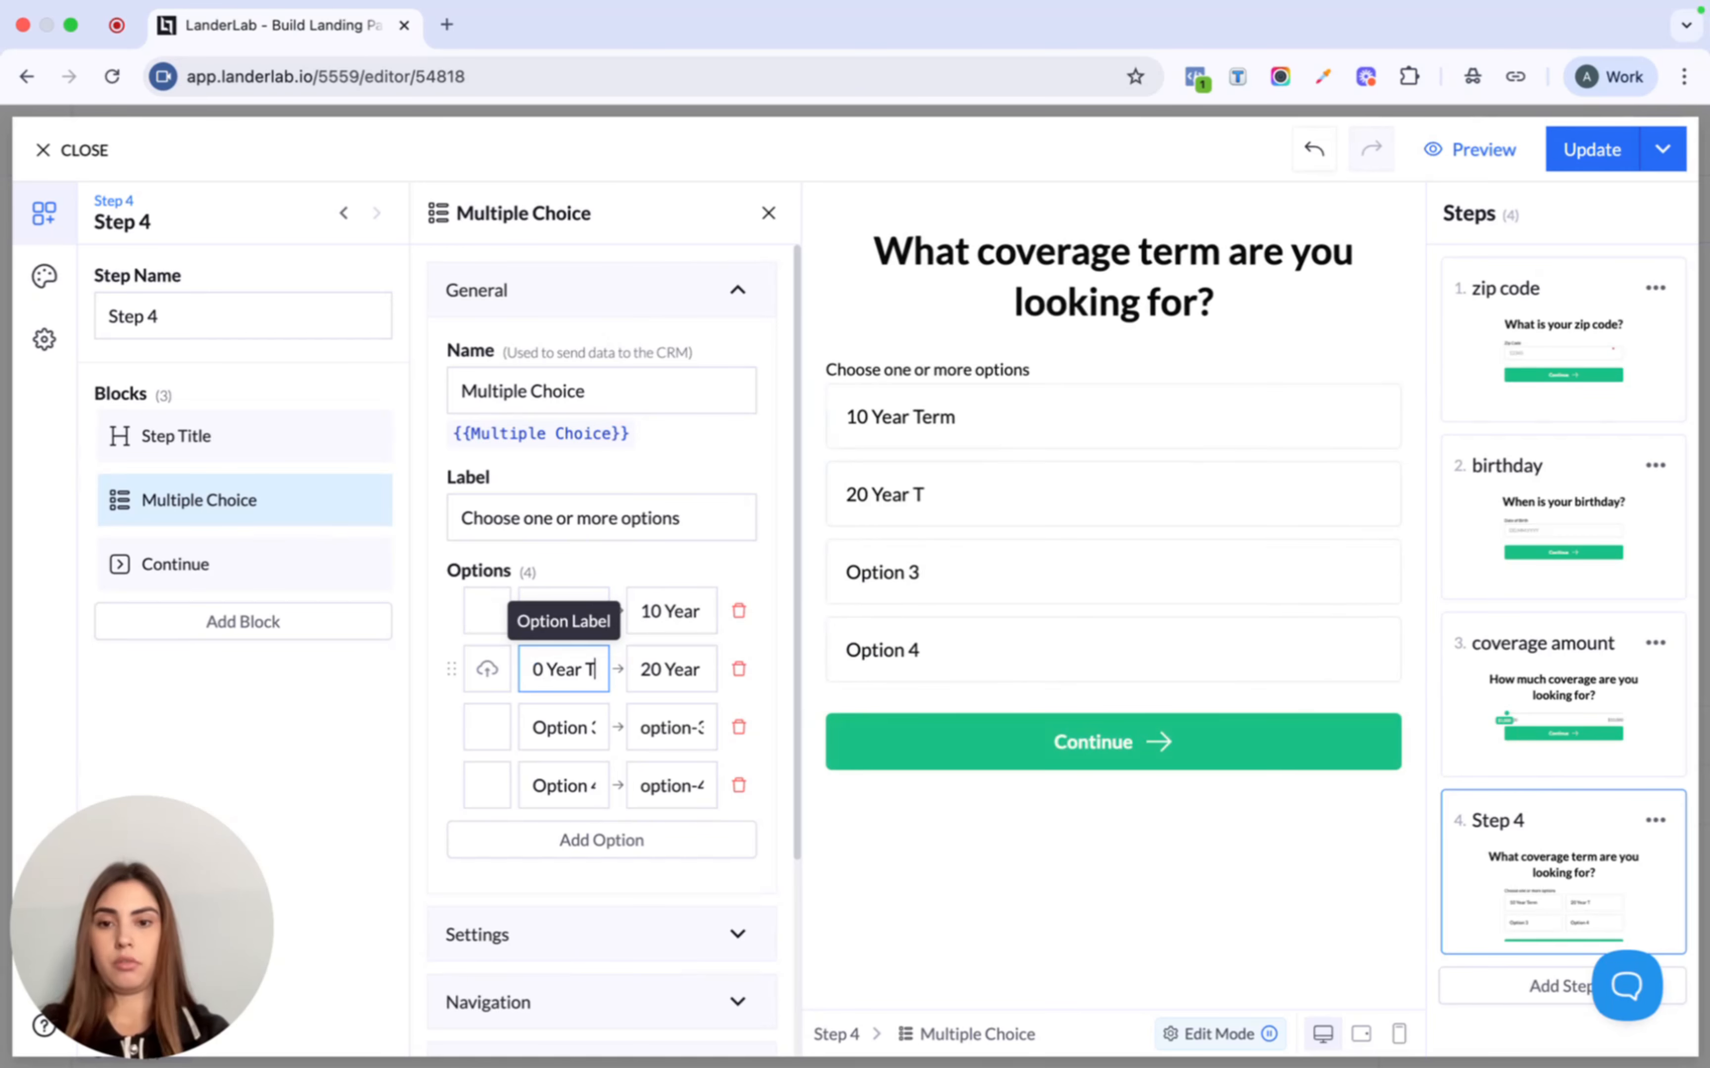
{"action": "type", "text": "erm"}
{"action": "double_click", "coordinate": [562, 727]}
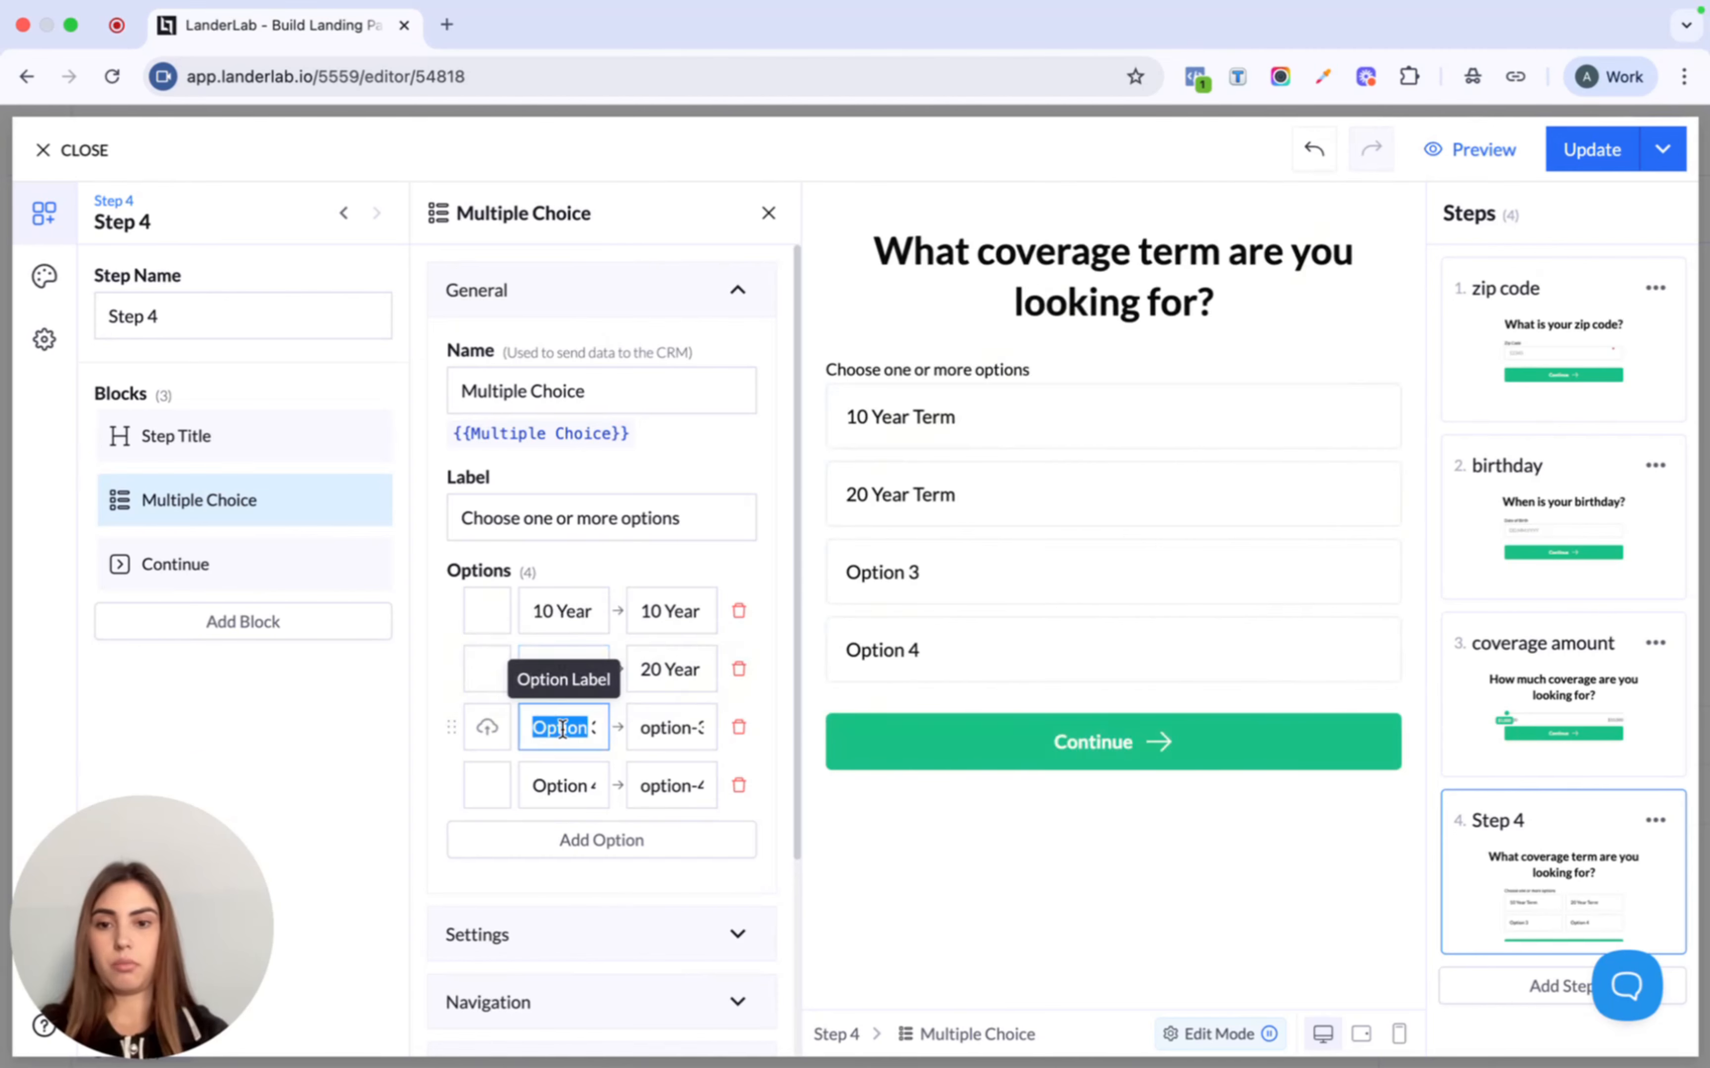
{"action": "type", "text": "3"}
{"action": "key", "text": "BackSpace"}
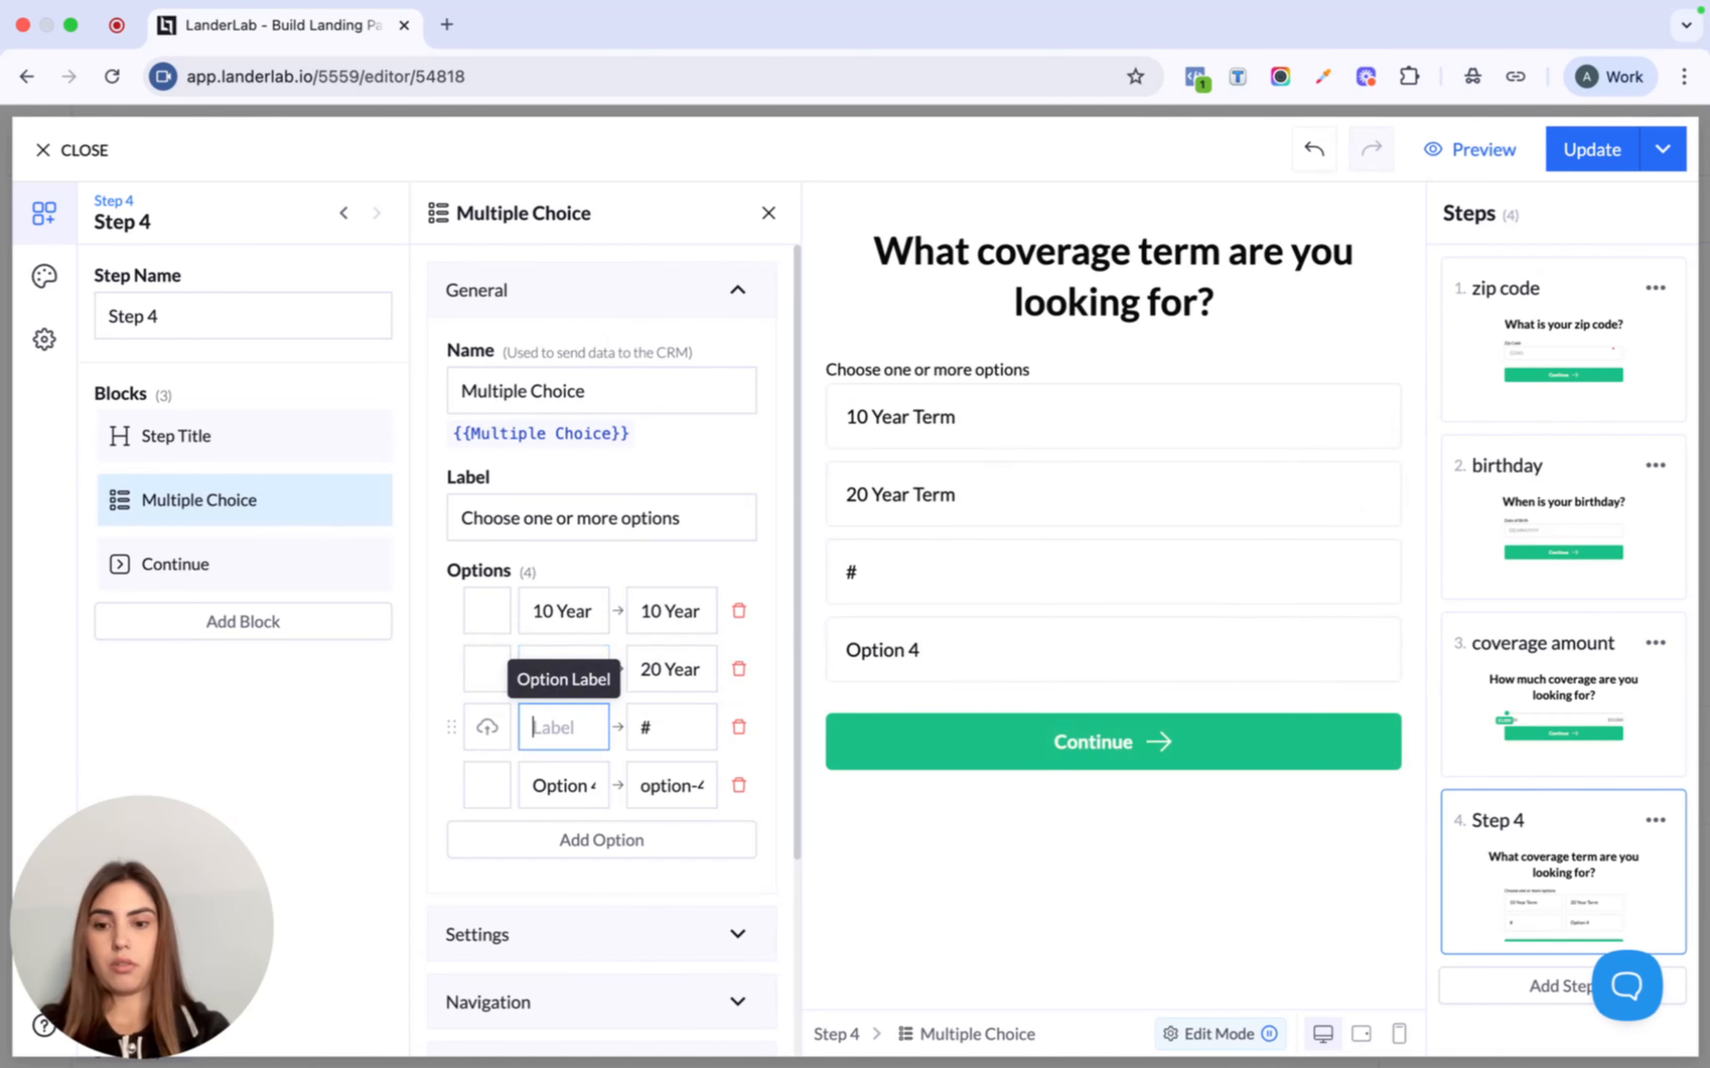
{"action": "type", "text": "30 Year"}
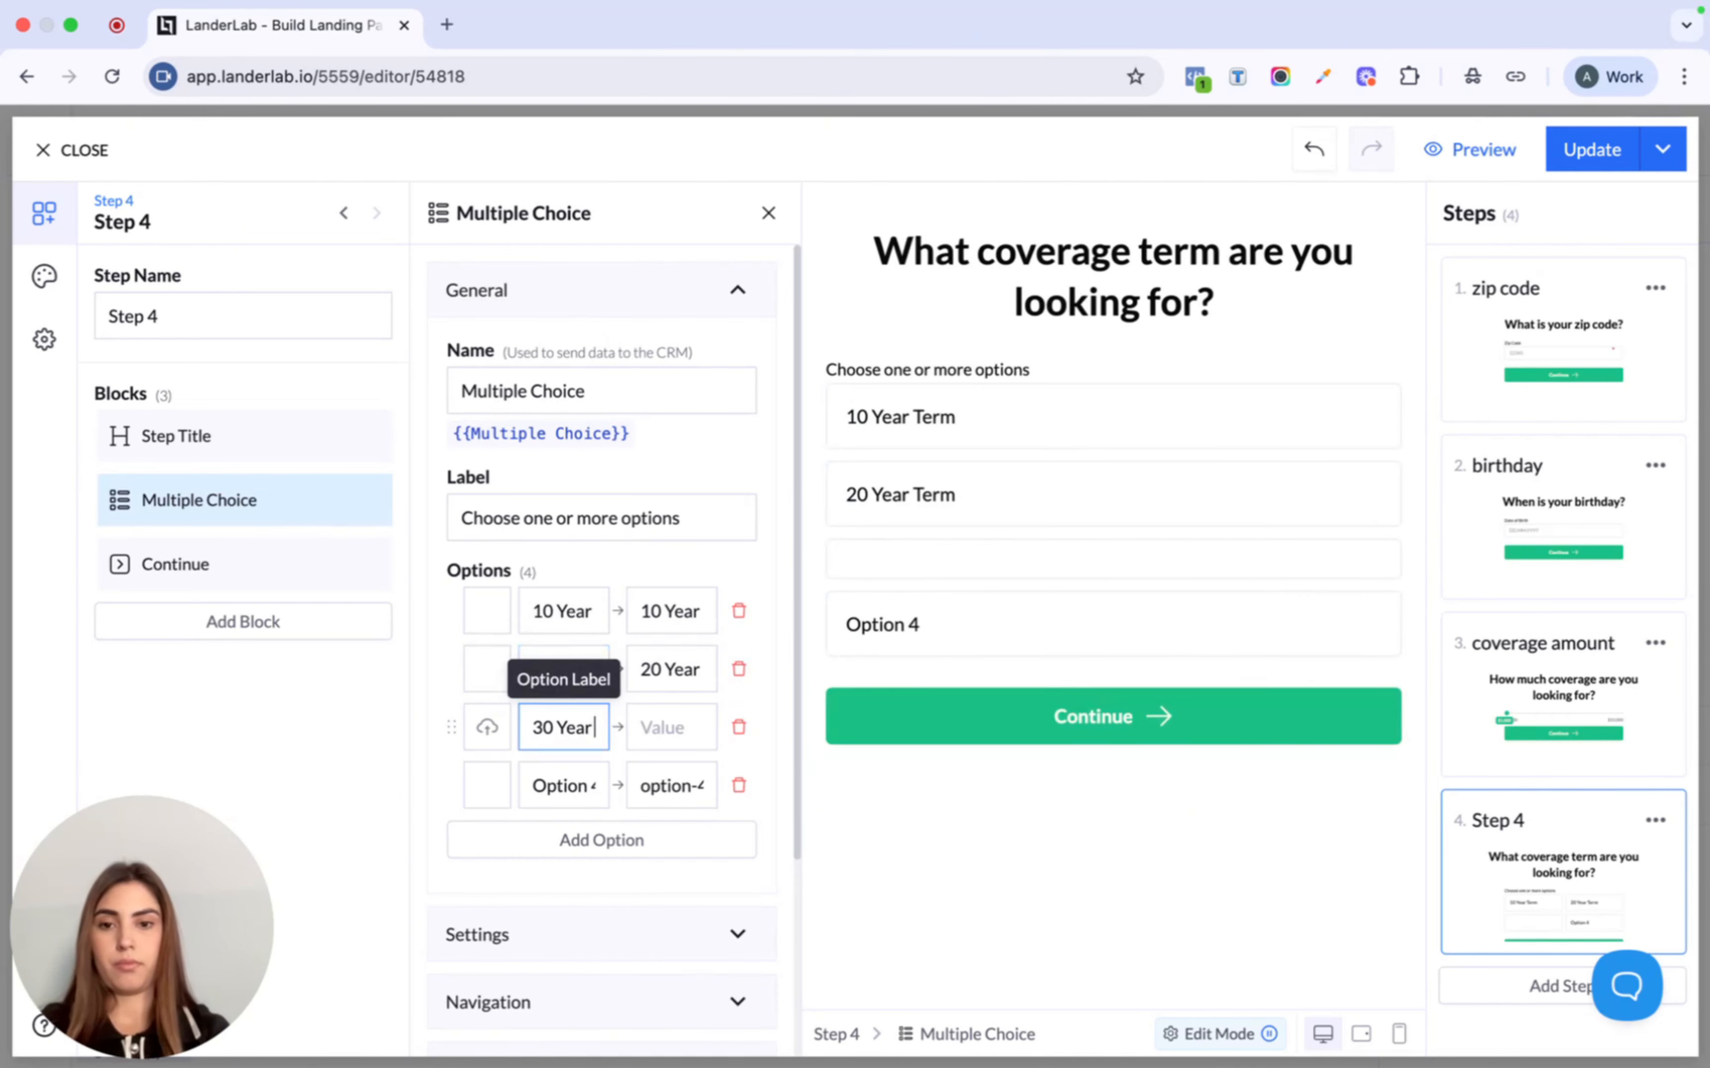
{"action": "type", "text": " Term"}
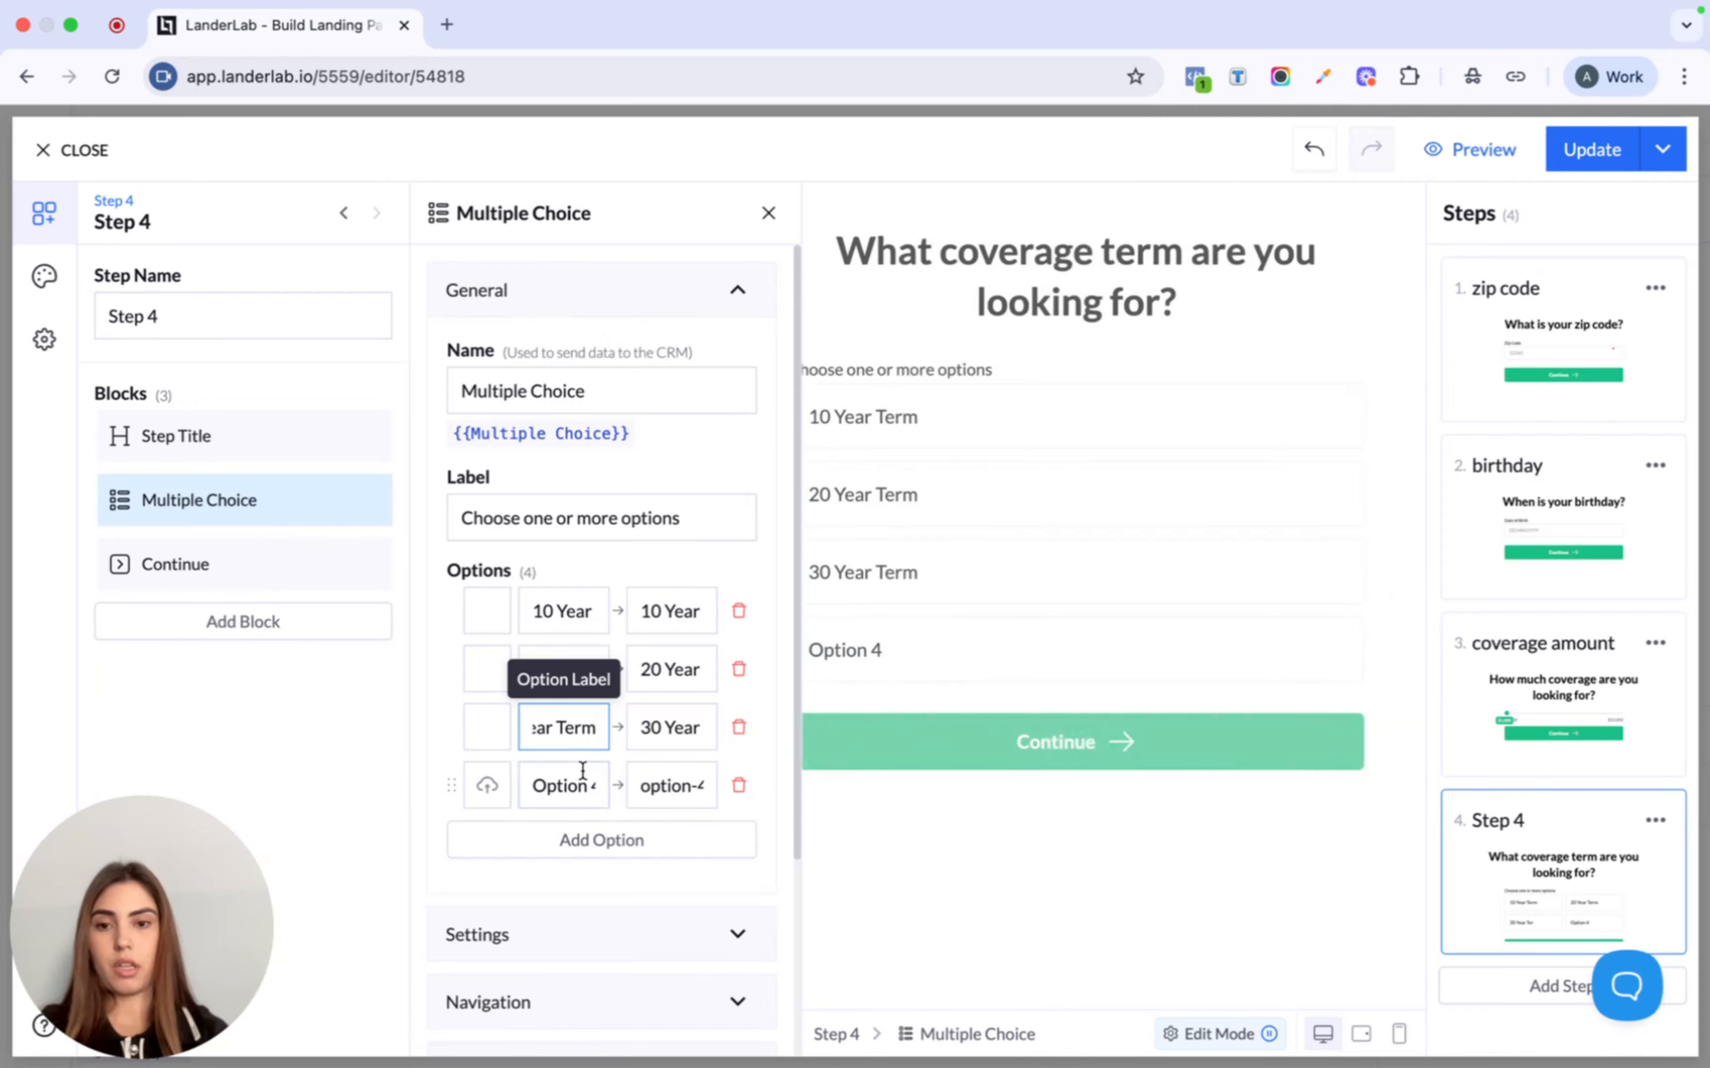
{"action": "double_click", "coordinate": [574, 783]}
{"action": "type", "text": "Not"}
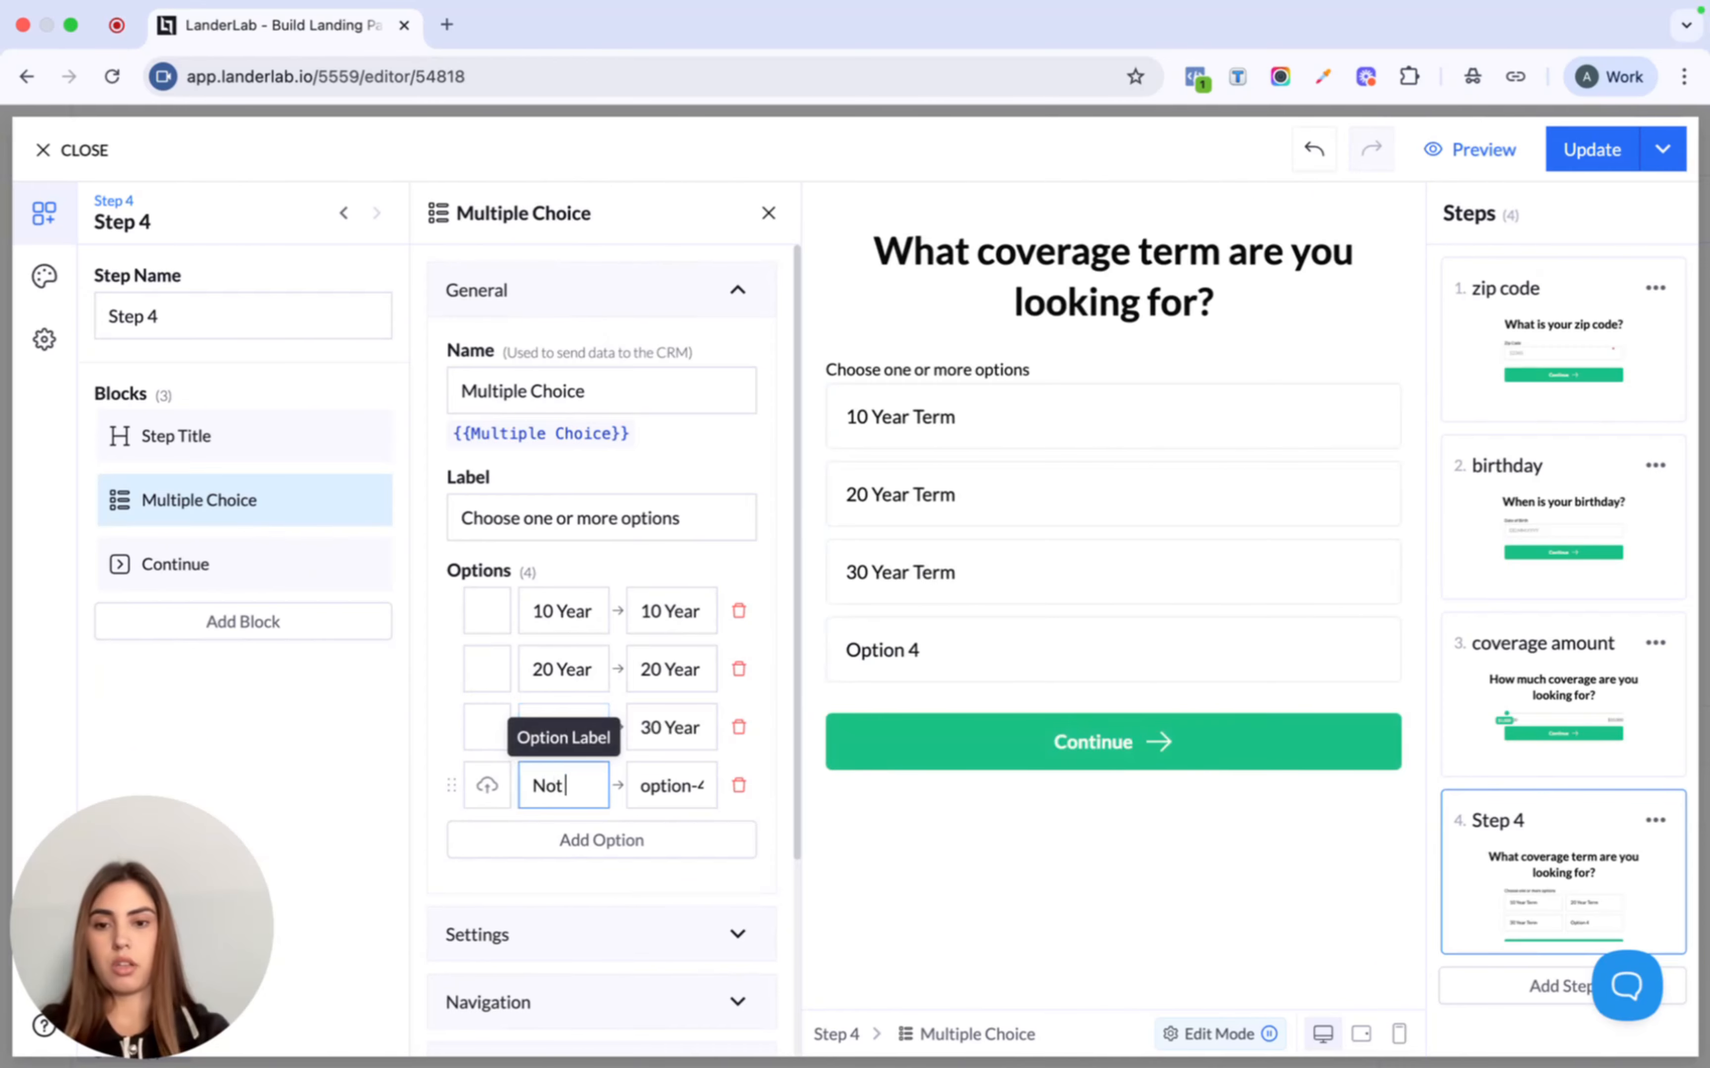
{"action": "type", "text": " sure yet"}
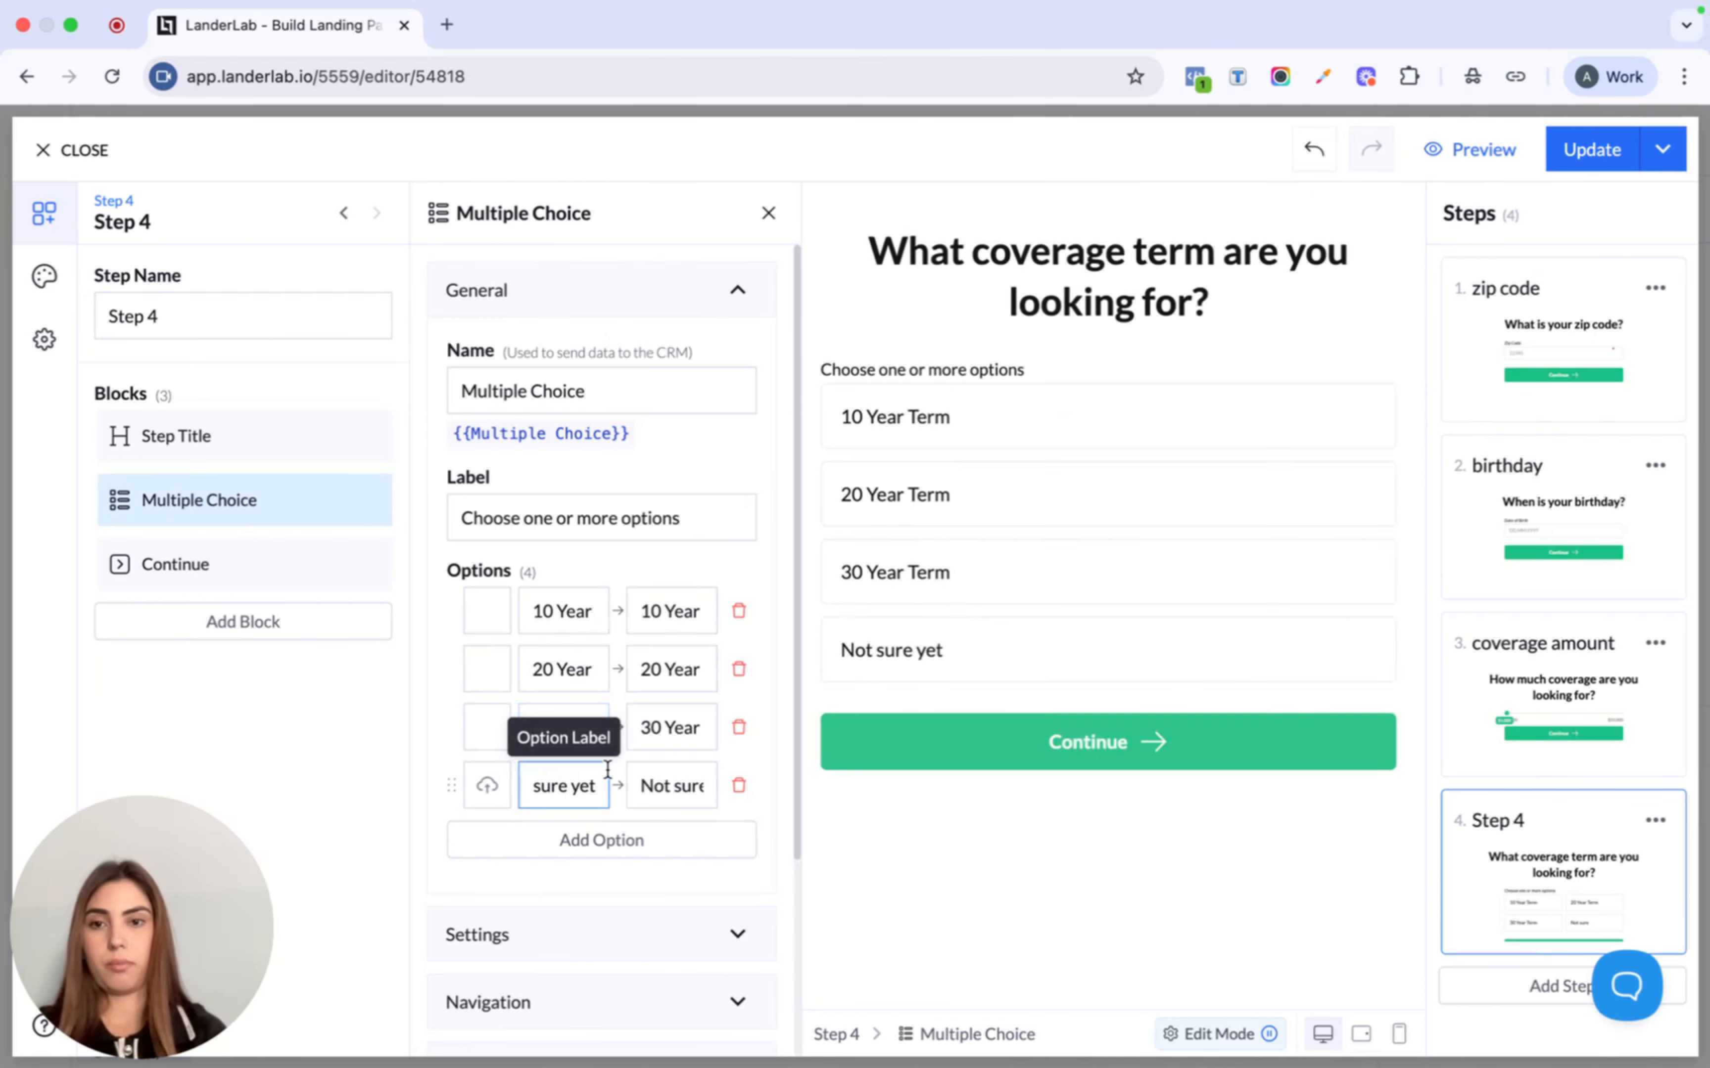
- Clear the multiple-choice question's label
{"action": "left_click", "coordinate": [732, 499]}
{"action": "triple_click", "coordinate": [726, 513]}
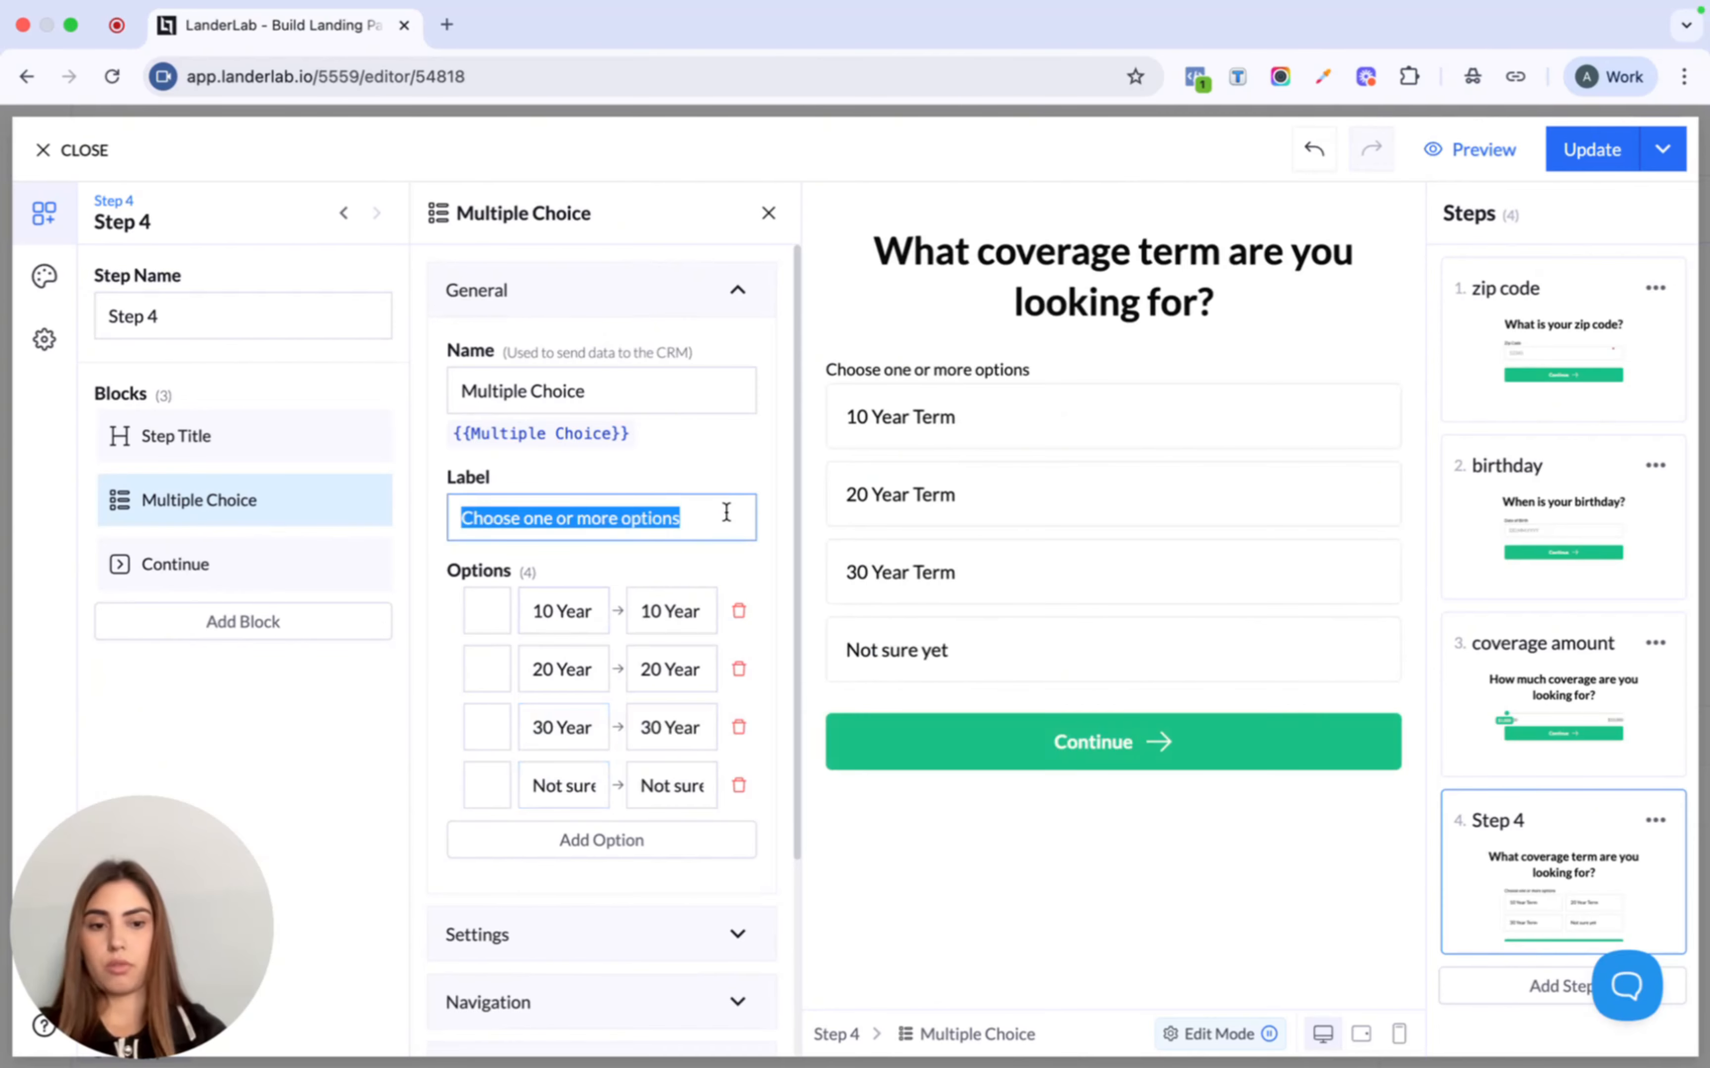
{"action": "key", "text": "BackSpace"}
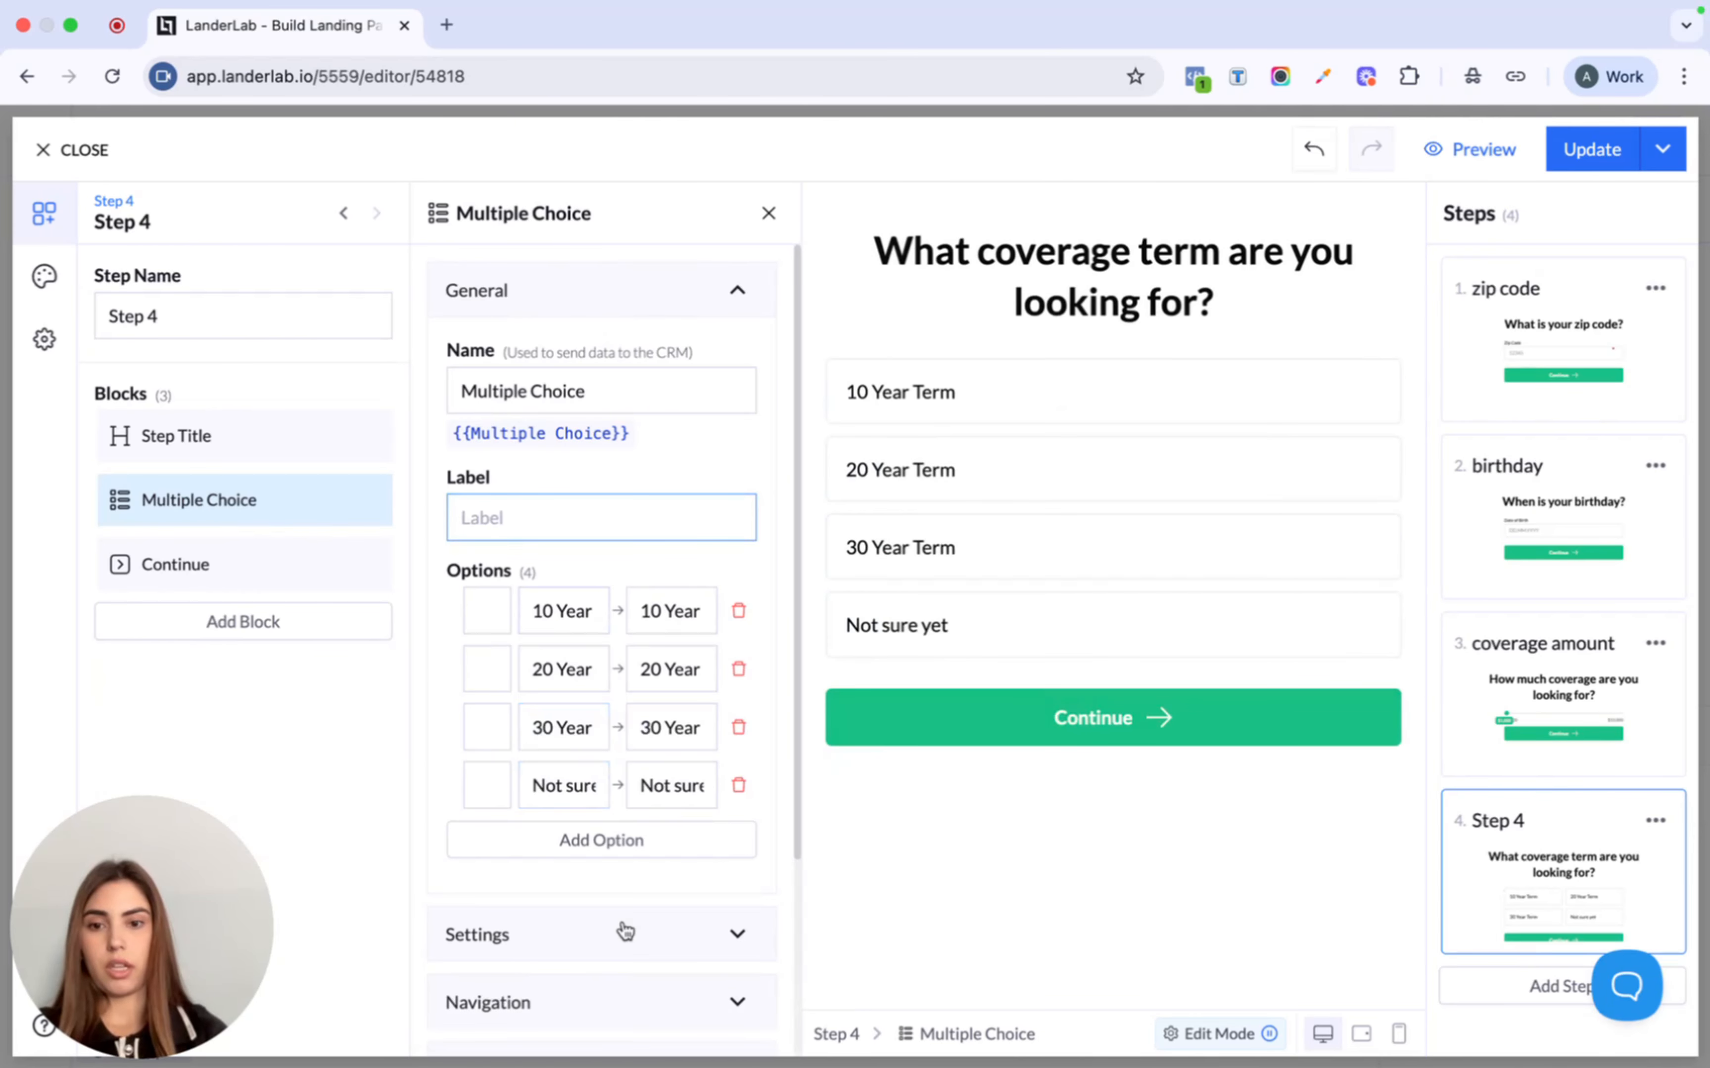
{"action": "scroll", "coordinate": [625, 932], "scroll_direction": "down", "scroll_amount": 3}
- Set the question's navigation to Conditional, leaving multiple selection off
{"action": "left_click", "coordinate": [625, 721]}
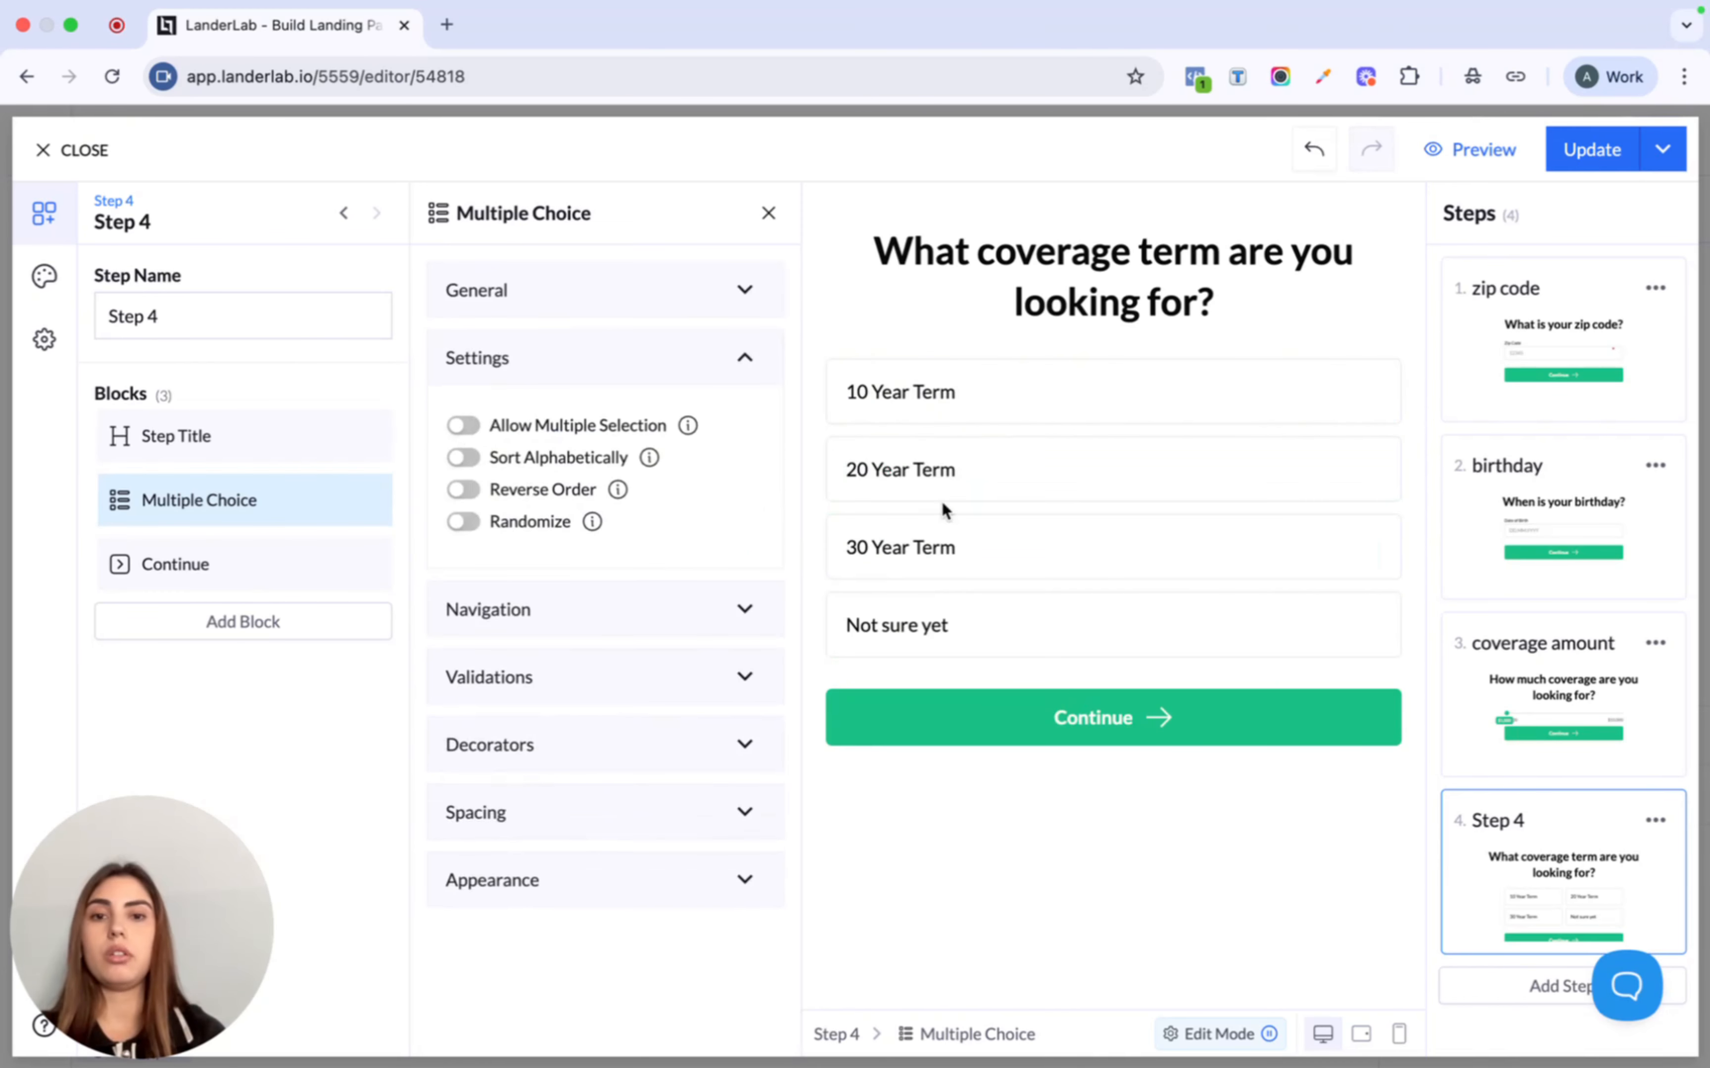
{"action": "left_click", "coordinate": [464, 425]}
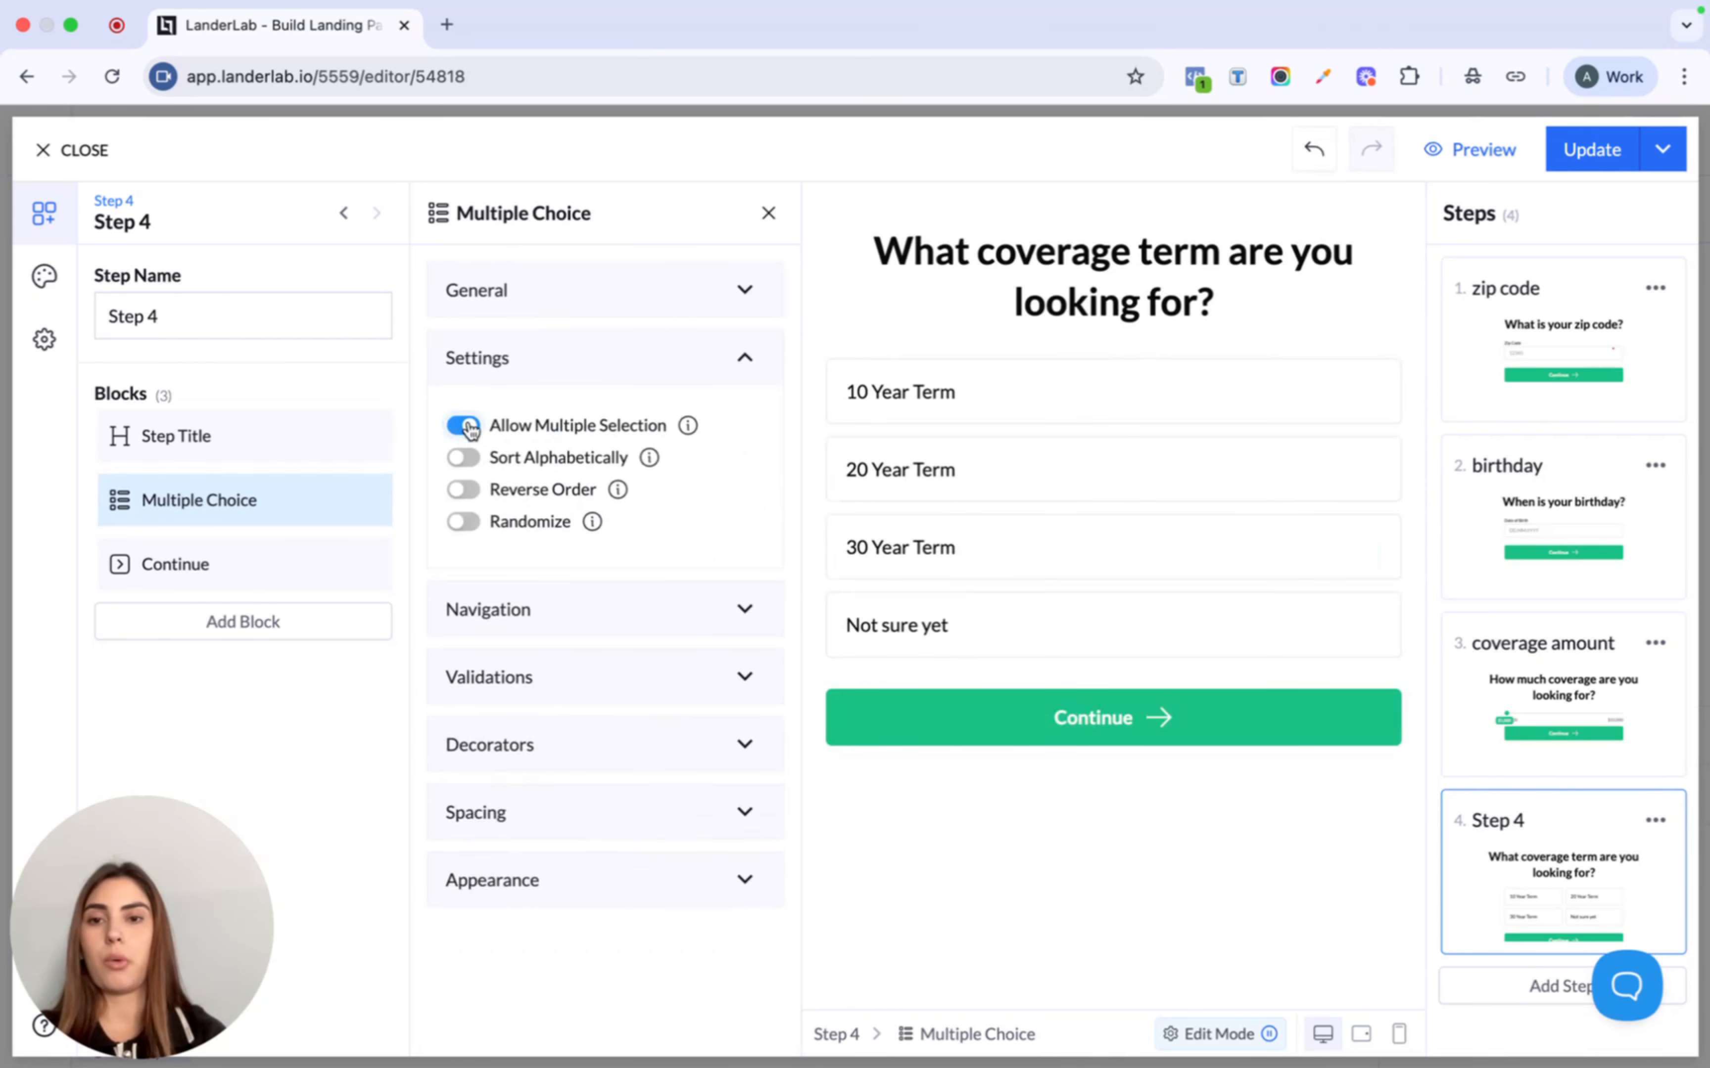
{"action": "left_click", "coordinate": [464, 425]}
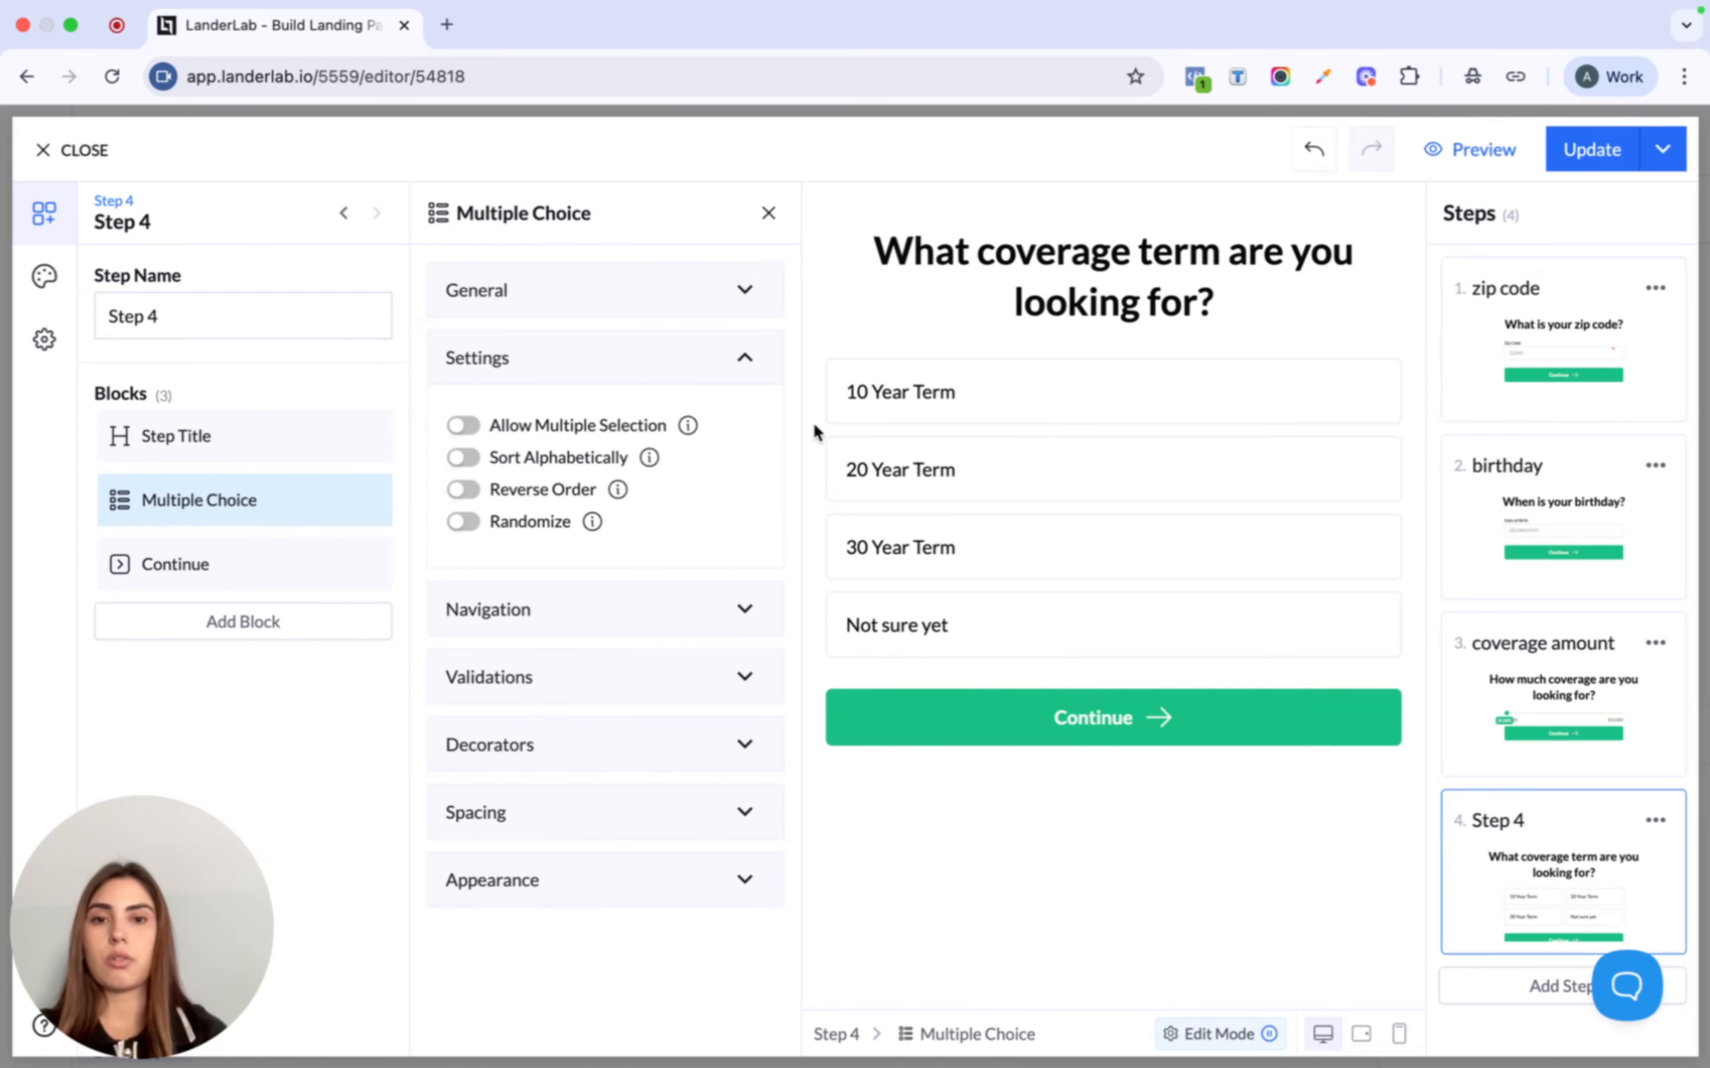
{"action": "left_click", "coordinate": [581, 612]}
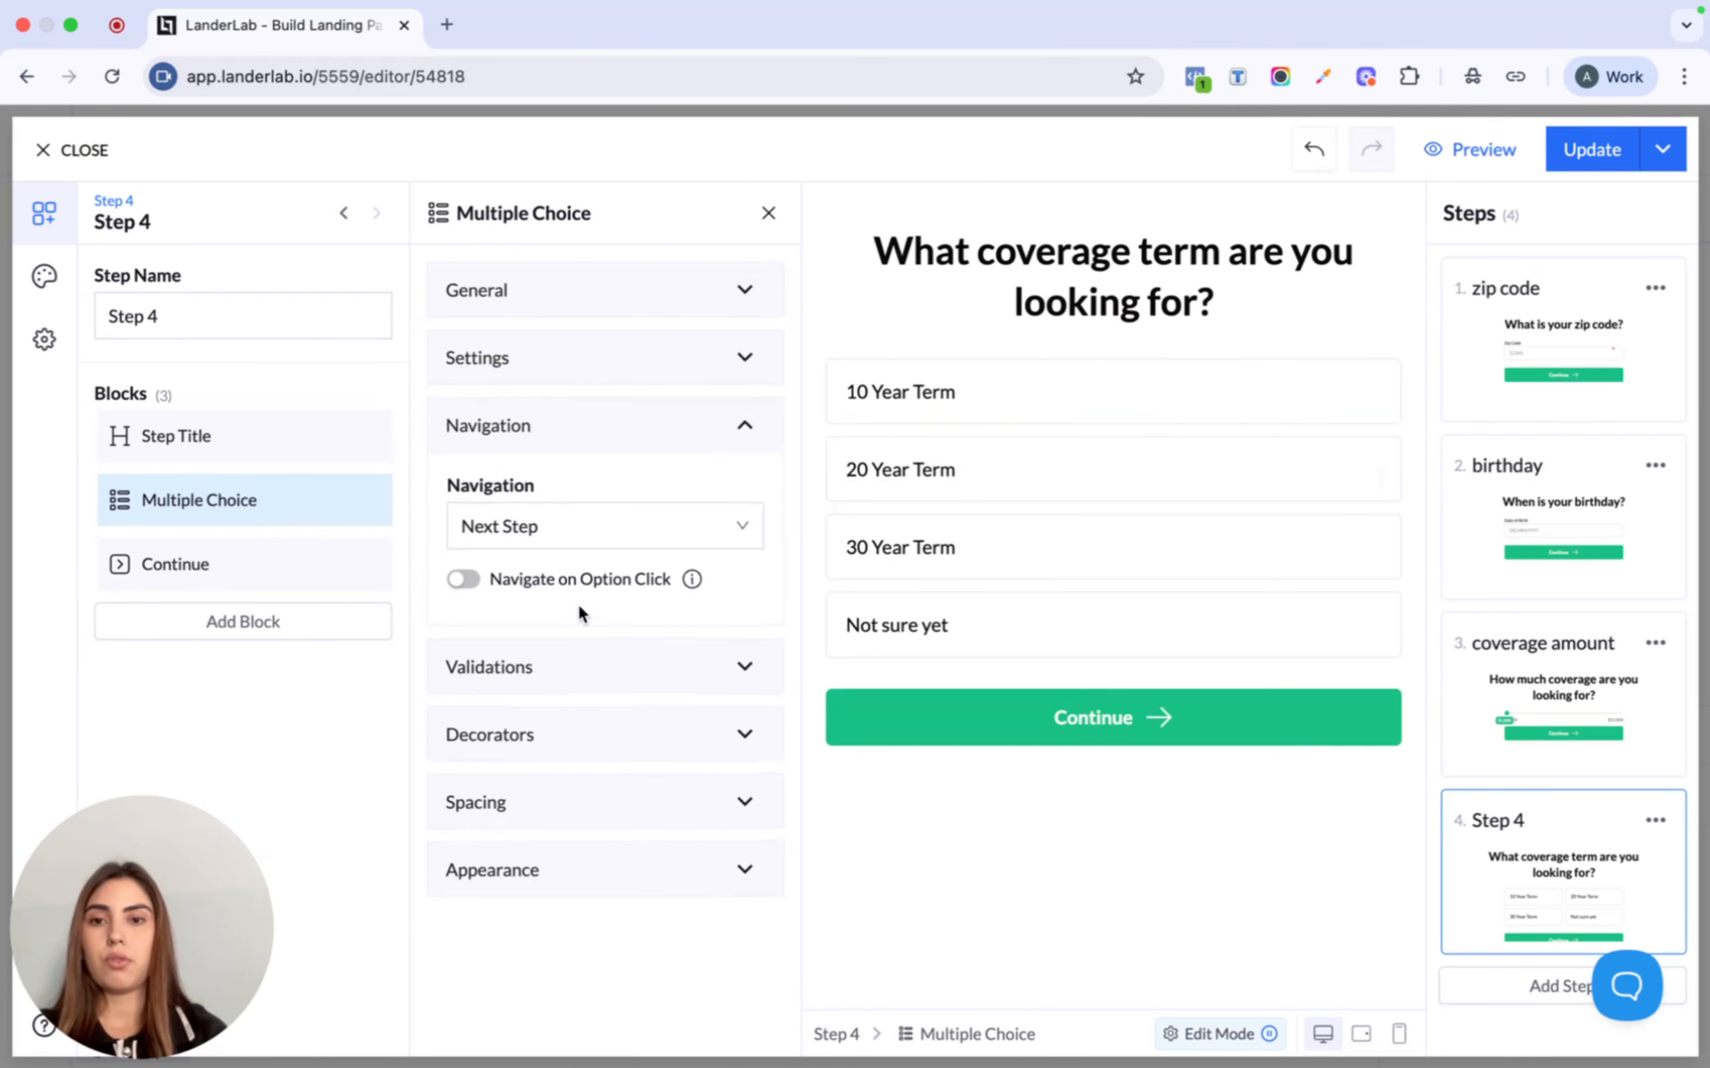
{"action": "left_click", "coordinate": [506, 533]}
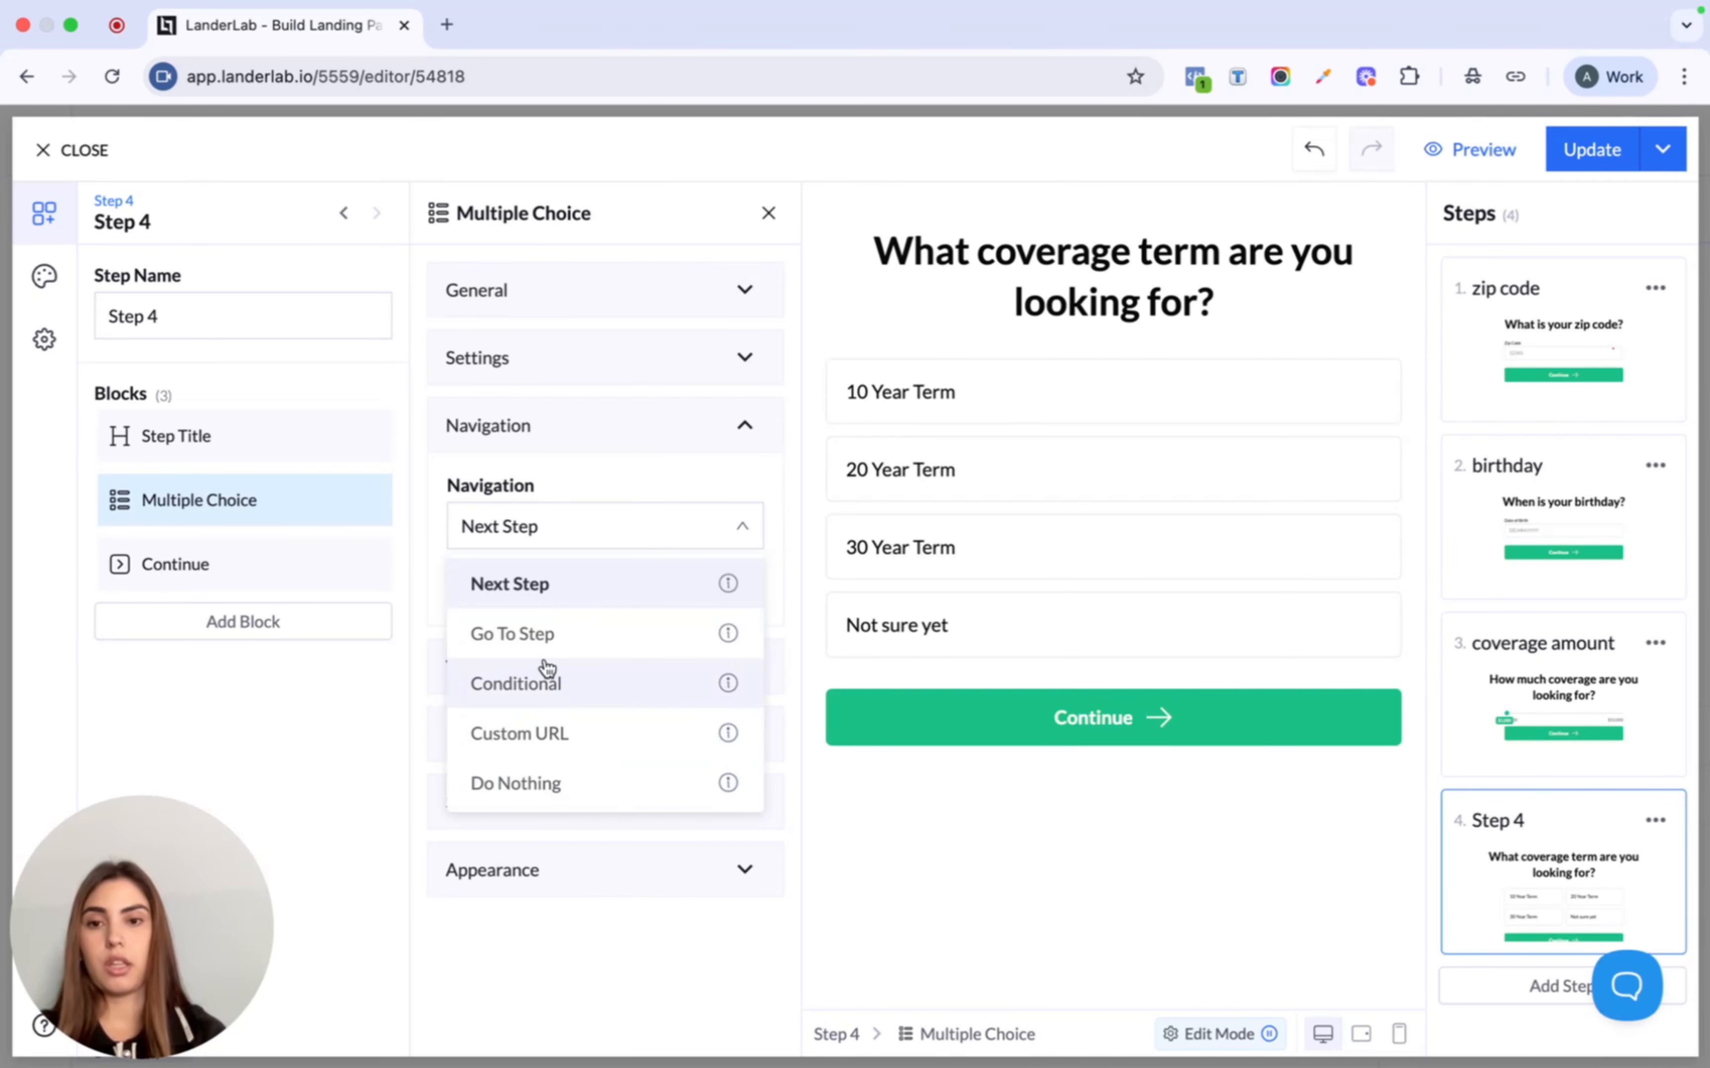
{"action": "left_click", "coordinate": [546, 696]}
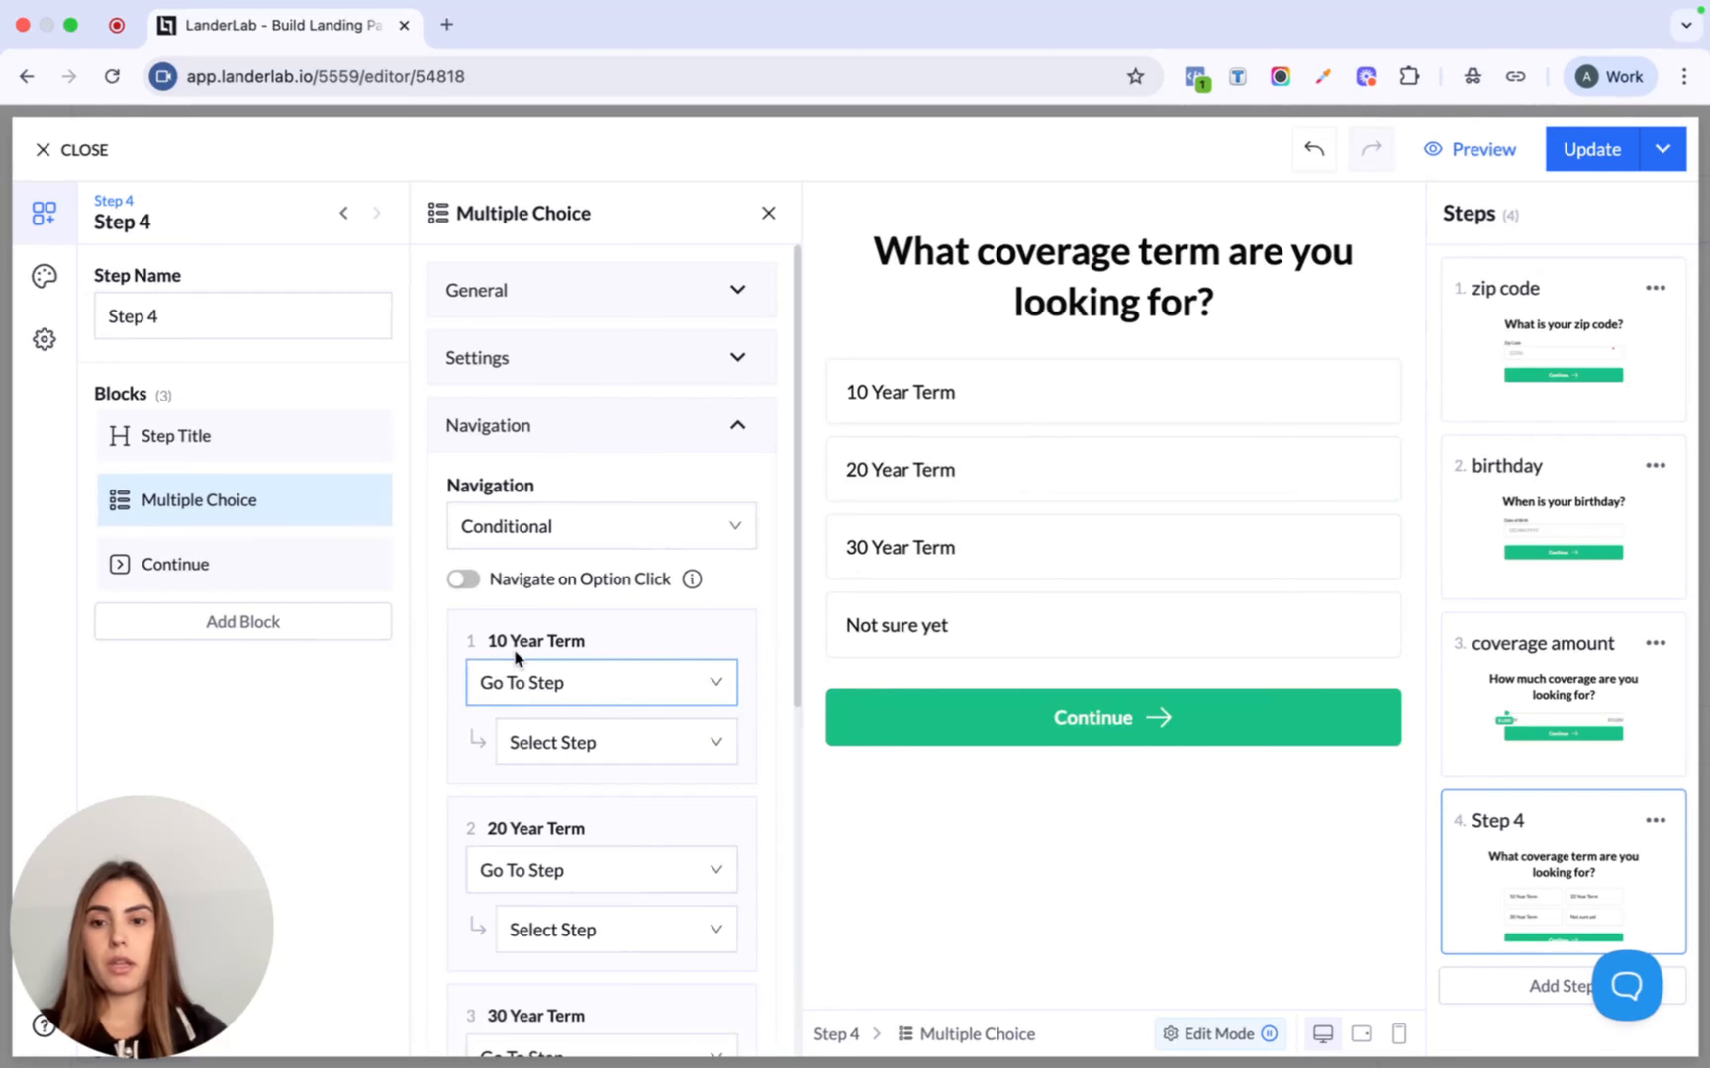
- Revert navigation to Next Step, auto-advance on answer, and delete step 4's Continue button
{"action": "left_click", "coordinate": [609, 748]}
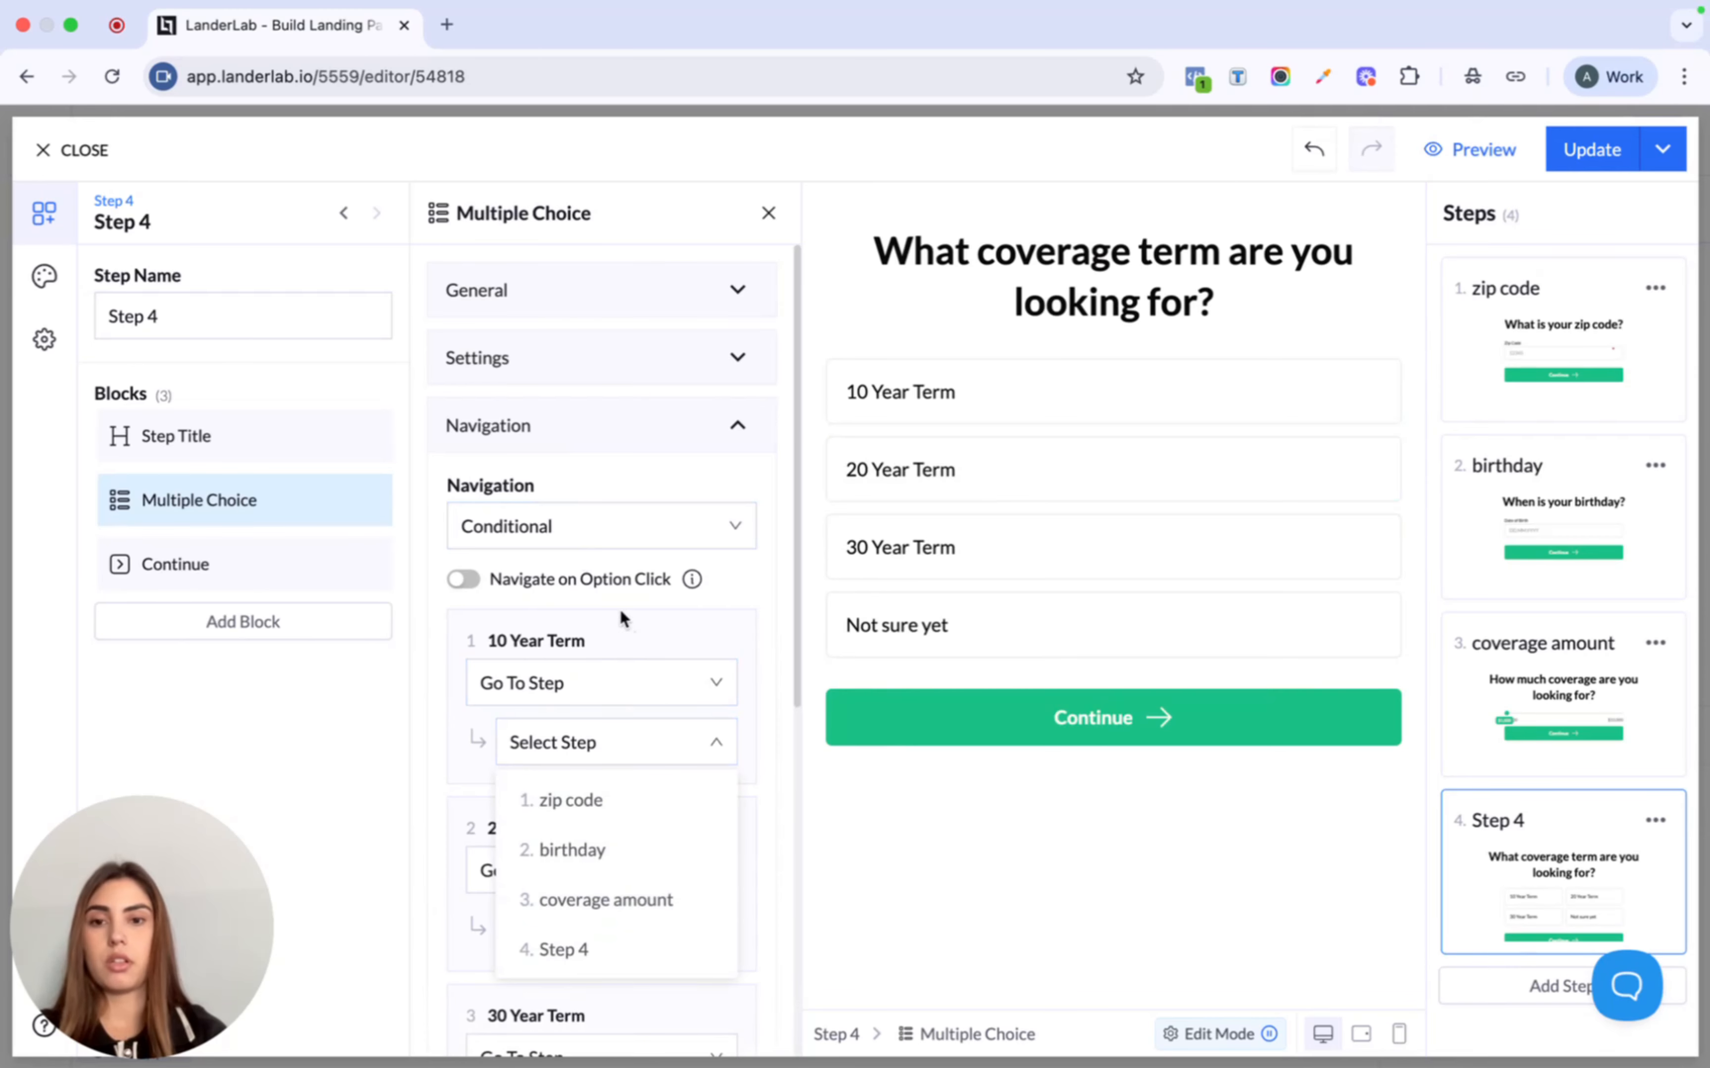
{"action": "left_click", "coordinate": [601, 527]}
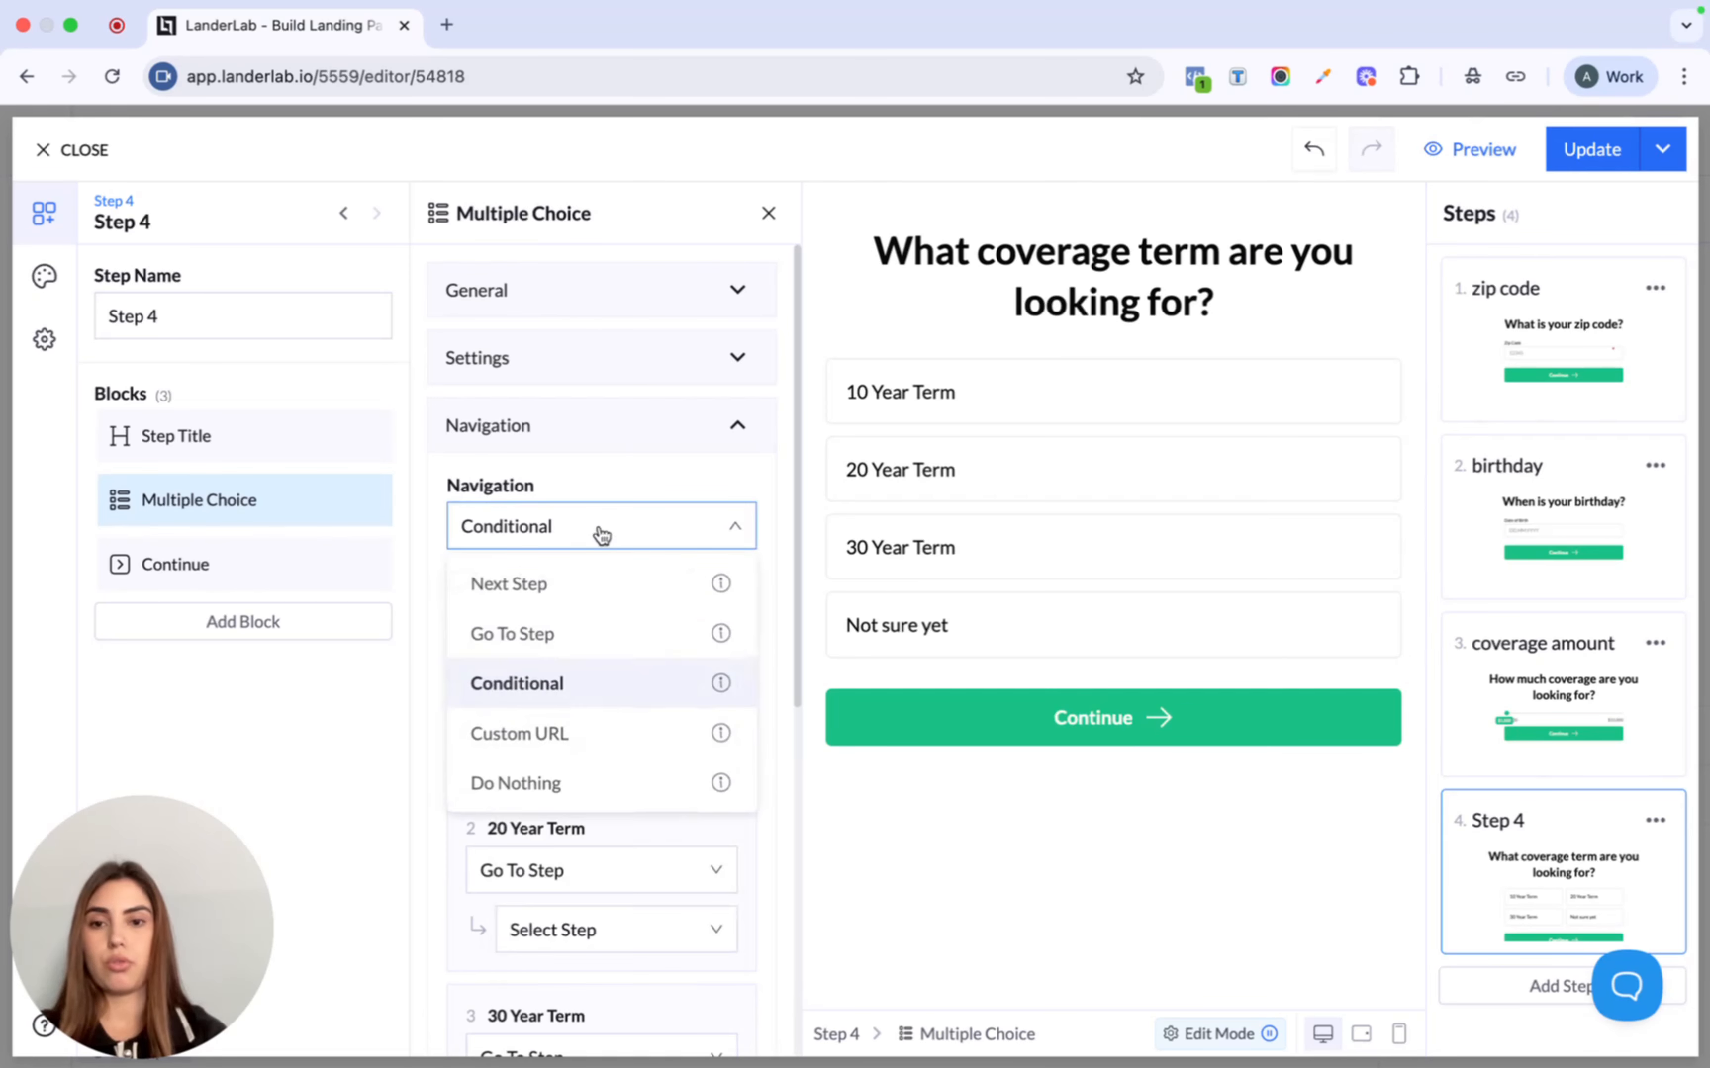
{"action": "left_click", "coordinate": [591, 584]}
{"action": "left_click", "coordinate": [472, 584]}
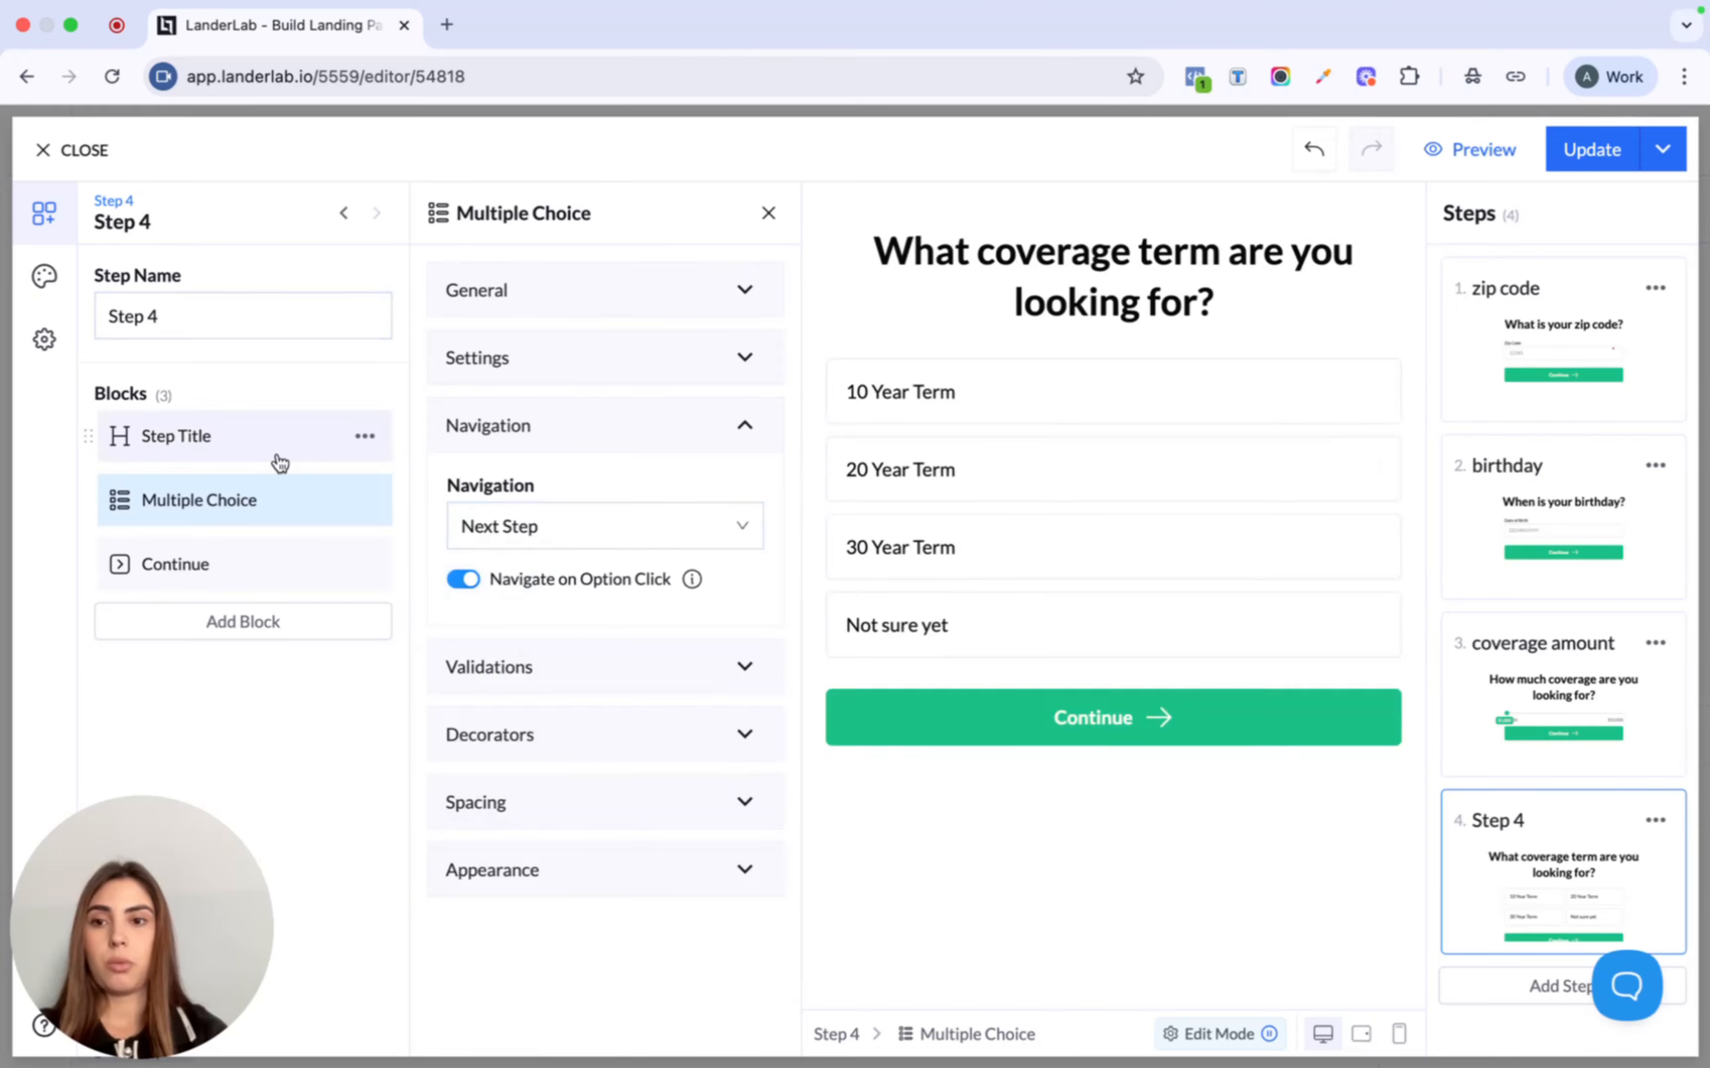
{"action": "left_click", "coordinate": [368, 564]}
{"action": "left_click", "coordinate": [297, 734]}
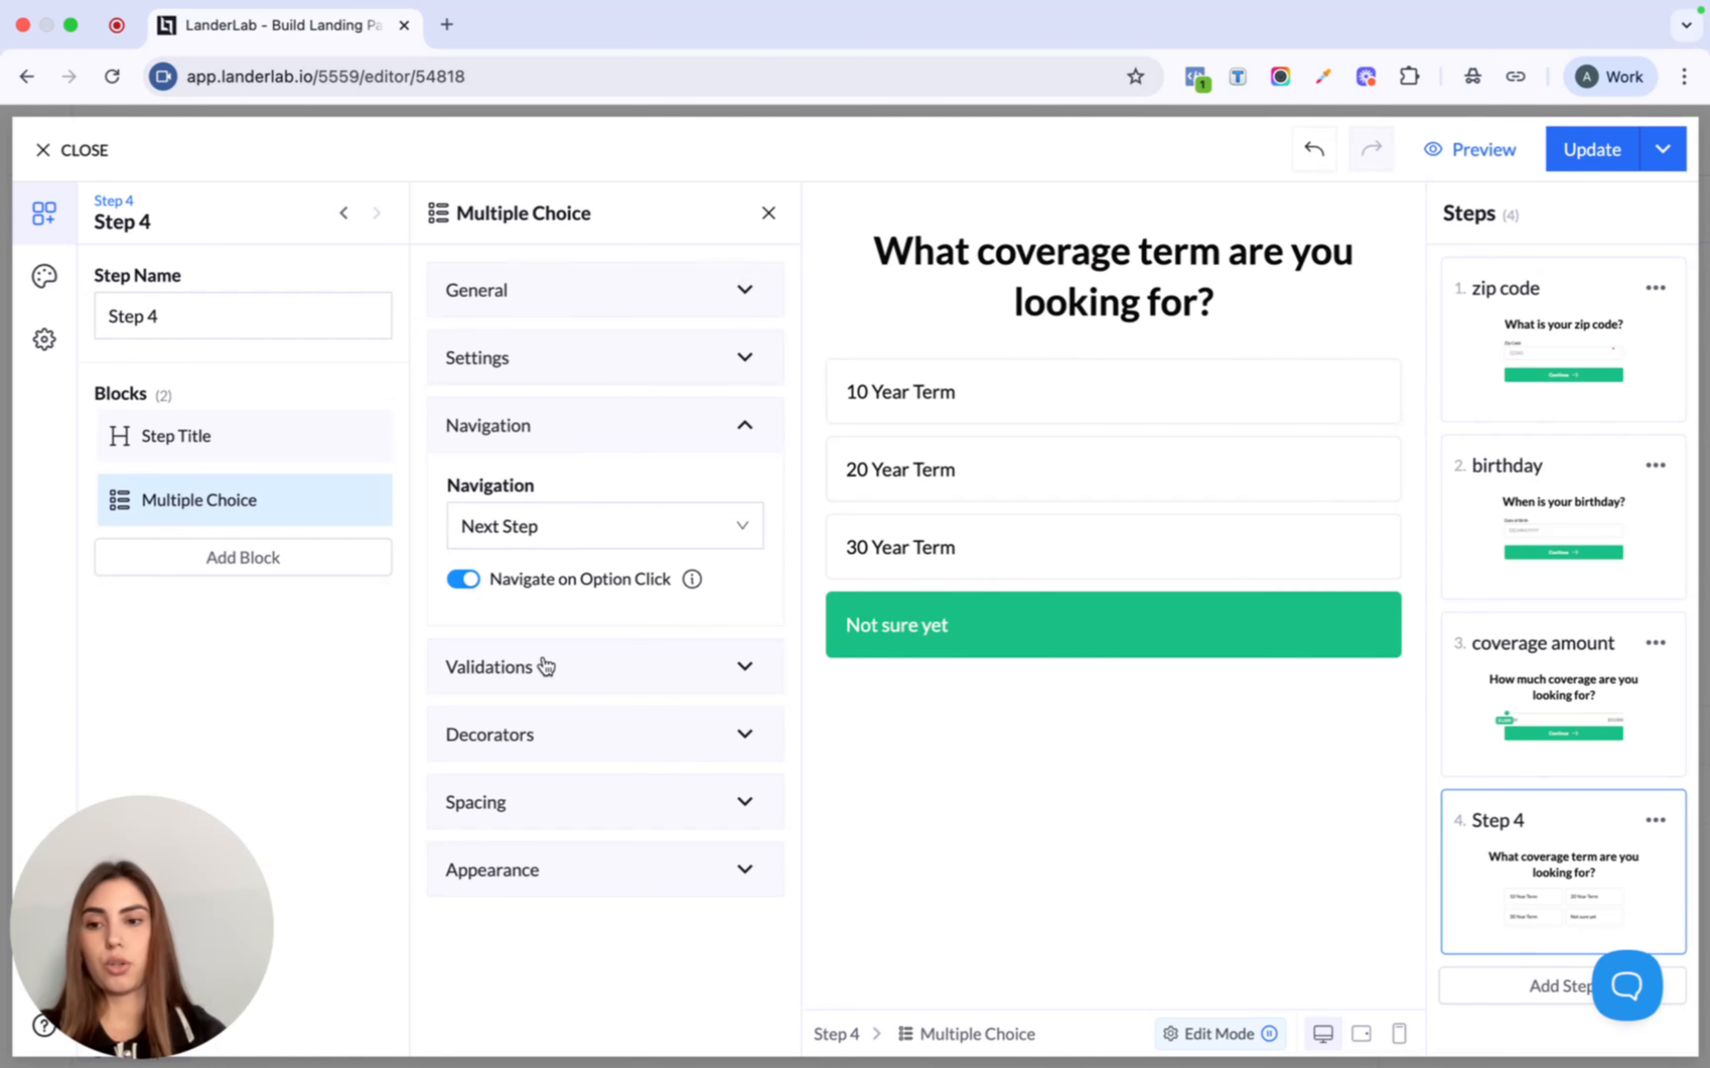
- Rename step 4 to 'covereage term' and add a fifth step
{"action": "left_click", "coordinate": [250, 312]}
{"action": "triple_click", "coordinate": [251, 312]}
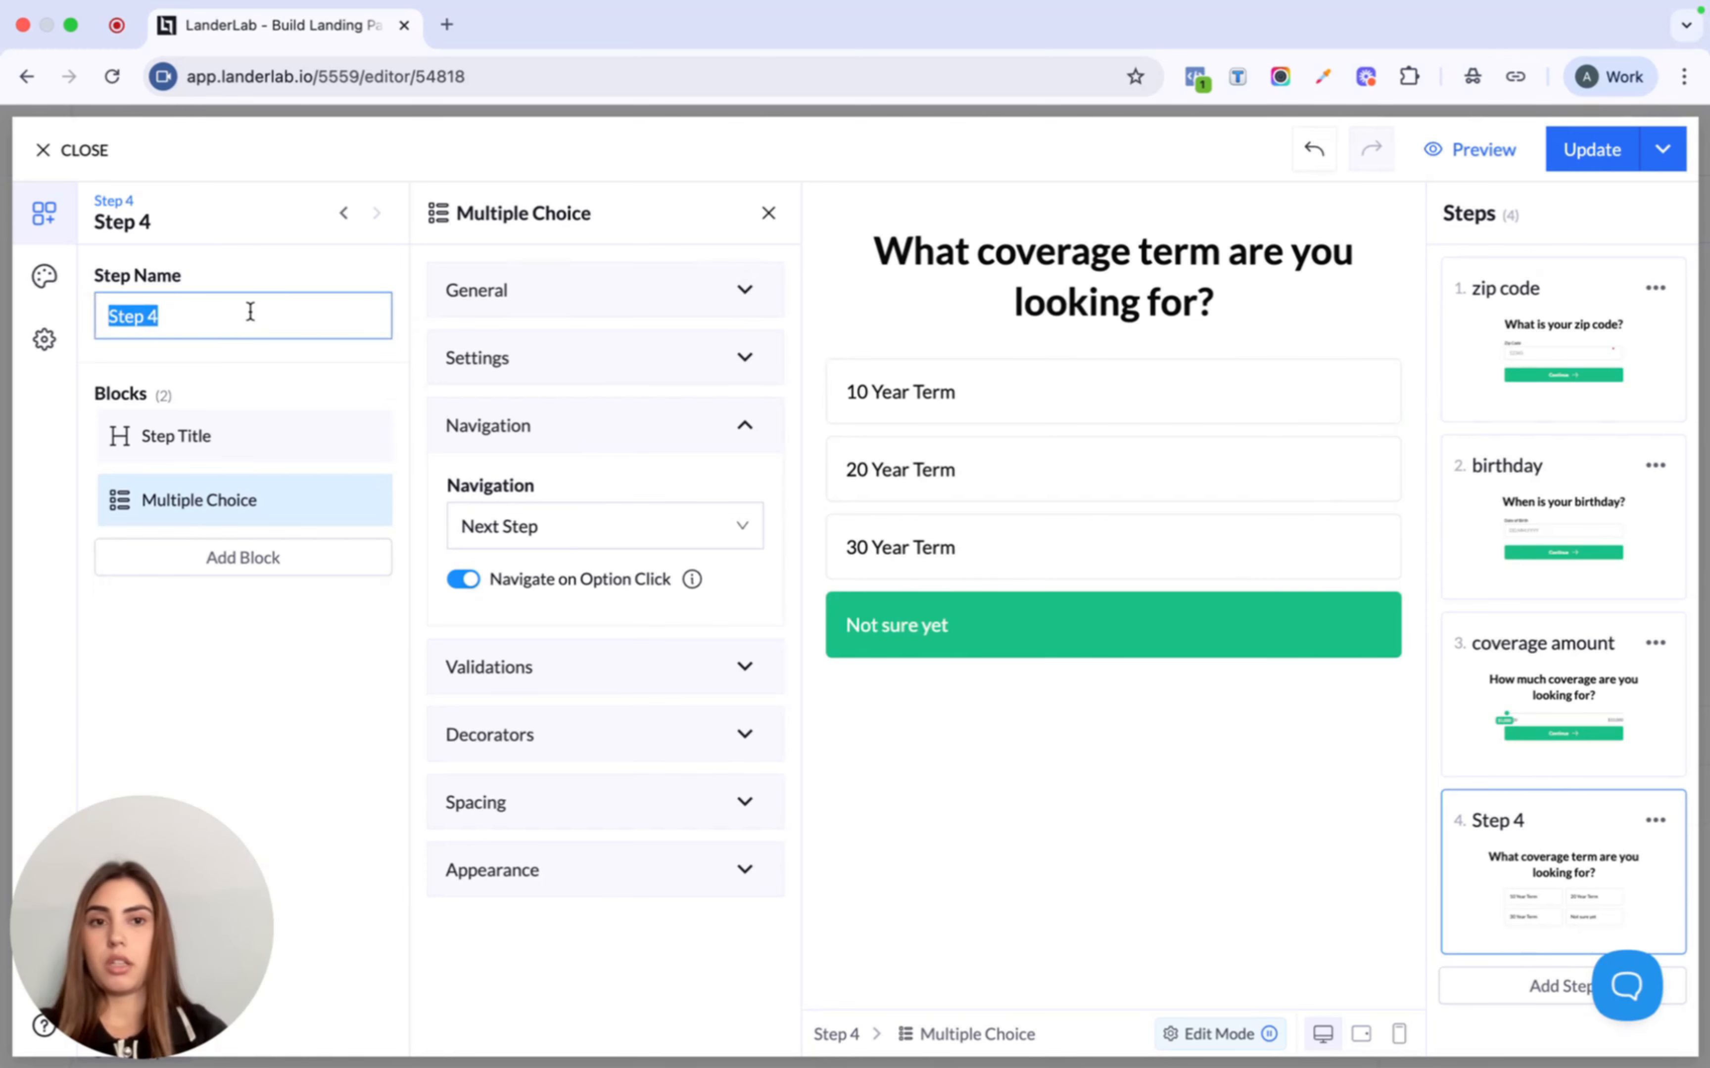
{"action": "type", "text": "covere"}
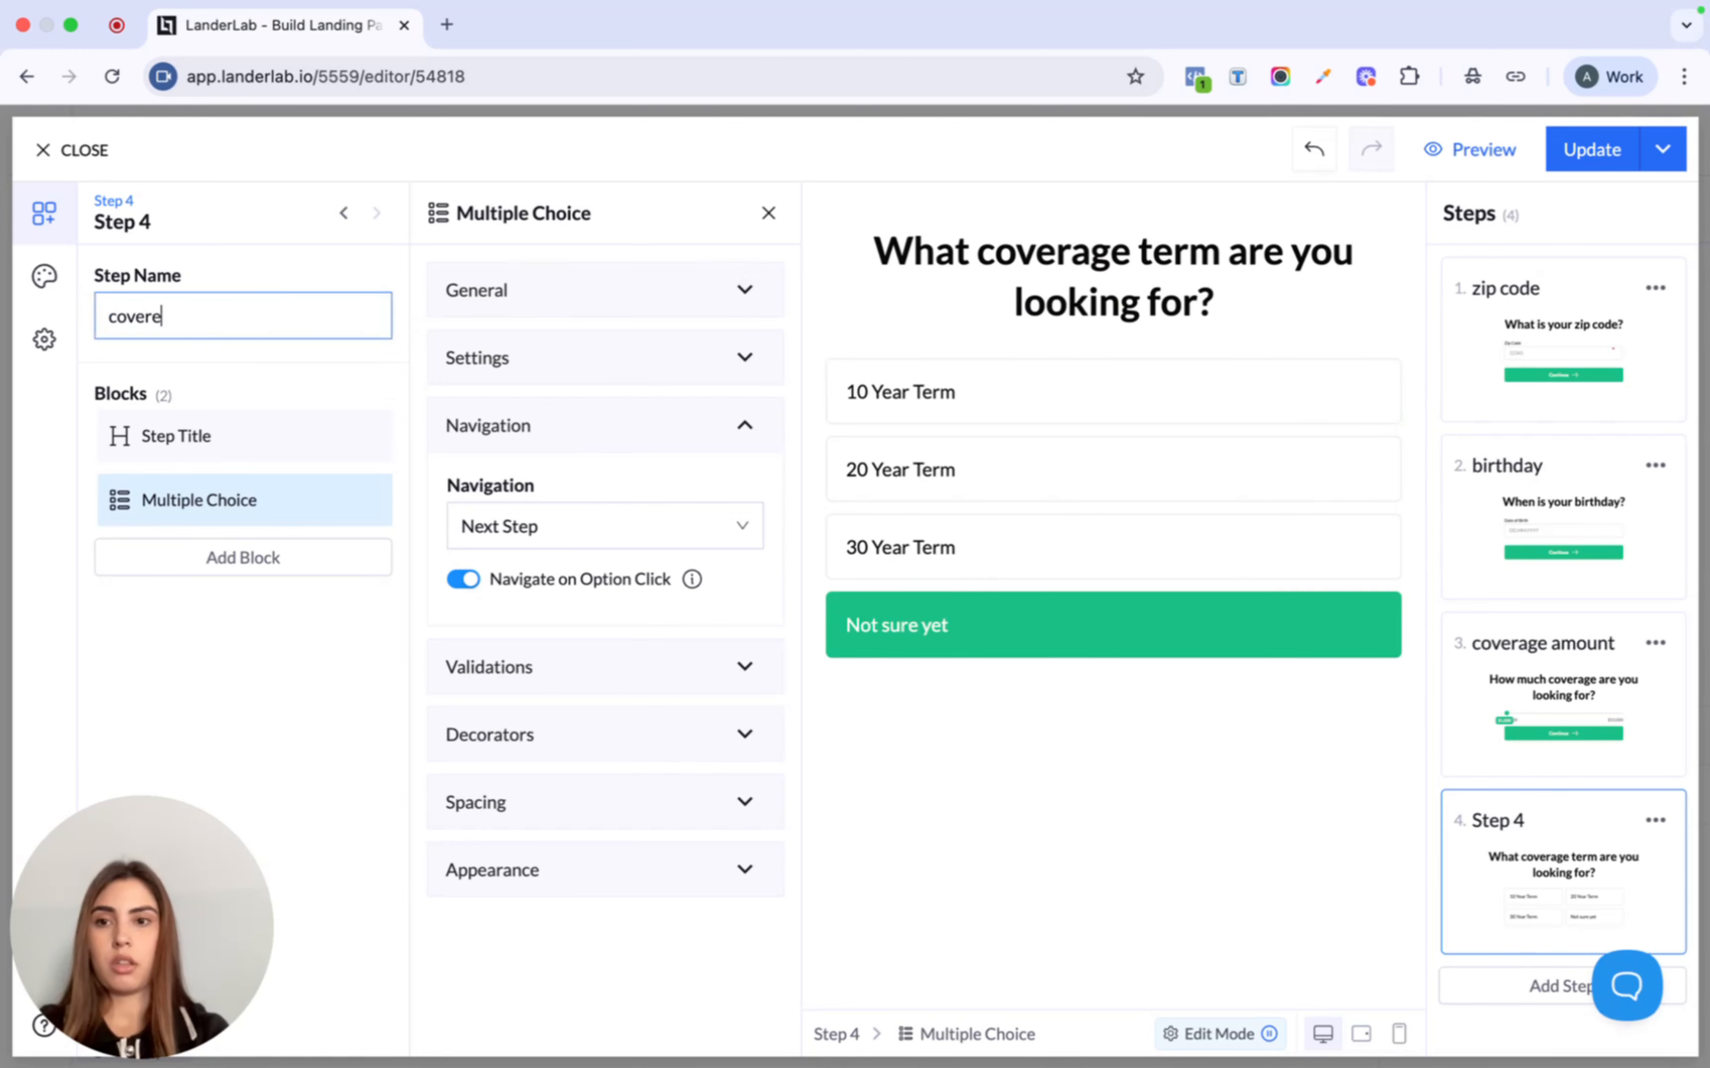
{"action": "type", "text": "age term"}
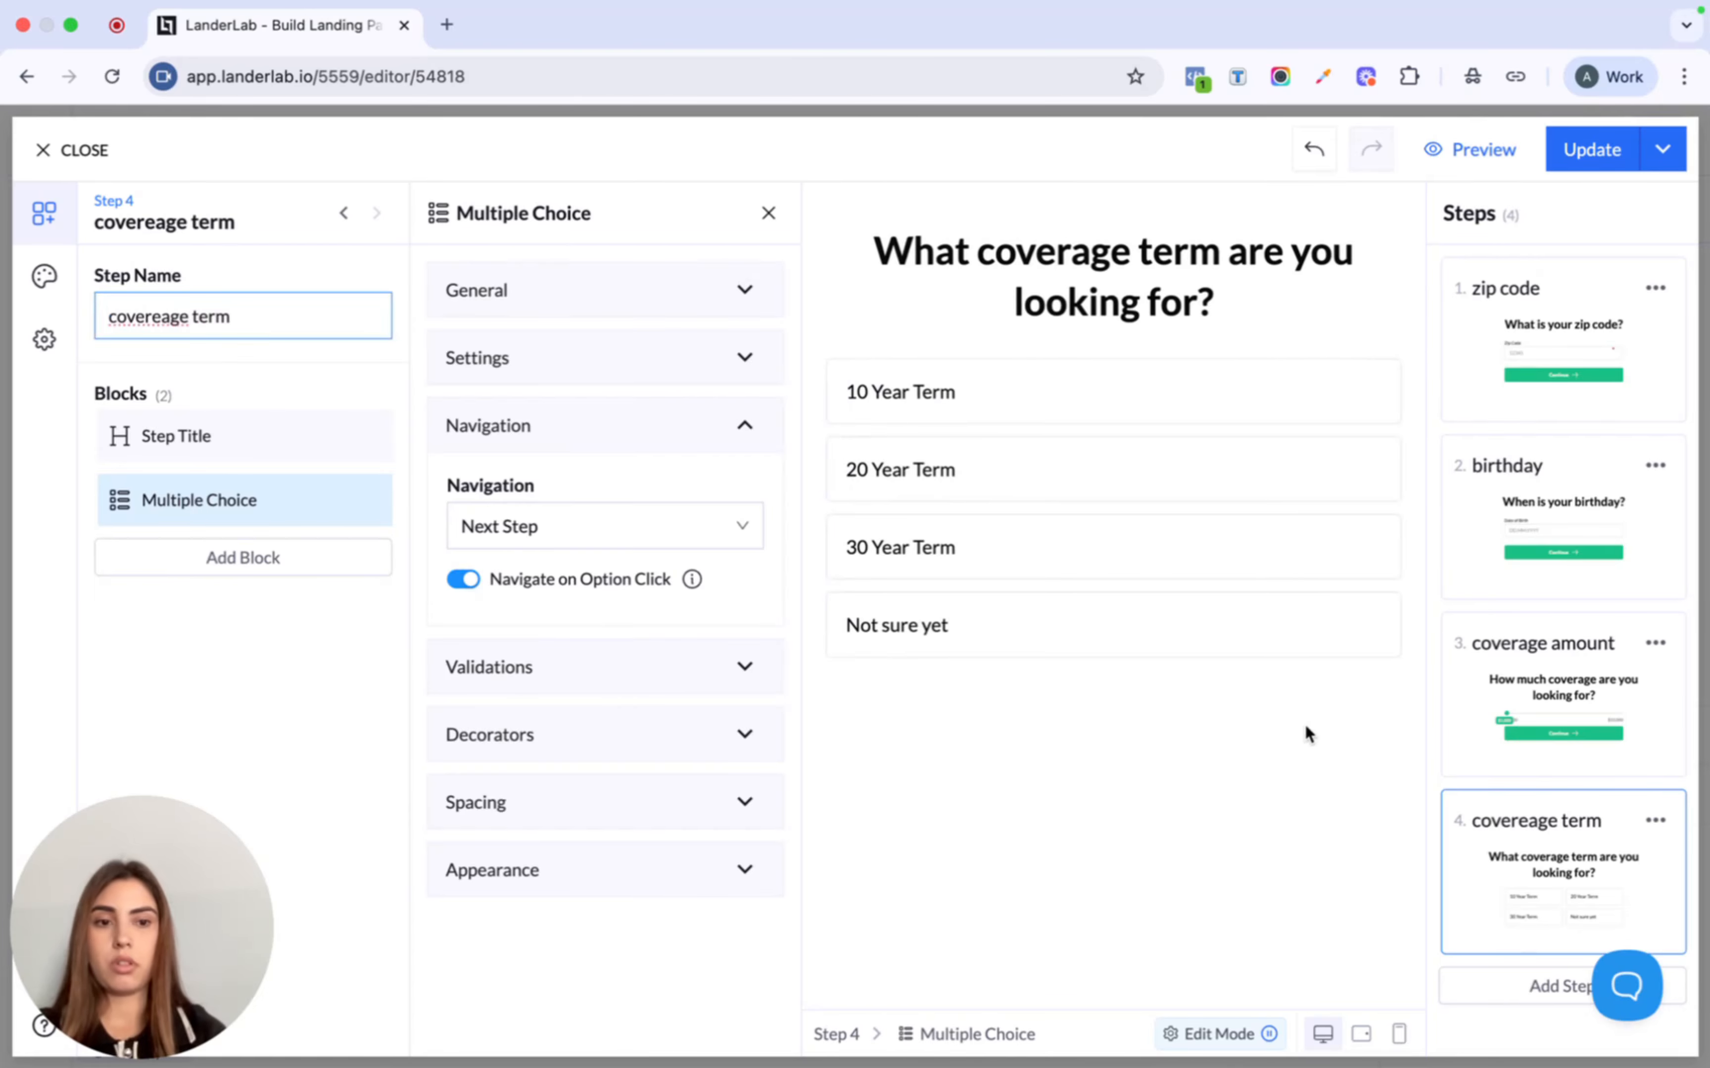
{"action": "left_click", "coordinate": [1538, 984]}
- Replace step 5's default headline with 'Let us know more about you...'
{"action": "left_click", "coordinate": [1095, 272]}
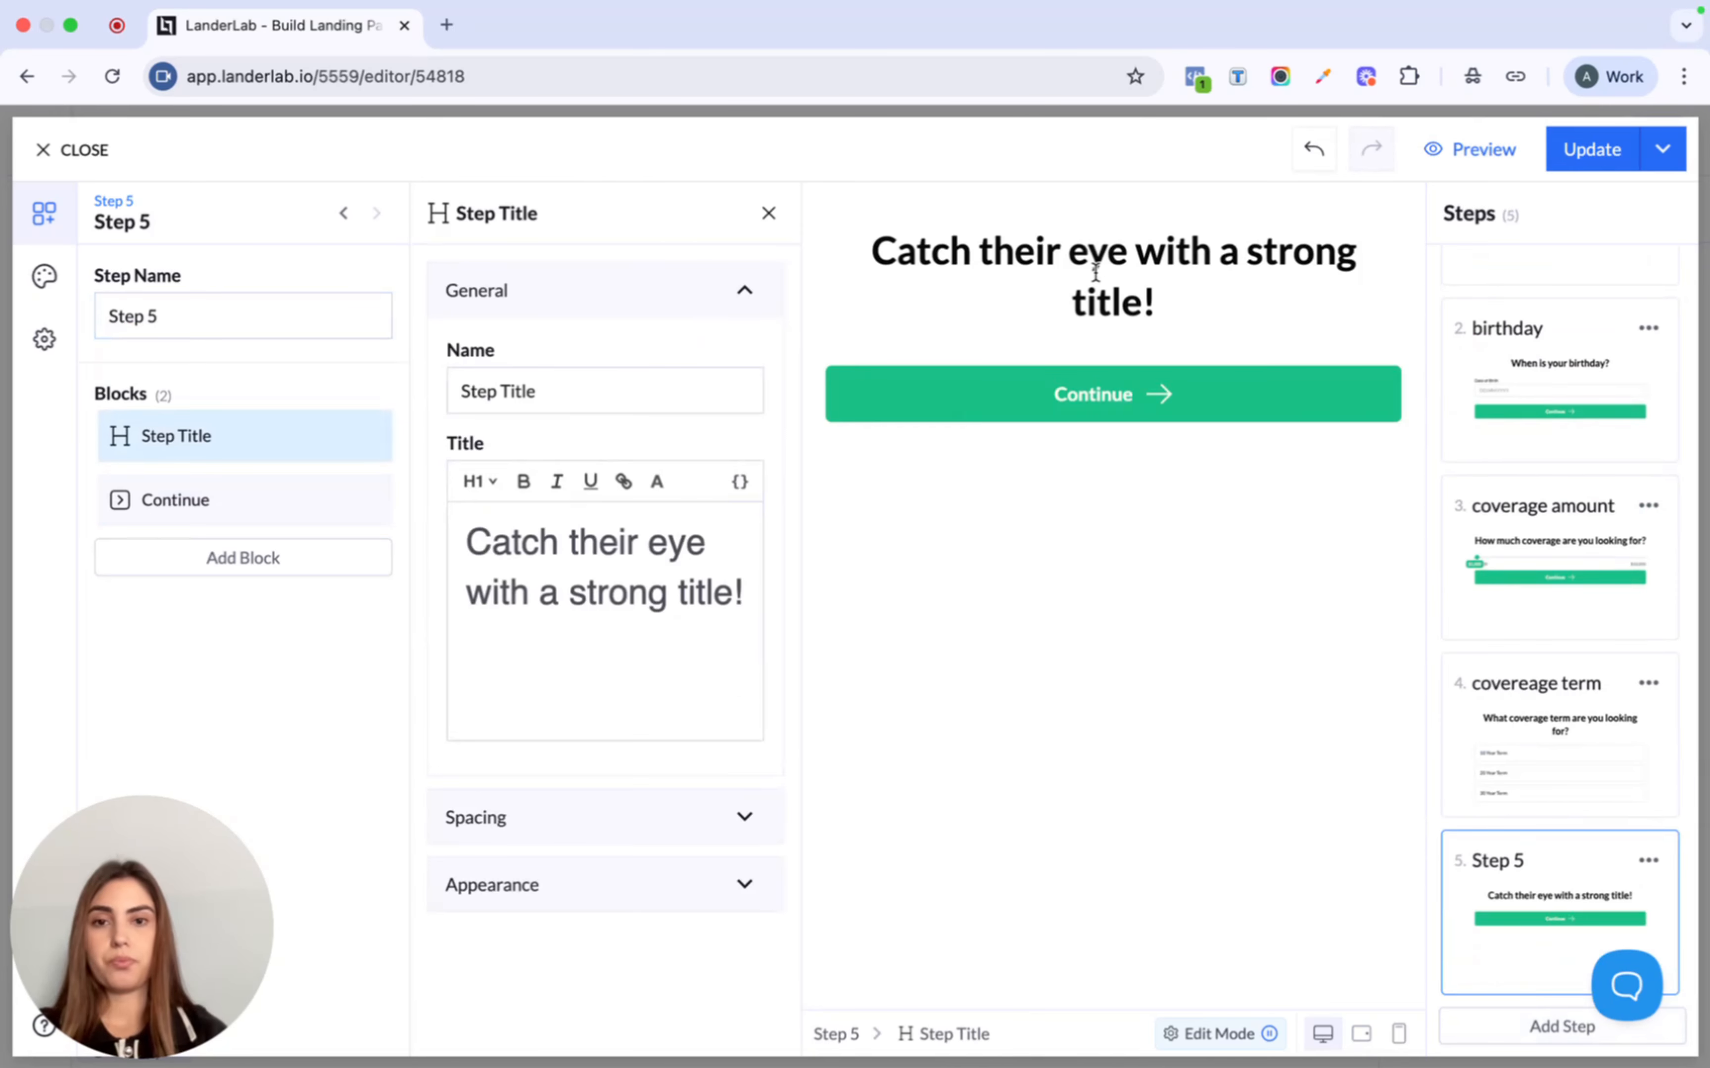
{"action": "triple_click", "coordinate": [573, 559]}
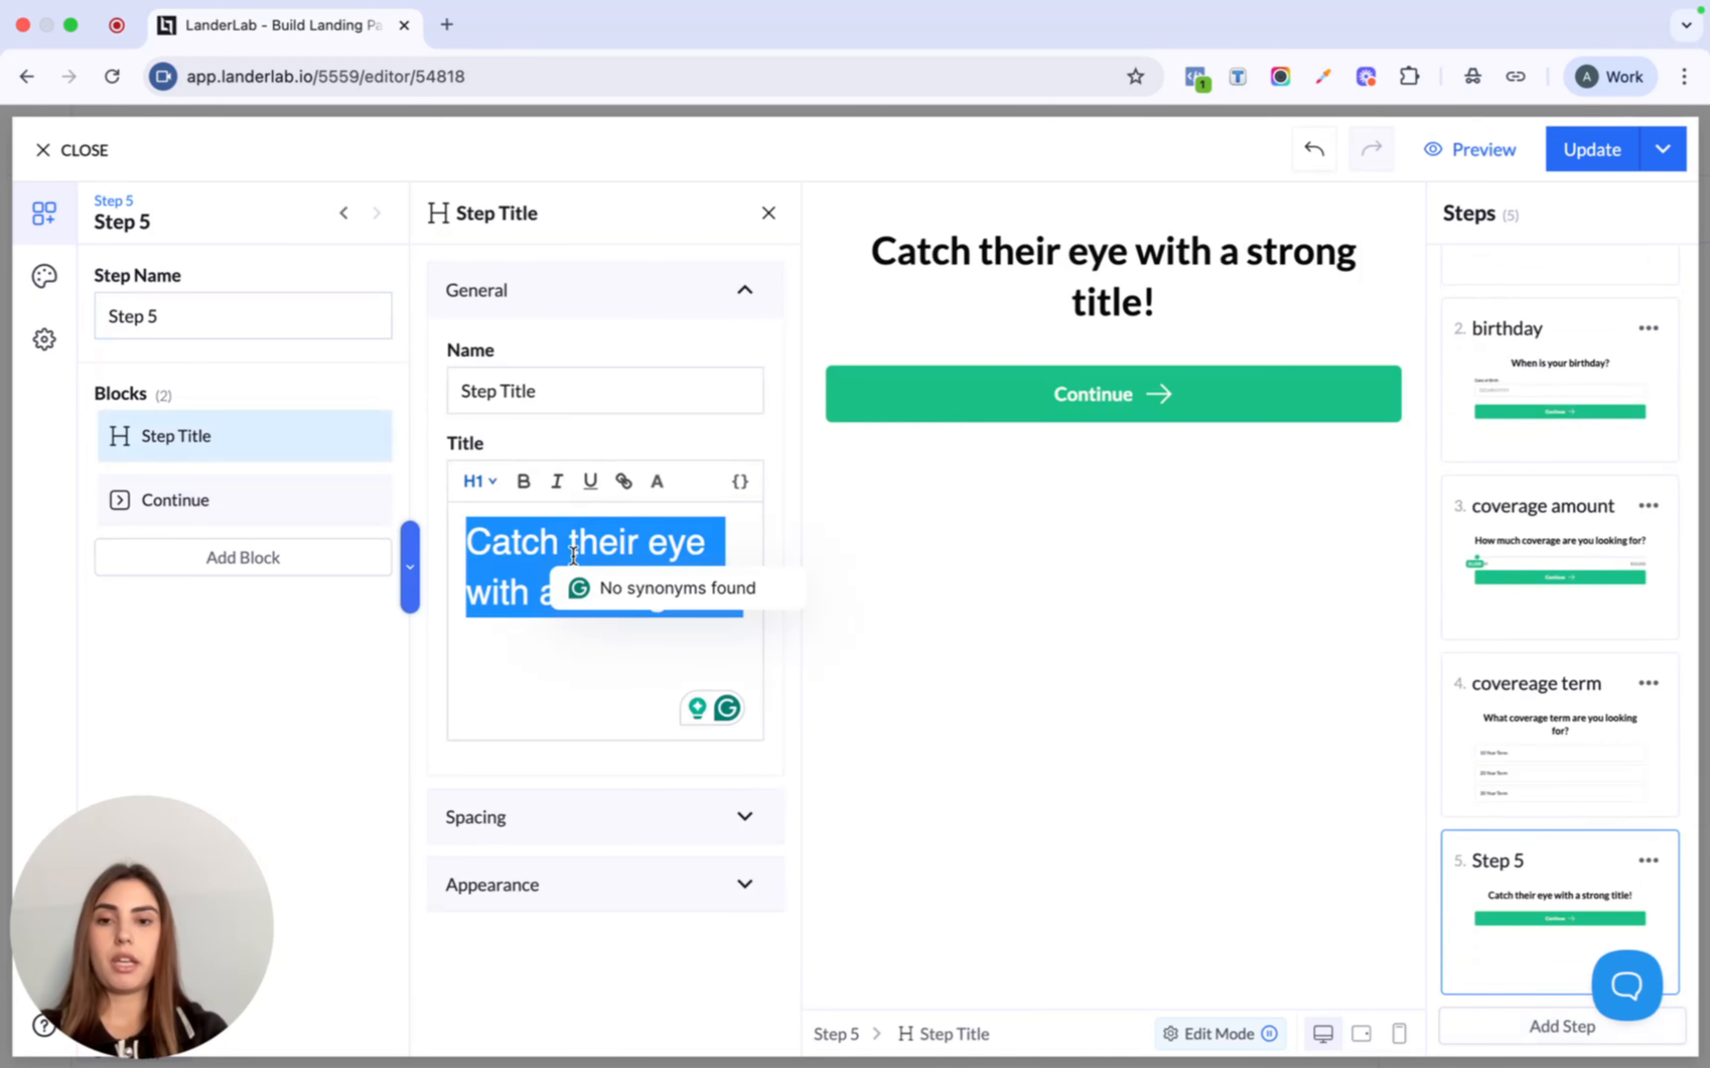
{"action": "type", "text": "Let "}
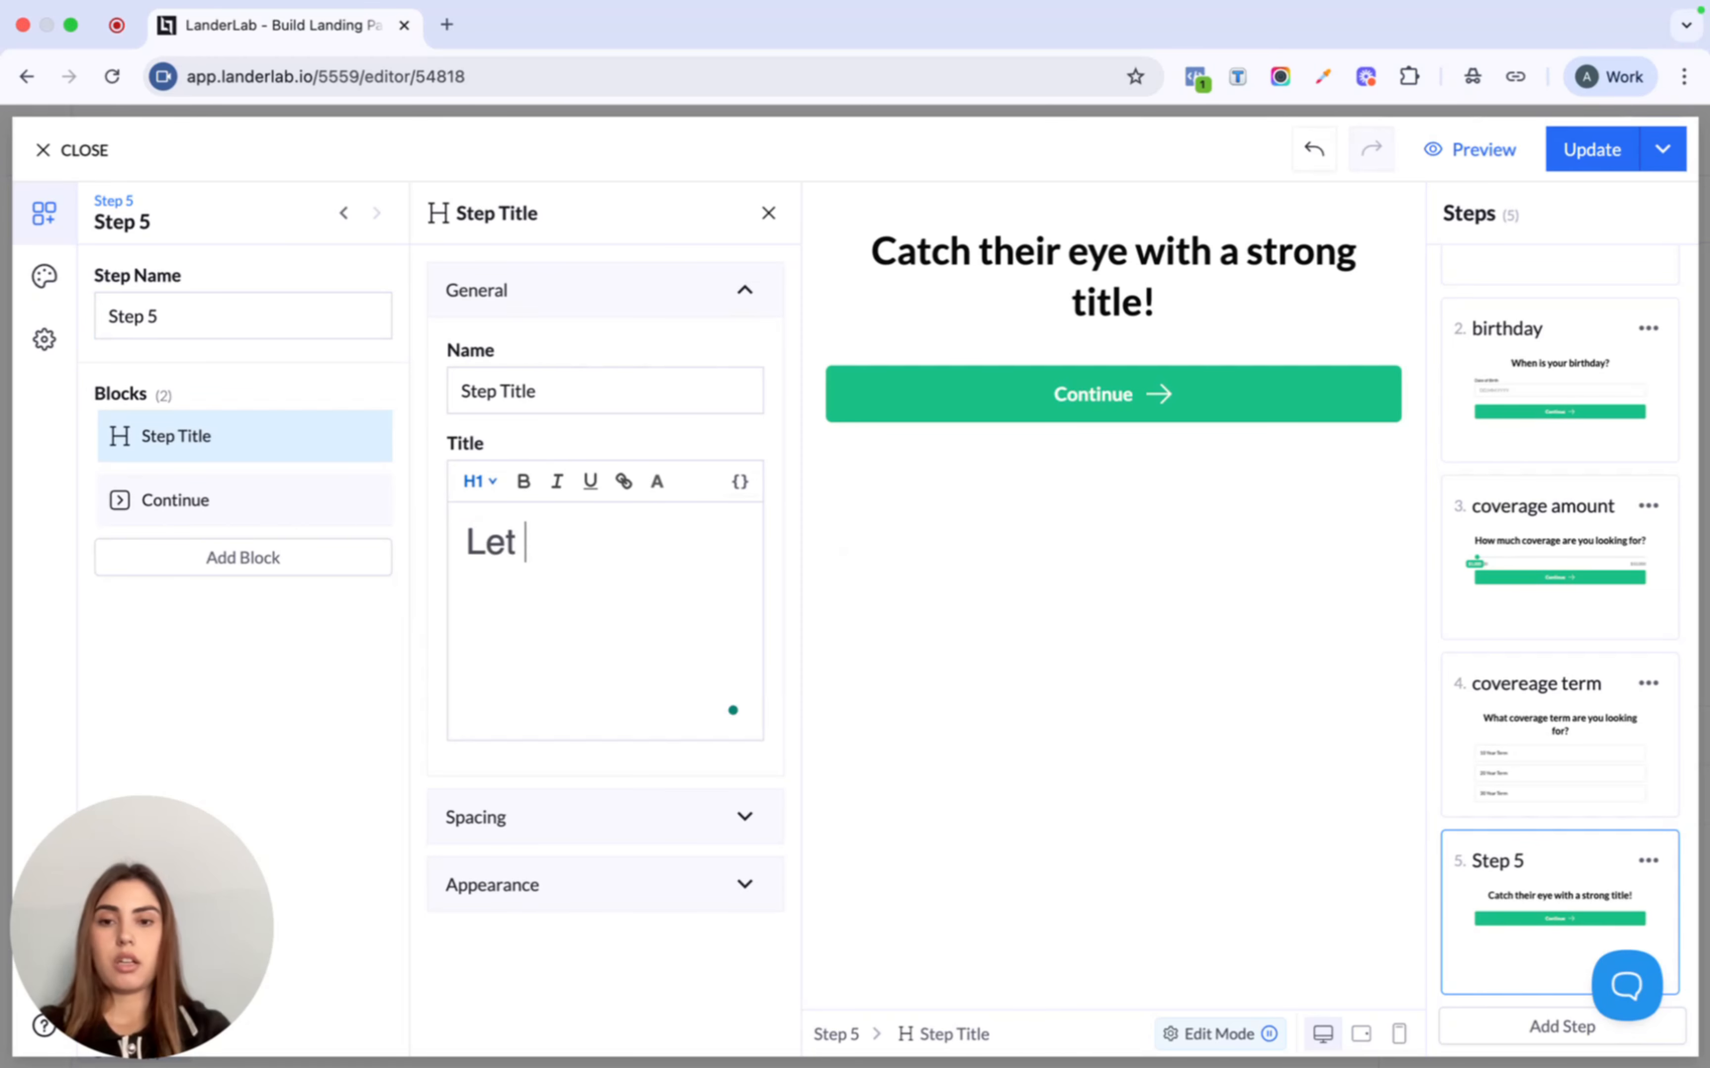
{"action": "type", "text": "us know more"}
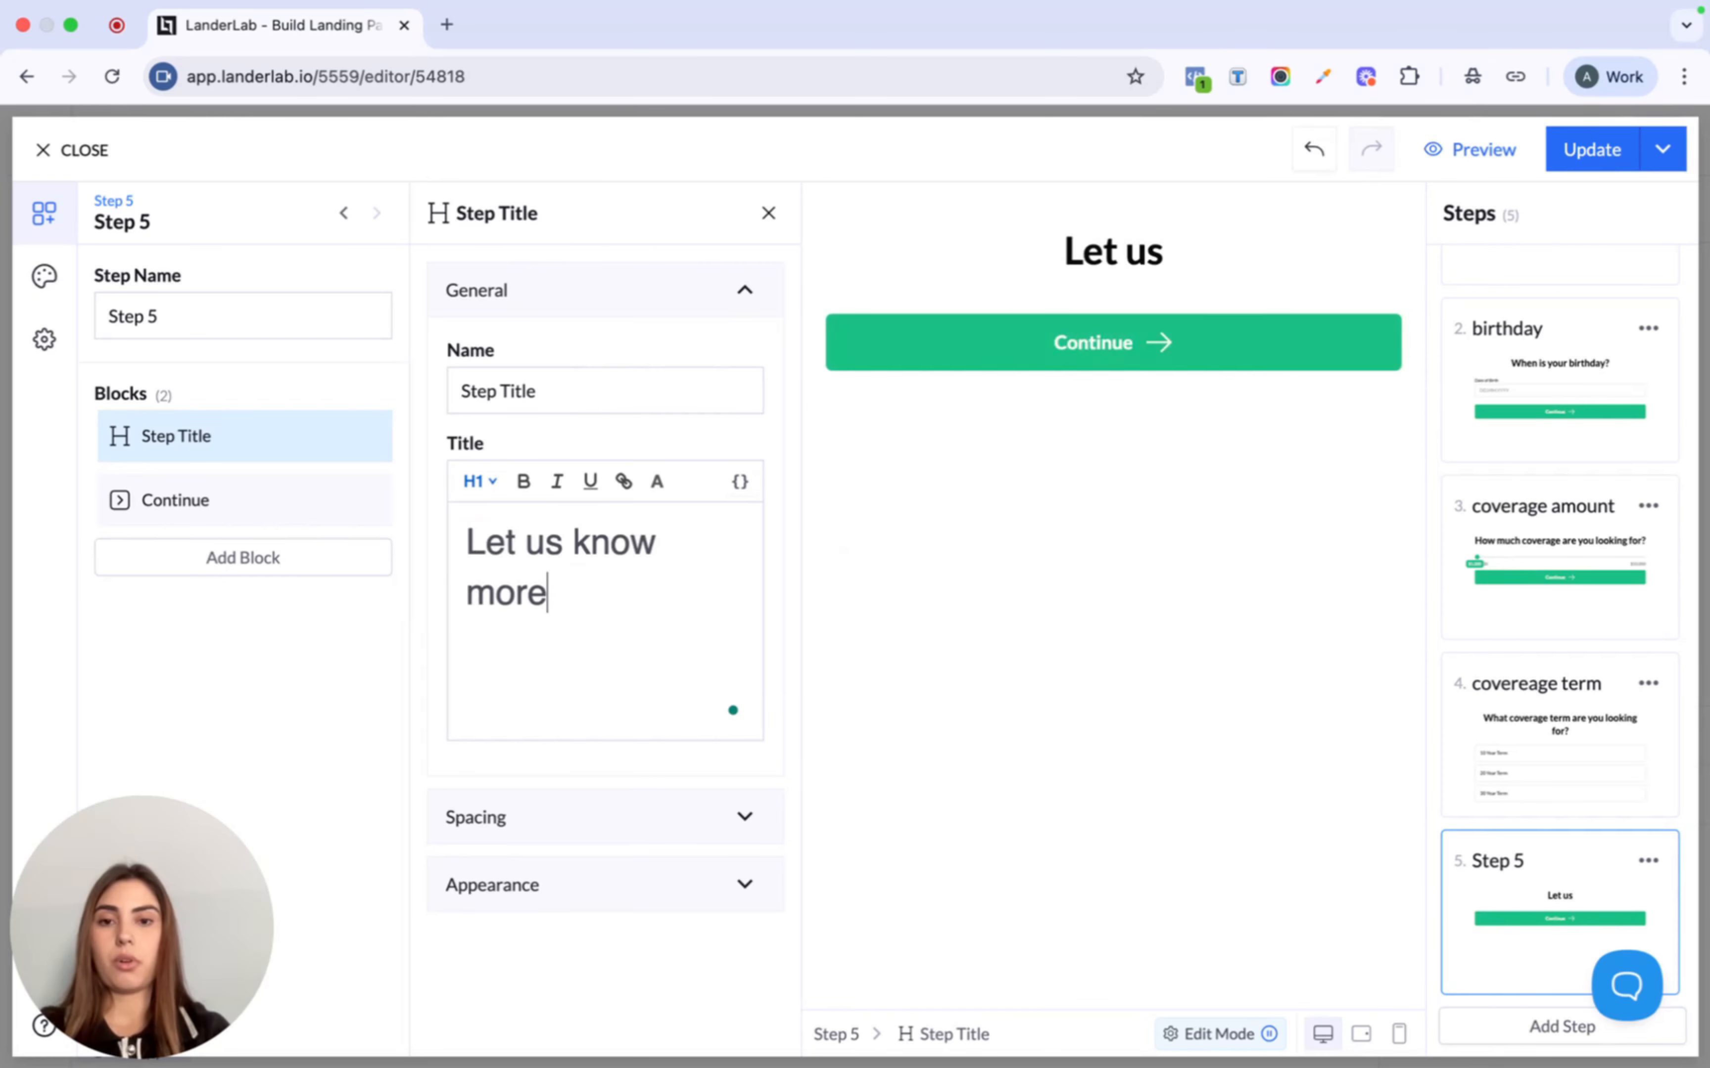
{"action": "type", "text": " about "}
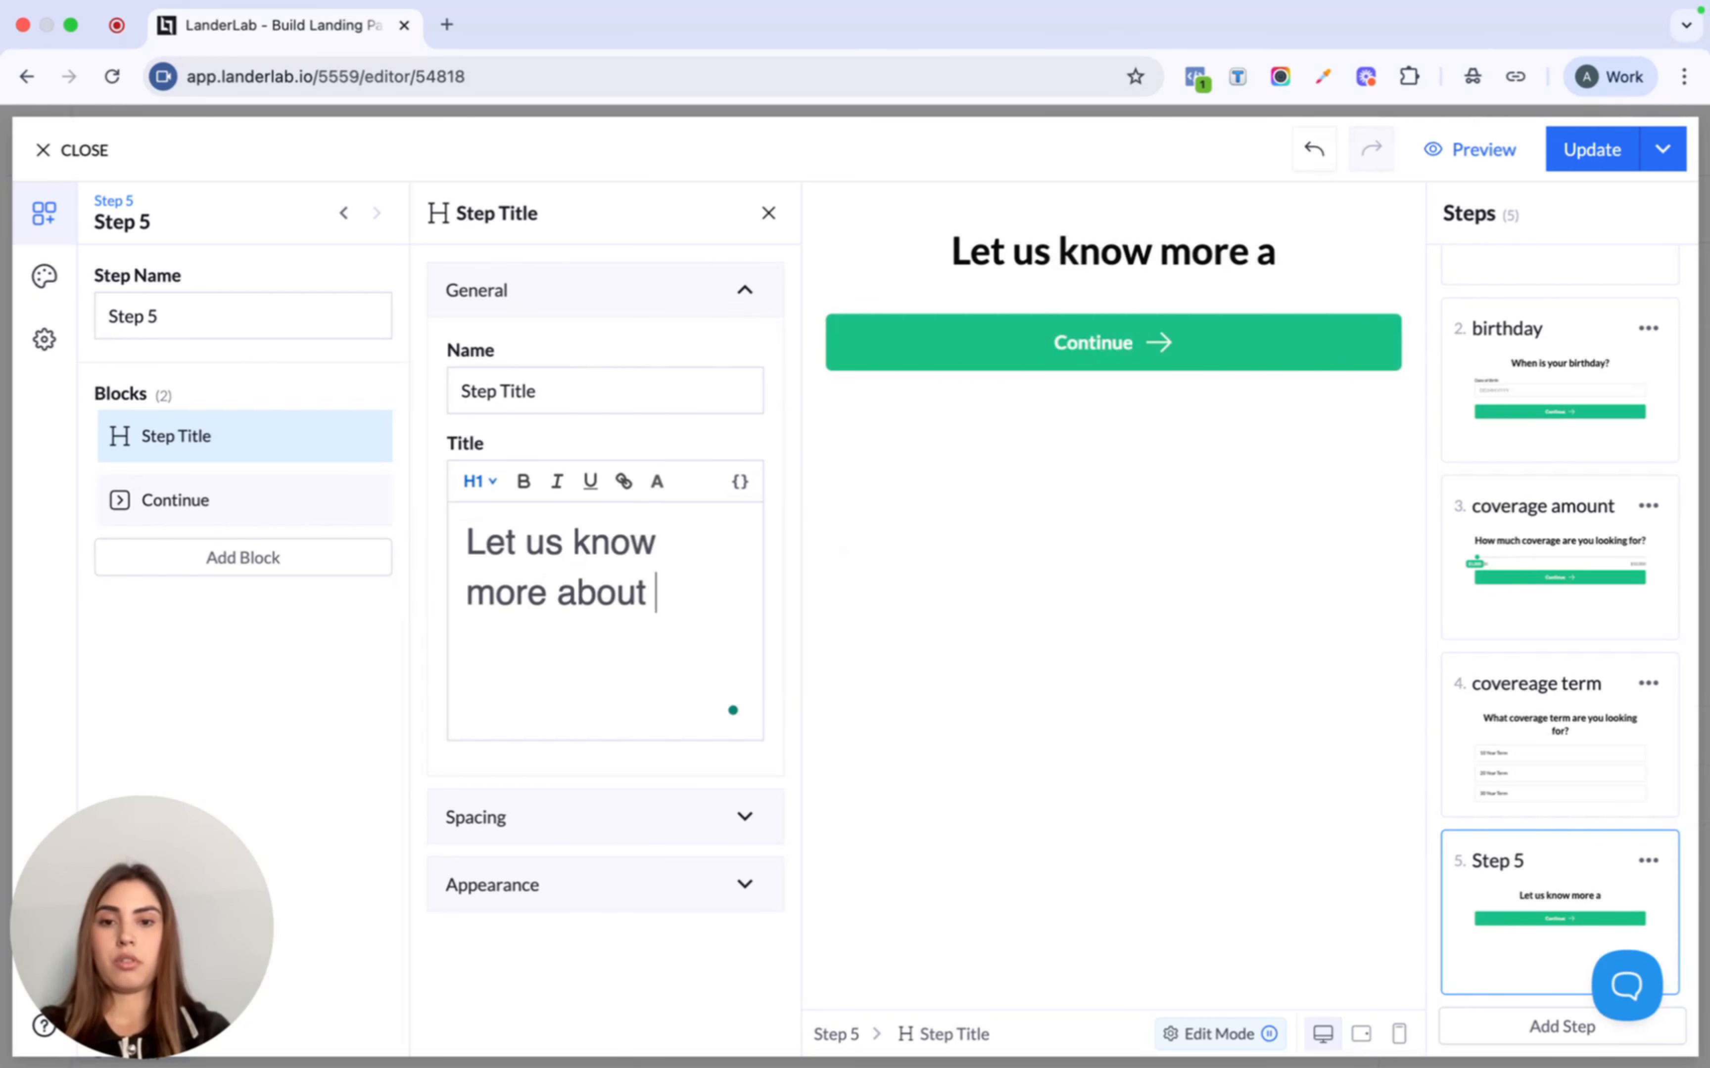
{"action": "type", "text": "you..."}
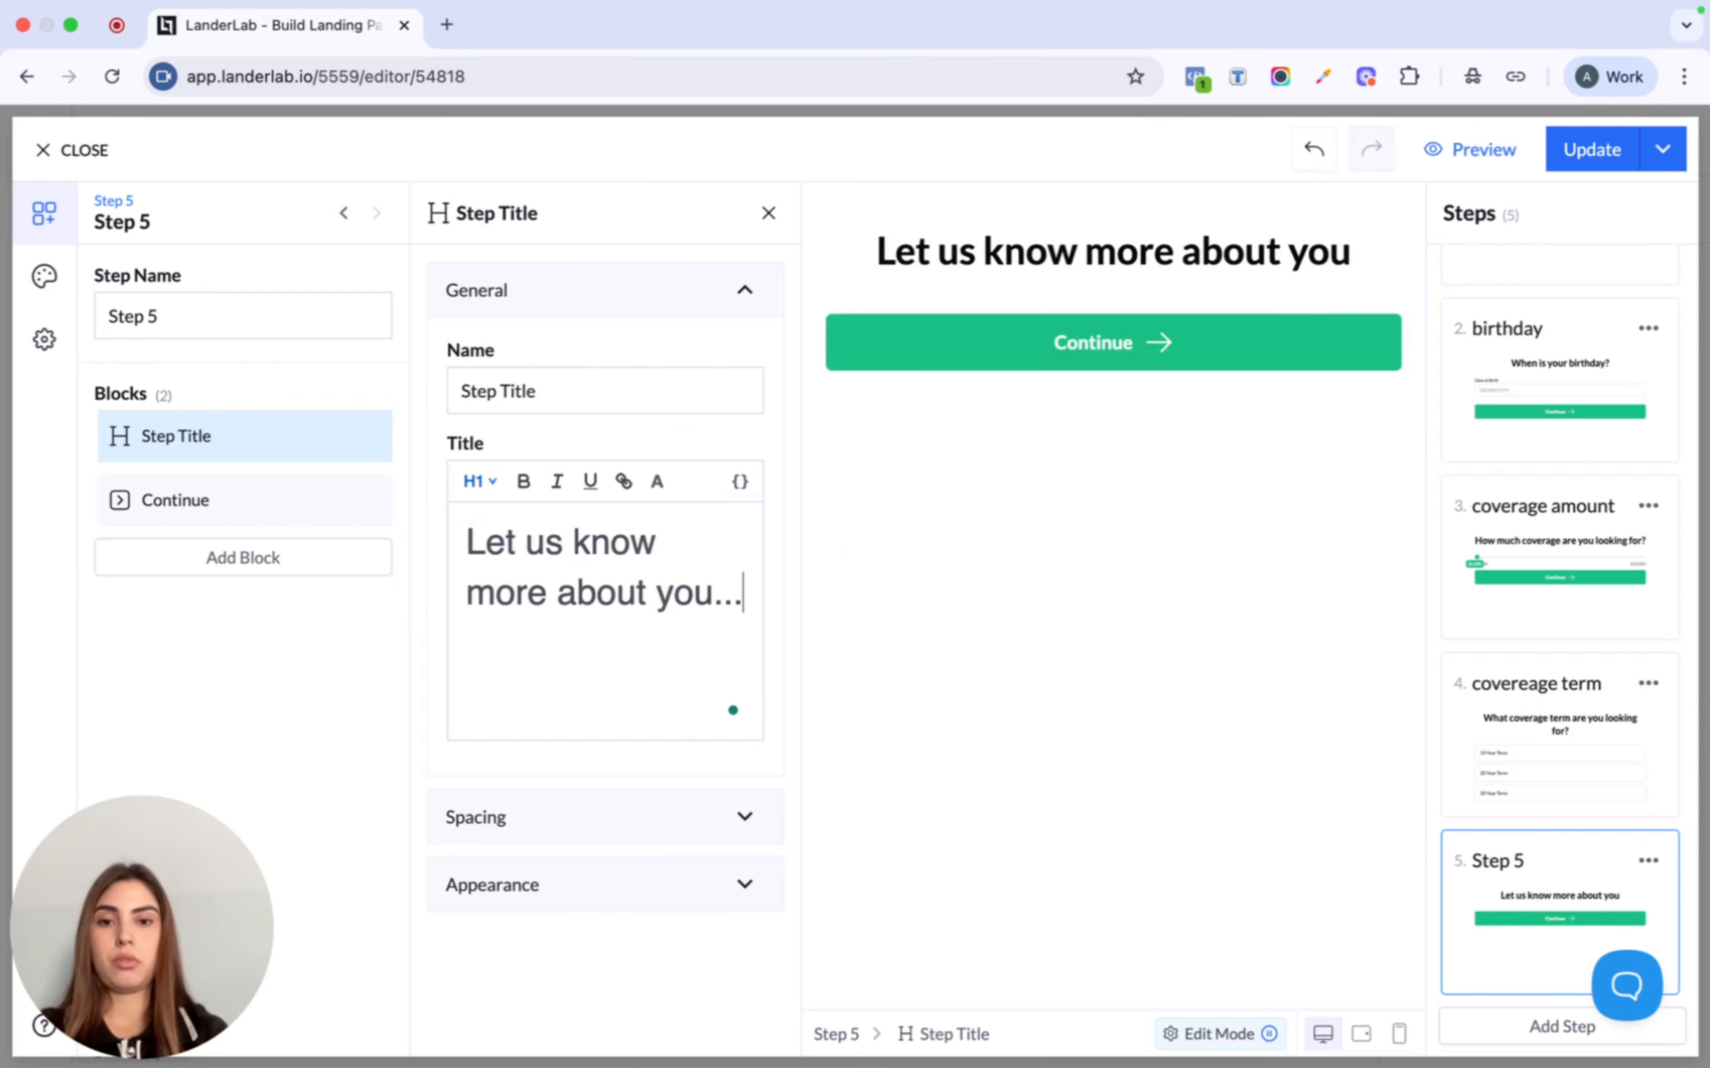
{"action": "left_click", "coordinate": [207, 574]}
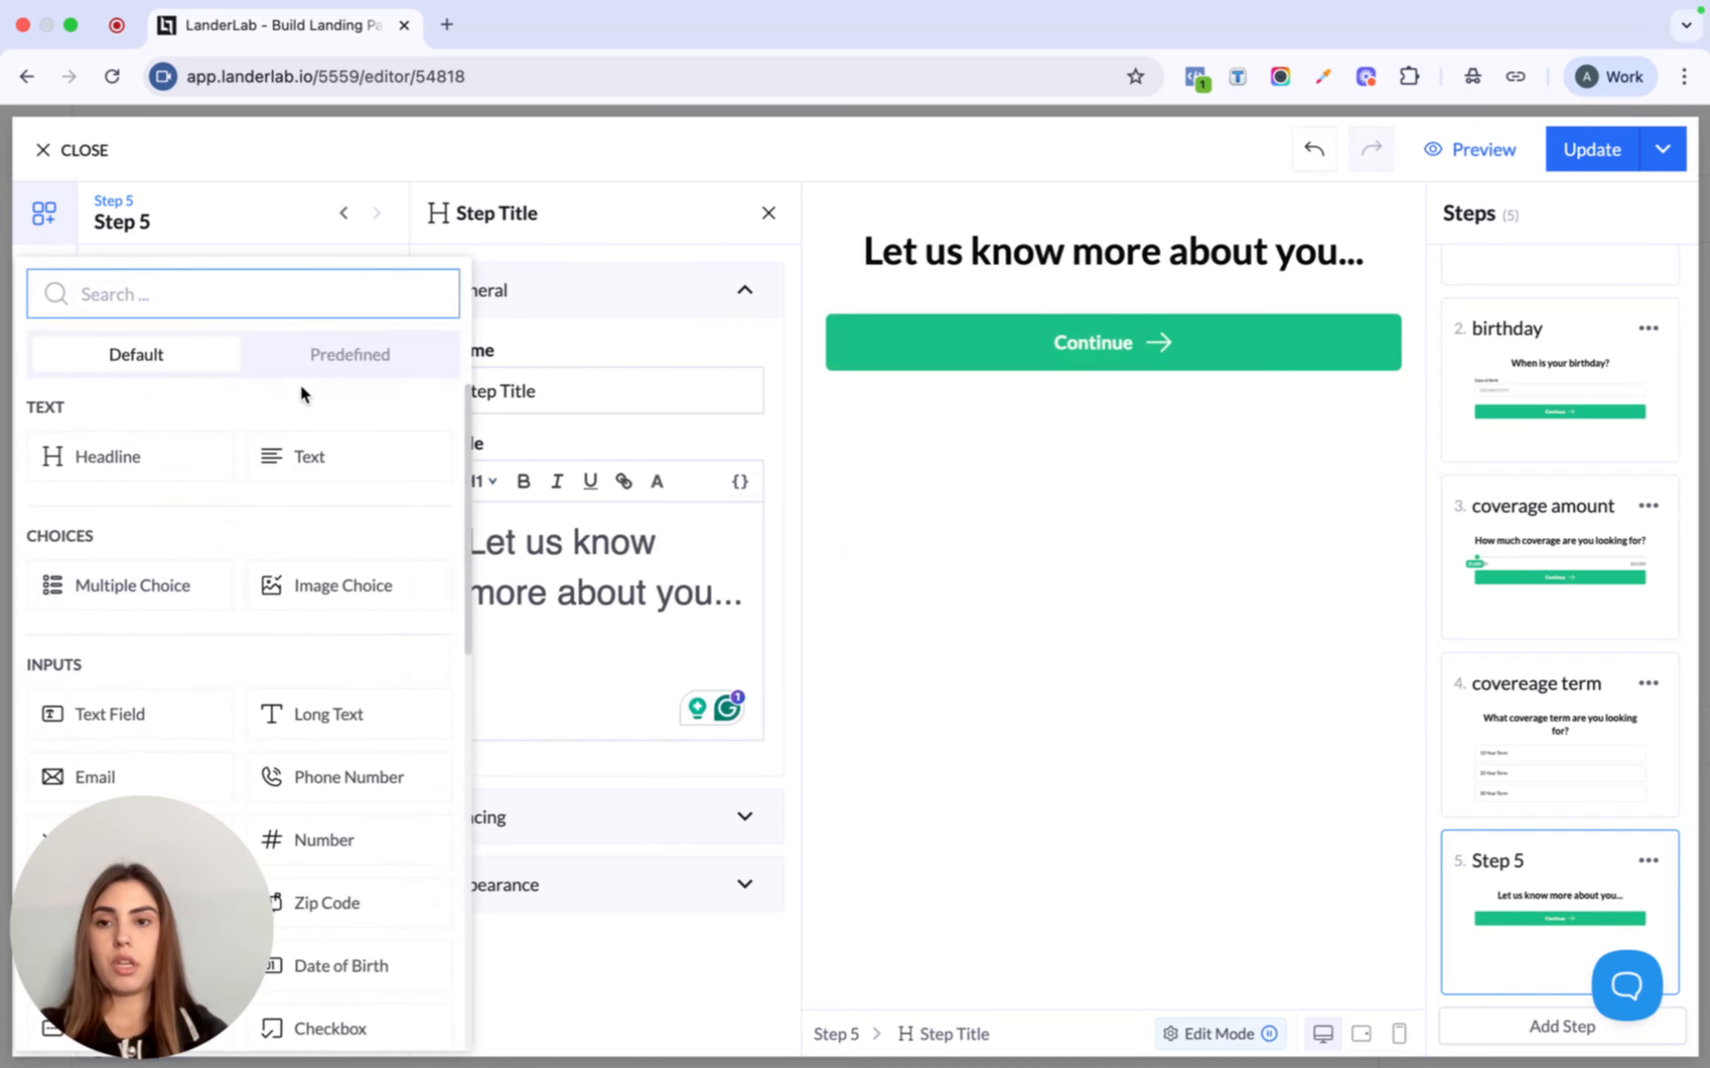
- Add predefined First Name and Last Name fields, with Continue moved below them
{"action": "left_click", "coordinate": [360, 359]}
{"action": "left_click", "coordinate": [178, 468]}
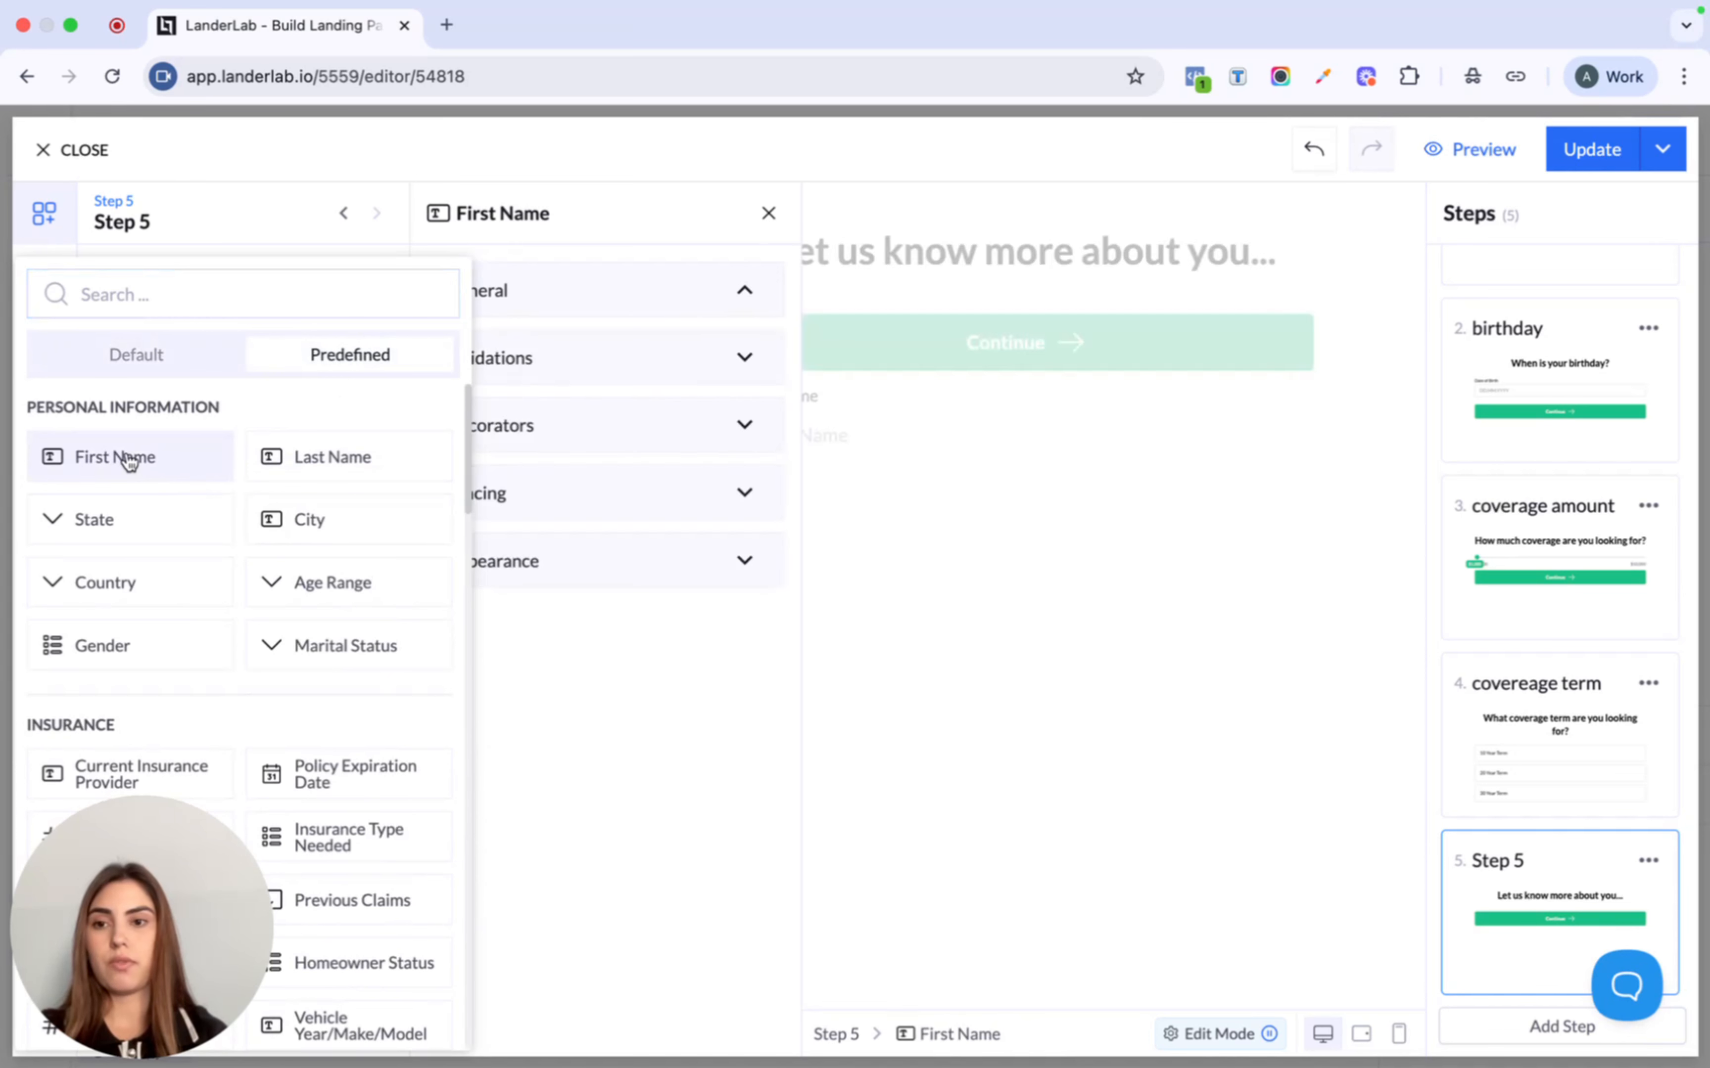
{"action": "left_click", "coordinate": [215, 624]}
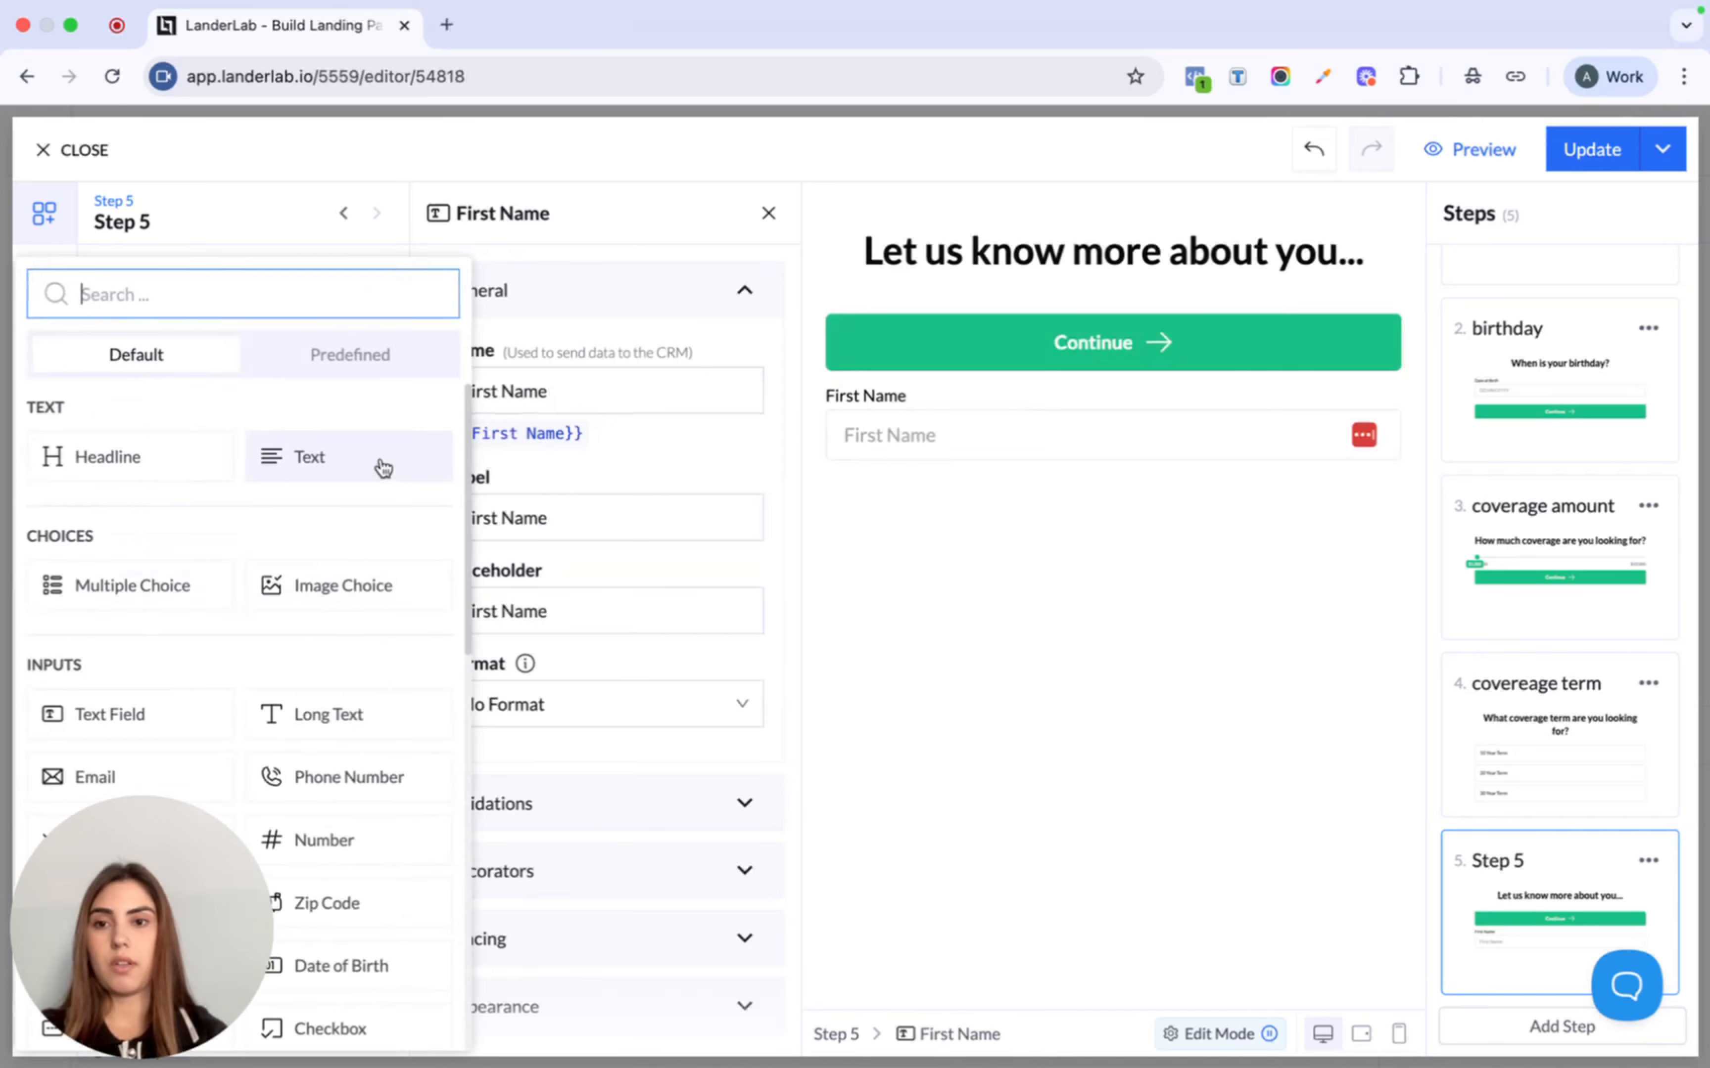
{"action": "left_click", "coordinate": [360, 353]}
{"action": "left_click", "coordinate": [353, 457]}
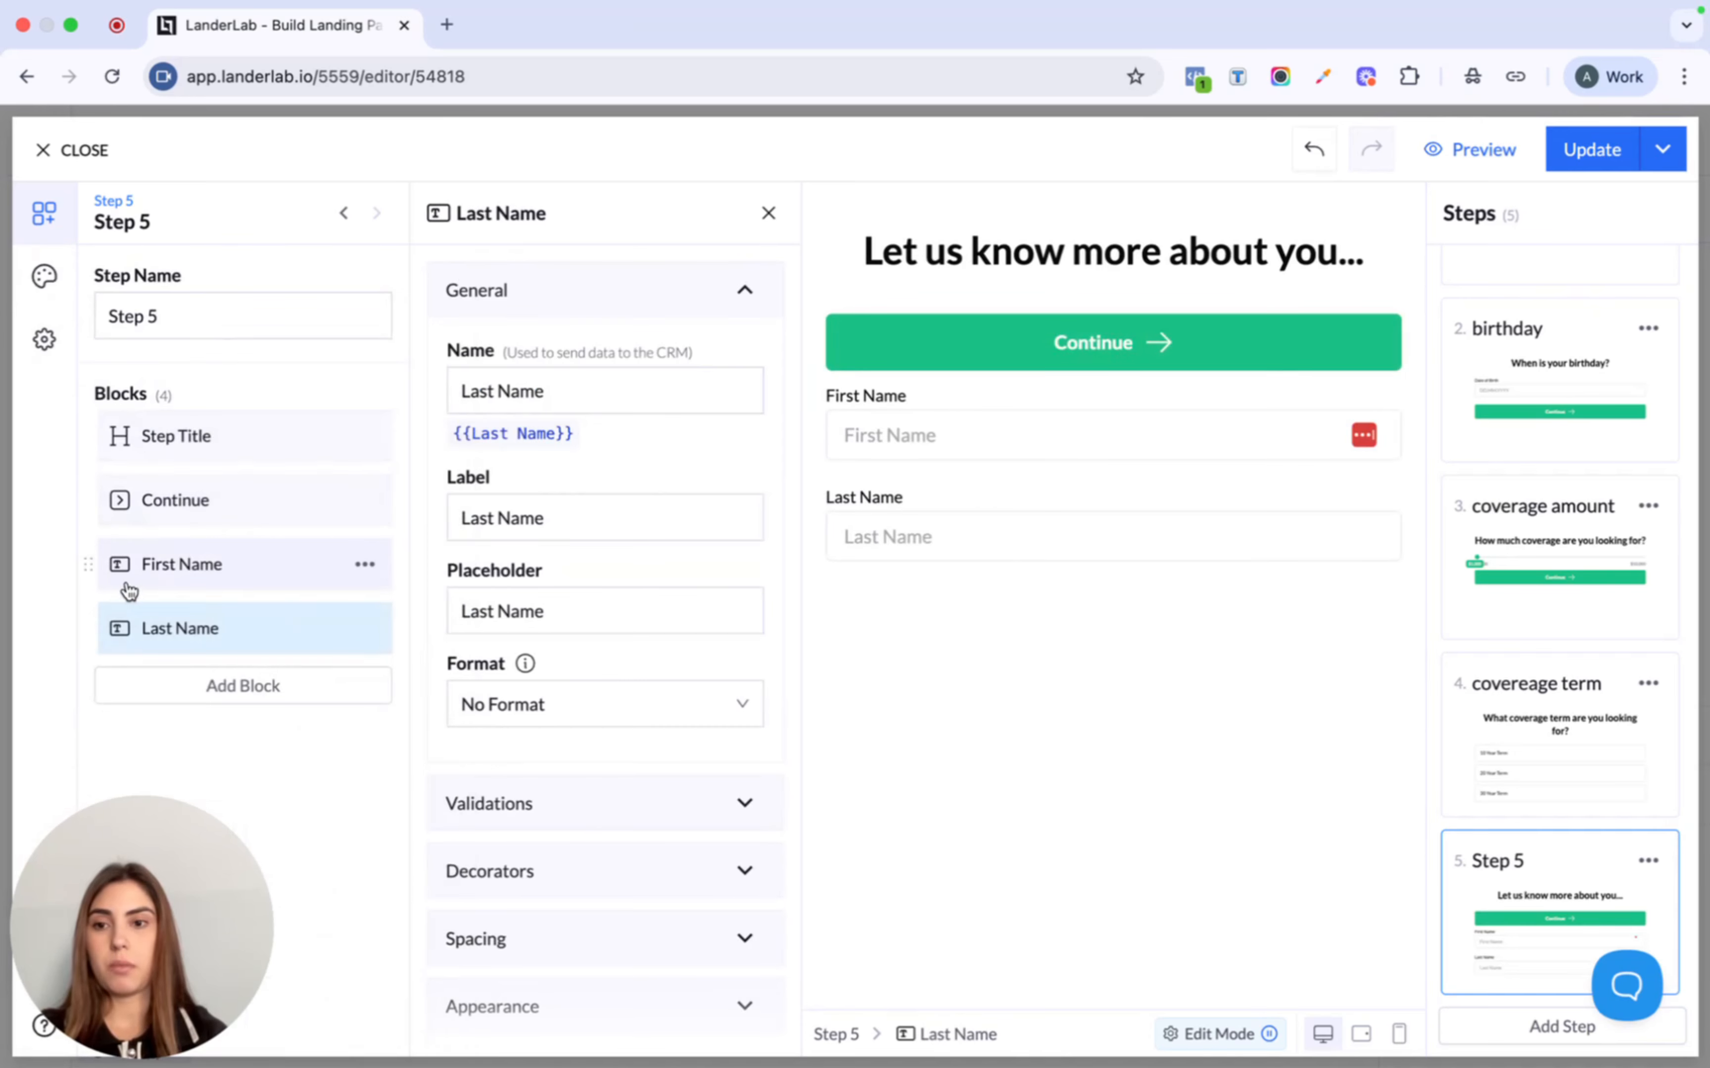
{"action": "left_click_drag", "start_coordinate": [90, 500], "coordinate": [86, 624]}
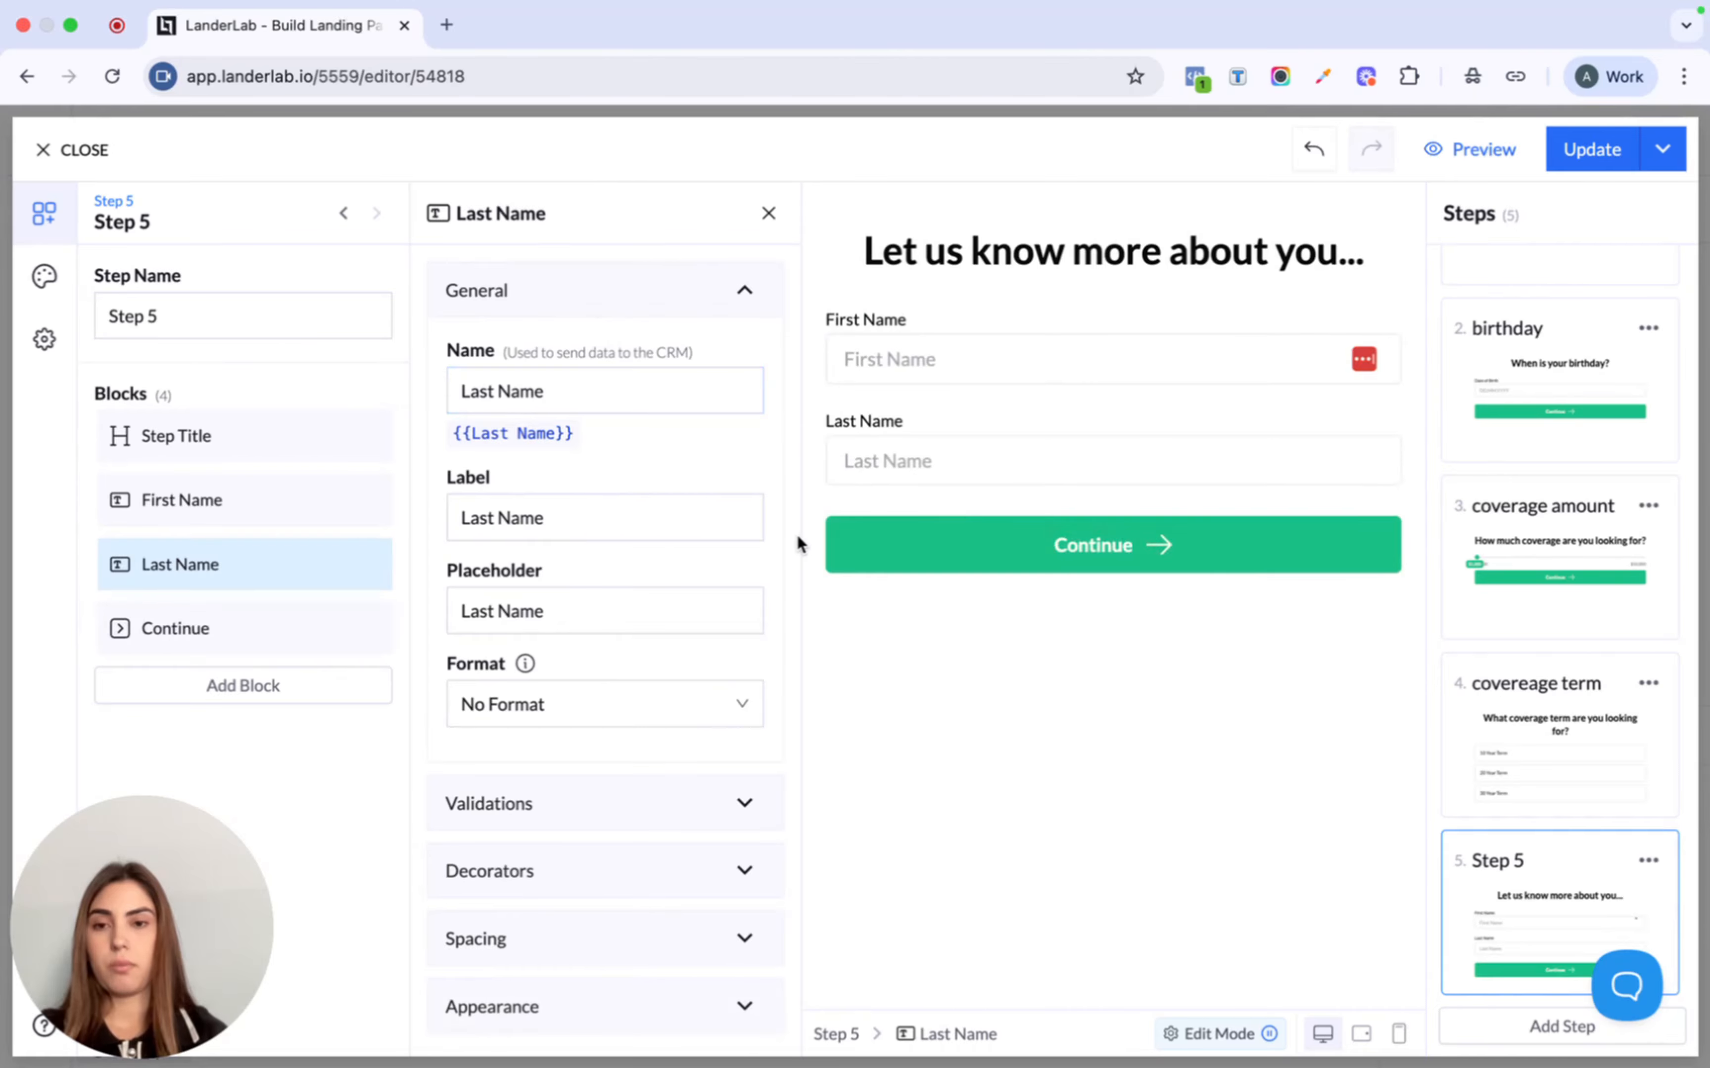
- Make both the Last Name and First Name fields required
{"action": "mouse_move", "coordinate": [516, 668]}
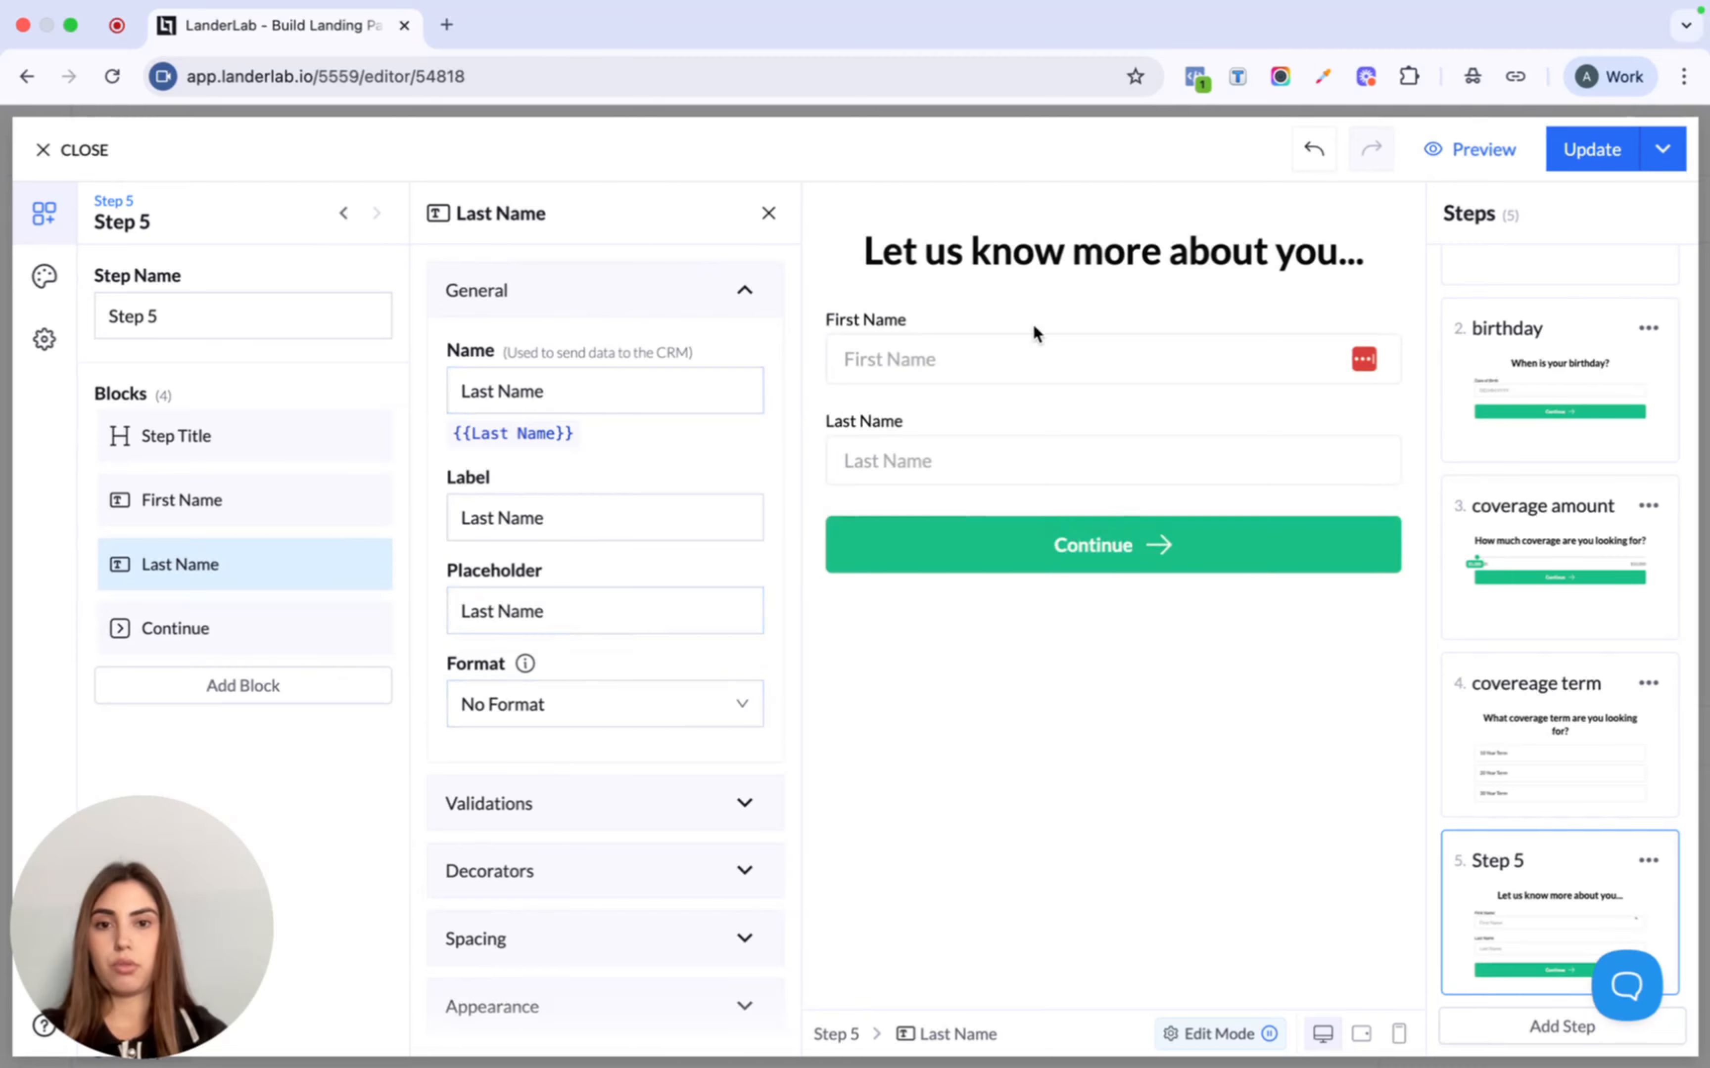
{"action": "left_click", "coordinate": [609, 813]}
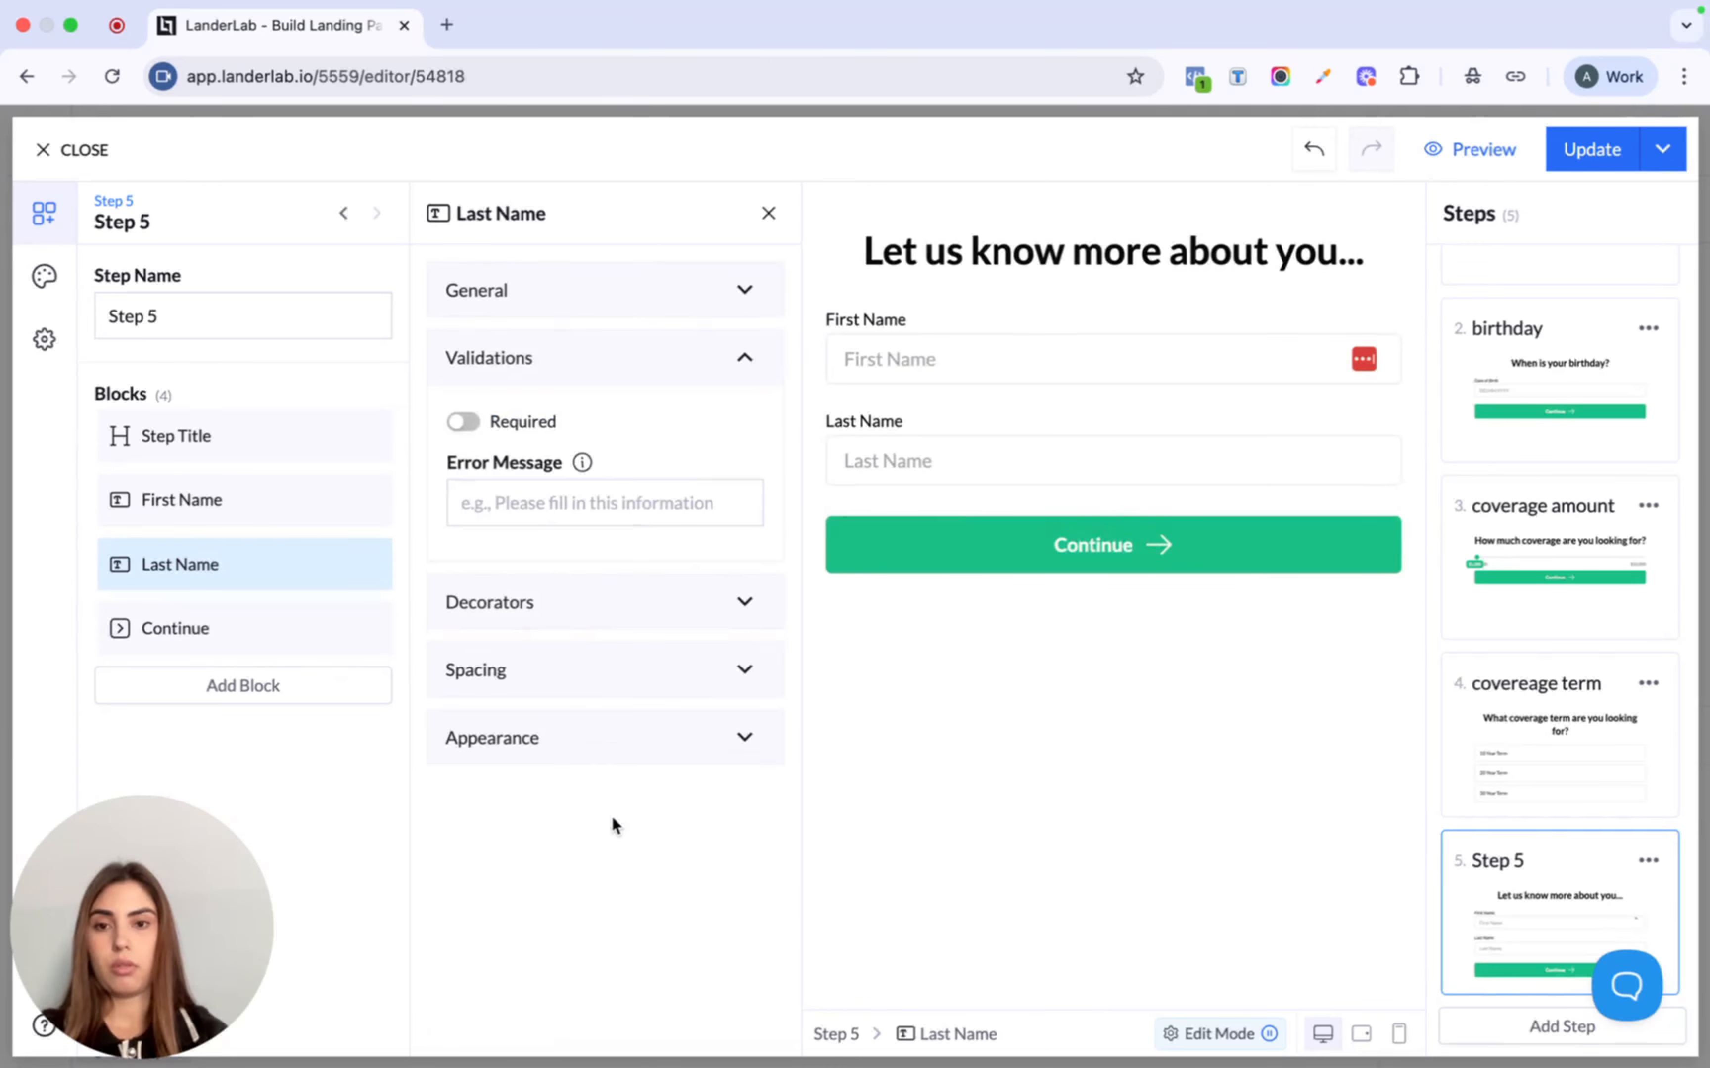
{"action": "left_click", "coordinate": [460, 424]}
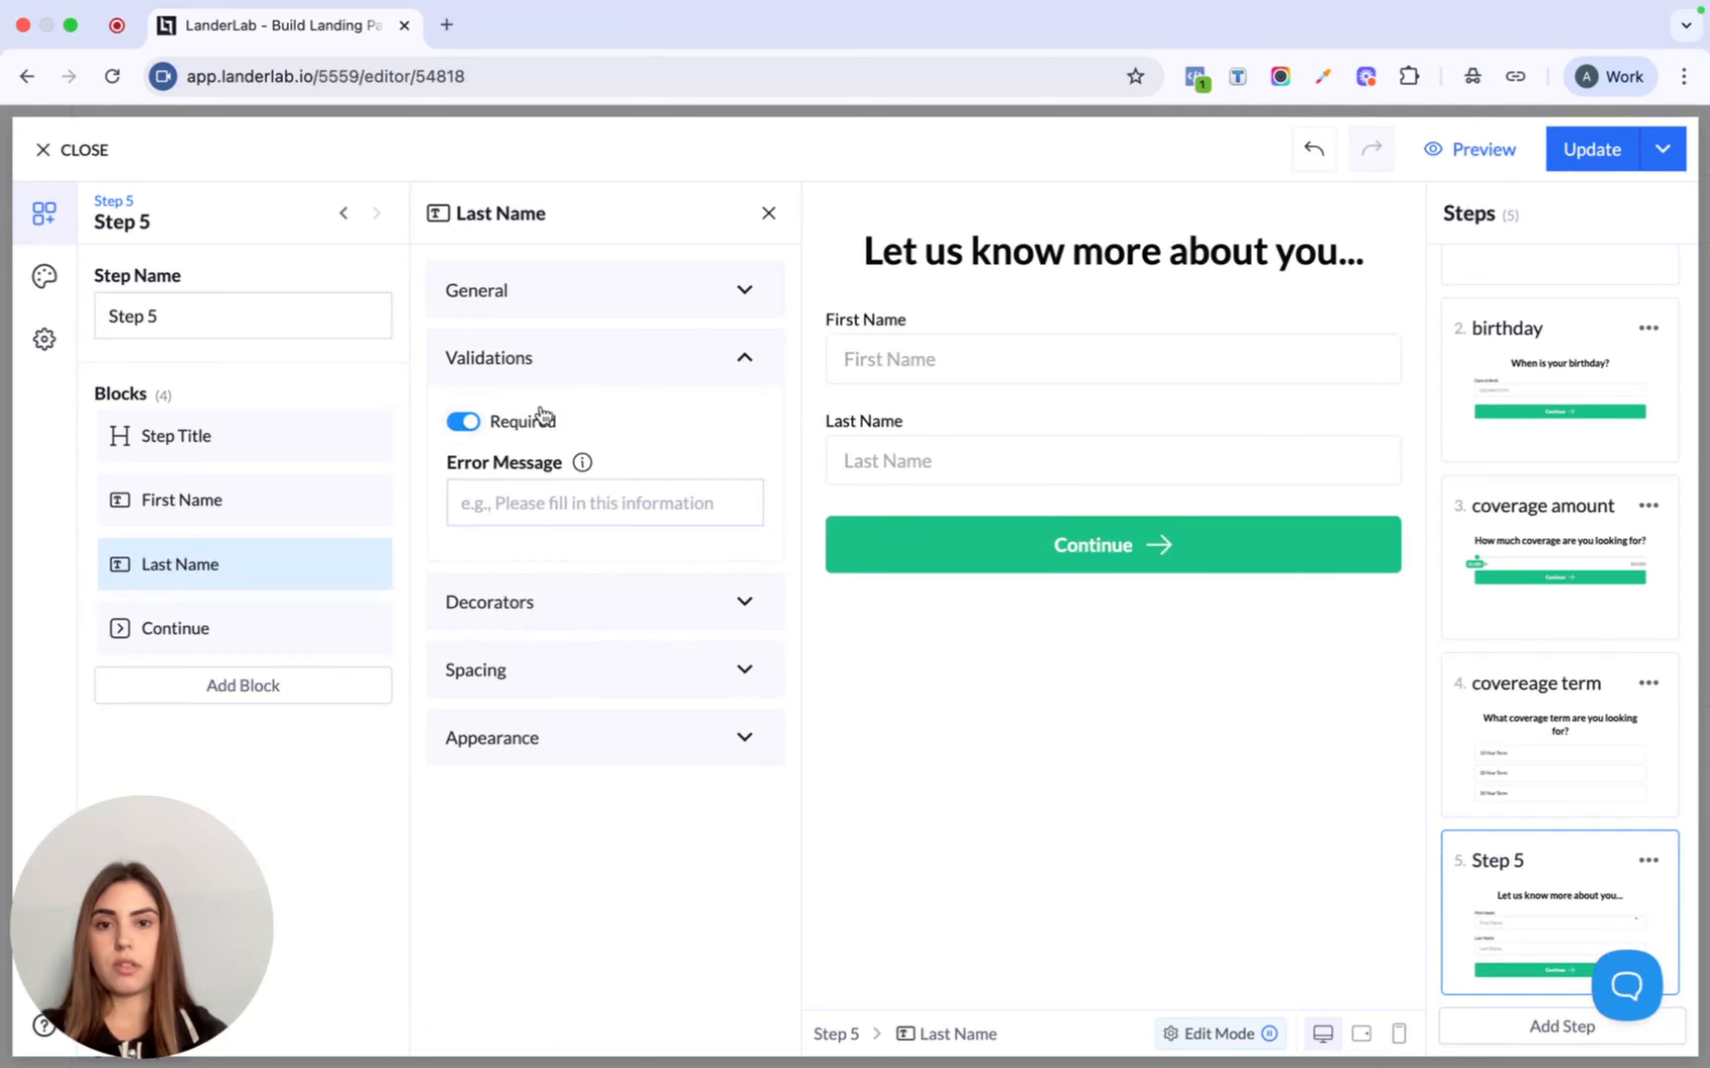
{"action": "left_click", "coordinate": [226, 619]}
{"action": "left_click", "coordinate": [247, 509]}
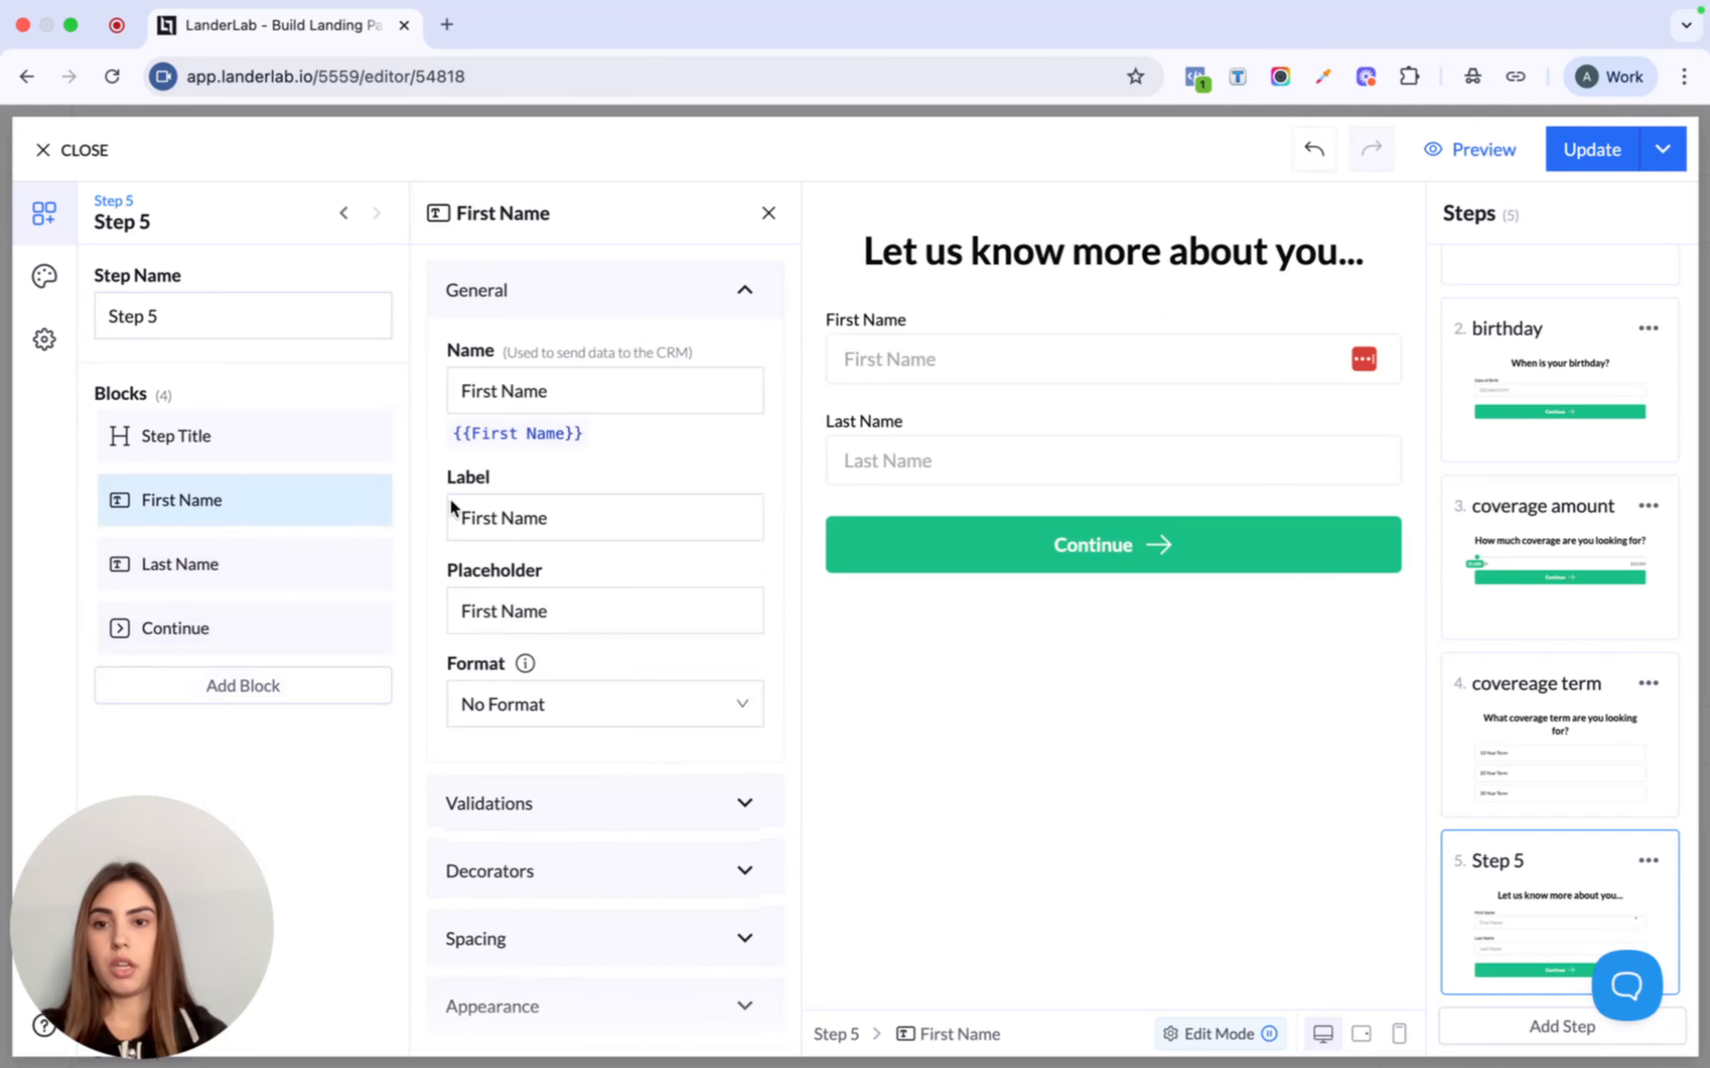
{"action": "left_click", "coordinate": [581, 828]}
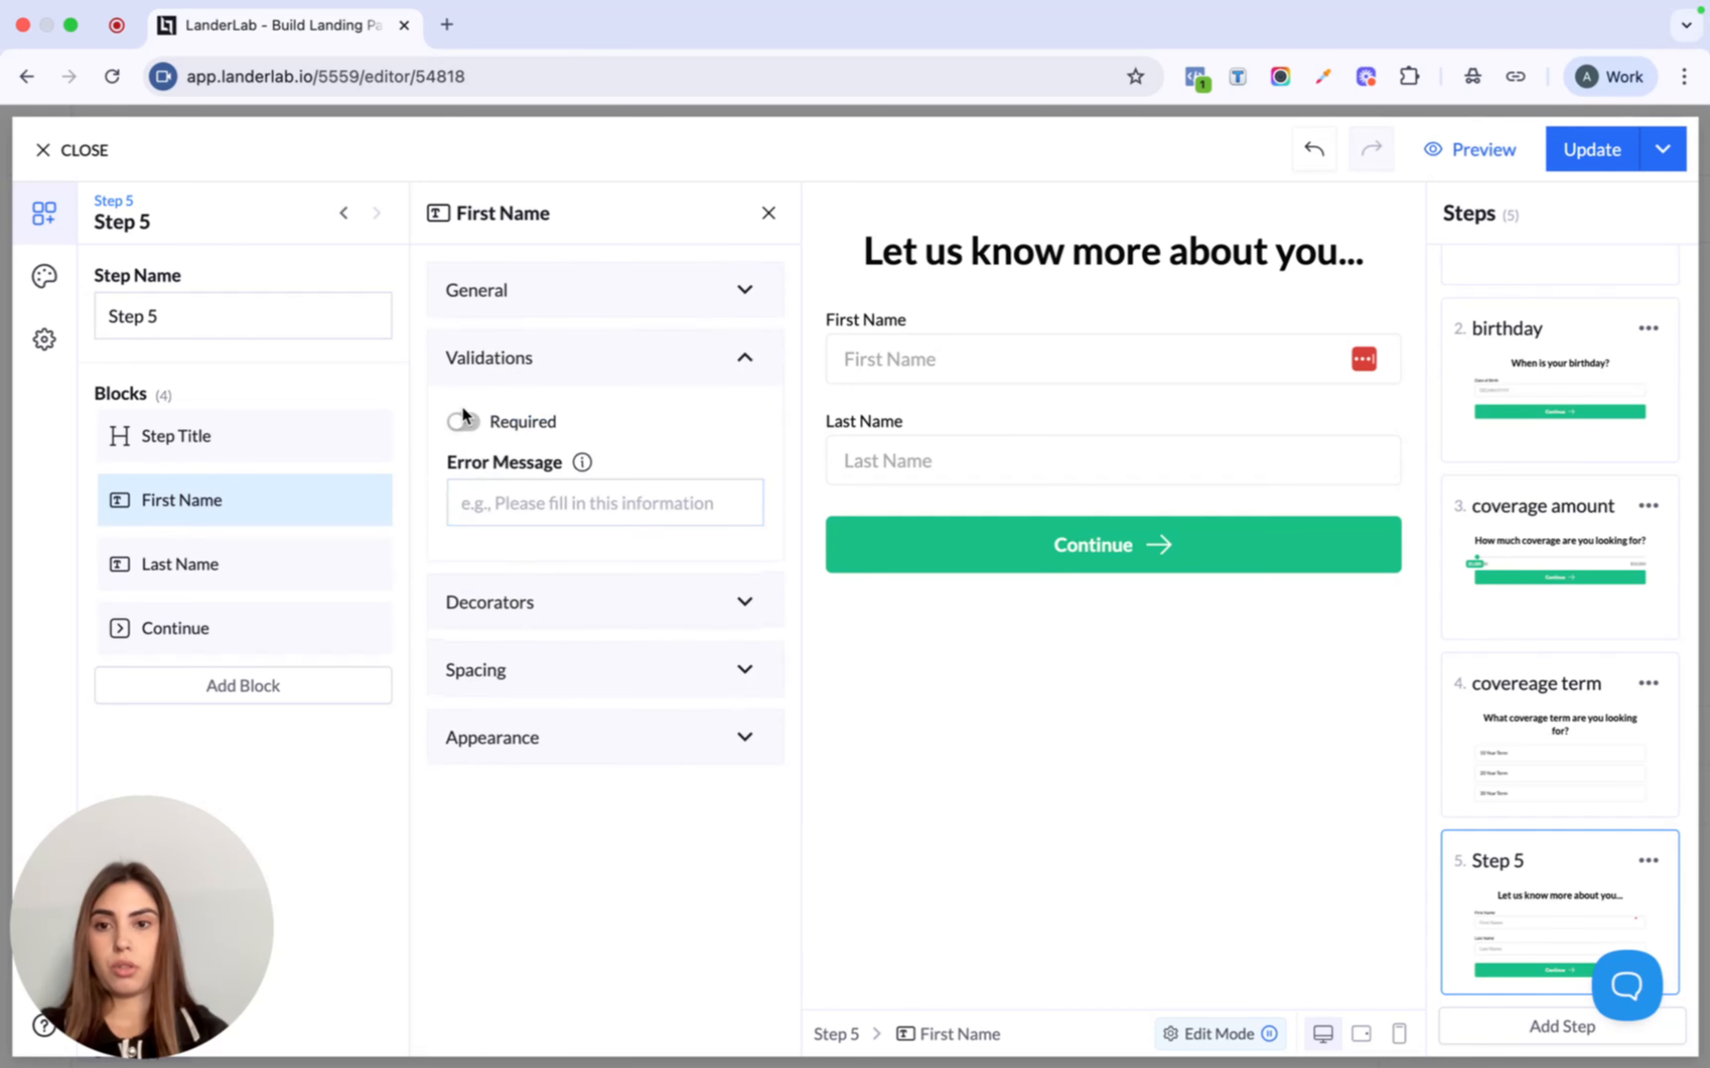
{"action": "left_click", "coordinate": [464, 424]}
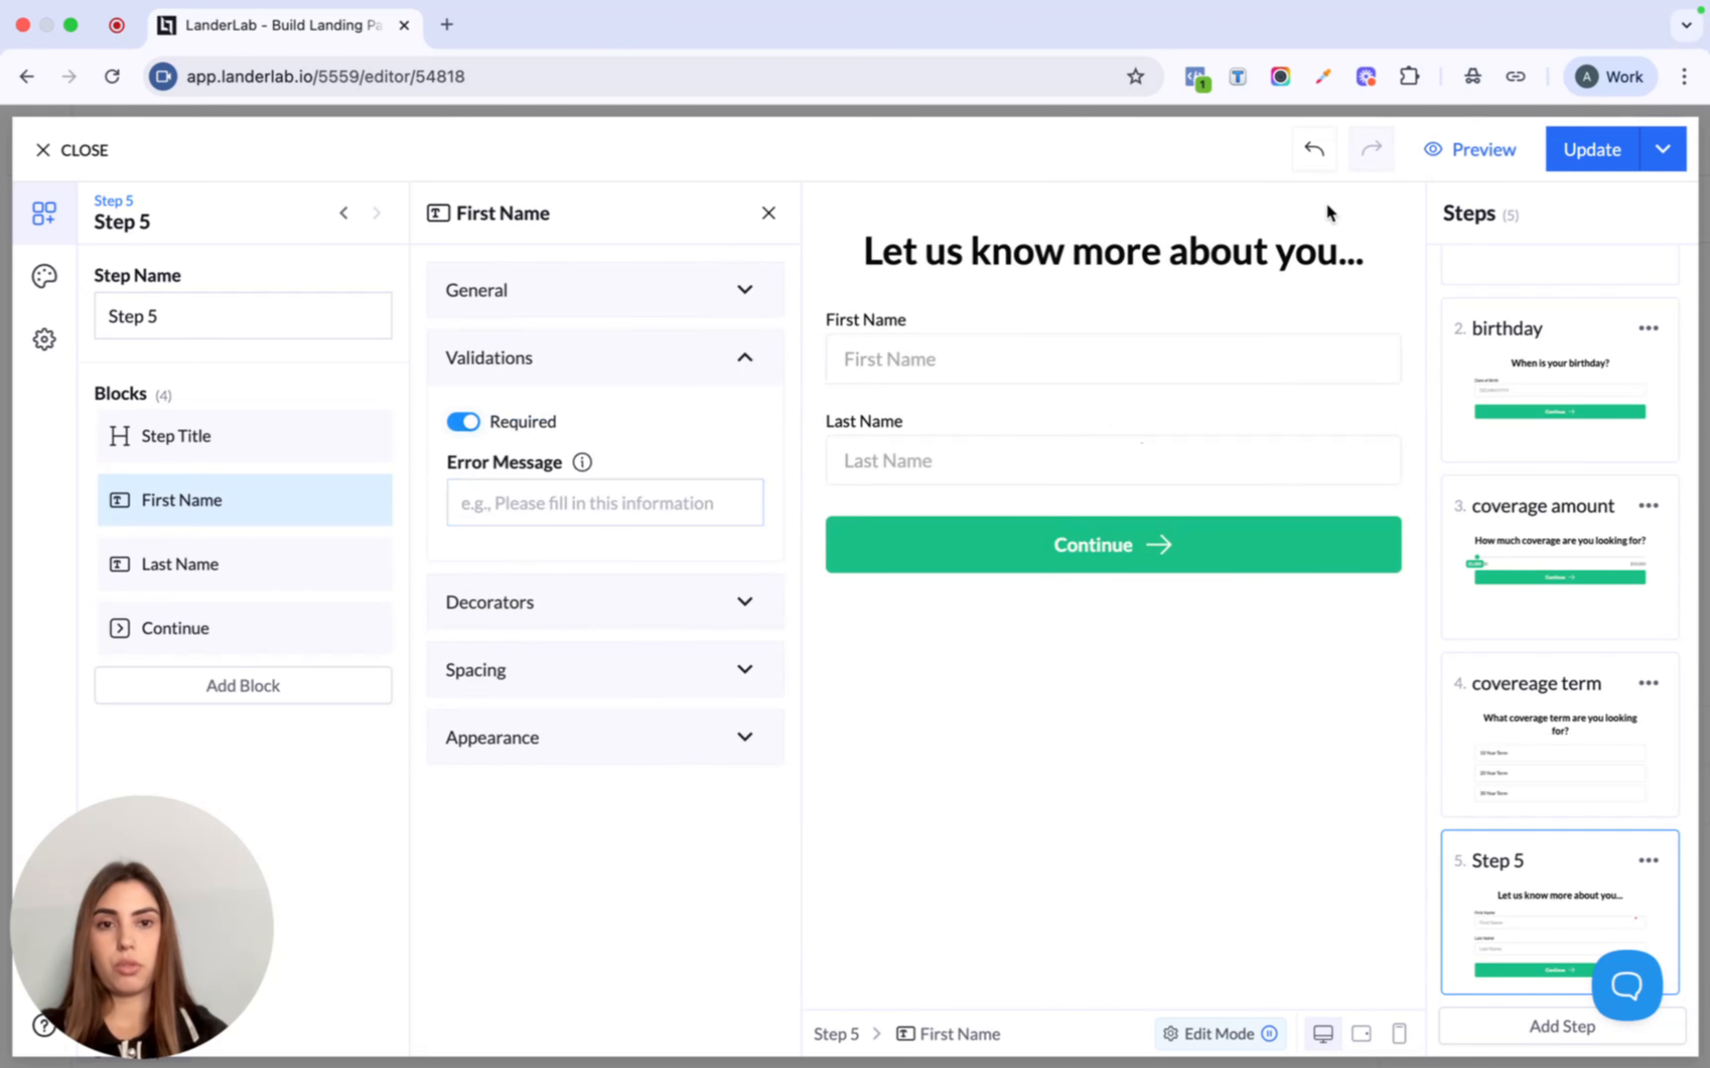
- Rename step 5 to 'name /Lname'
{"action": "triple_click", "coordinate": [207, 309]}
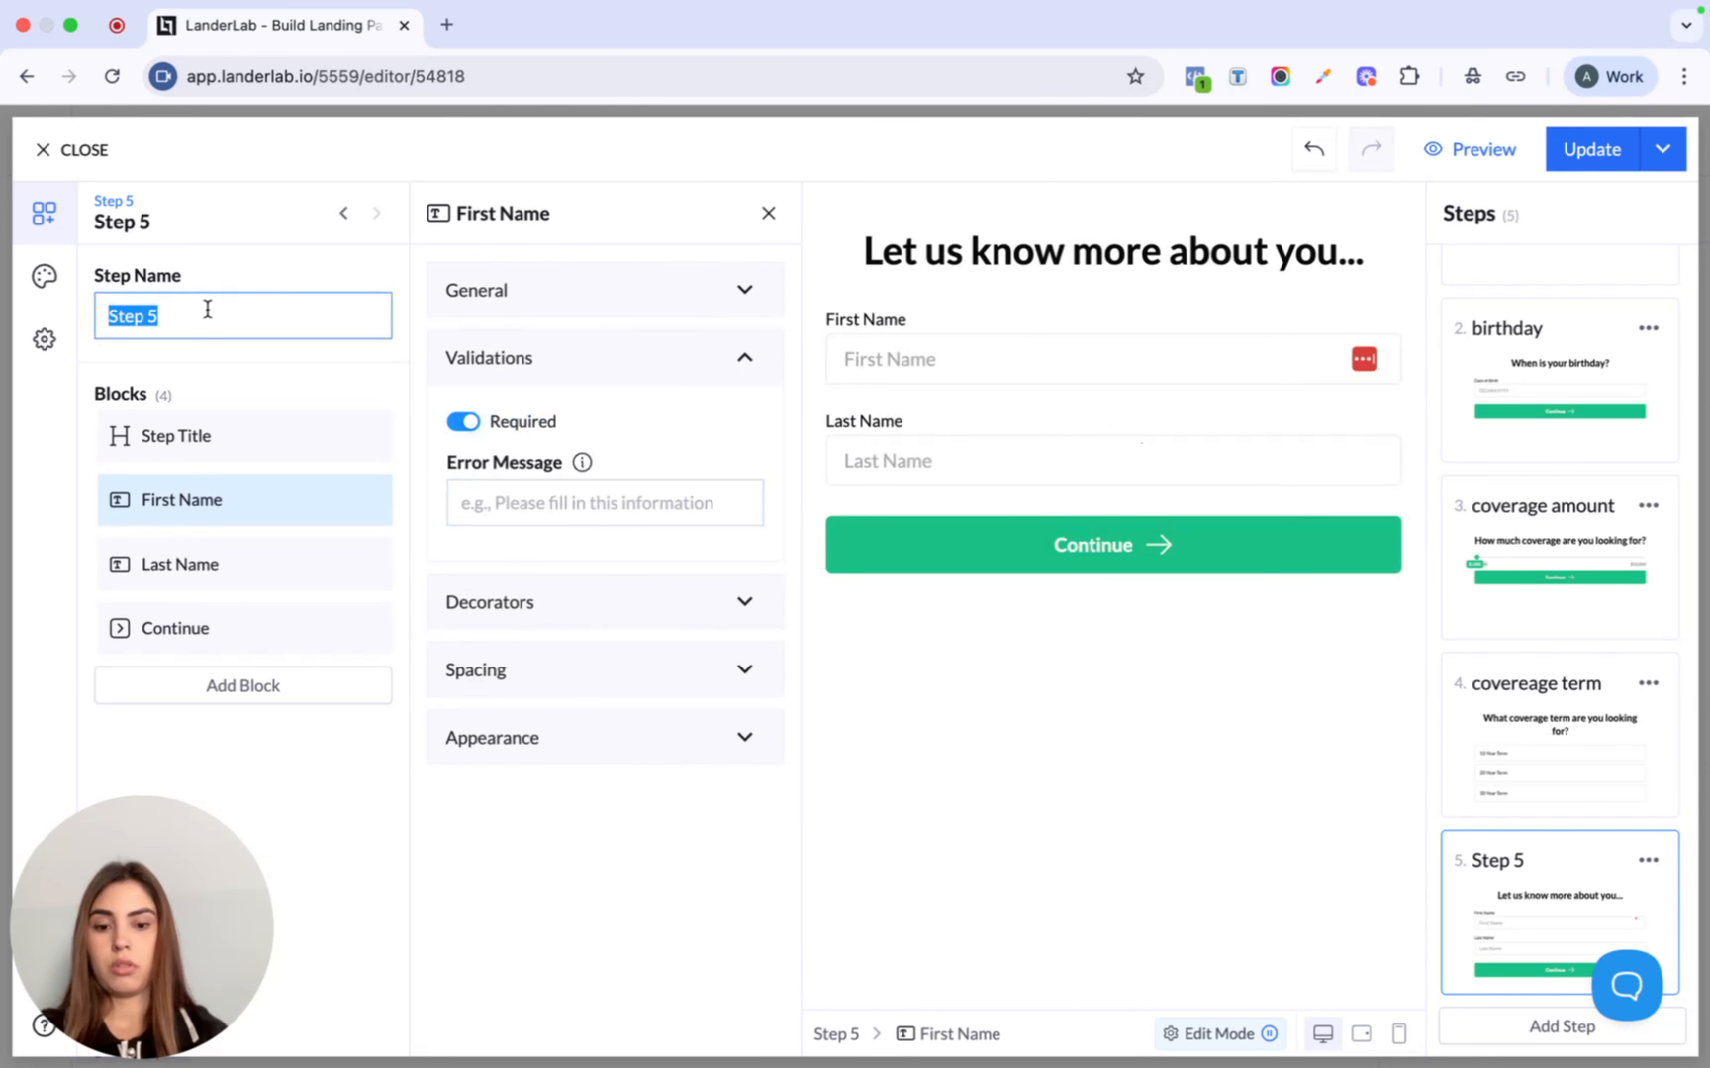
{"action": "type", "text": "name /"}
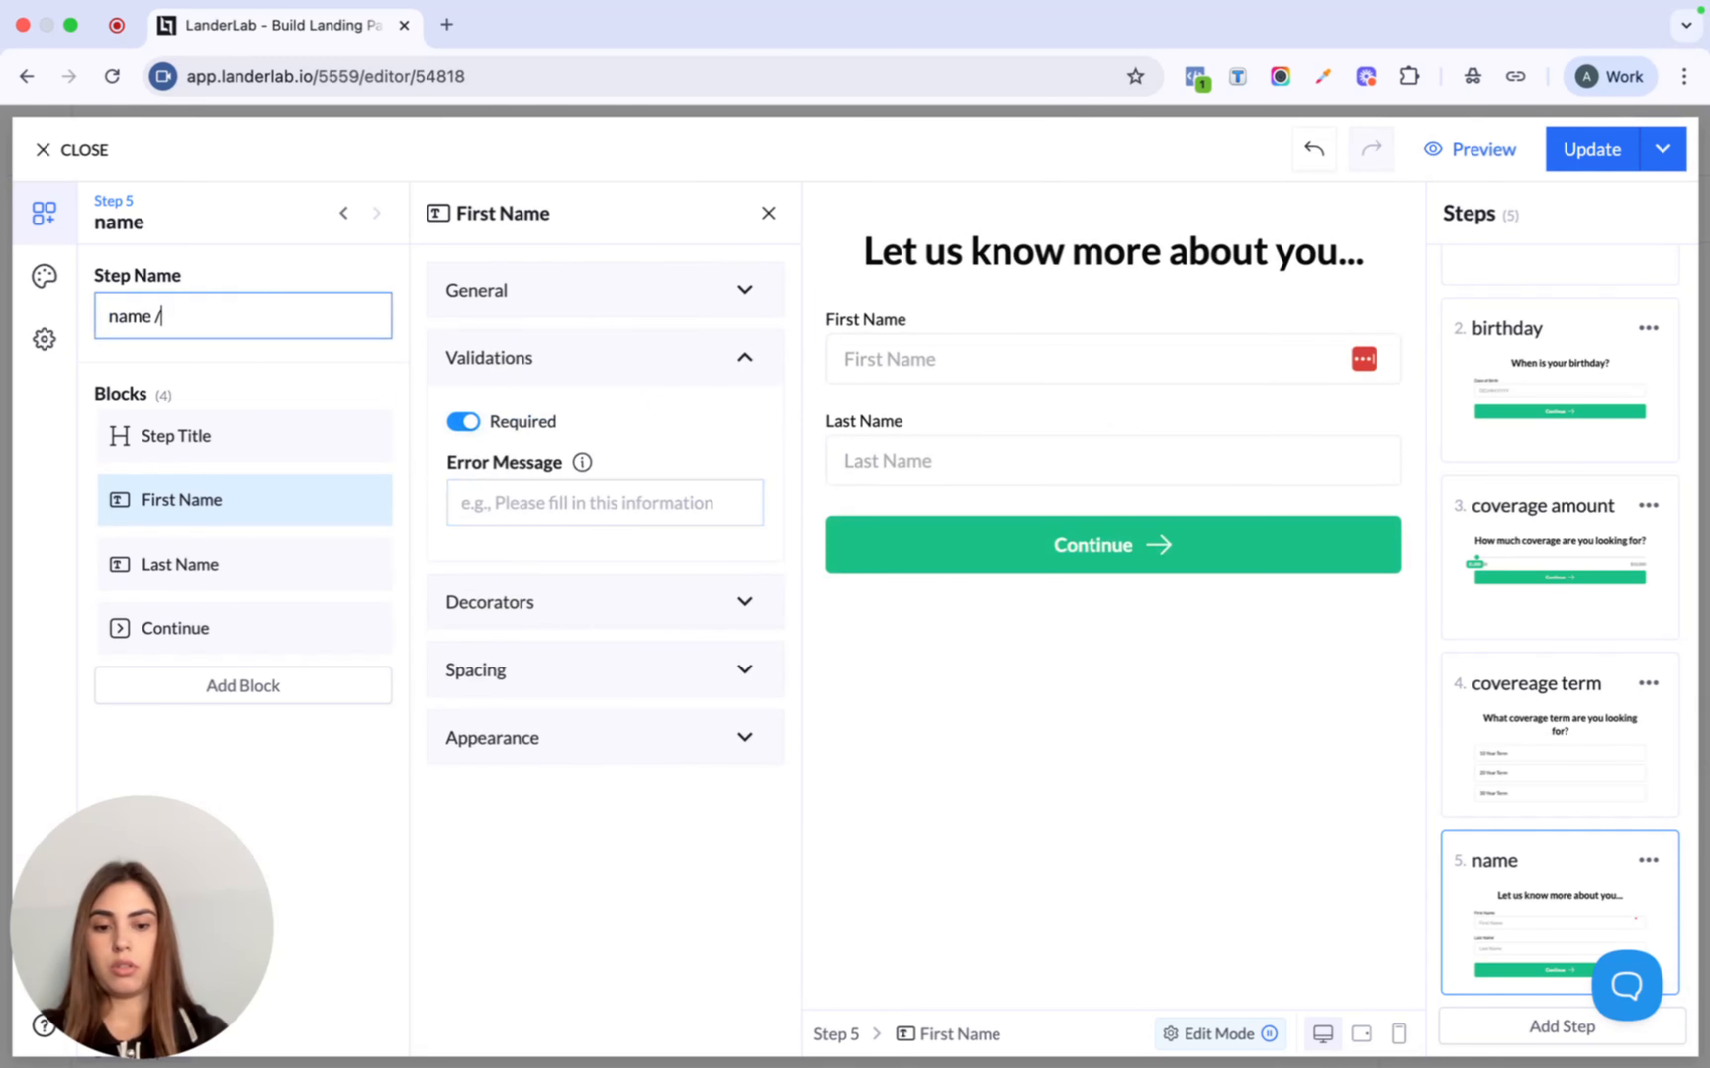
{"action": "type", "text": "Lnan"}
{"action": "key", "text": "BackSpace"}
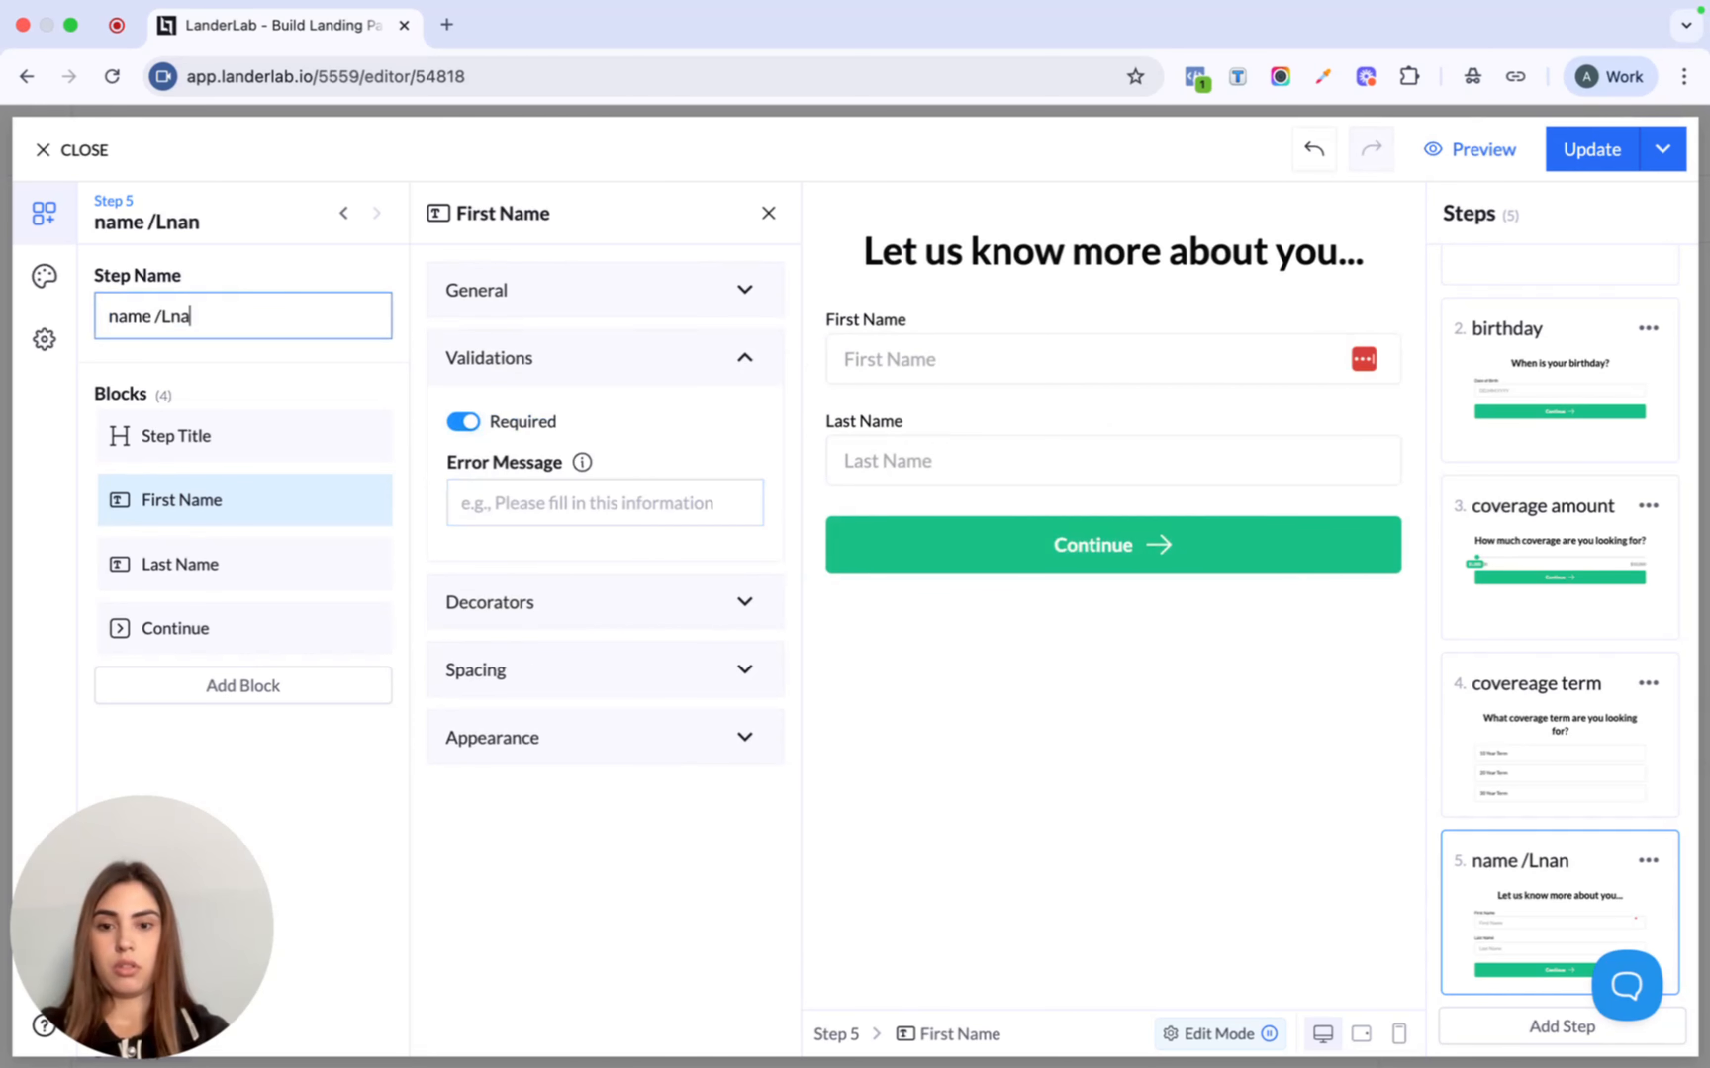
{"action": "type", "text": "me"}
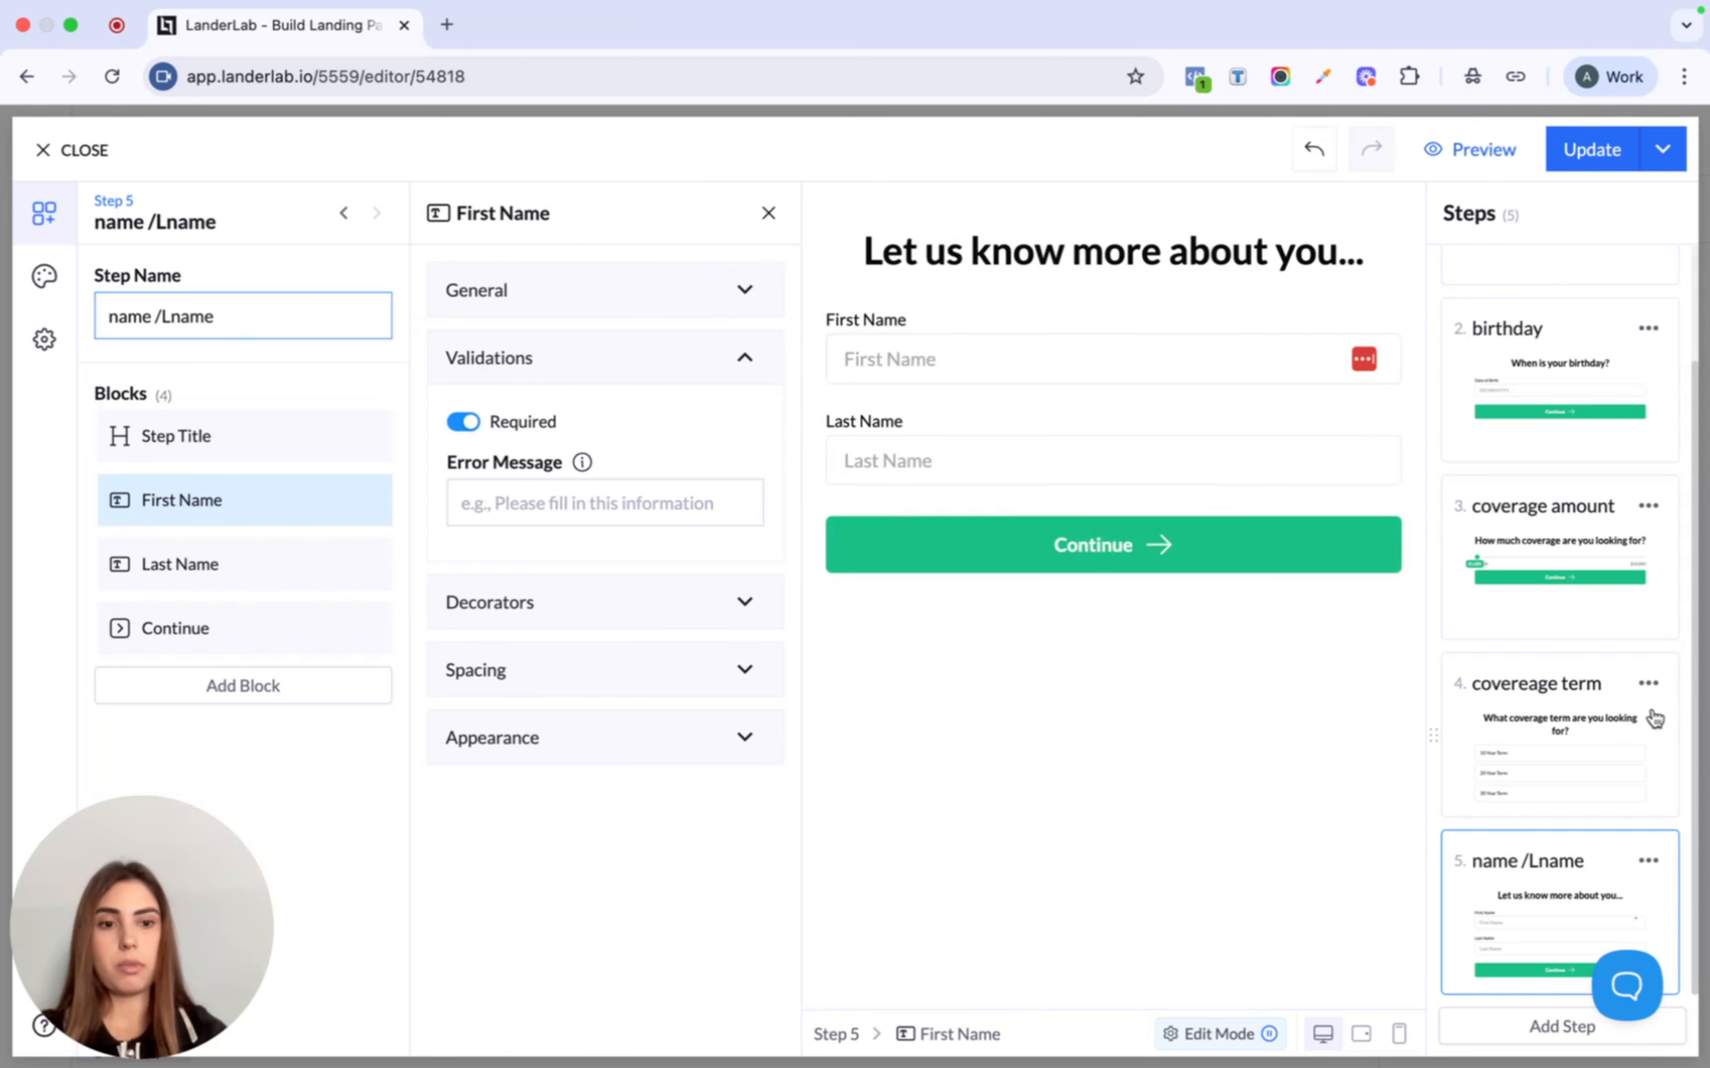
- Add a sixth step and retitle it 'How can we reach out to you?'
{"action": "left_click", "coordinate": [1539, 1027]}
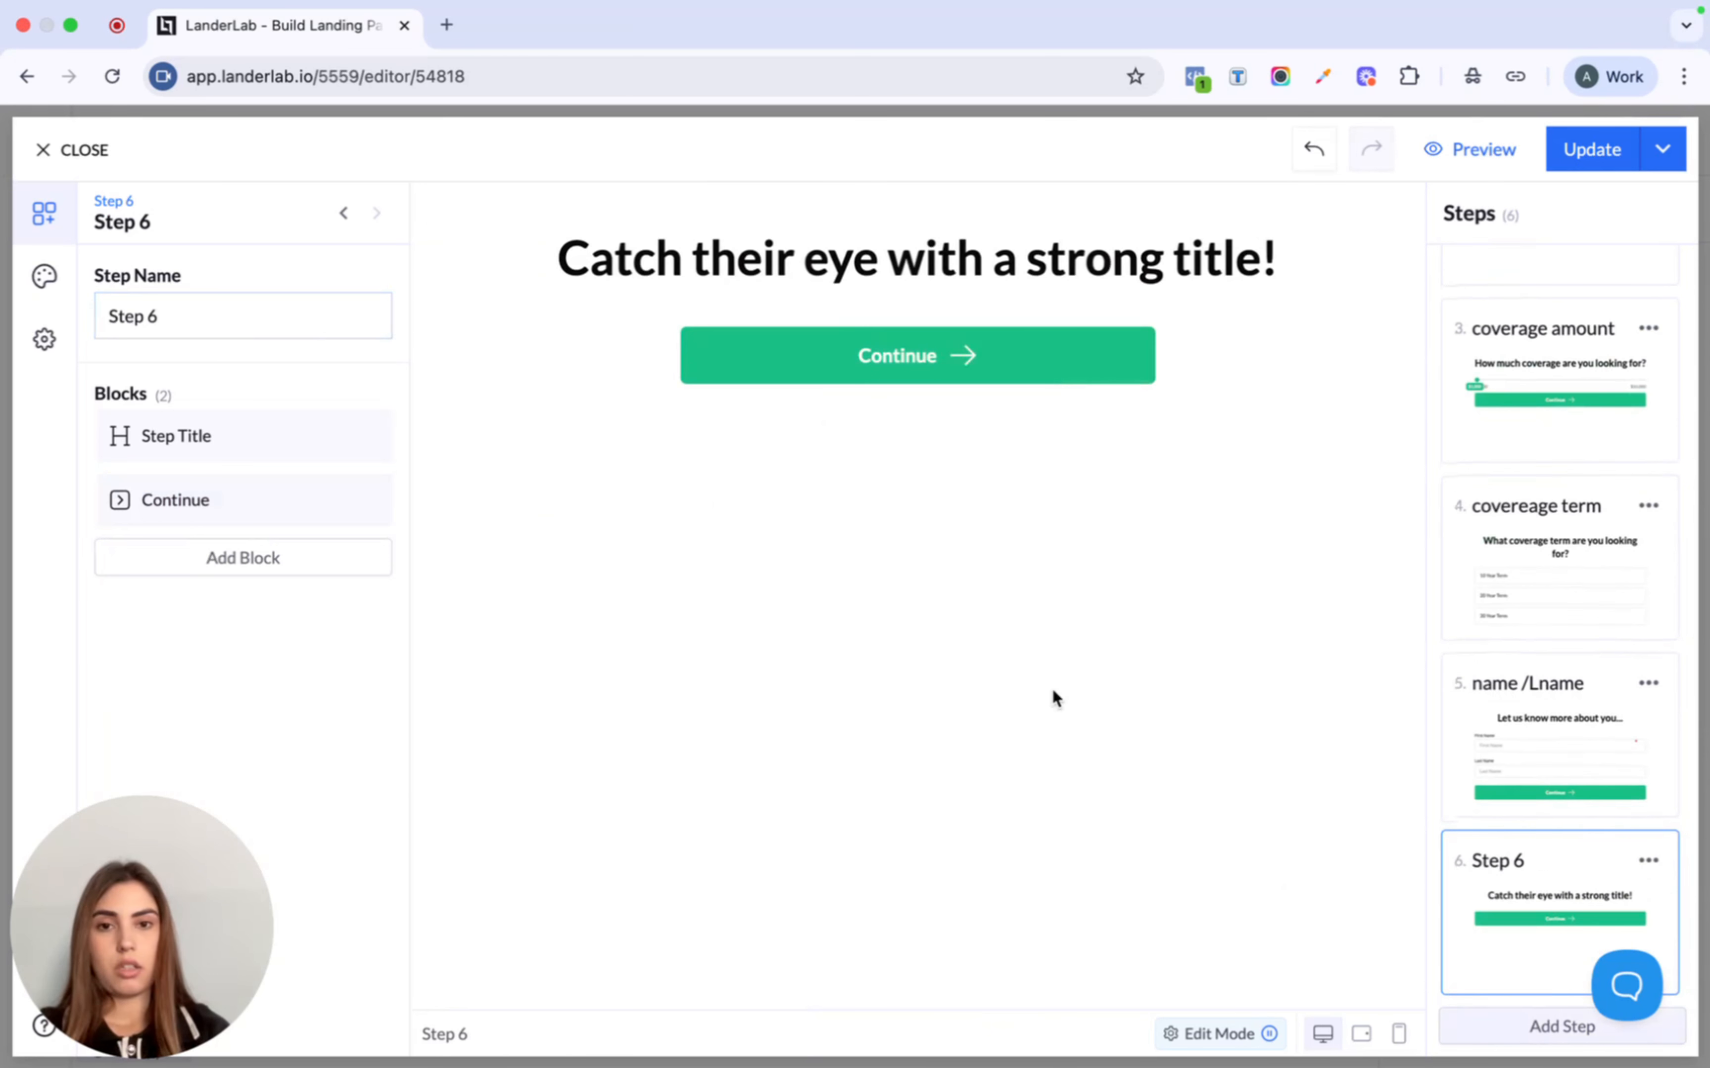
{"action": "left_click", "coordinate": [899, 269]}
{"action": "triple_click", "coordinate": [613, 573]}
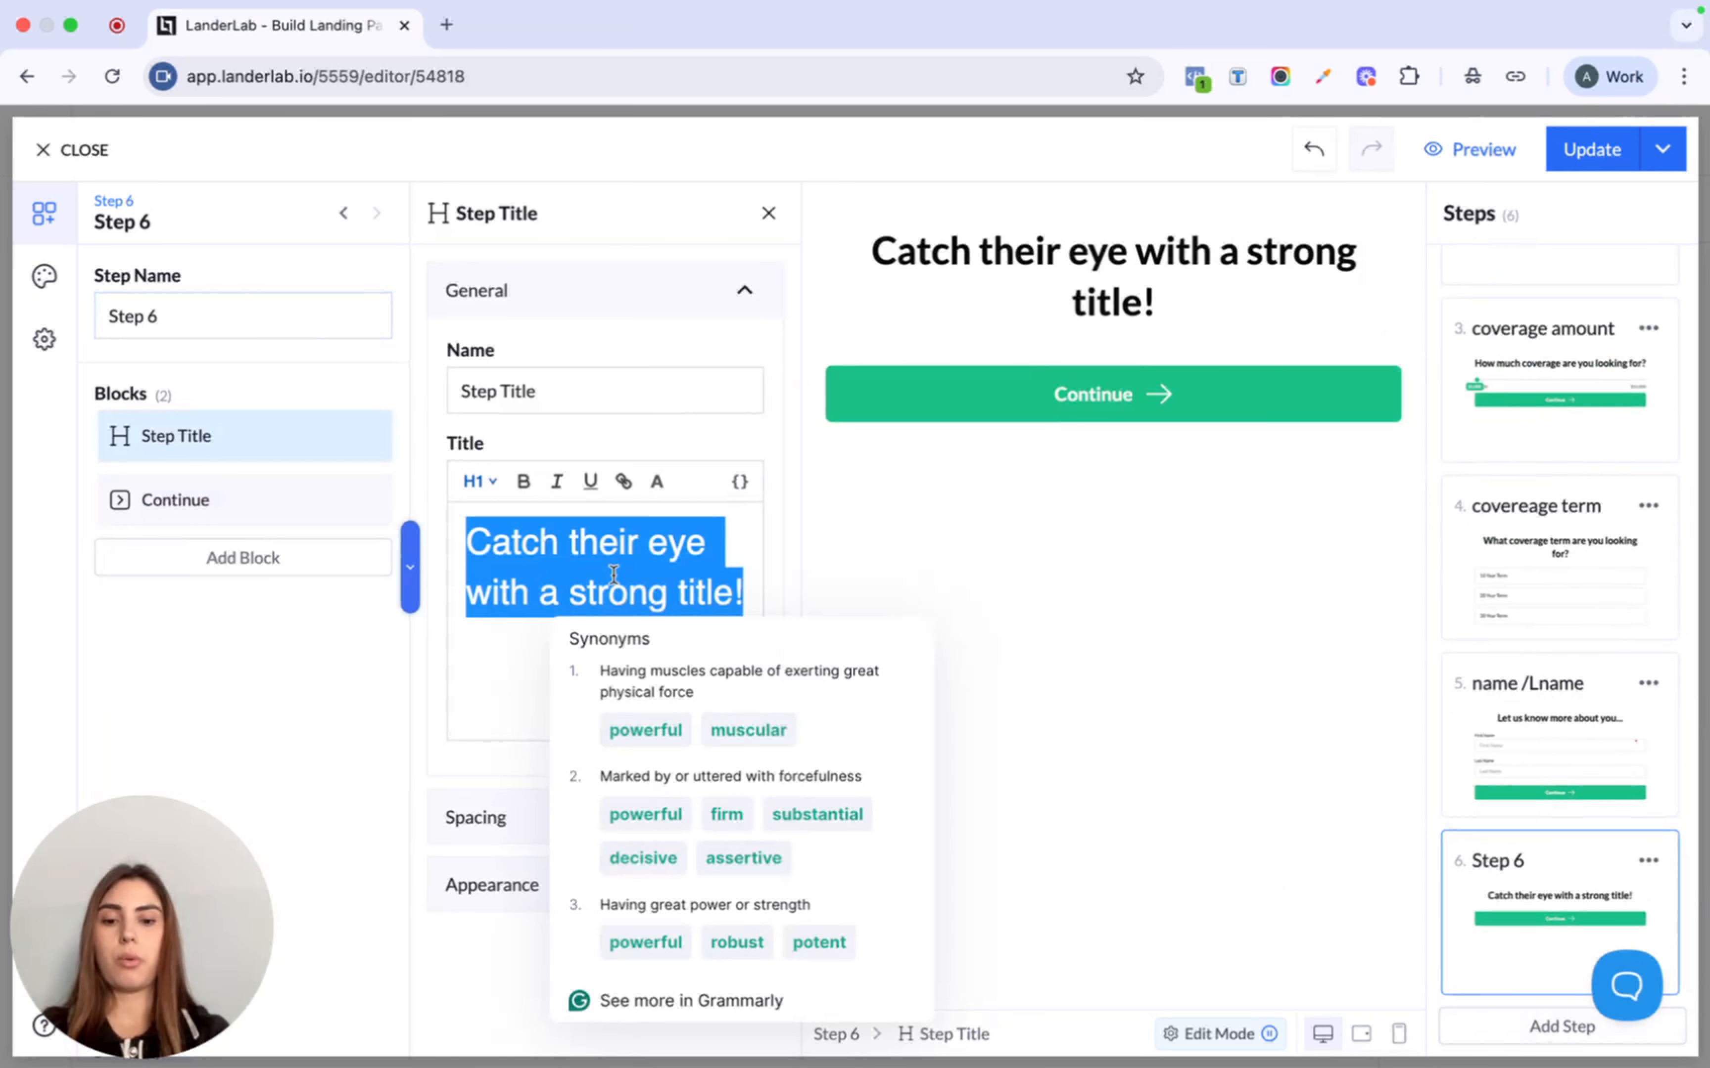
{"action": "type", "text": "How can"}
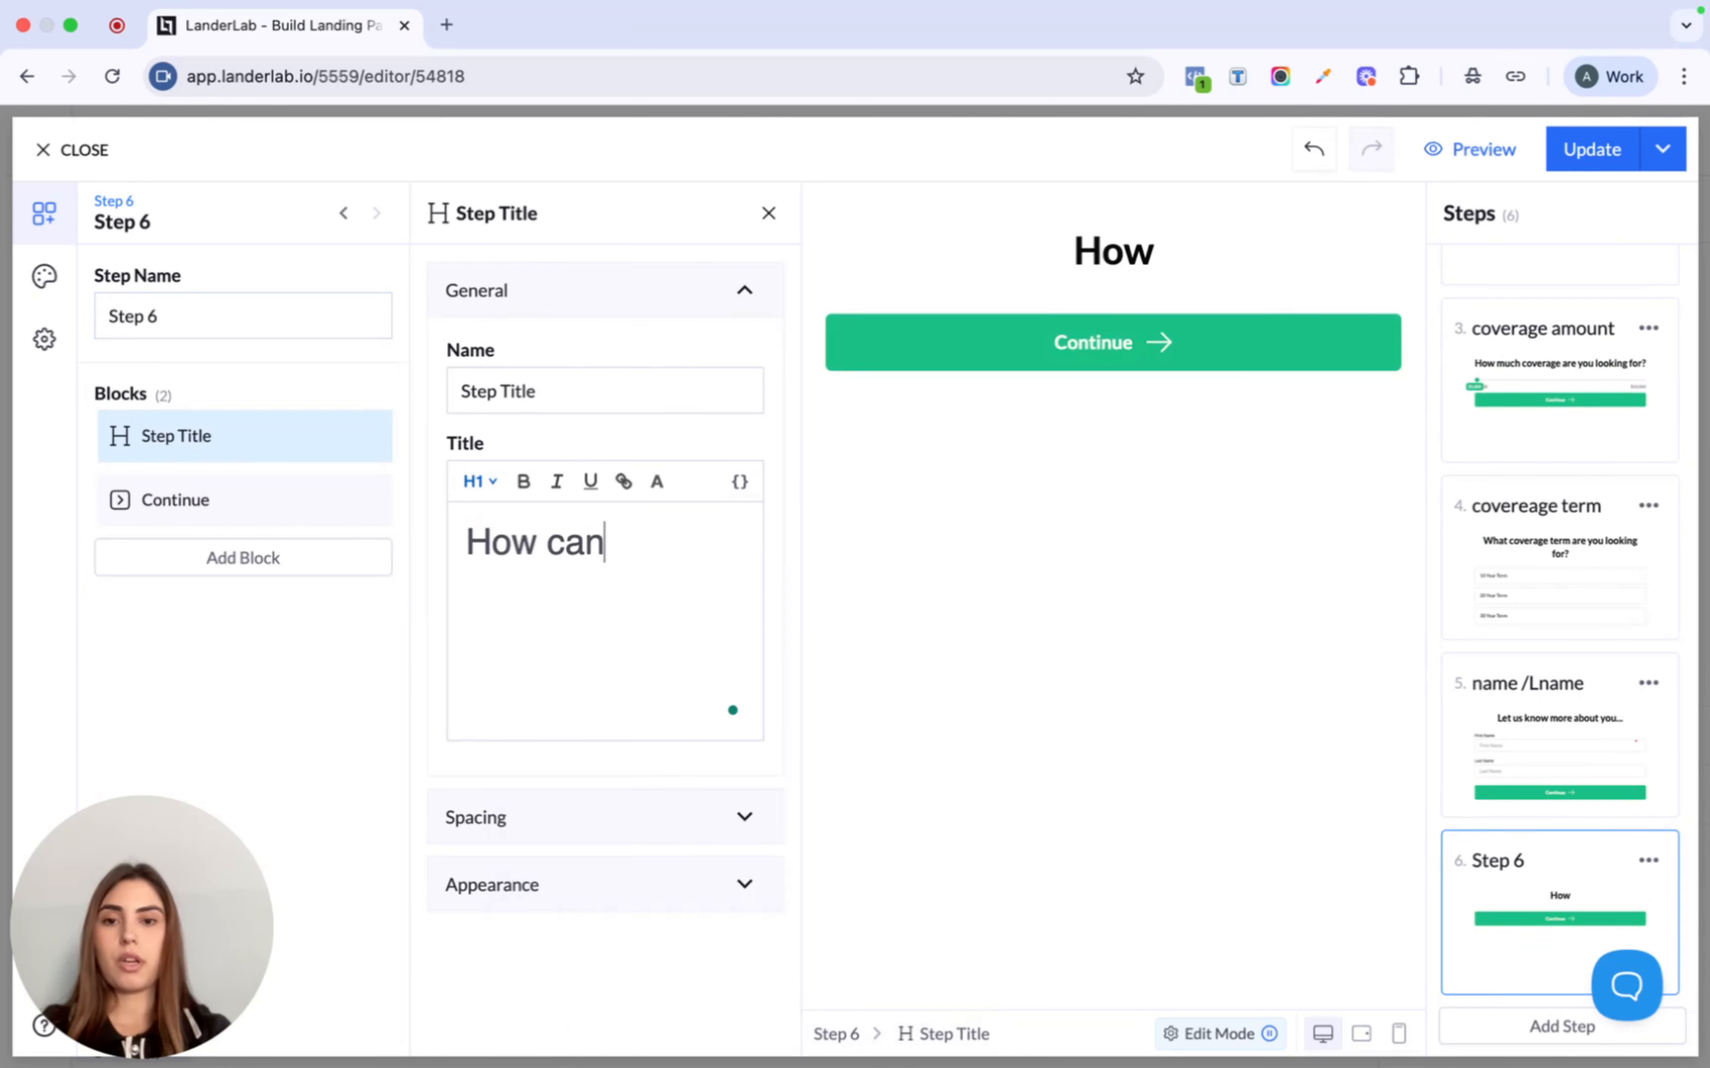
{"action": "type", "text": " we reach ou"}
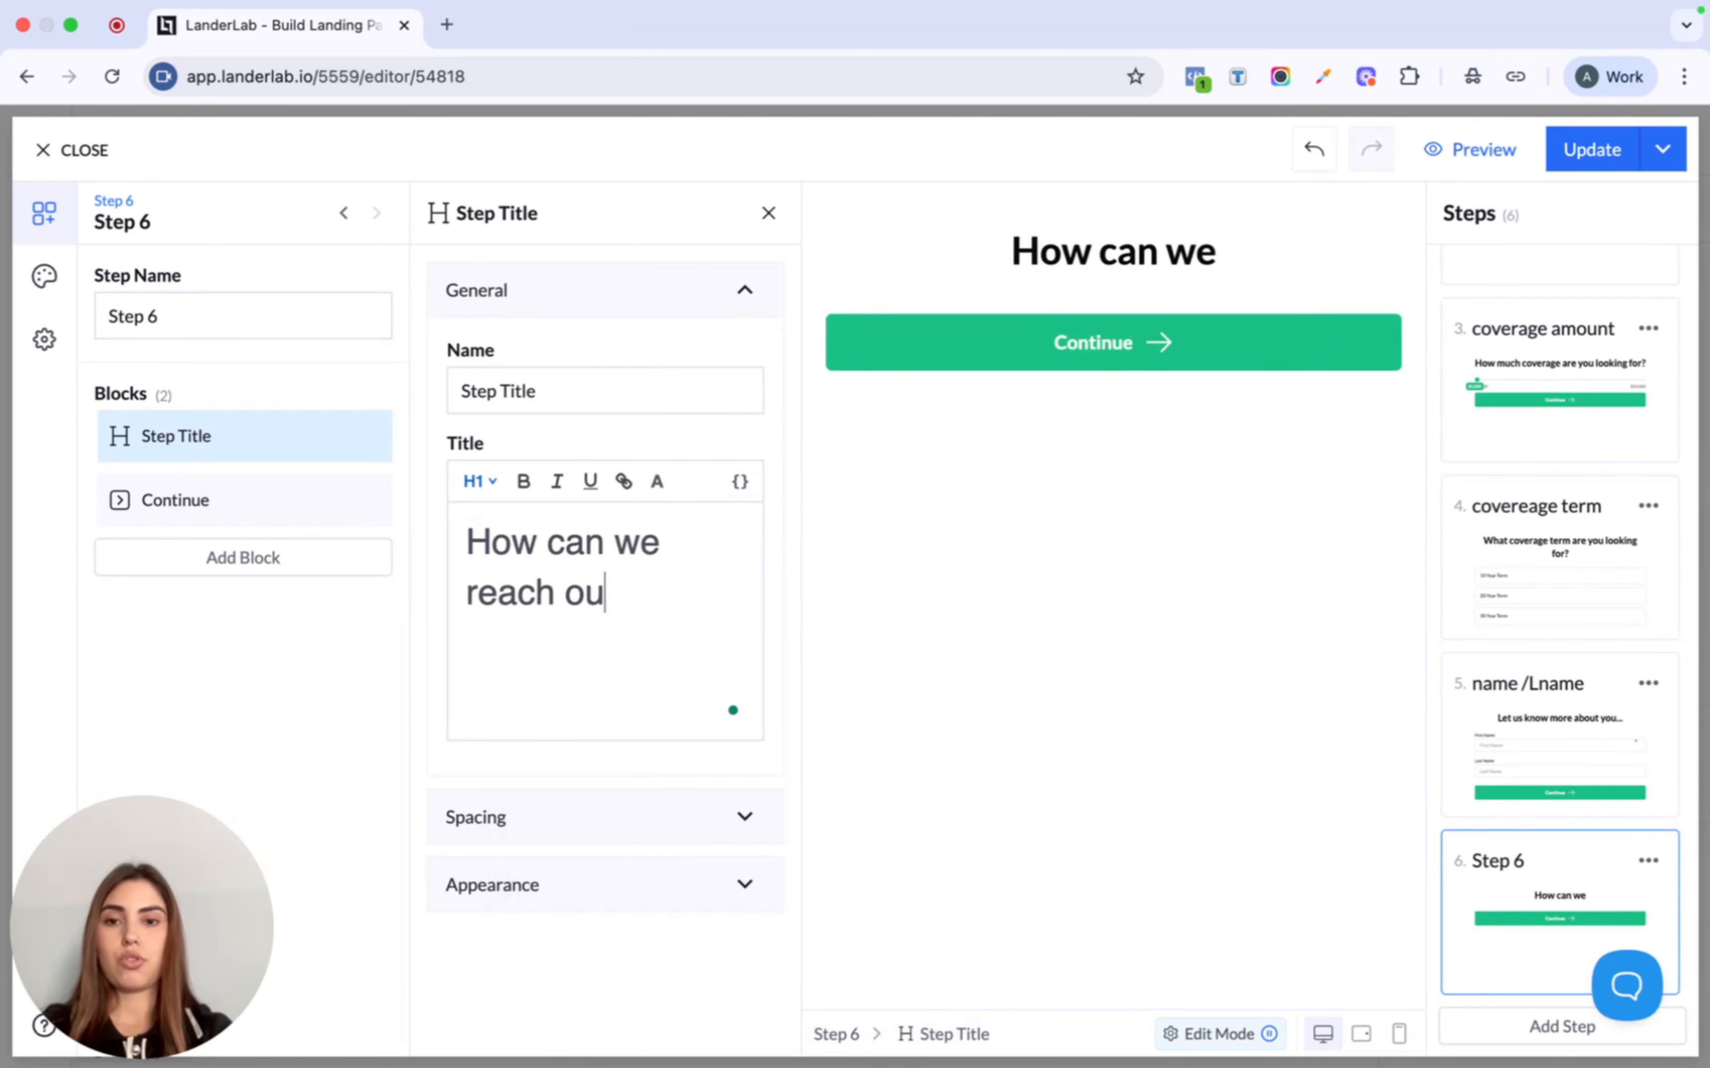
{"action": "type", "text": "t to you?"}
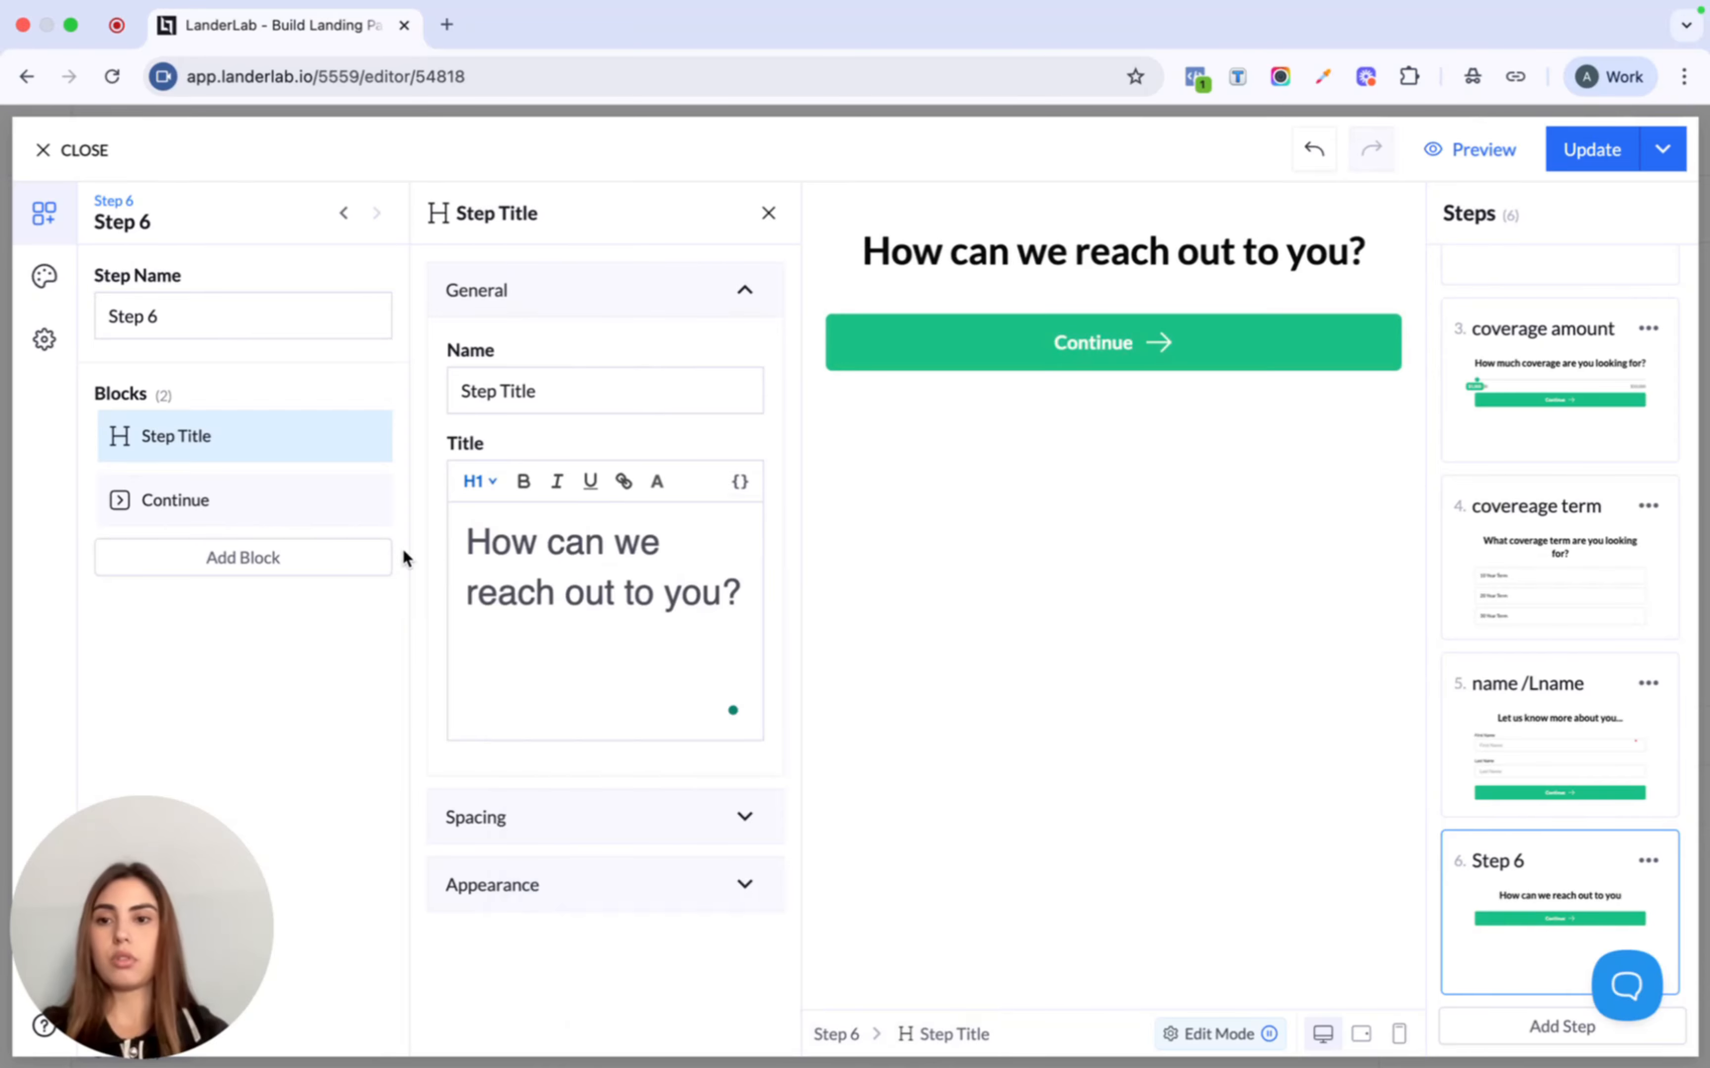
- Add an Email field and a Phone Number field to Step 6
{"action": "left_click", "coordinate": [280, 559]}
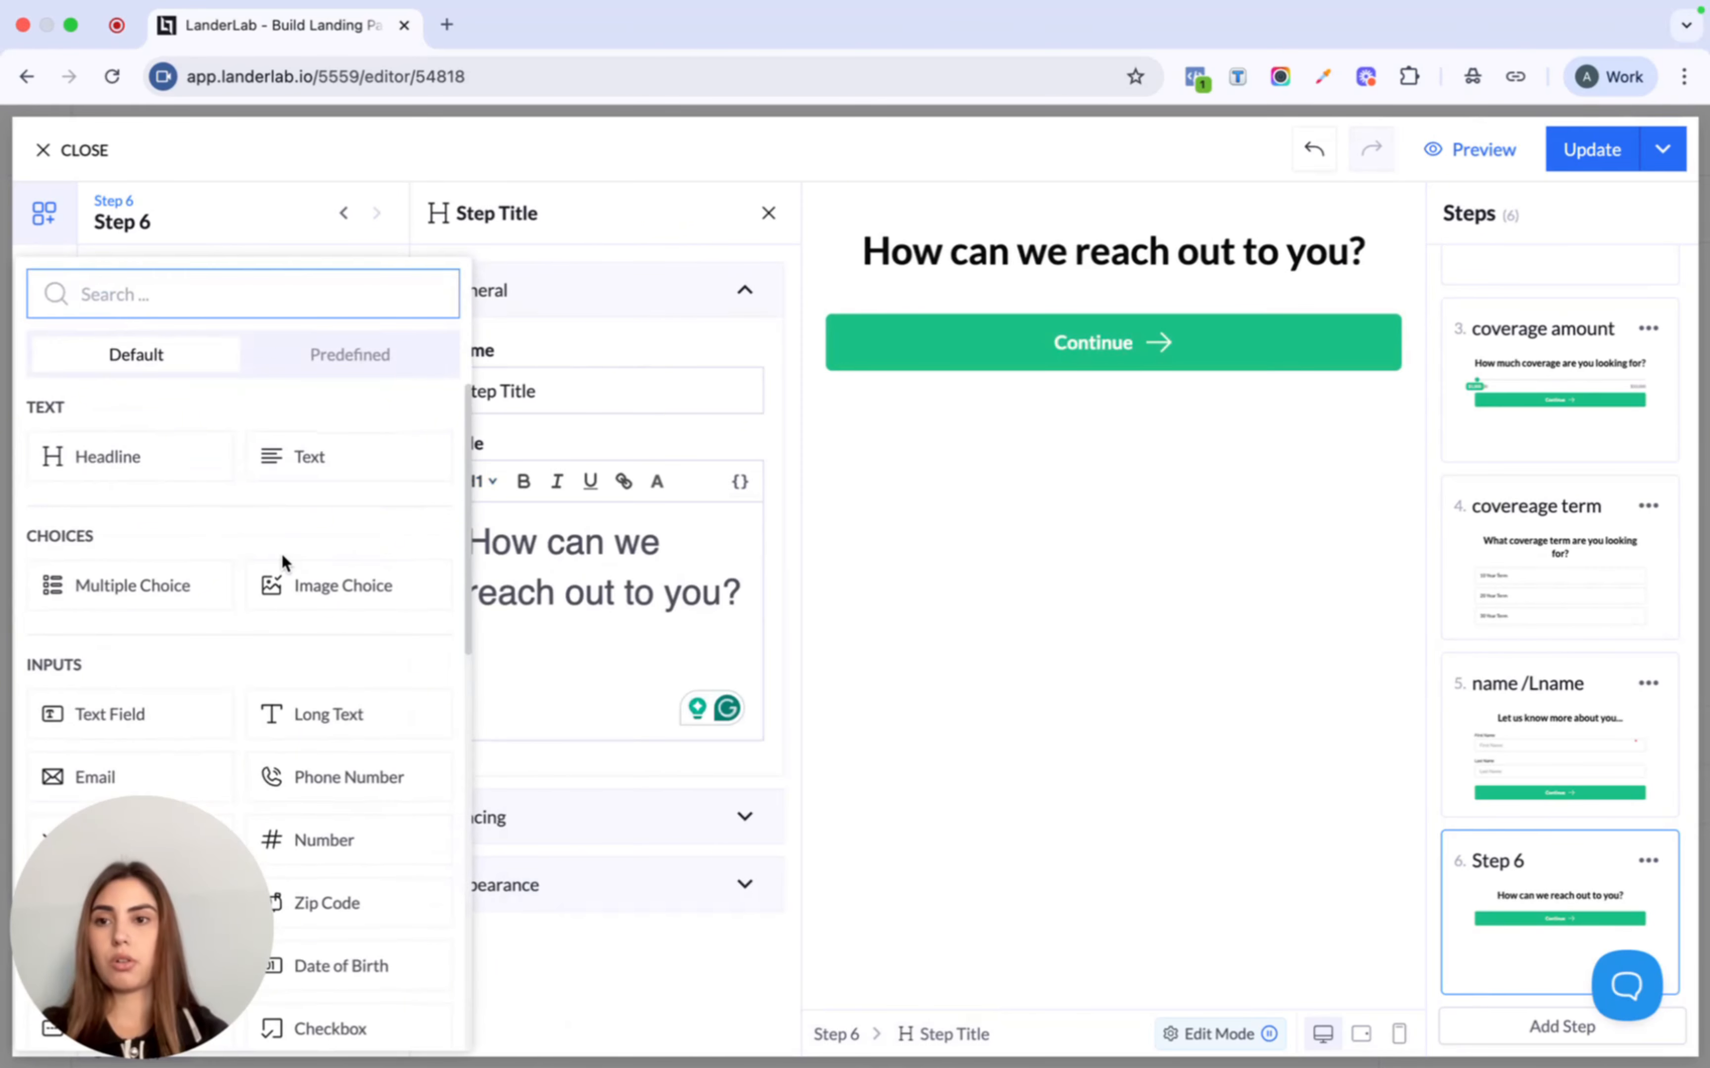
{"action": "type", "text": "ema"}
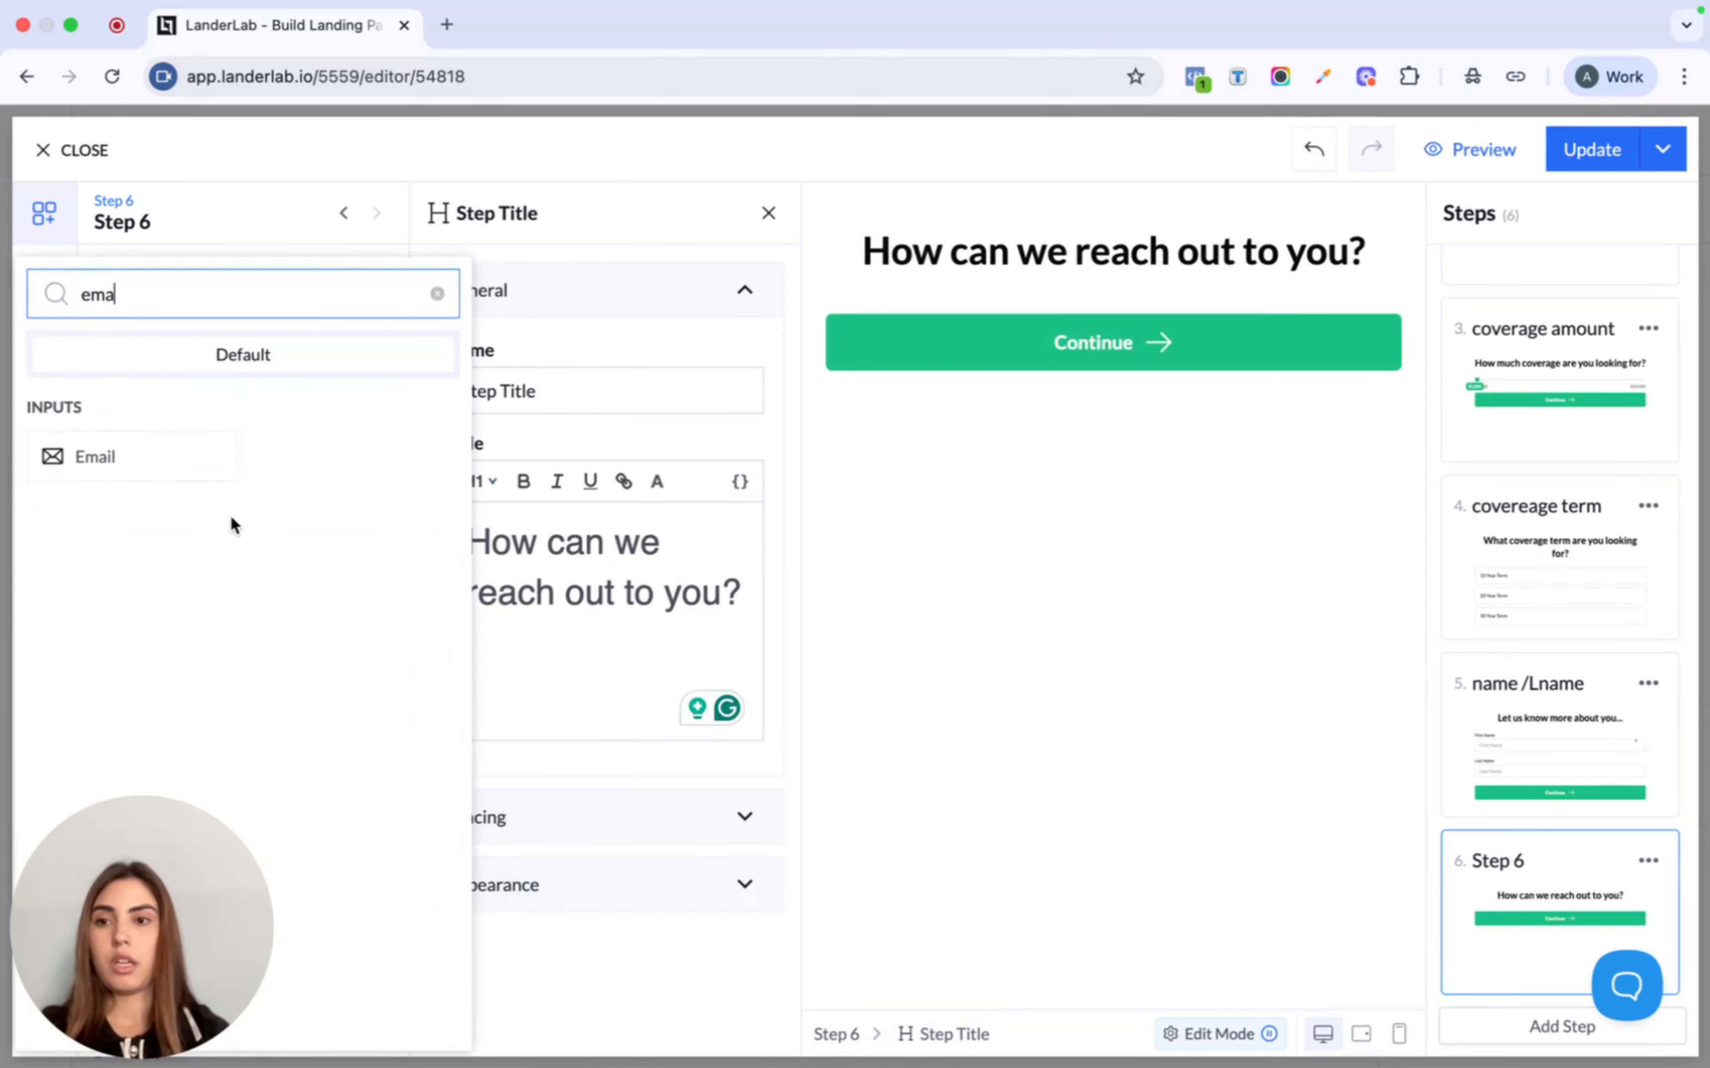
{"action": "left_click", "coordinate": [143, 466]}
{"action": "left_click", "coordinate": [198, 620]}
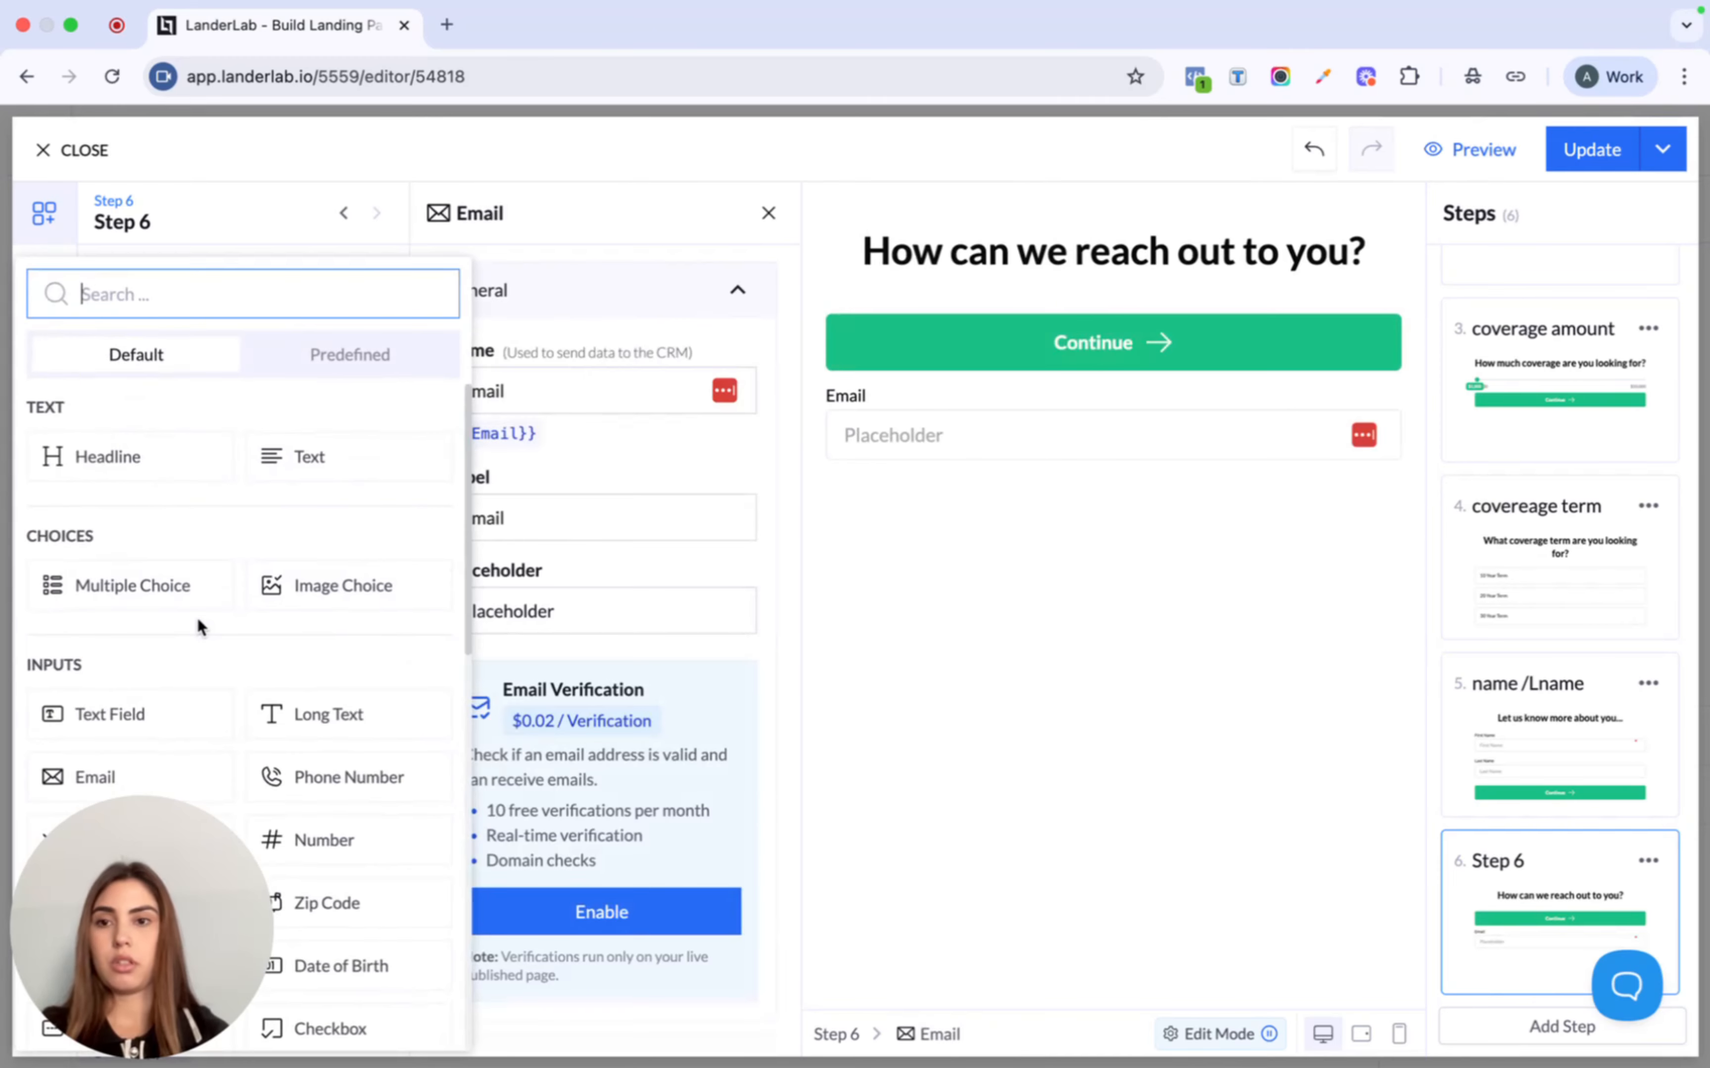
{"action": "type", "text": "o"}
{"action": "key", "text": "BackSpace"}
{"action": "type", "text": "ph"}
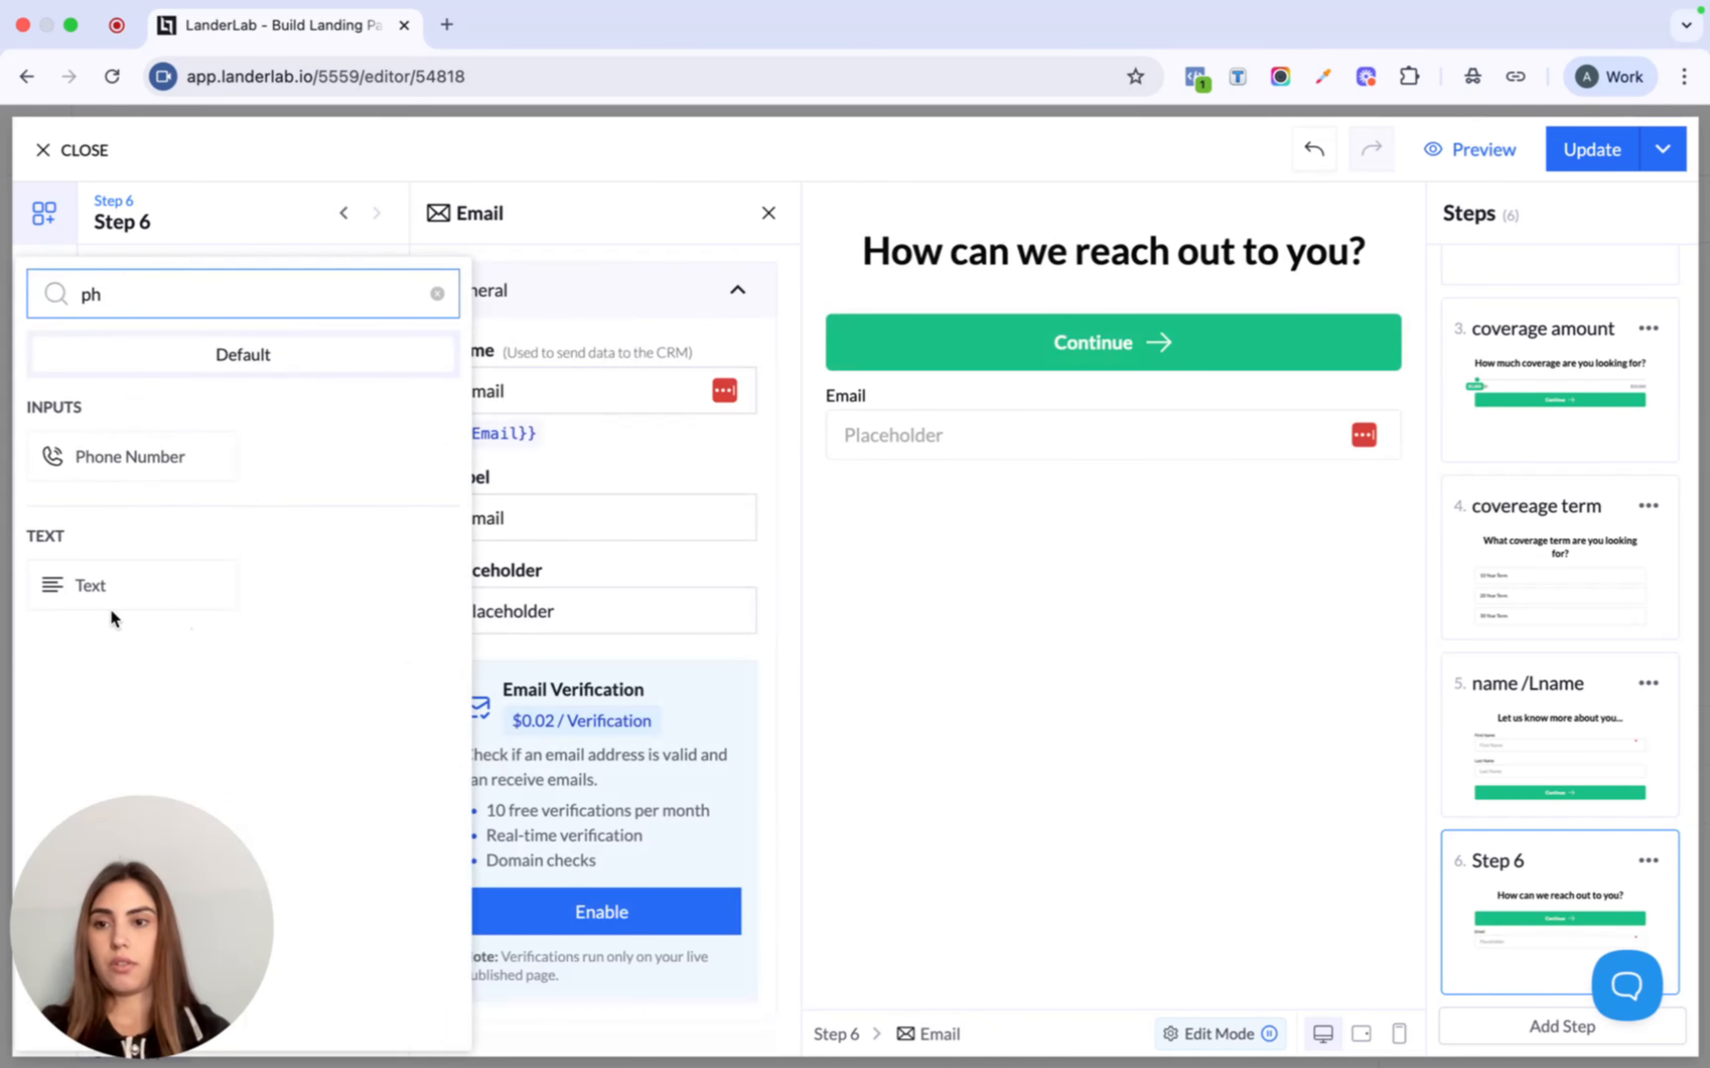
{"action": "left_click", "coordinate": [84, 456]}
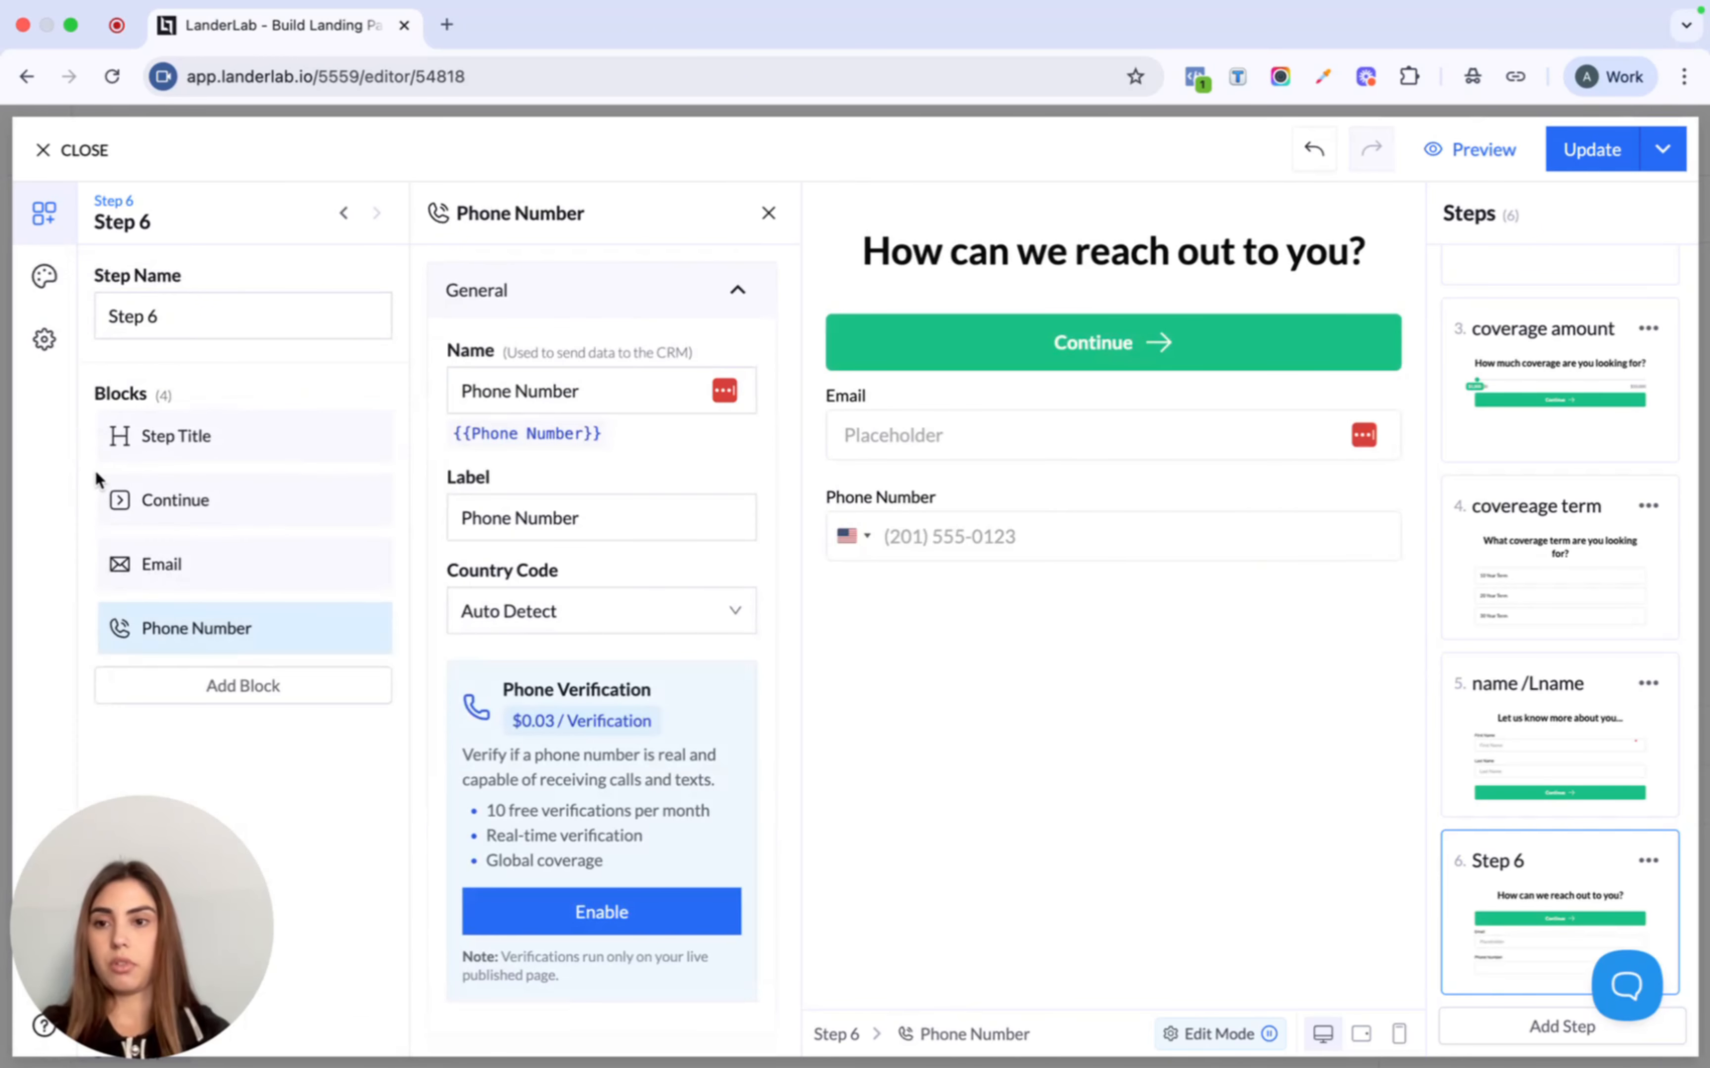
- Remove the Continue block from Step 6
{"action": "left_click", "coordinate": [363, 502]}
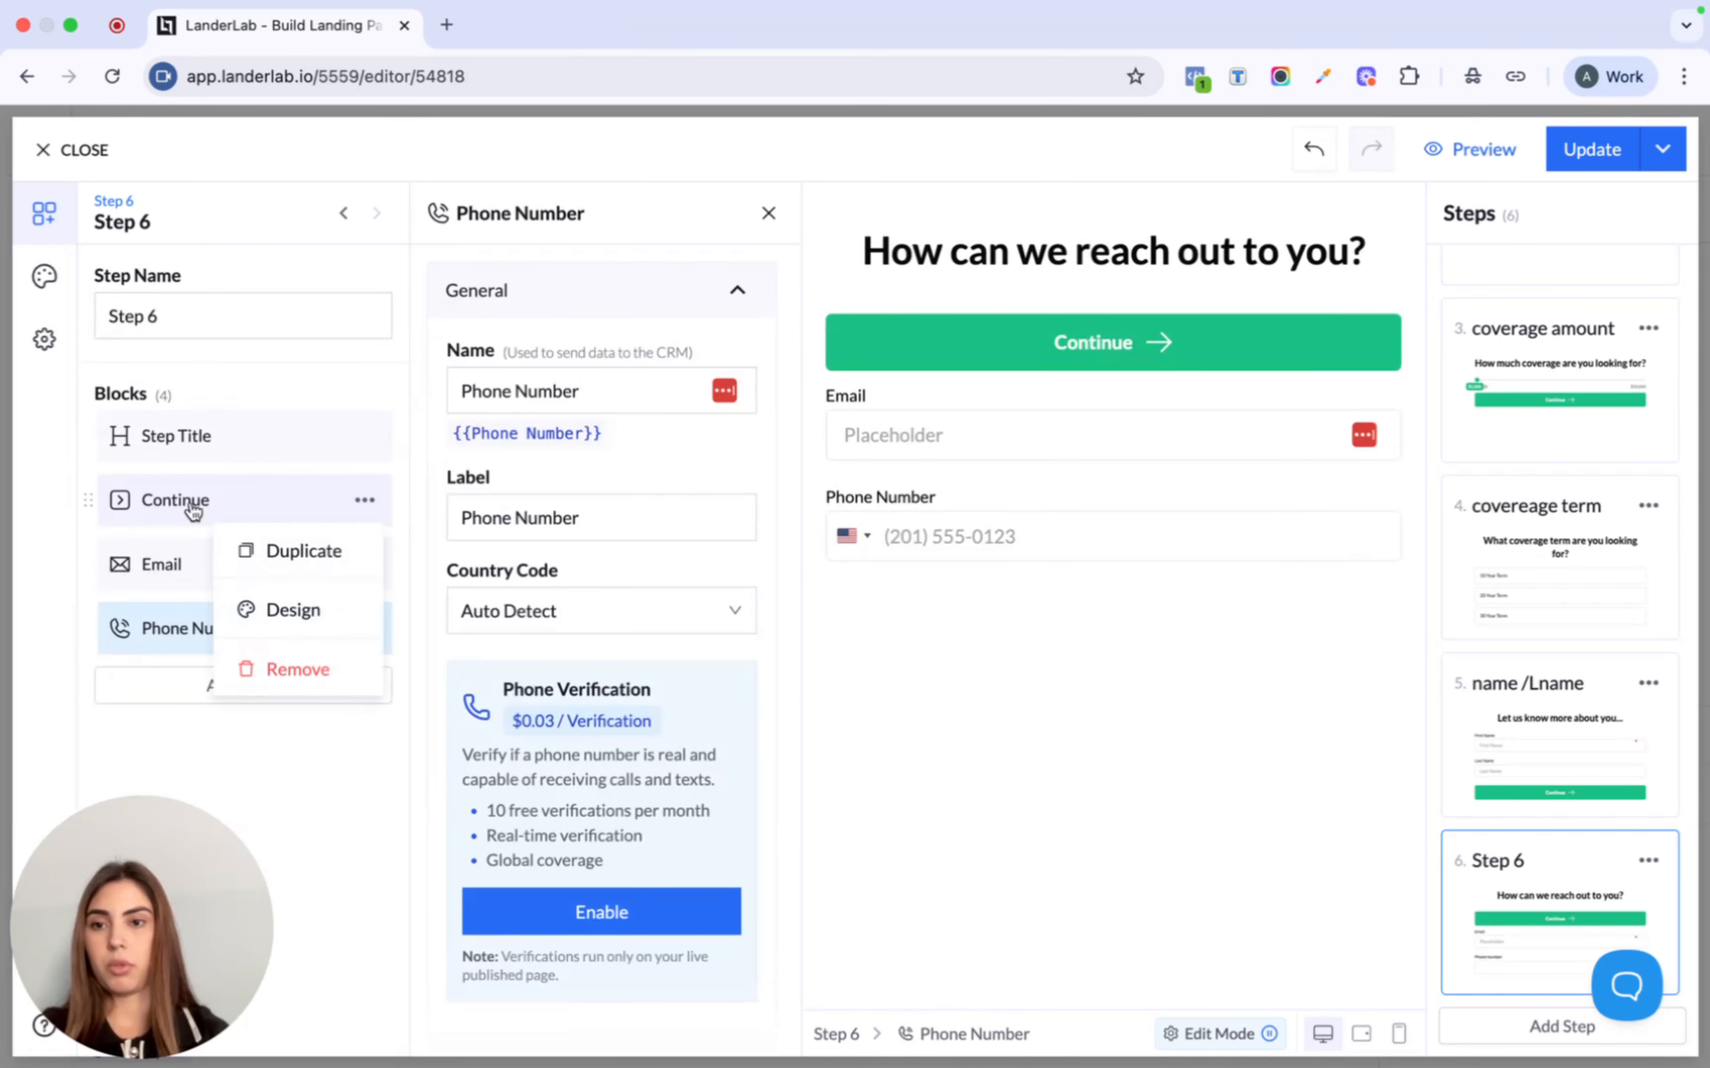
{"action": "left_click", "coordinate": [293, 663]}
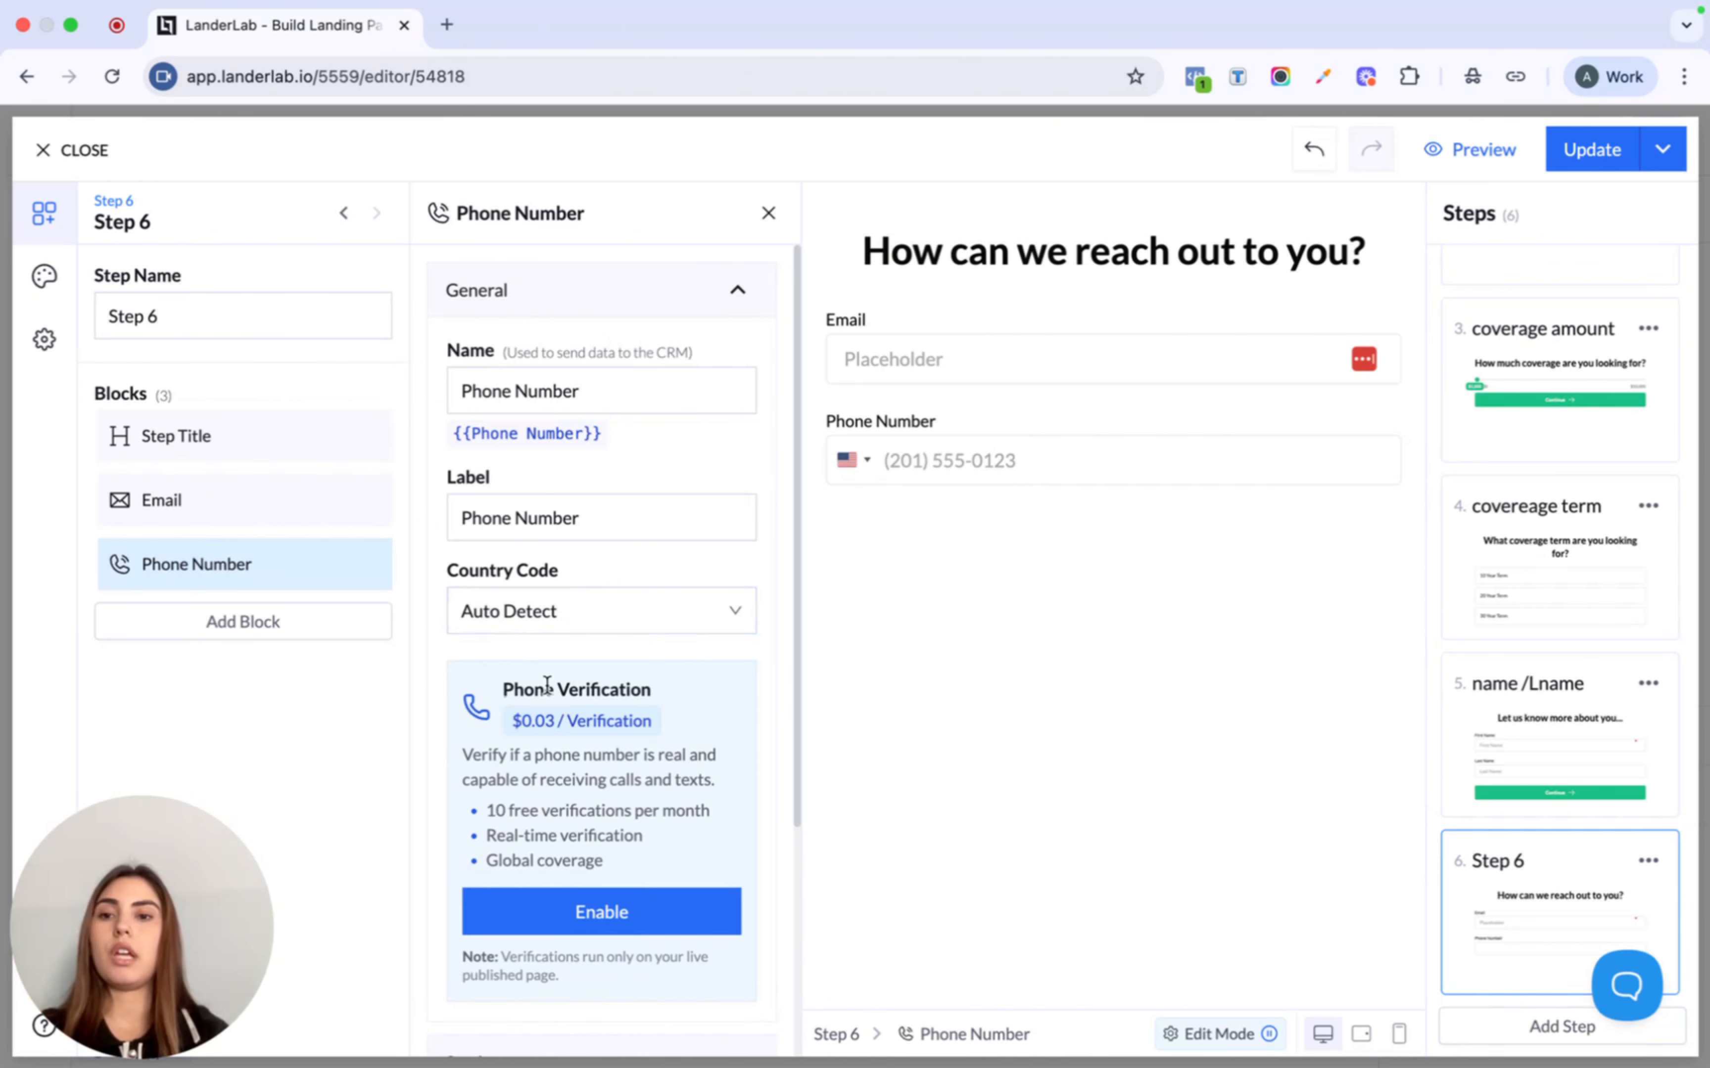
{"action": "left_click", "coordinate": [291, 521]}
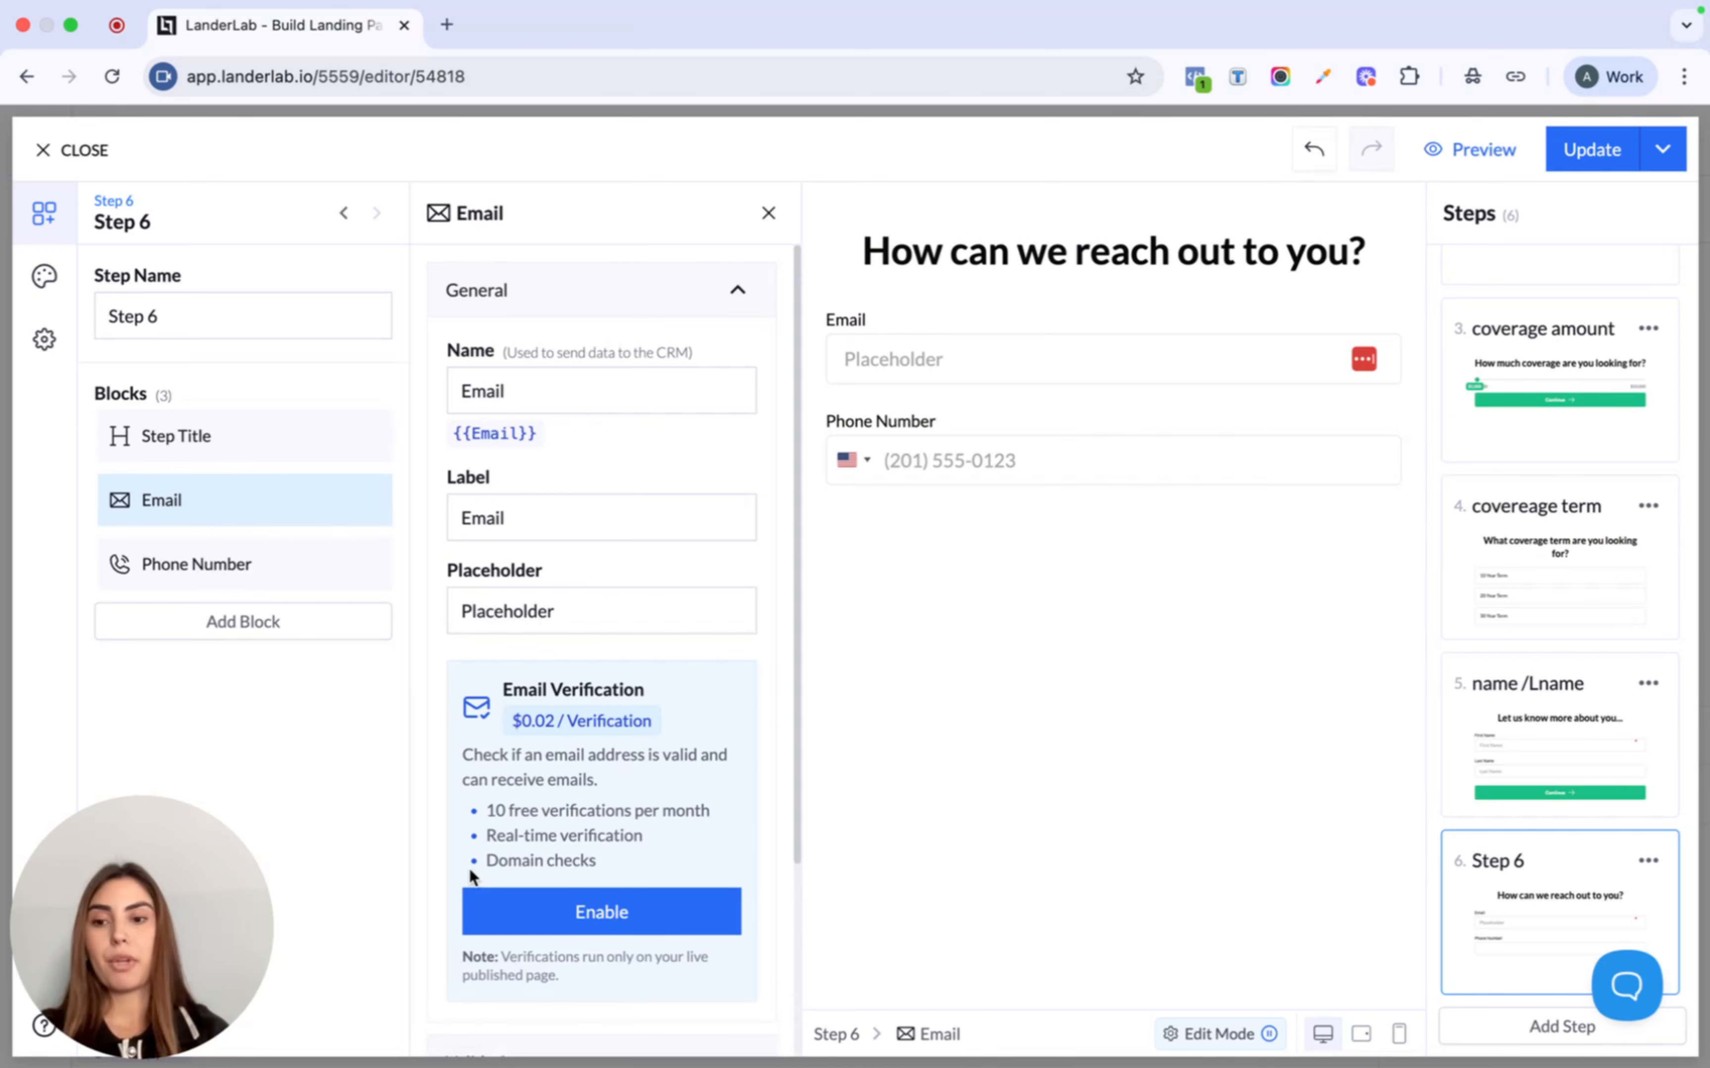
- Add a Submit button to Step 6 with a Pulse animation
{"action": "left_click", "coordinate": [263, 624]}
{"action": "type", "text": "sub"}
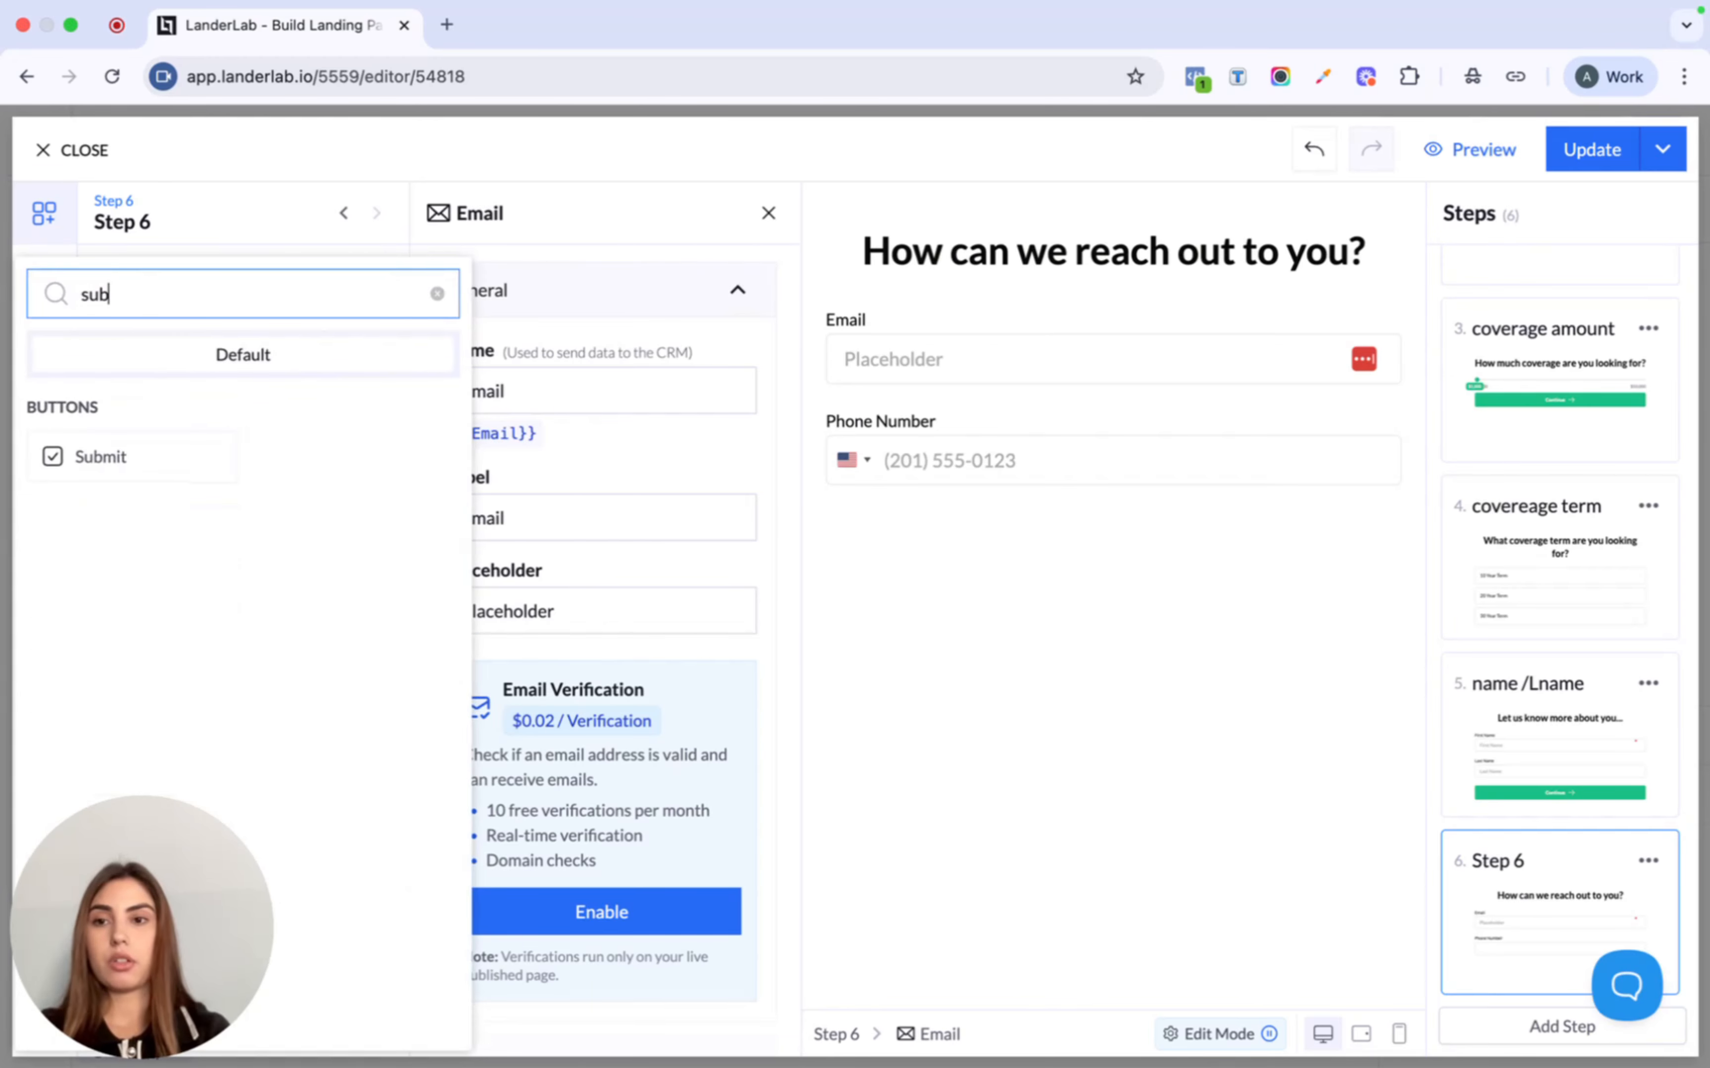
{"action": "left_click", "coordinate": [130, 462]}
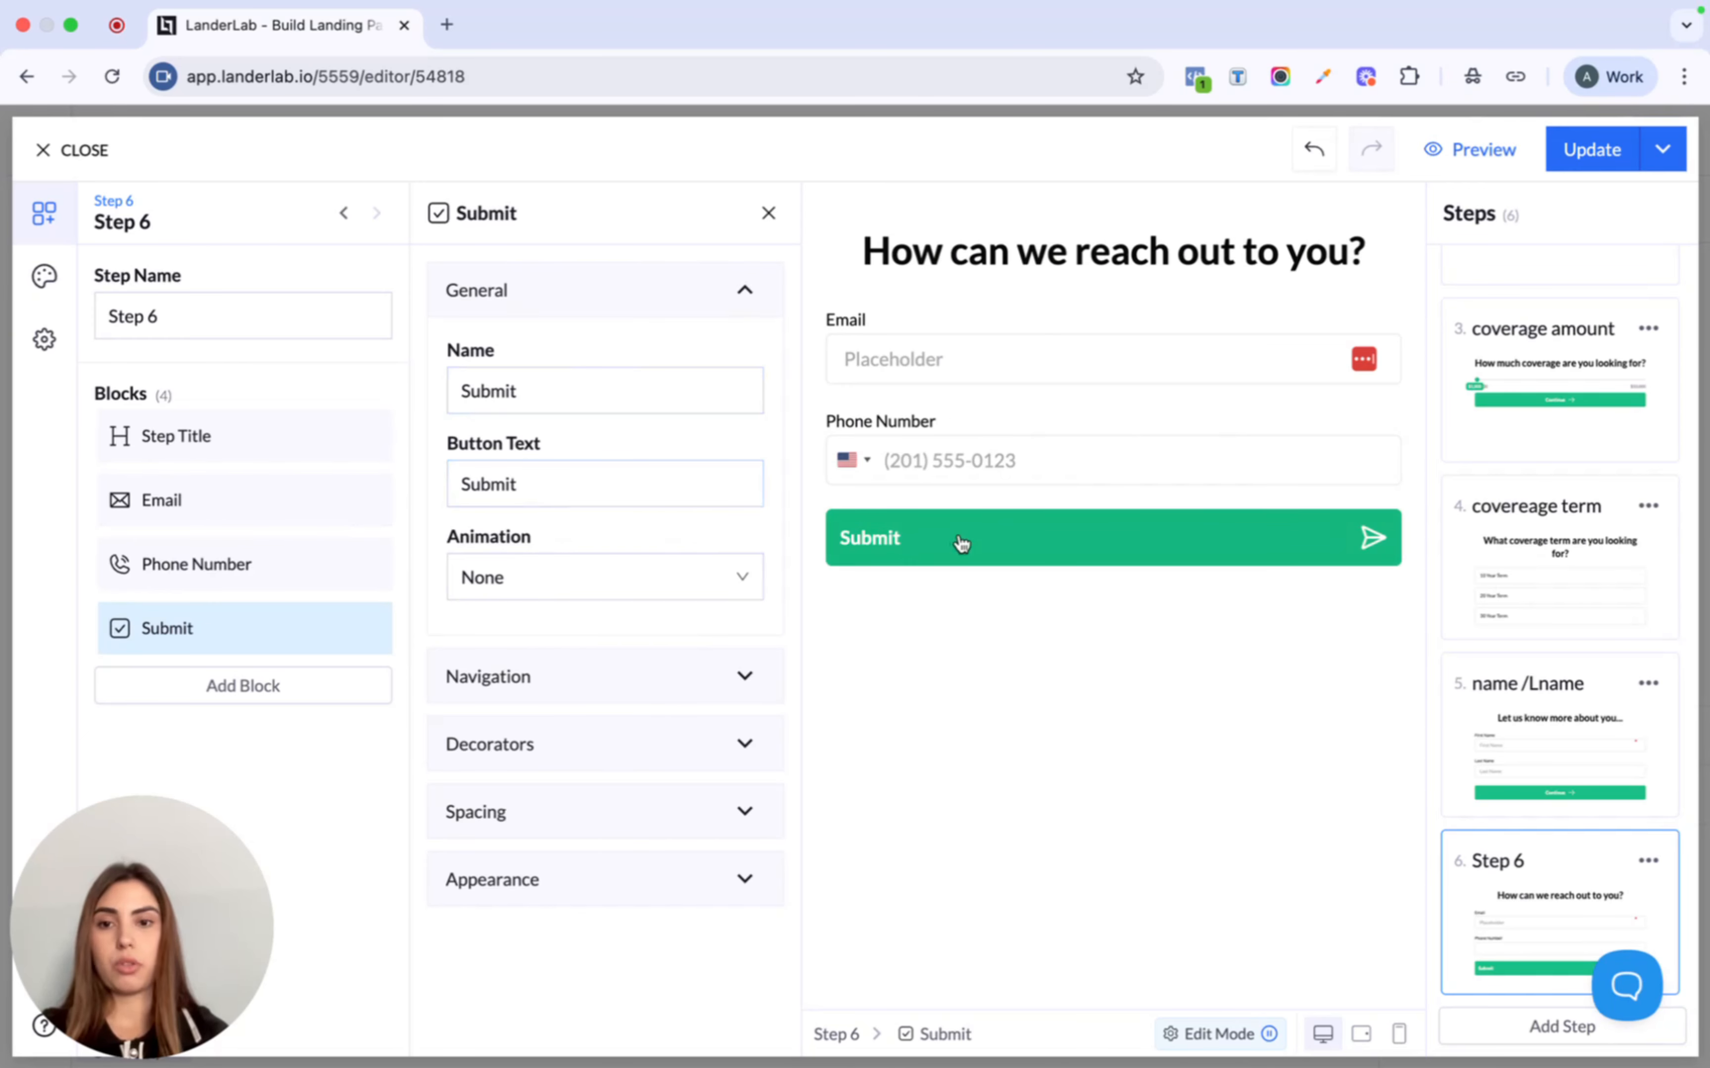
{"action": "left_click", "coordinate": [586, 599]}
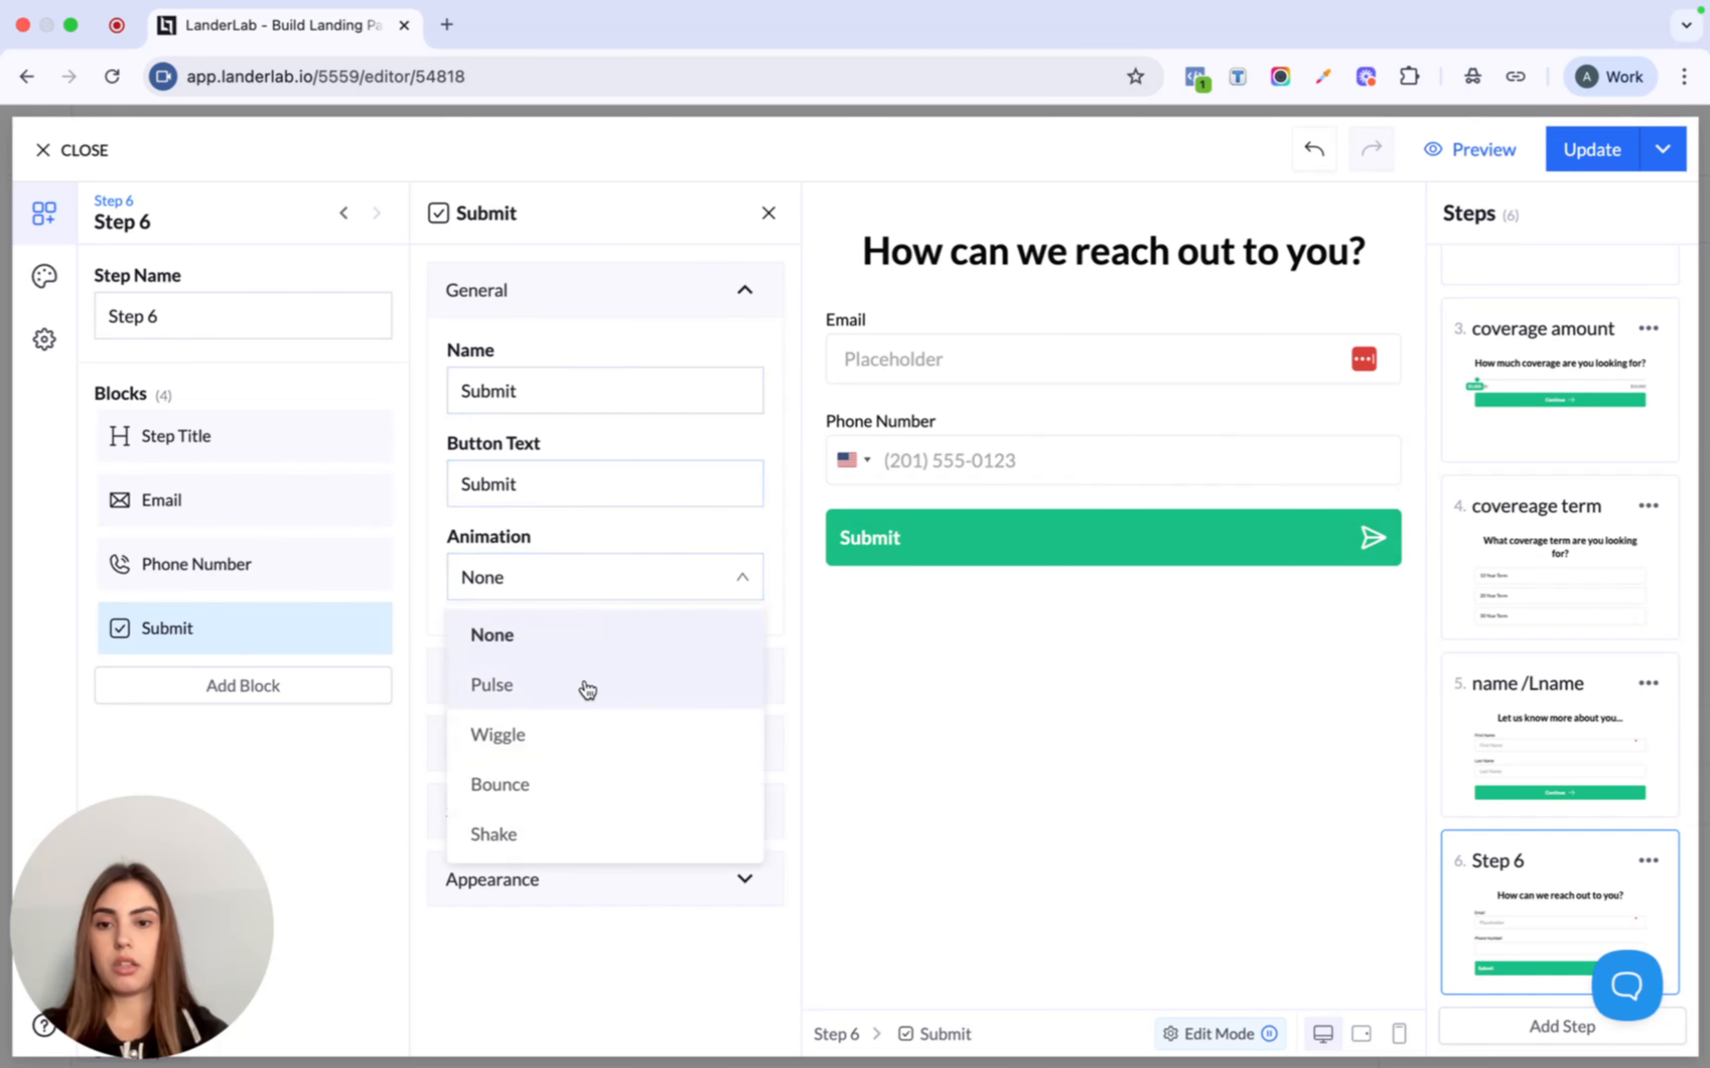
{"action": "left_click", "coordinate": [563, 698]}
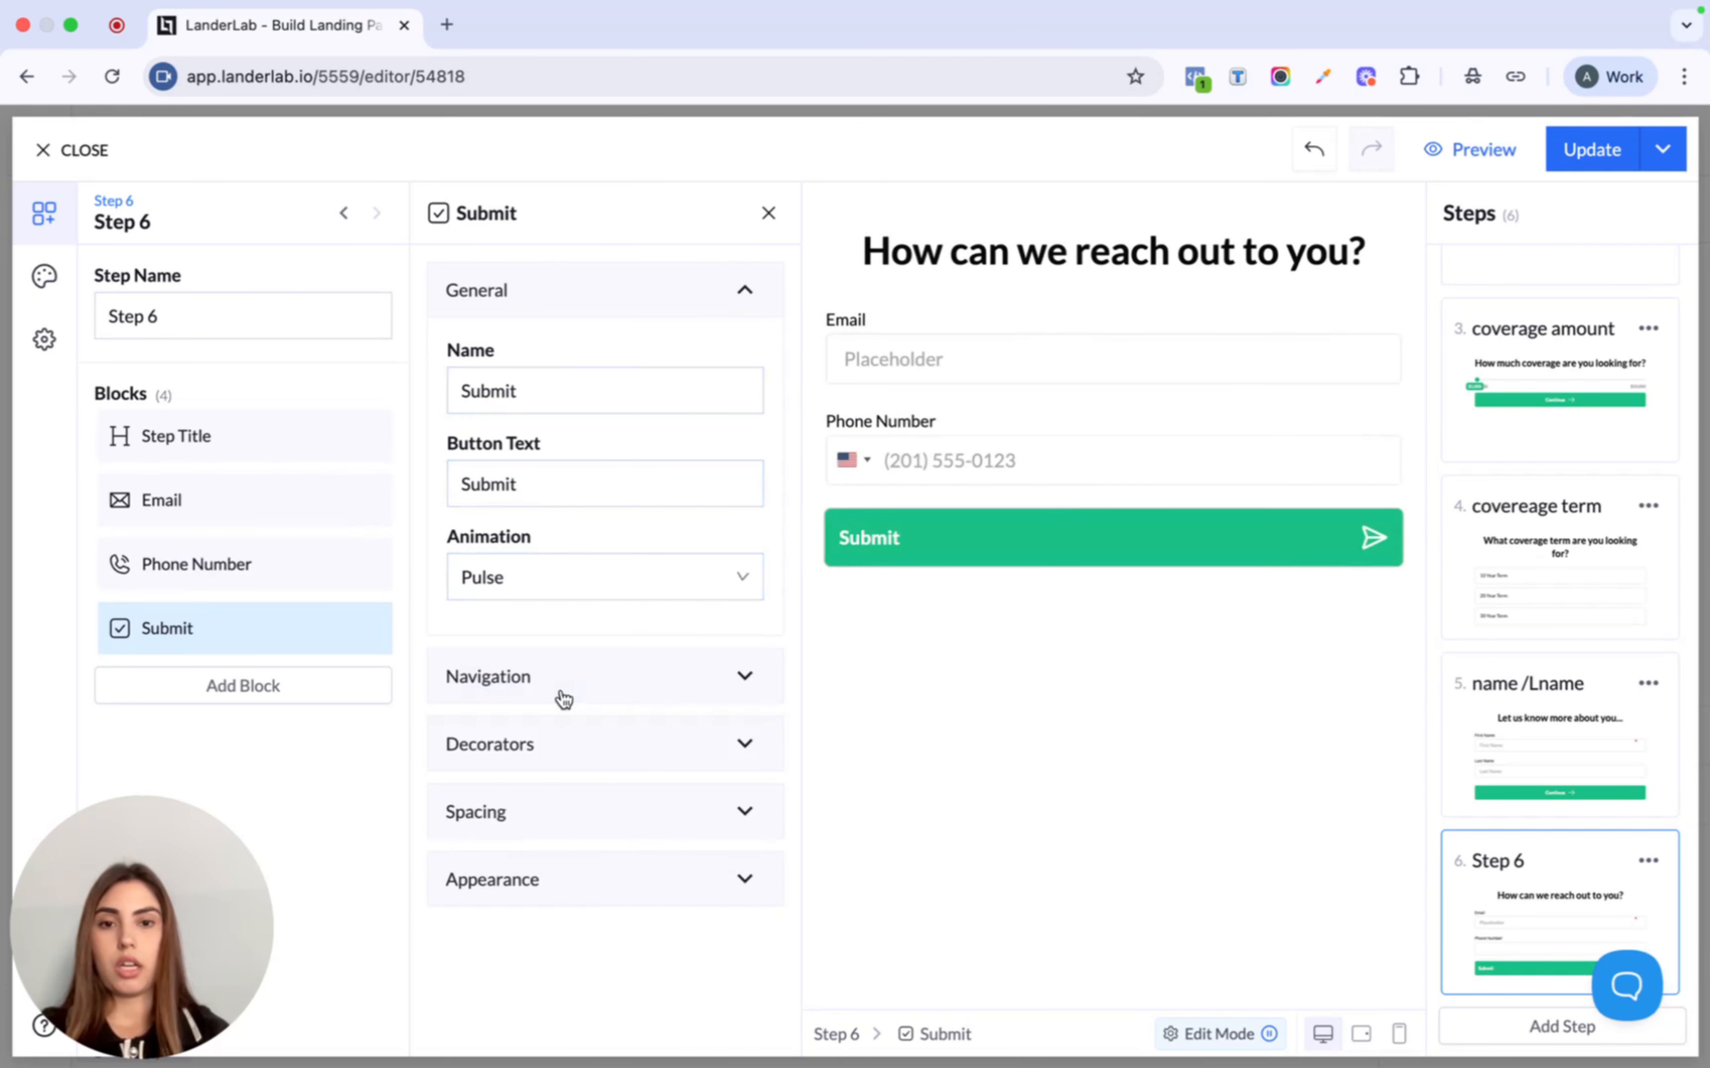
- Set Next Action After Submit to Next Step and rename Step 6 'contant info'
{"action": "left_click", "coordinate": [720, 686]}
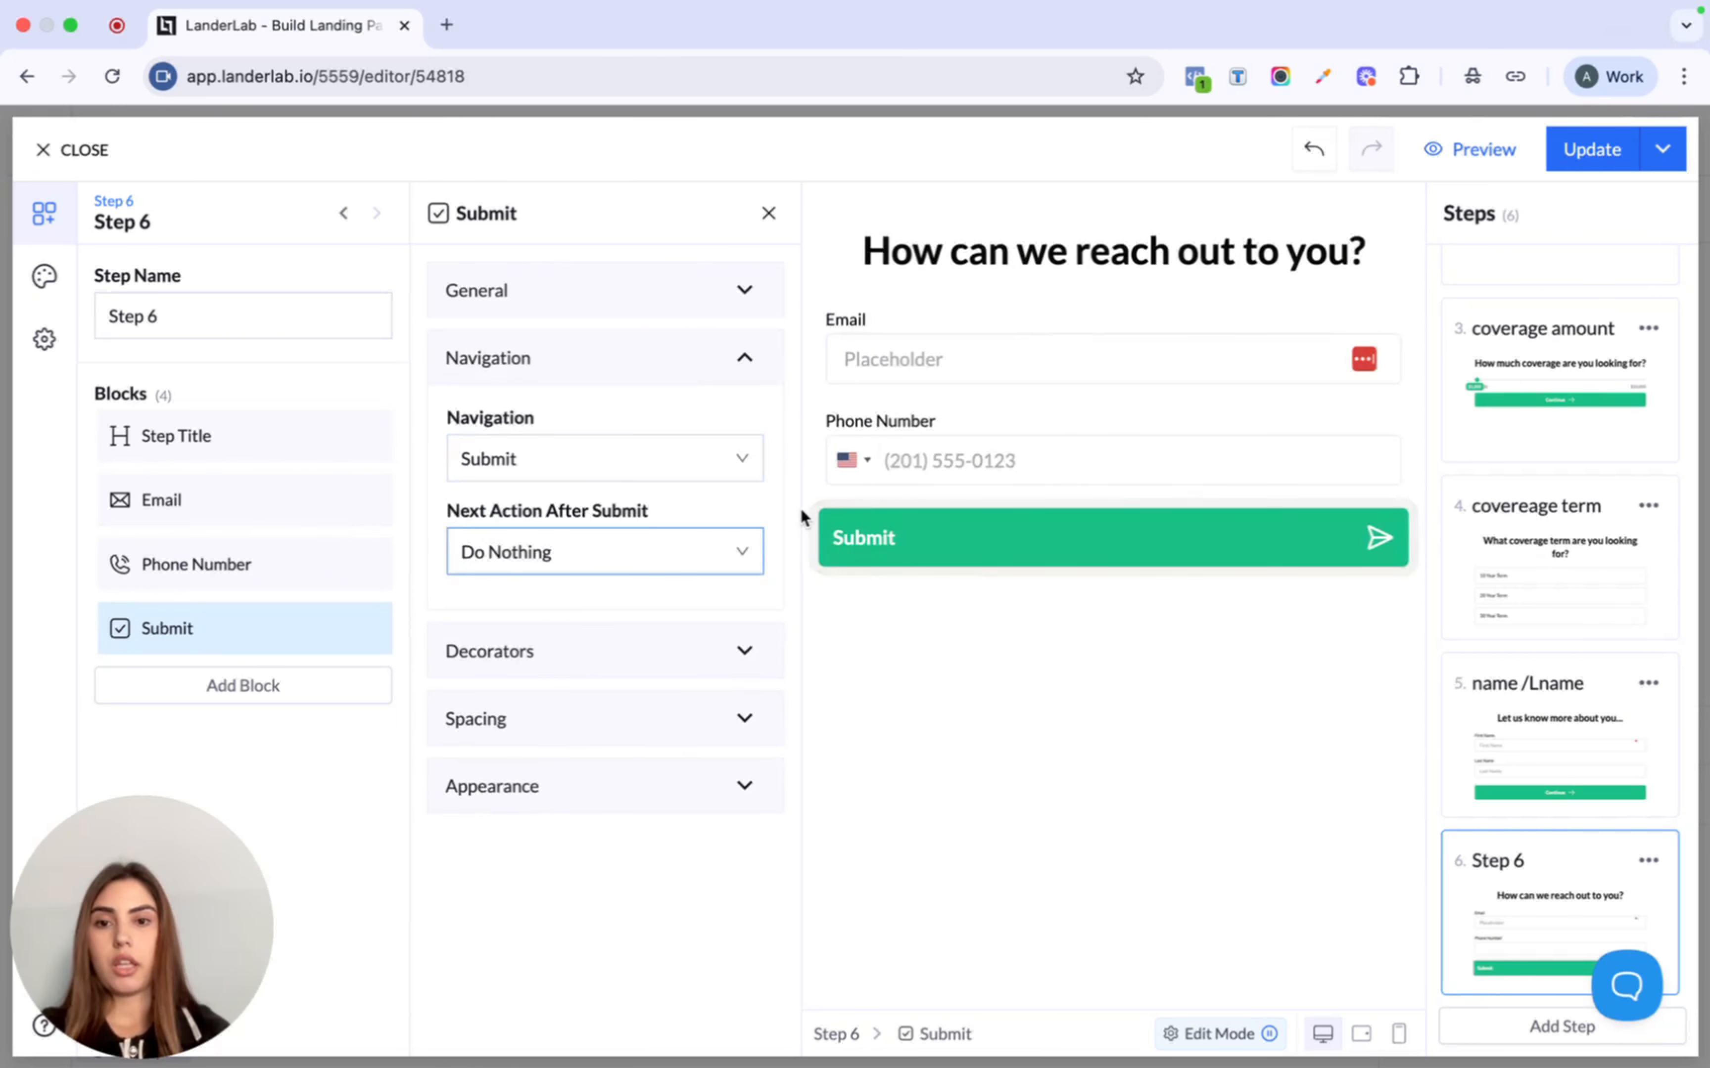
{"action": "left_click", "coordinate": [625, 567]}
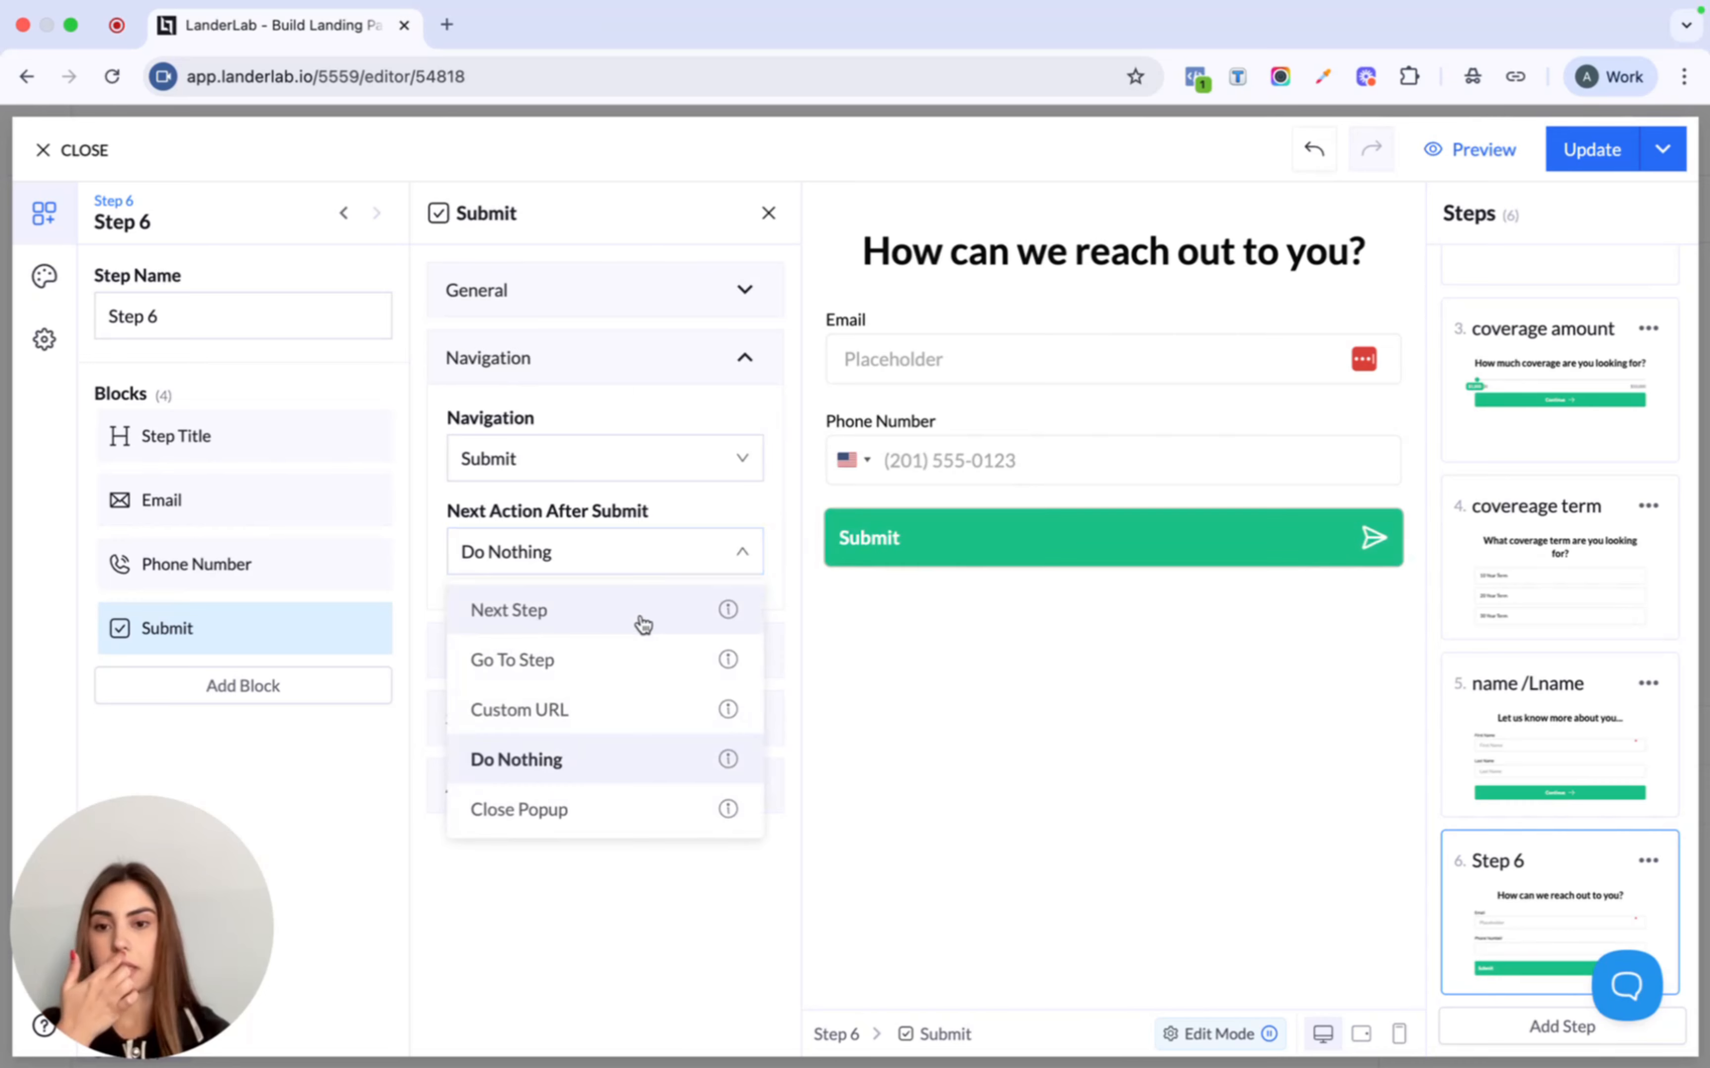
{"action": "left_click", "coordinate": [532, 611]}
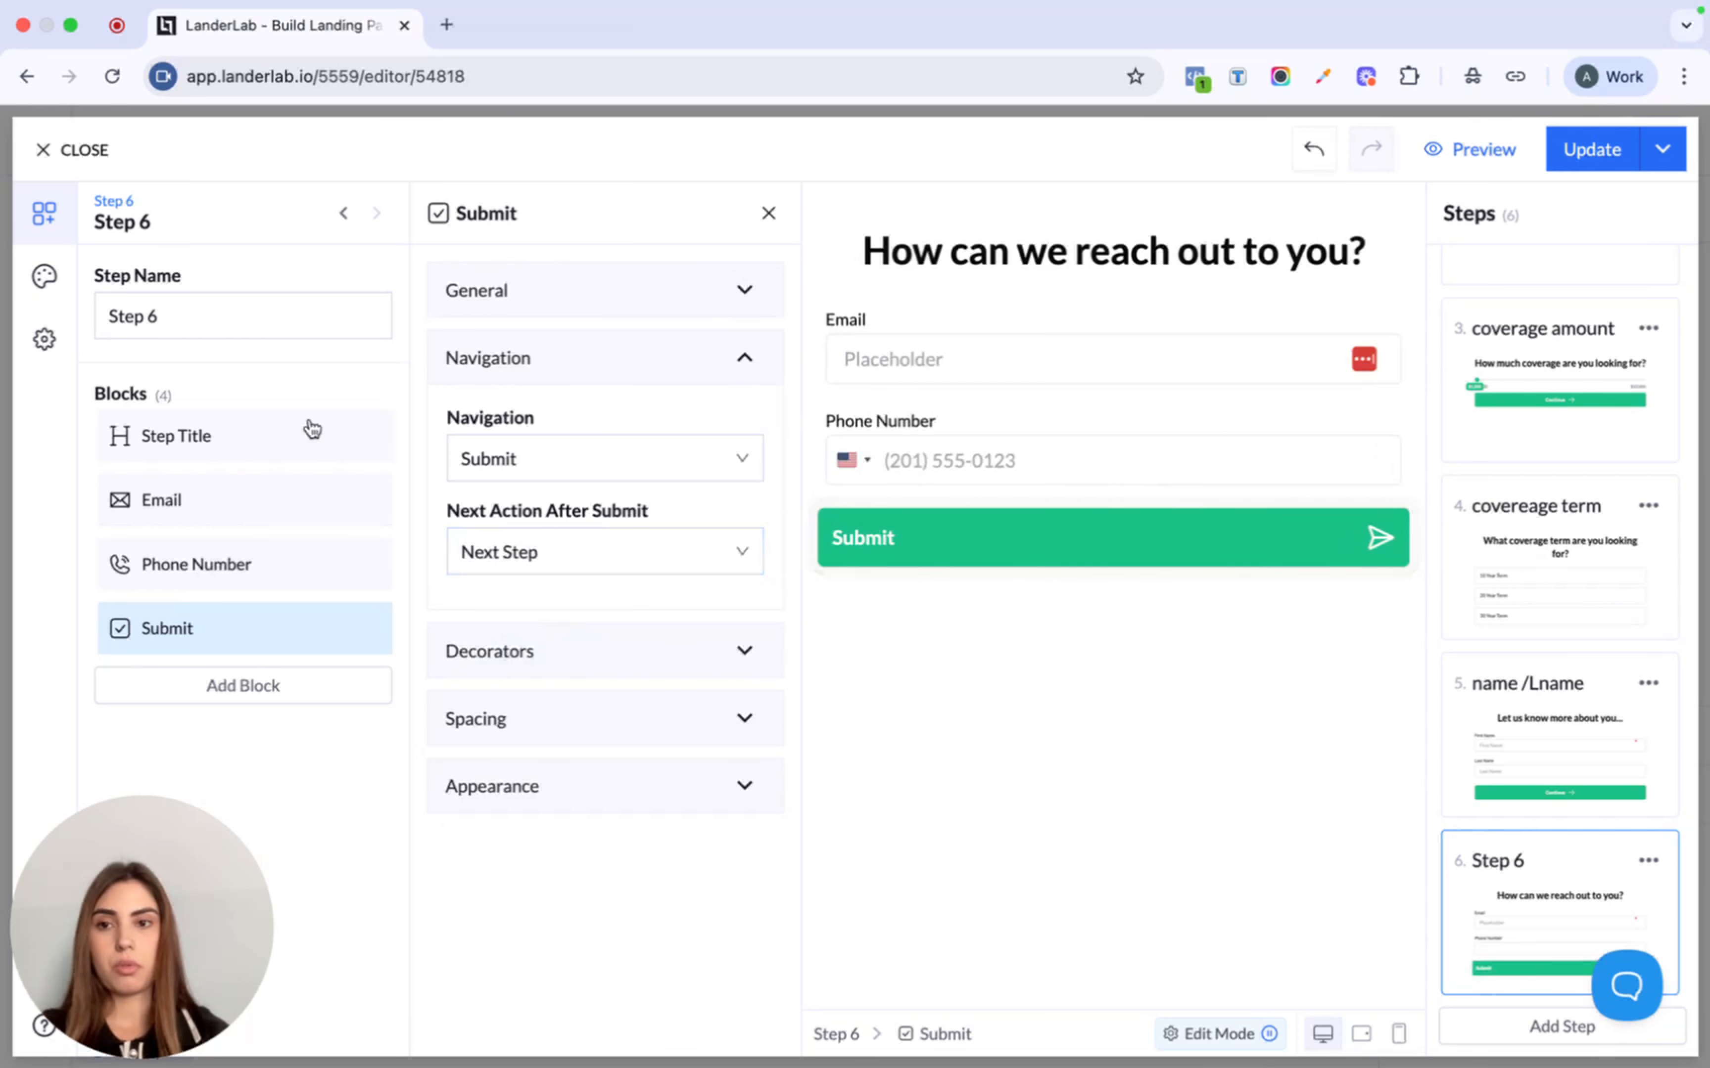
{"action": "triple_click", "coordinate": [252, 325]}
{"action": "type", "text": "c"}
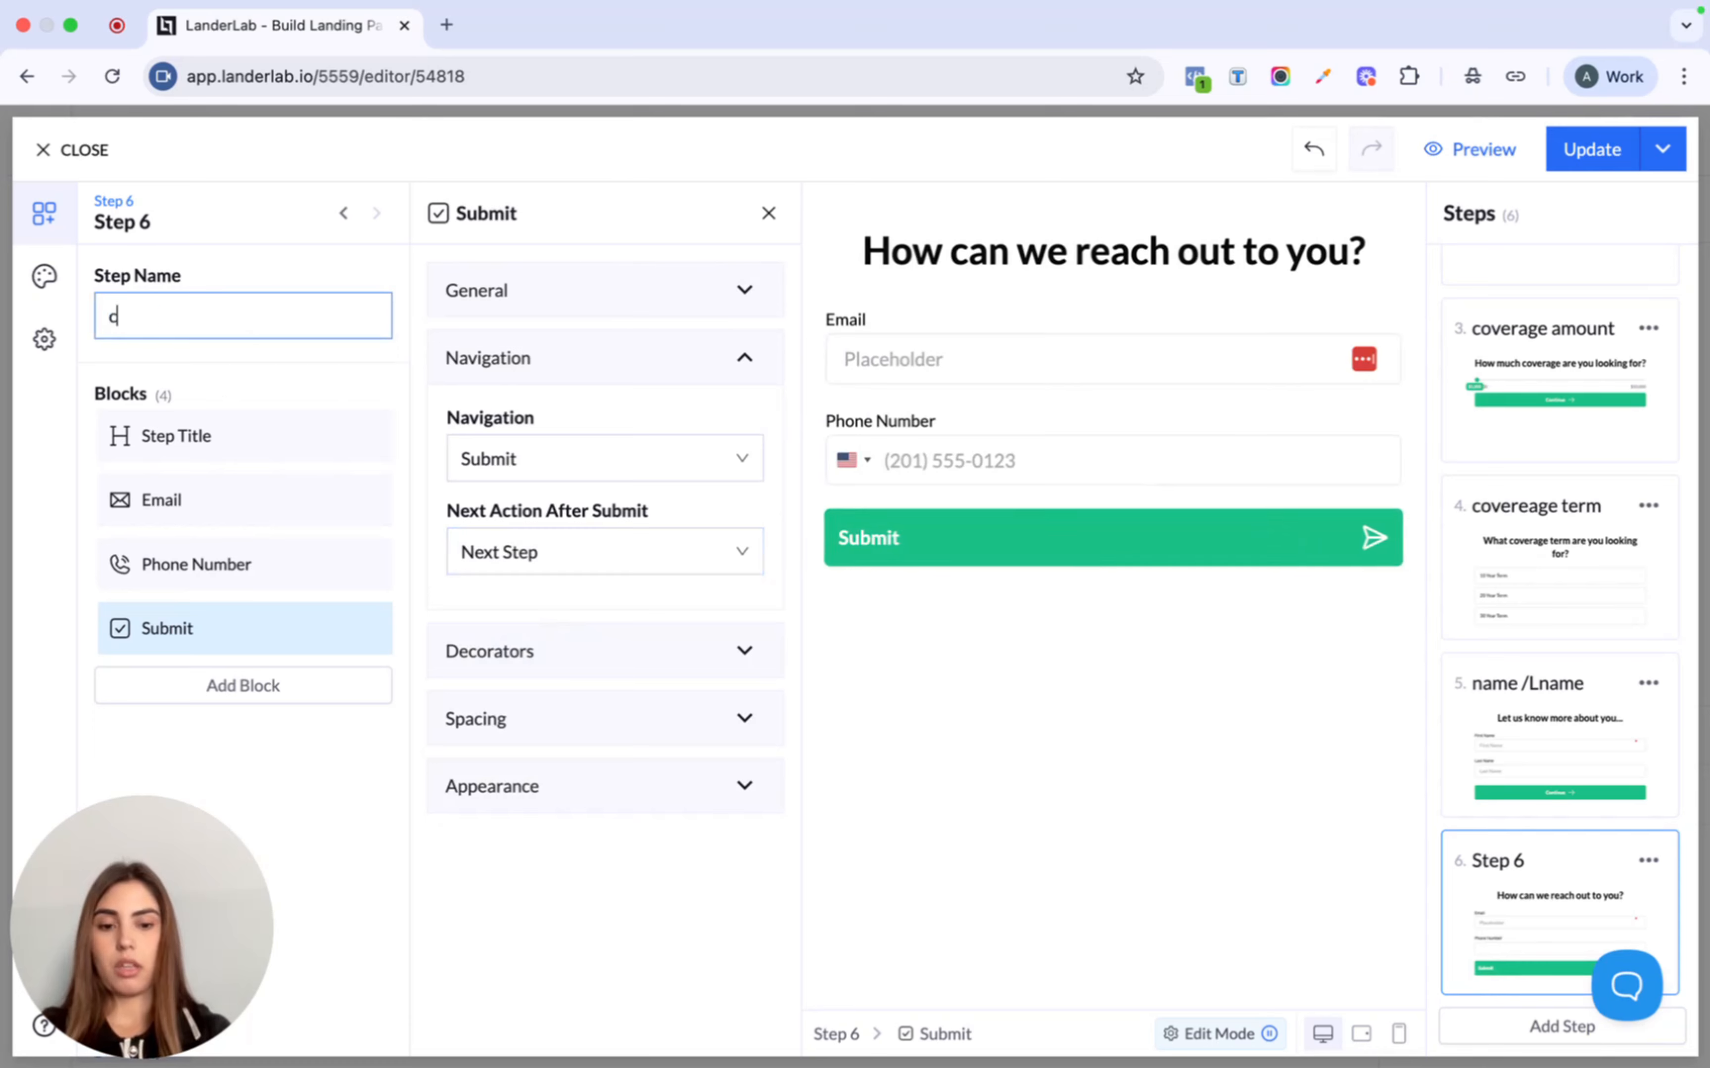
{"action": "type", "text": "ont"}
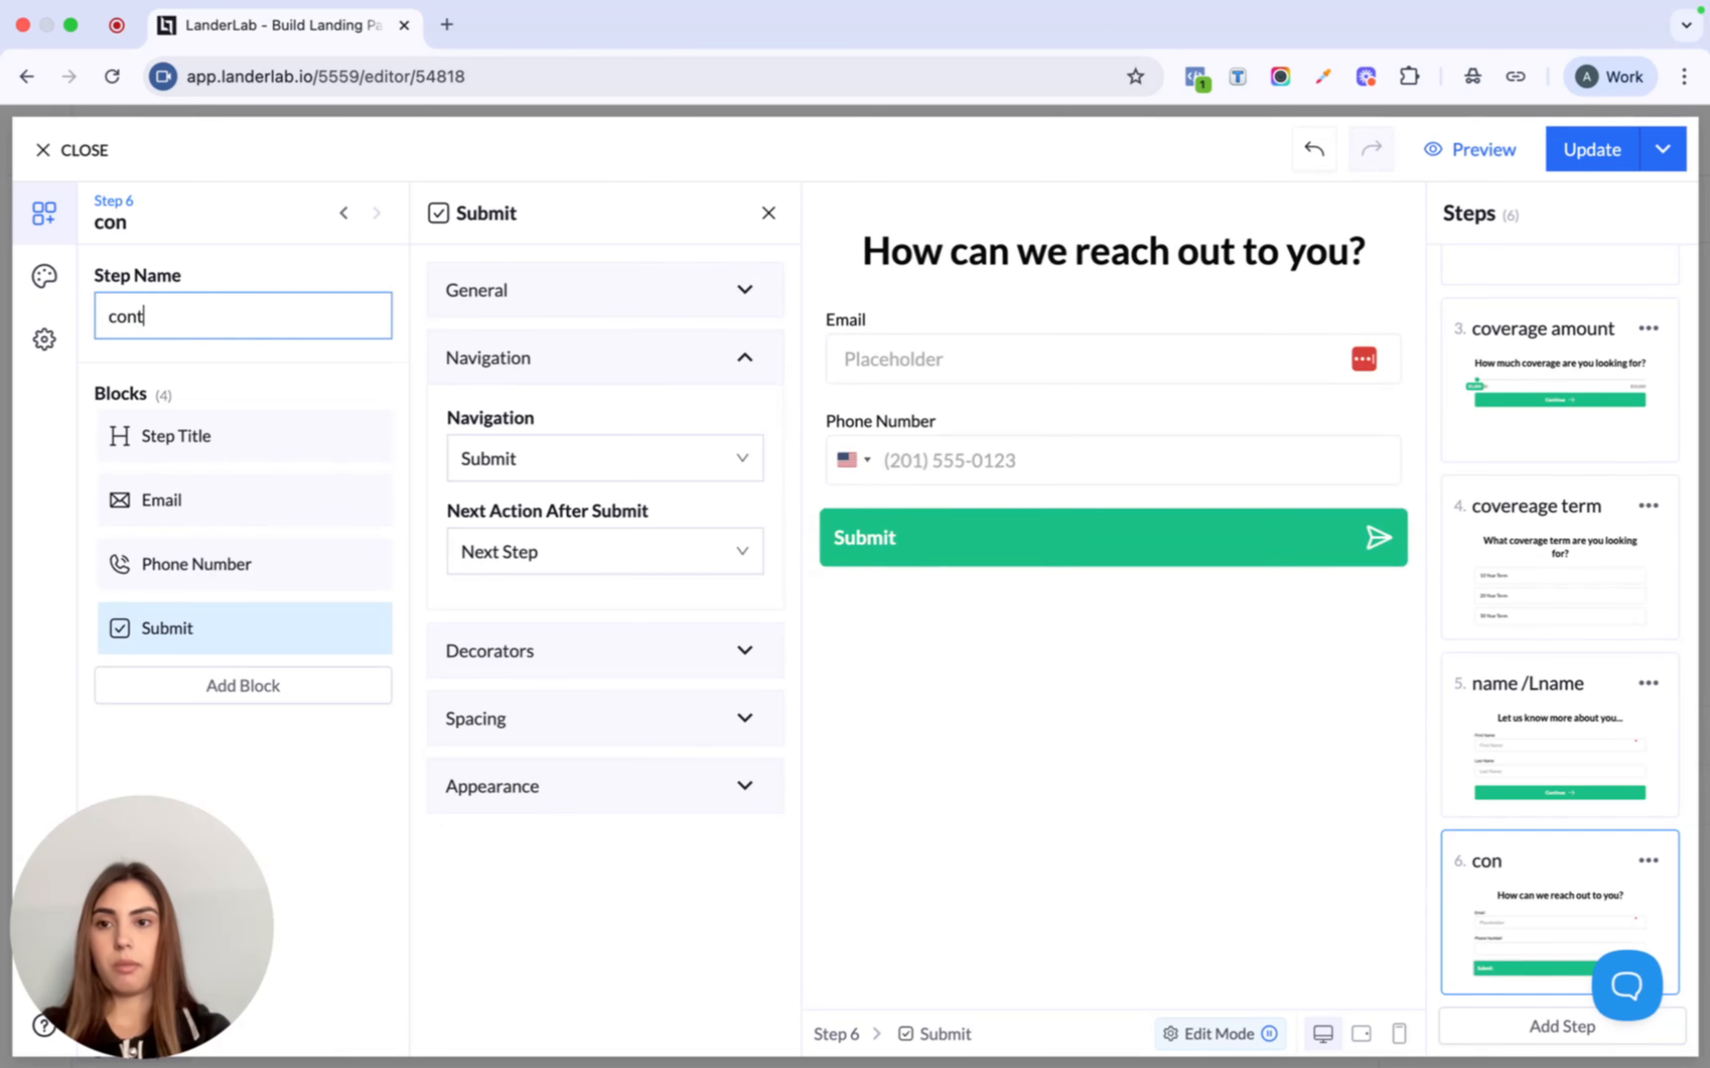
{"action": "type", "text": "ant info"}
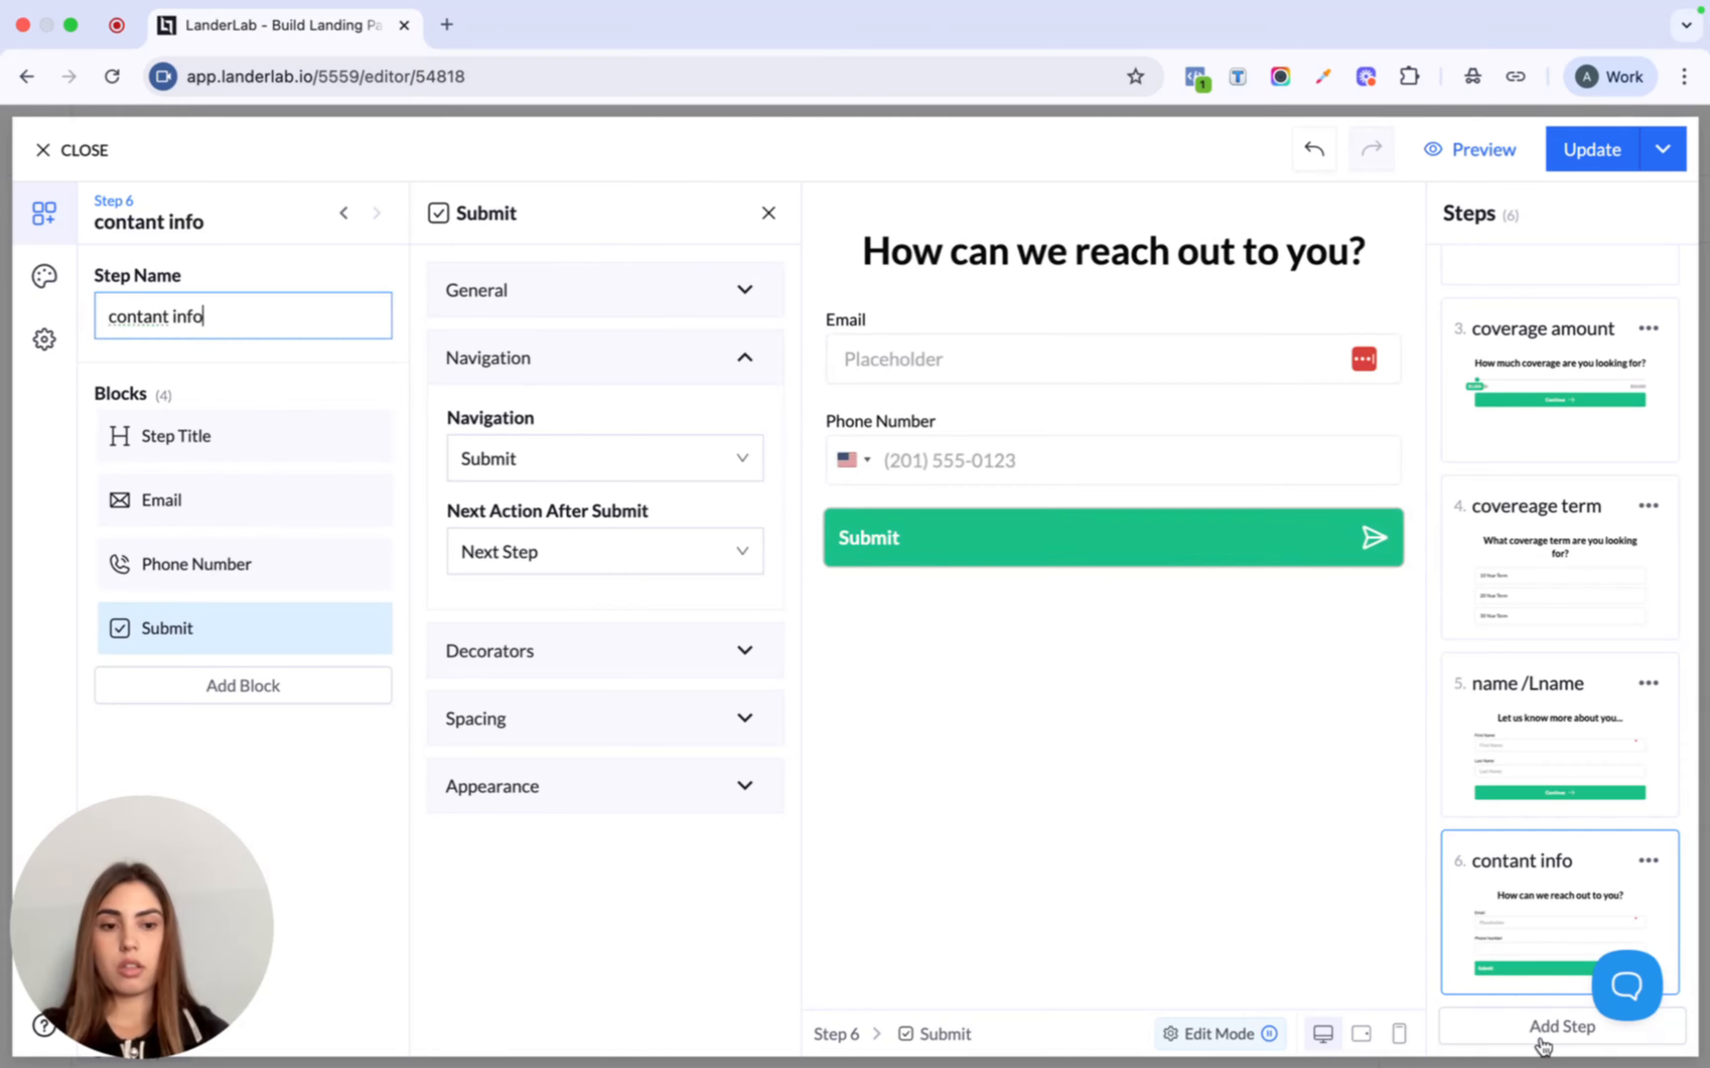
- Add a seventh step titled 'We will reach out to you soon...'
{"action": "left_click", "coordinate": [1540, 1025]}
{"action": "left_click", "coordinate": [982, 262]}
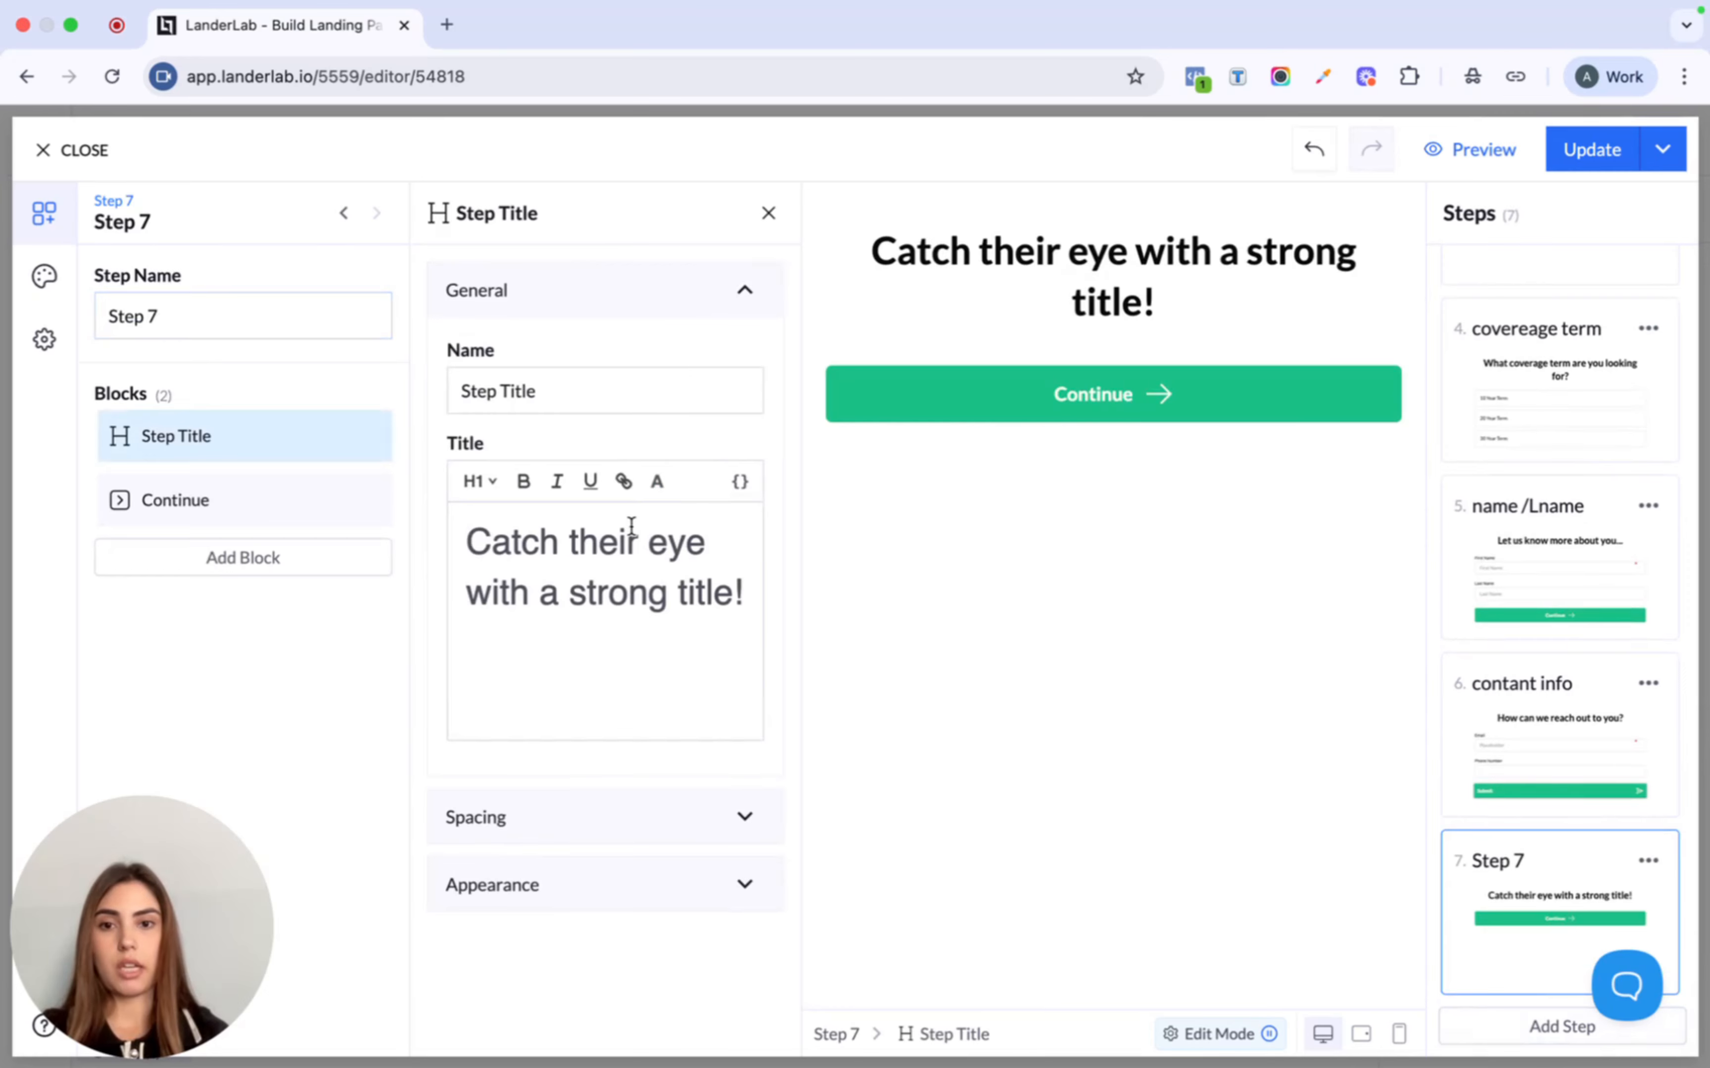
{"action": "triple_click", "coordinate": [620, 577]}
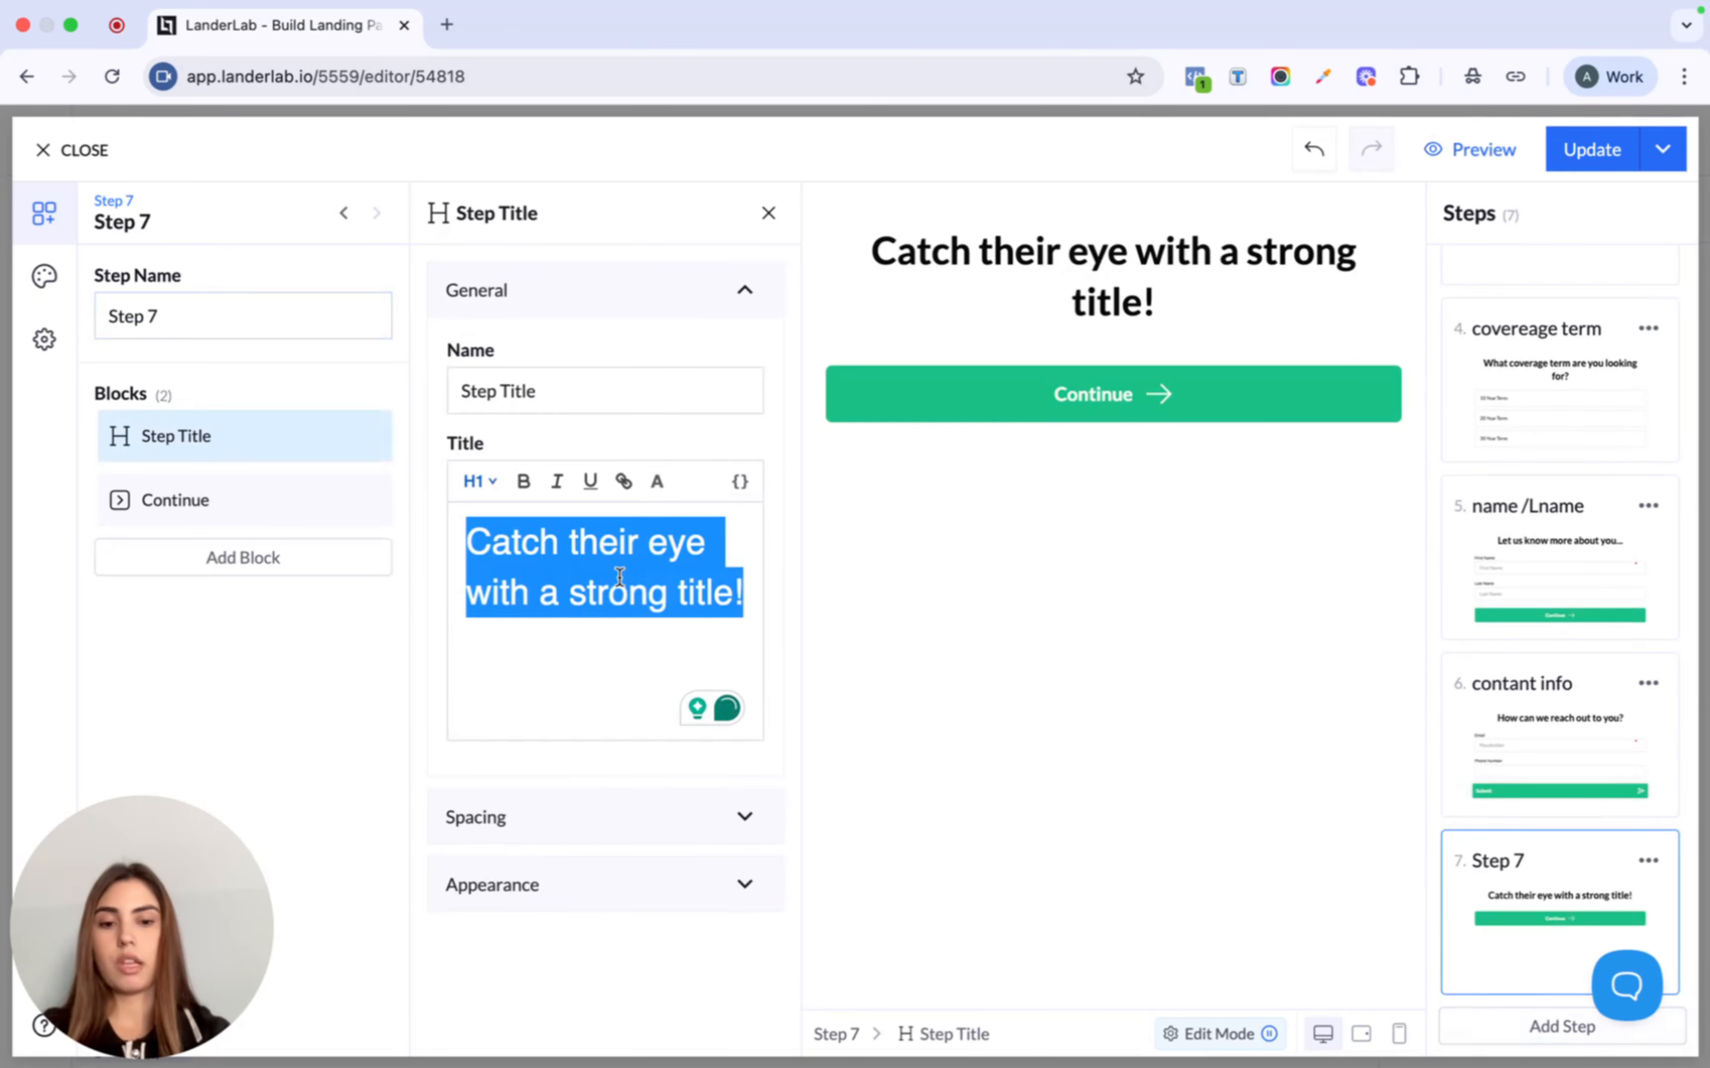
{"action": "type", "text": "We will reach out"}
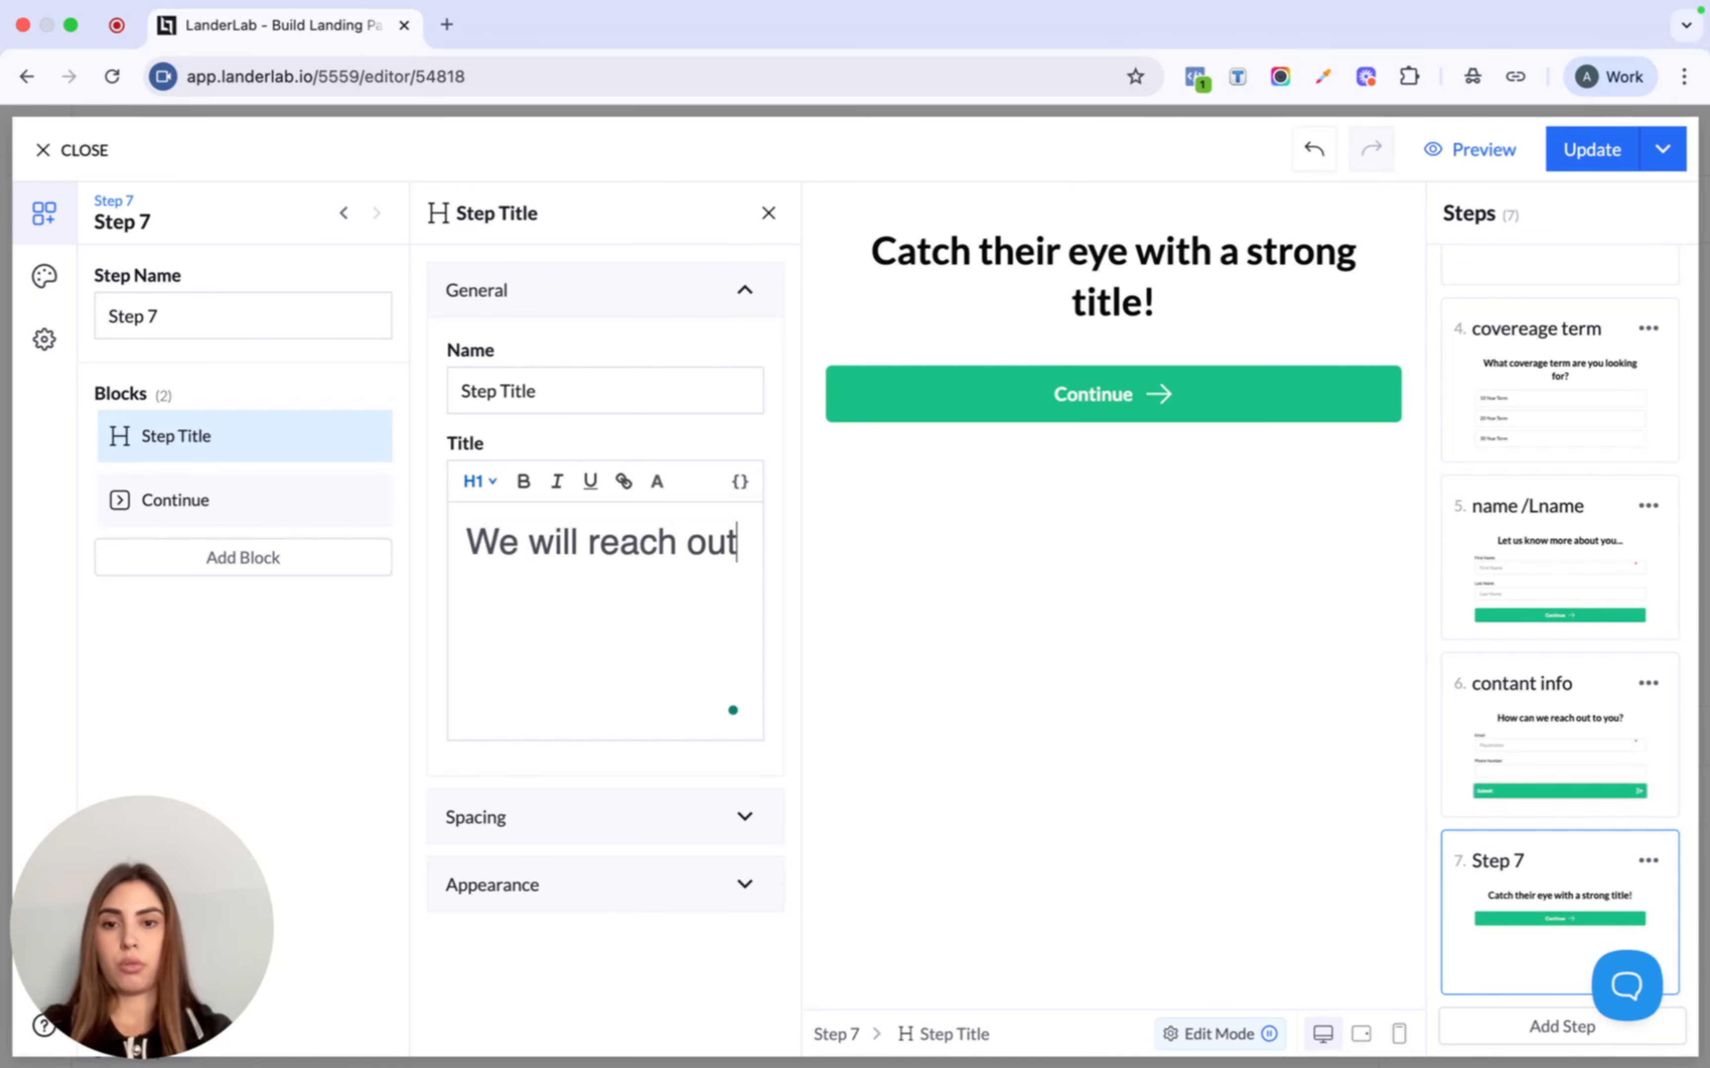
{"action": "type", "text": " to yo"}
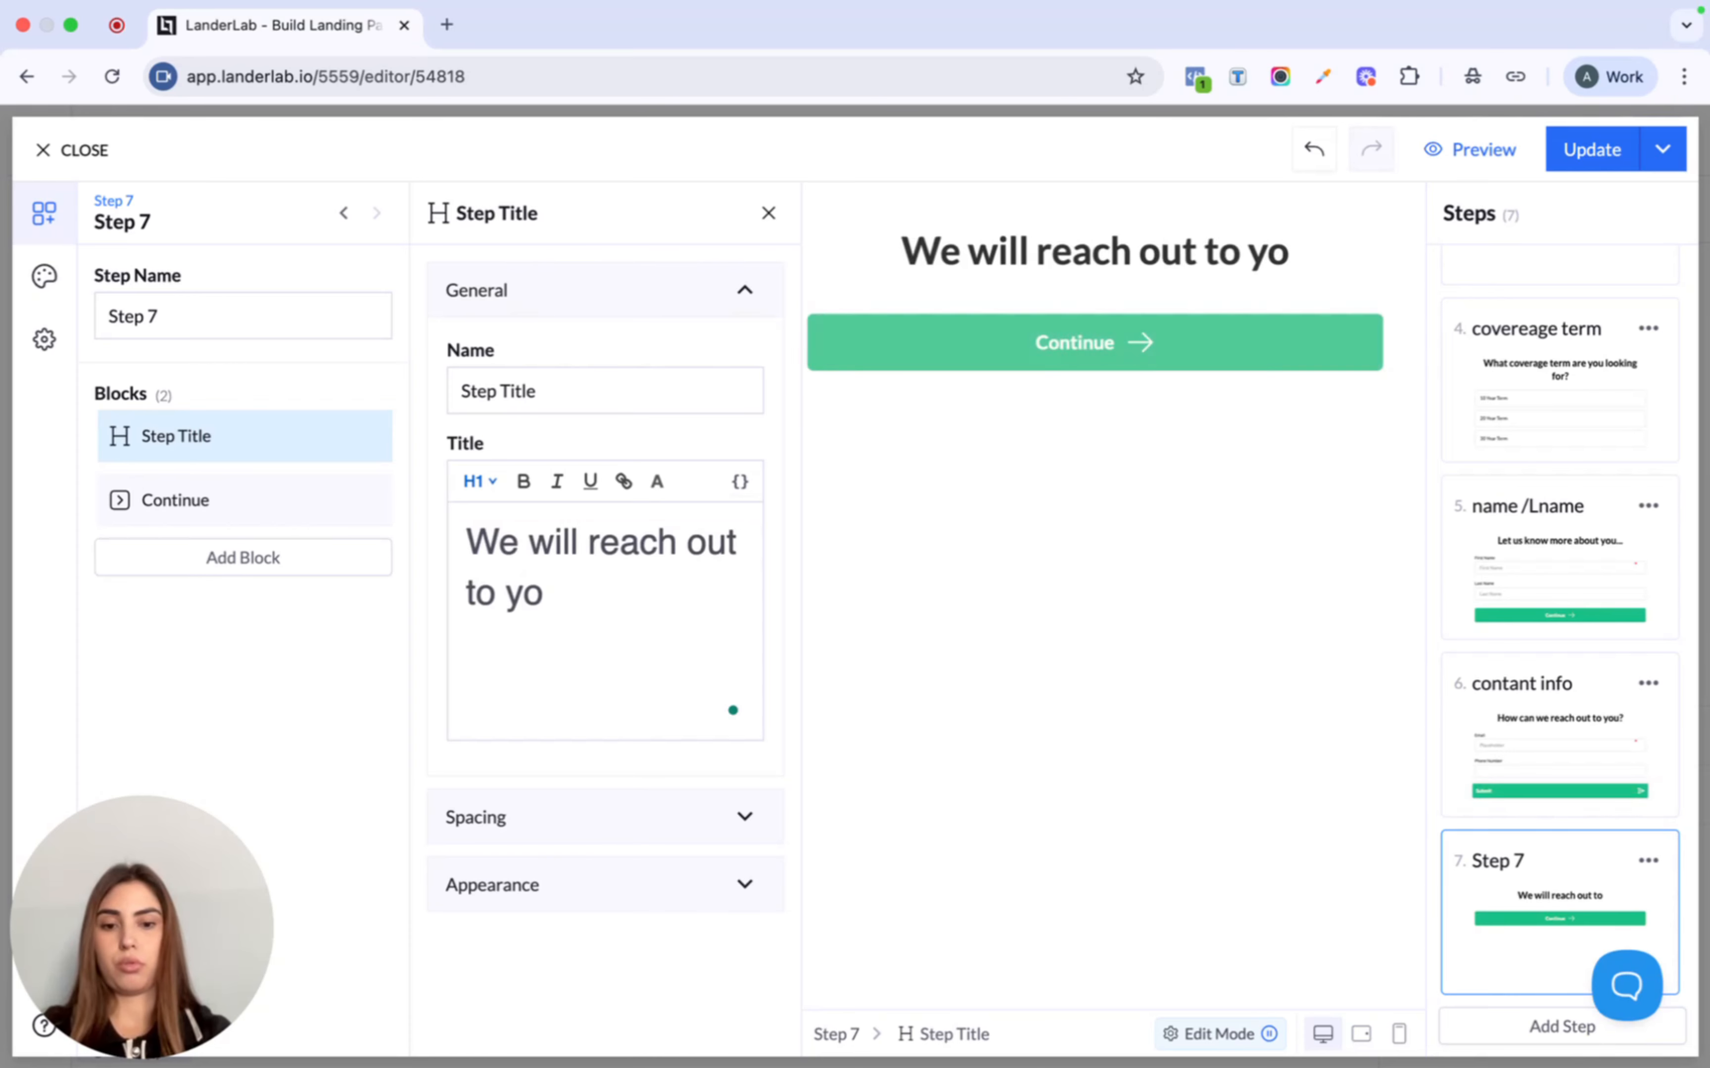
{"action": "type", "text": "u soon..."}
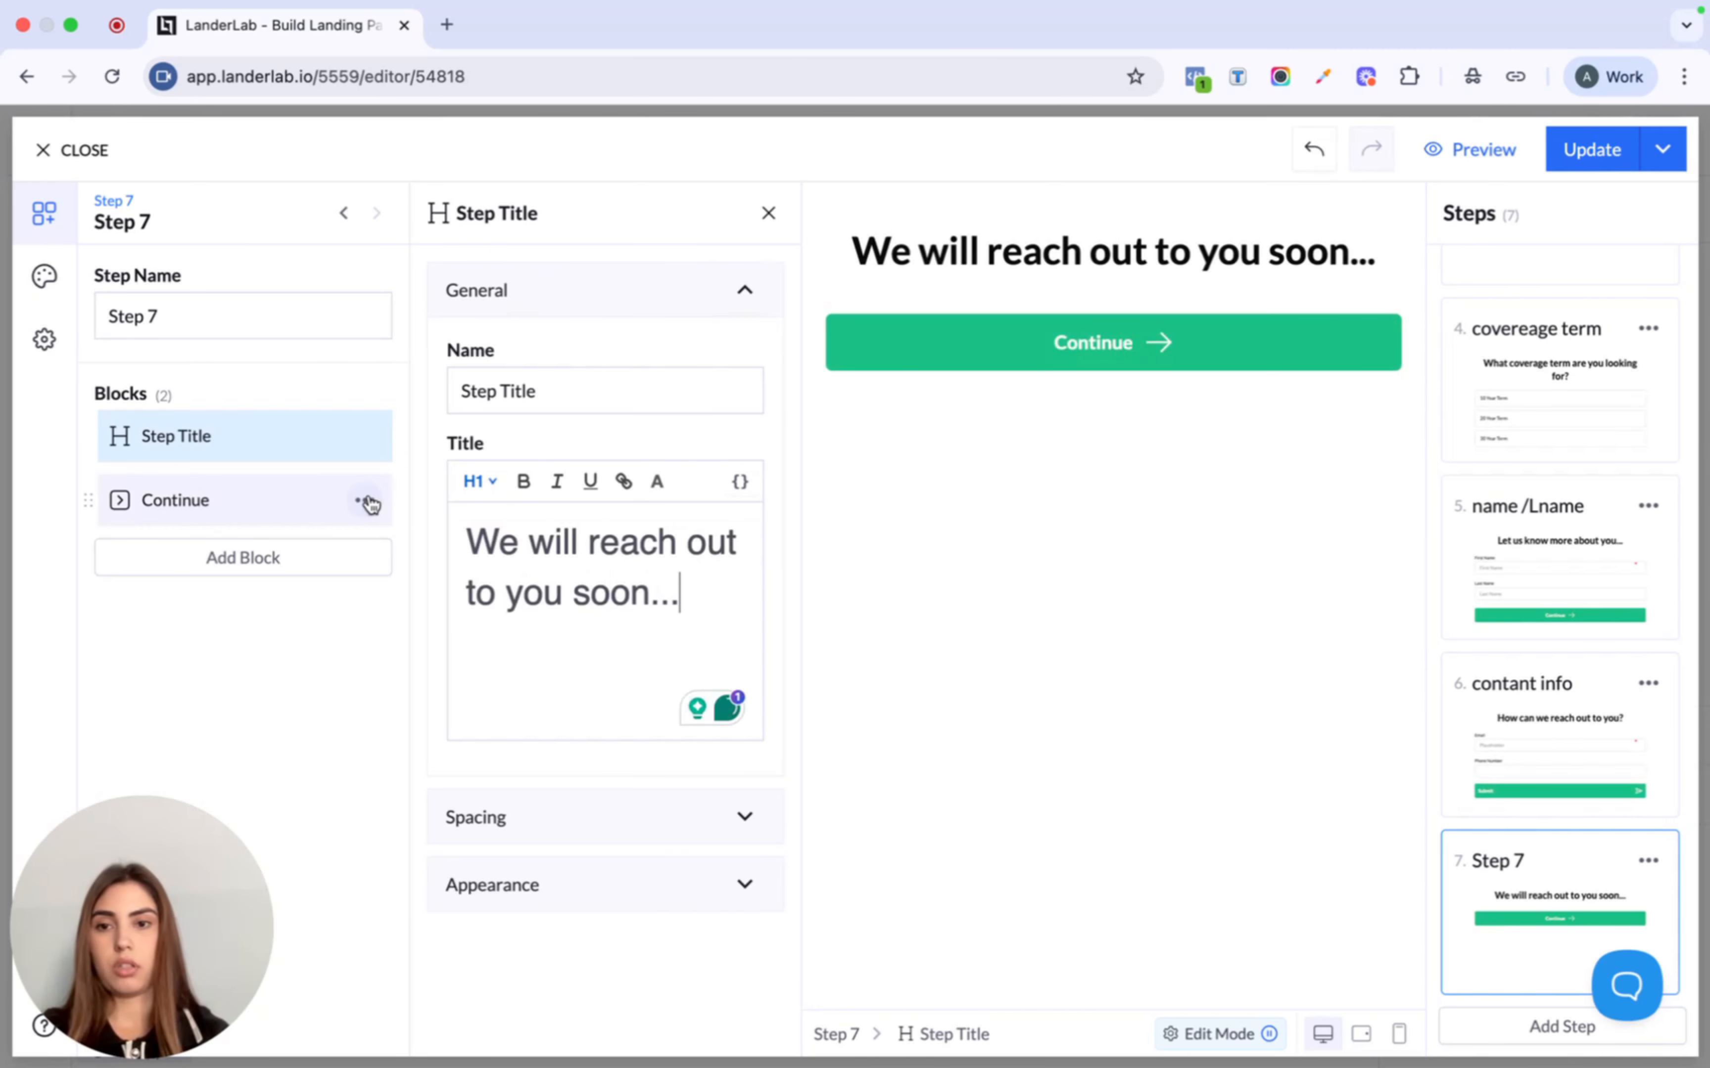
- Remove the Continue block from Step 7
{"action": "left_click", "coordinate": [366, 500]}
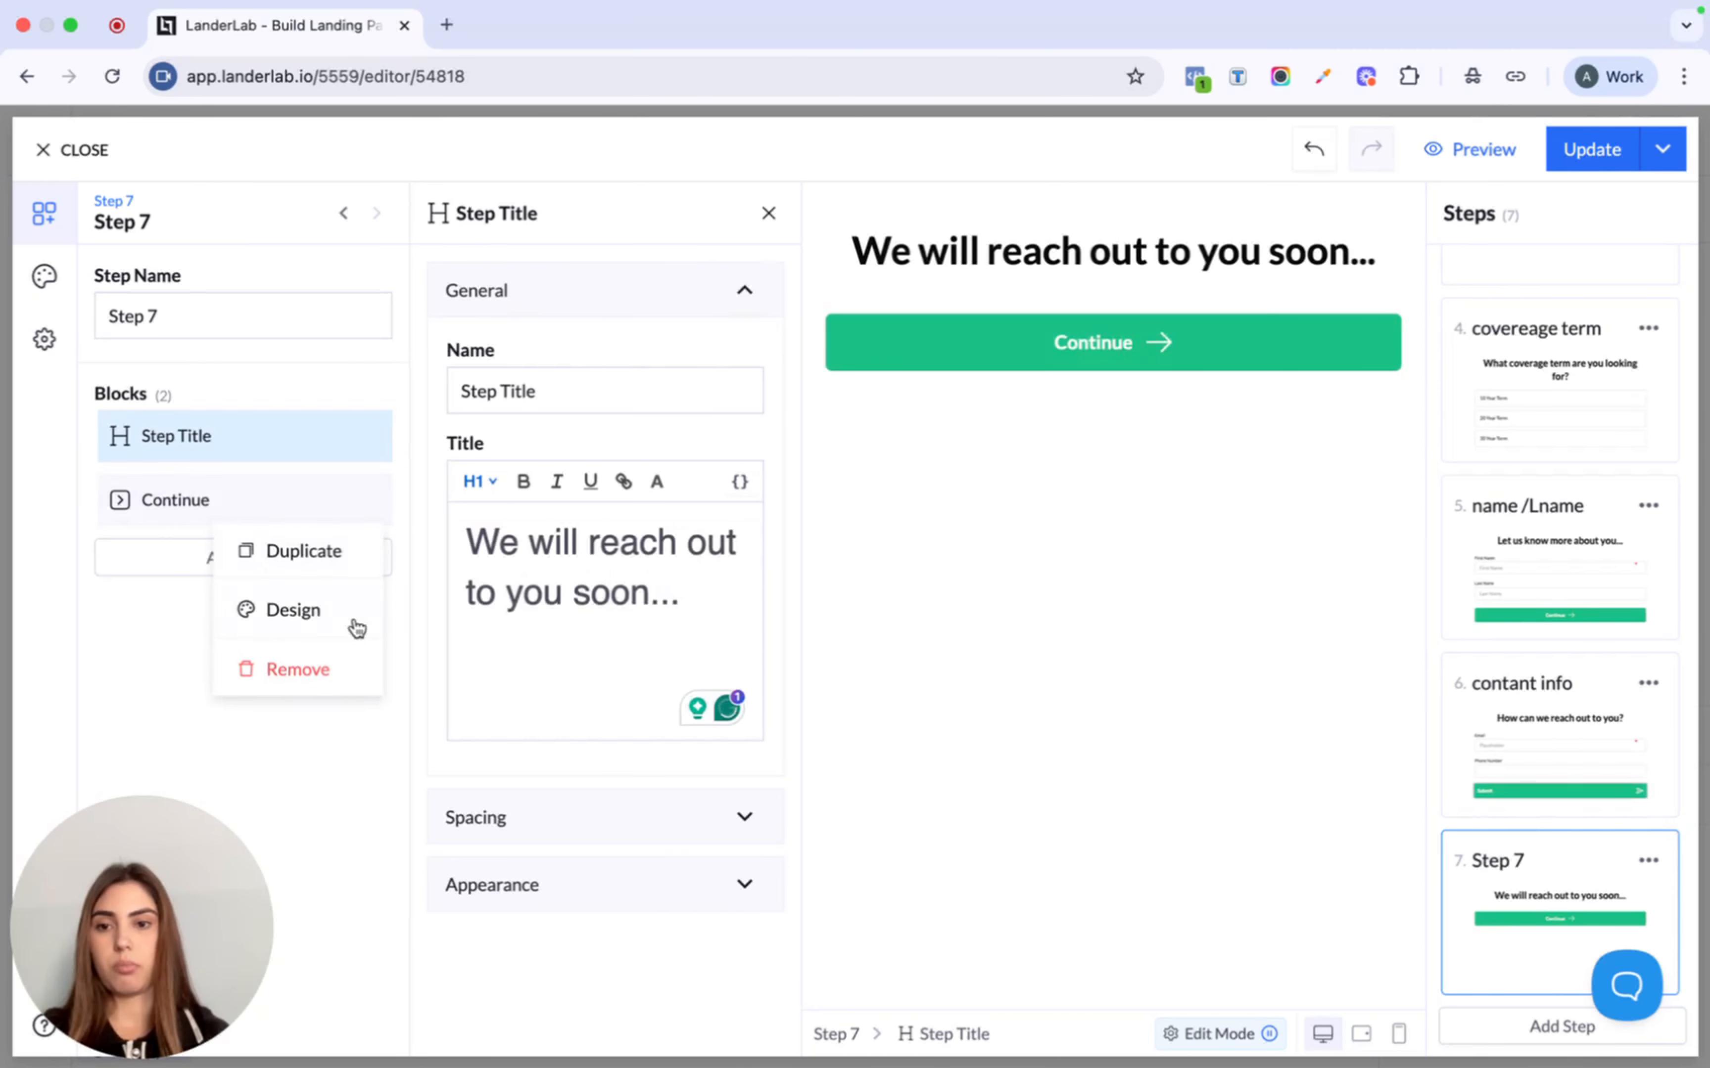
{"action": "left_click", "coordinate": [340, 671]}
{"action": "left_click", "coordinate": [279, 495]}
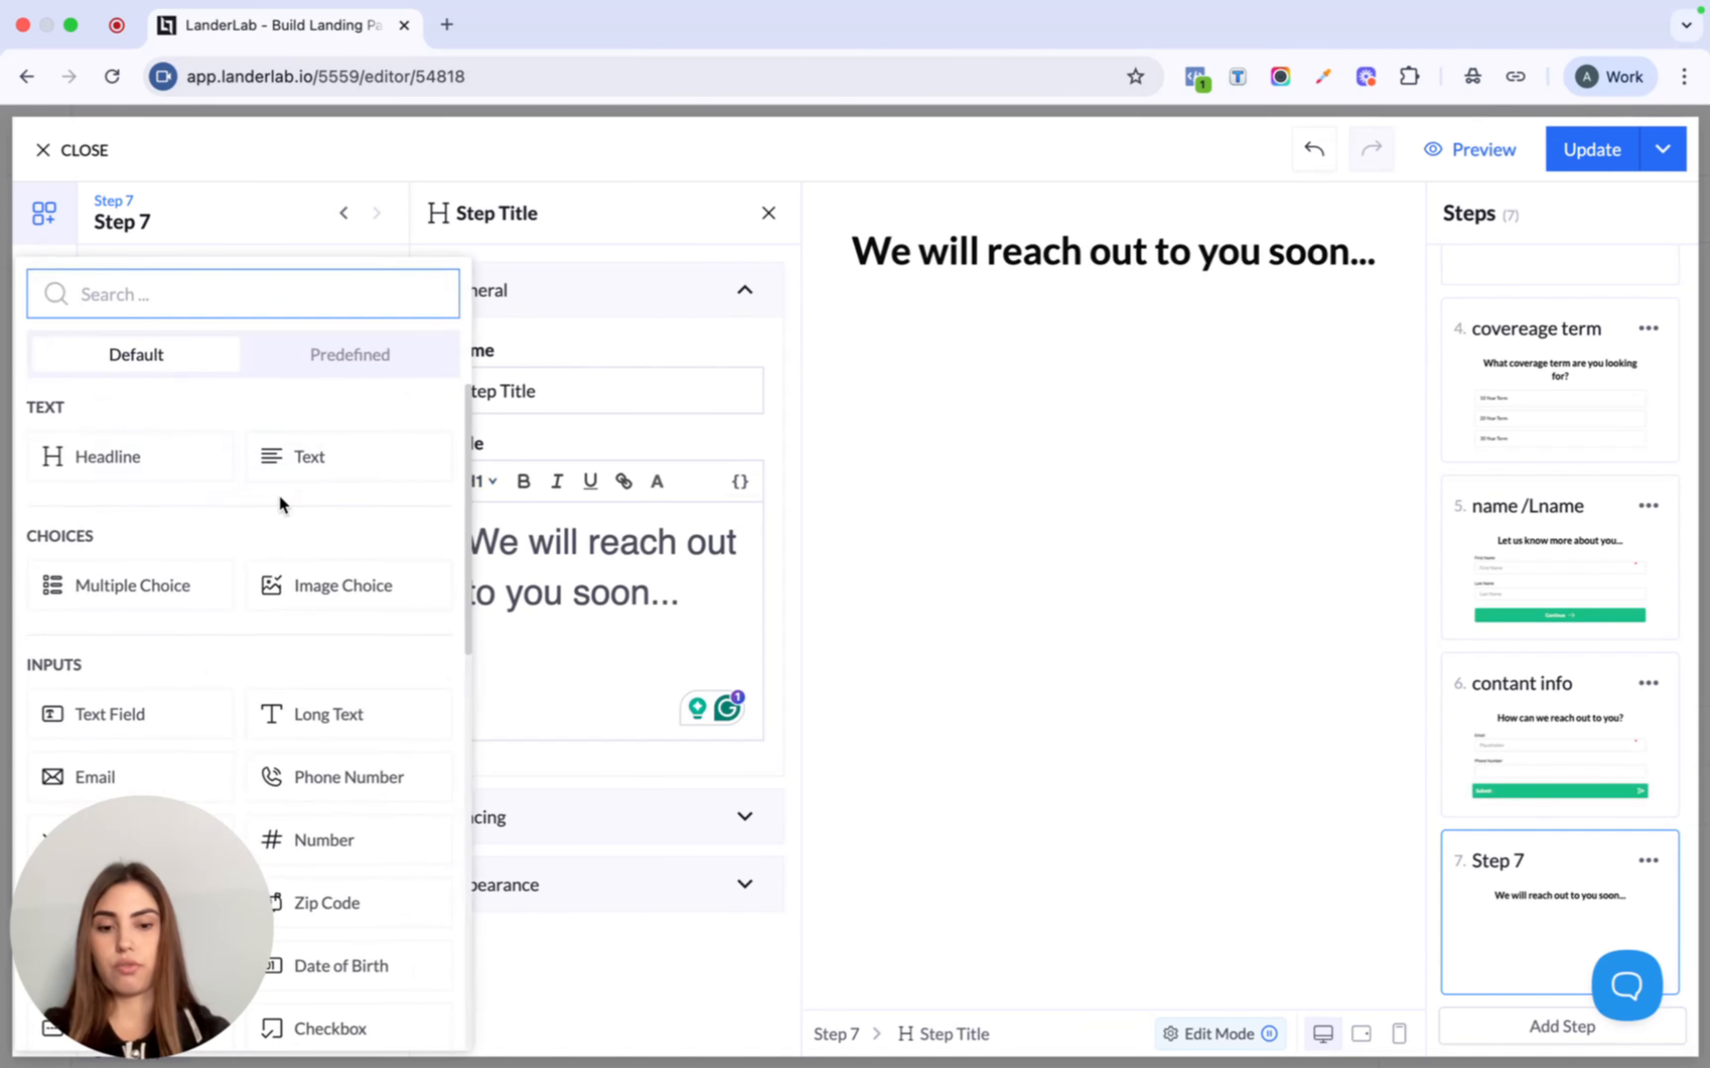
- Add a 2-second Loader block to Step 7 and save the quiz with Update
{"action": "type", "text": "loa"}
{"action": "left_click", "coordinate": [147, 470]}
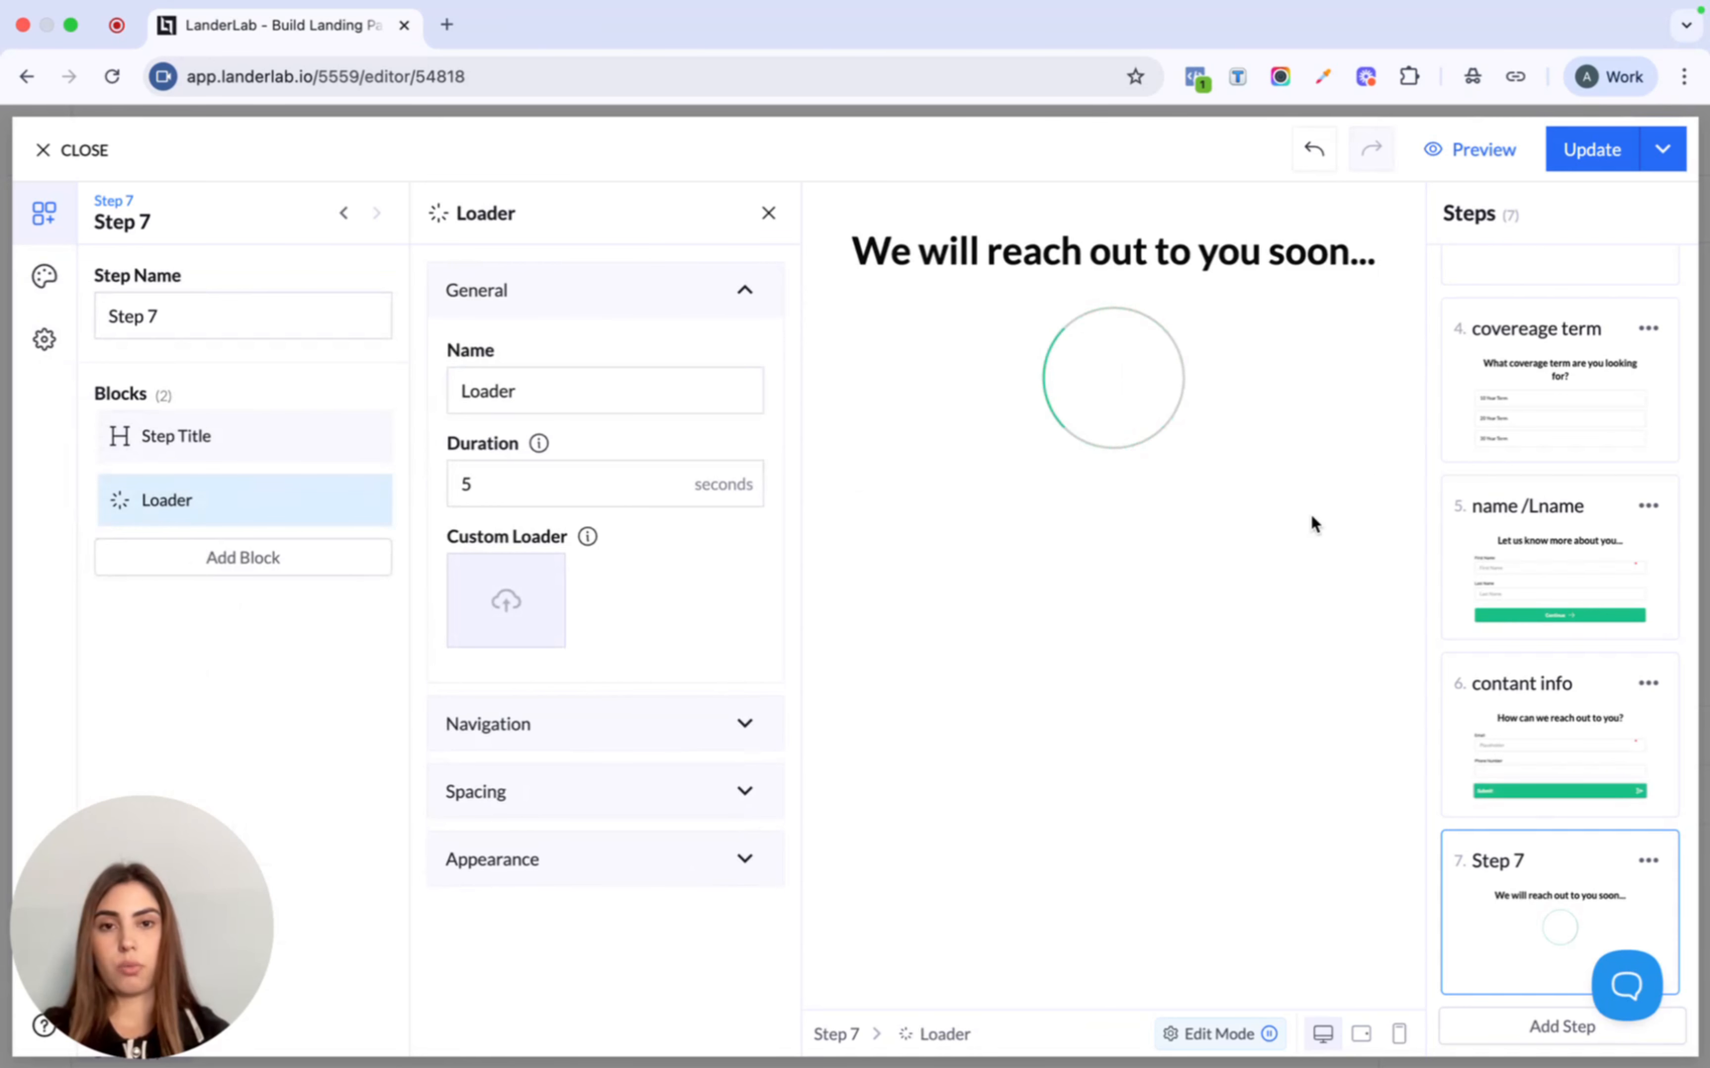
{"action": "left_click", "coordinate": [561, 490]}
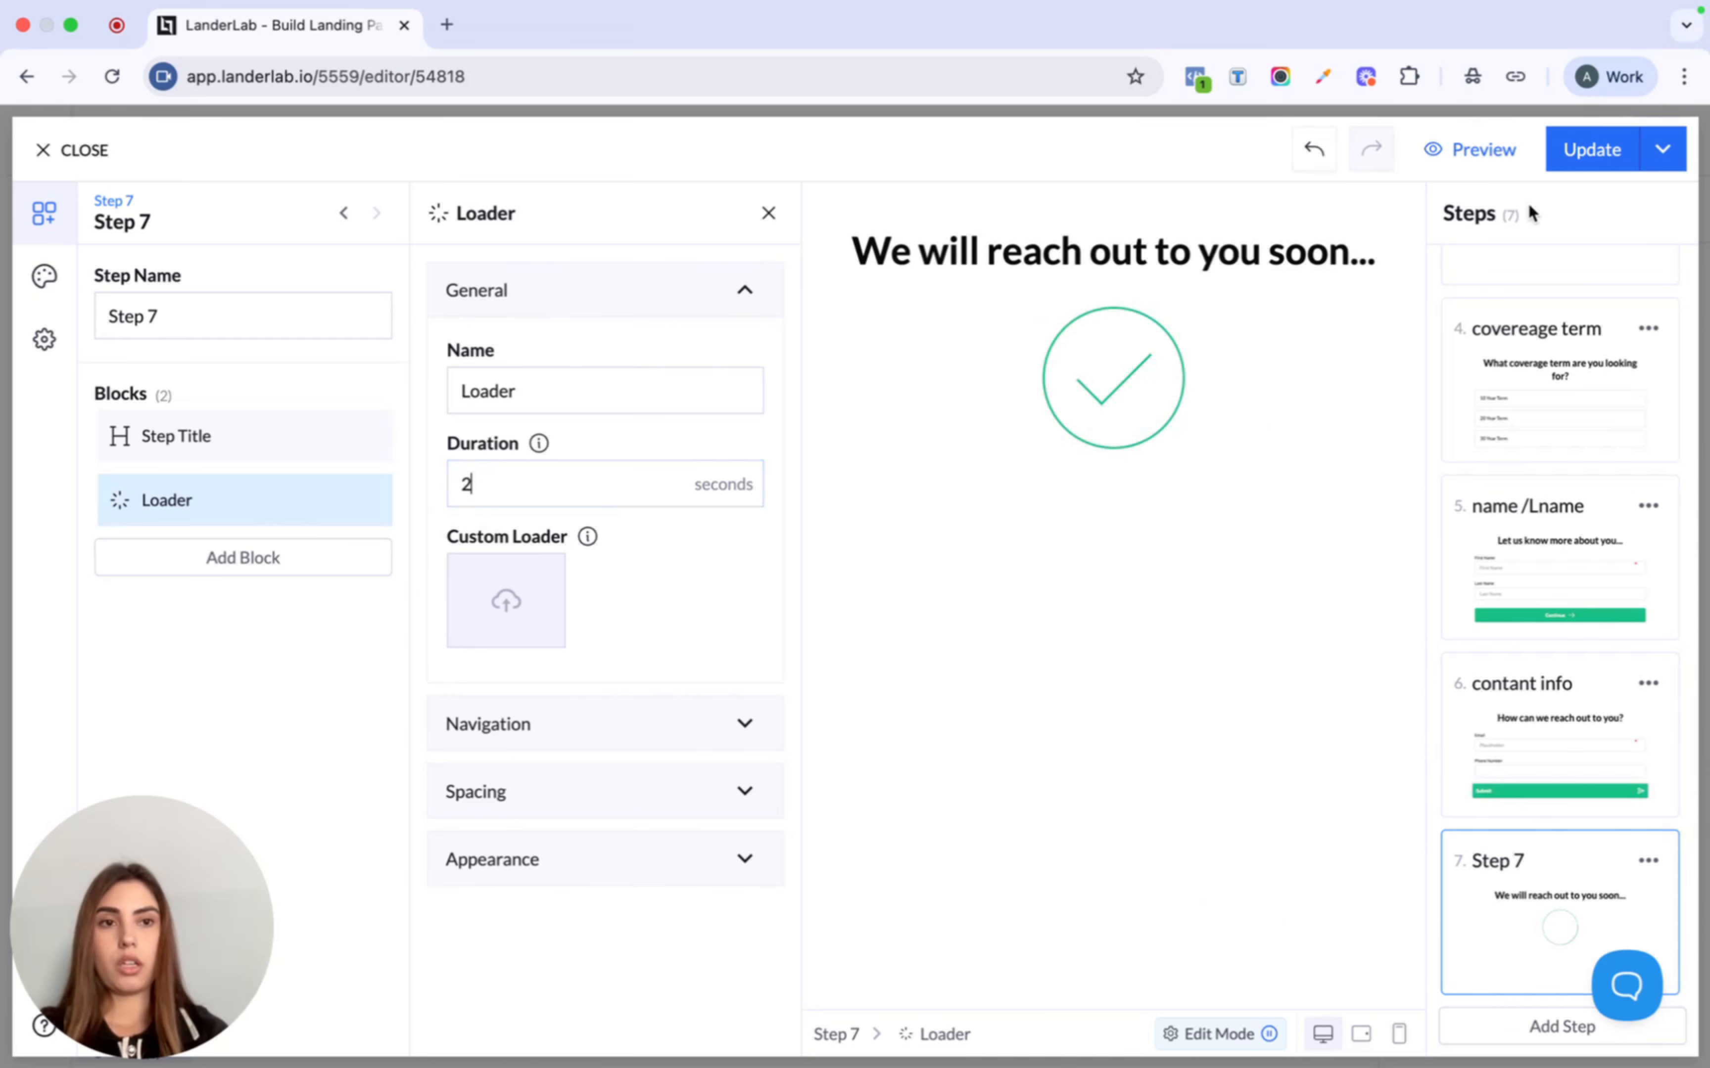
{"action": "left_click", "coordinate": [1032, 716]}
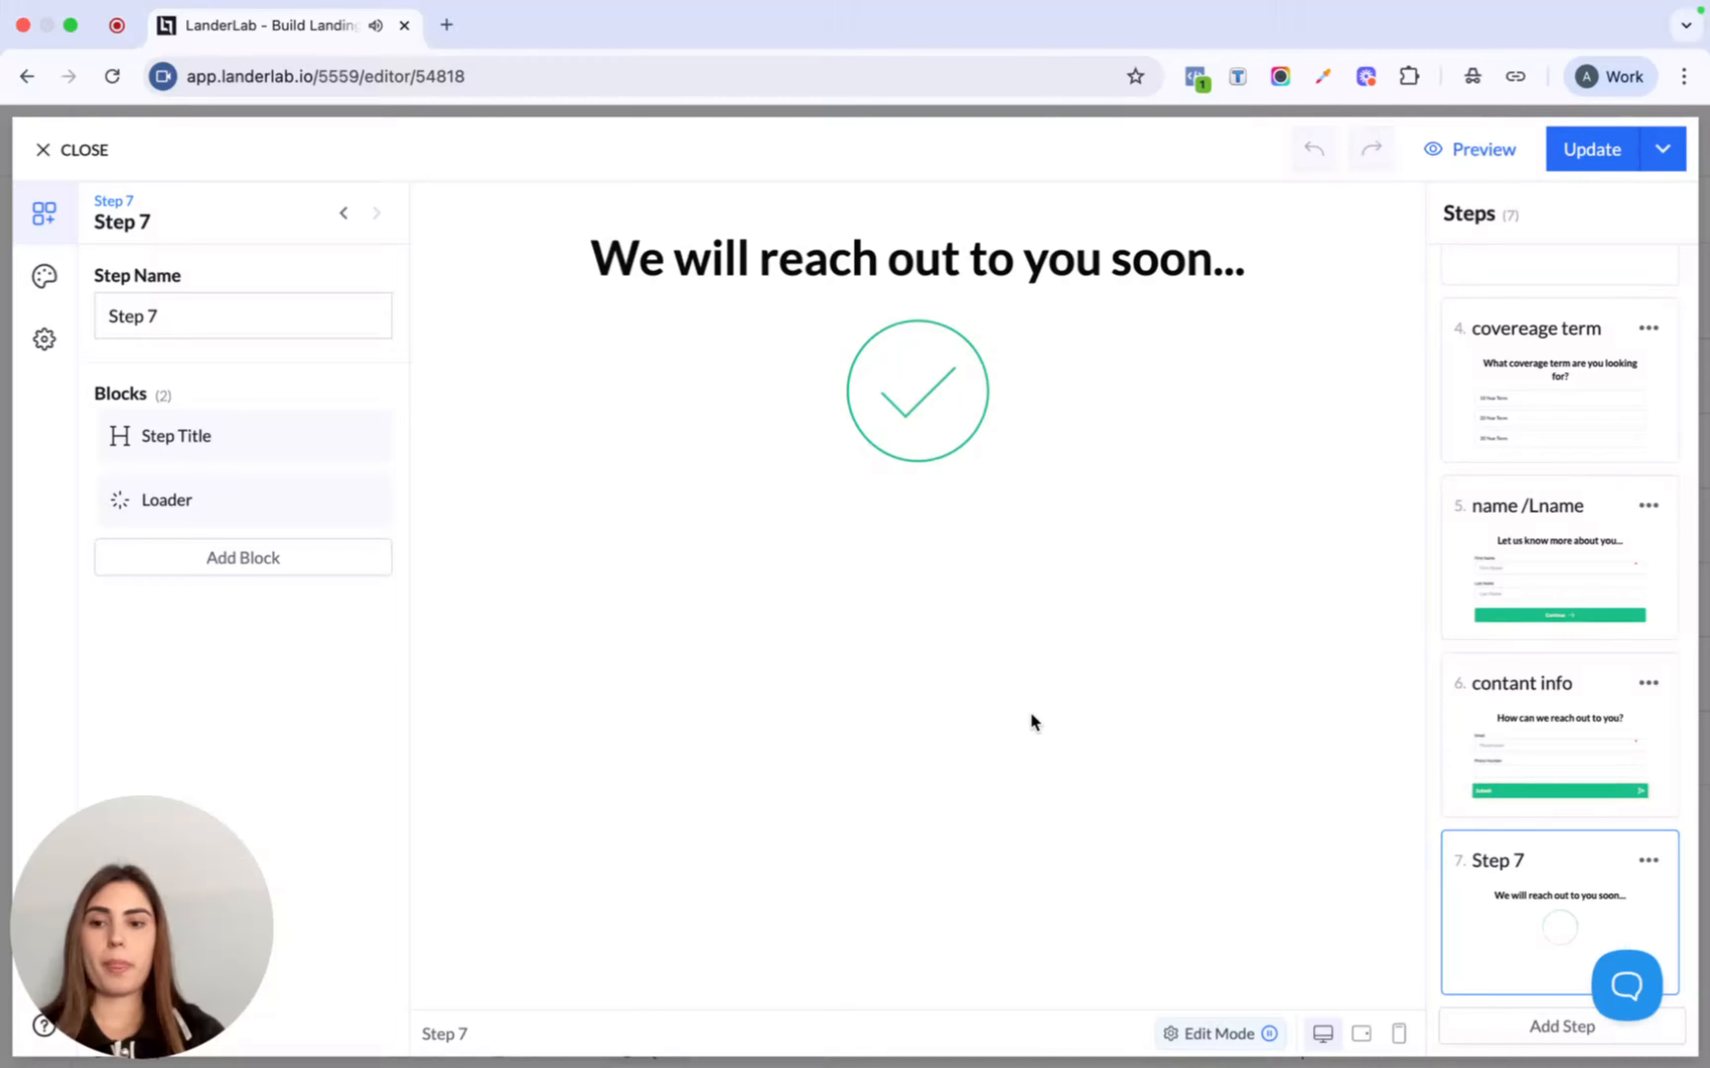
{"action": "left_click", "coordinate": [1596, 151]}
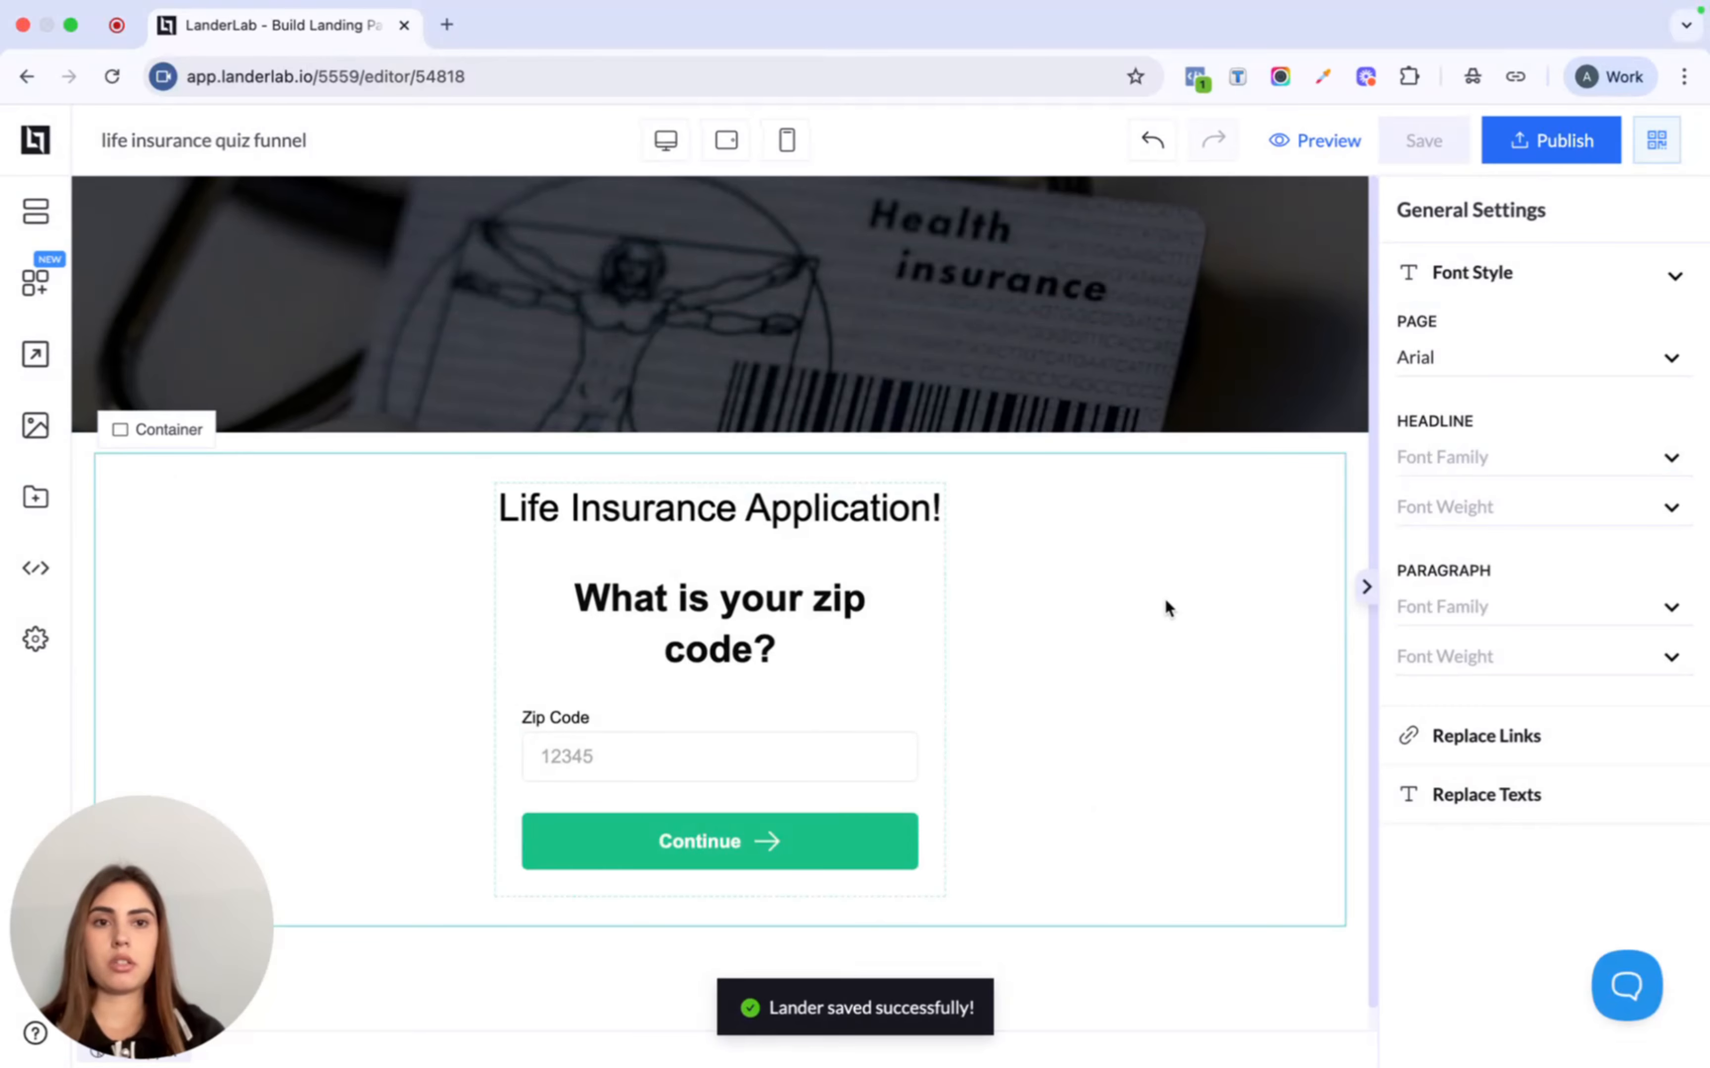
- Preview the page and answer zip code, birthday, $4,838 coverage and 10 Year Term
{"action": "left_click", "coordinate": [1342, 147]}
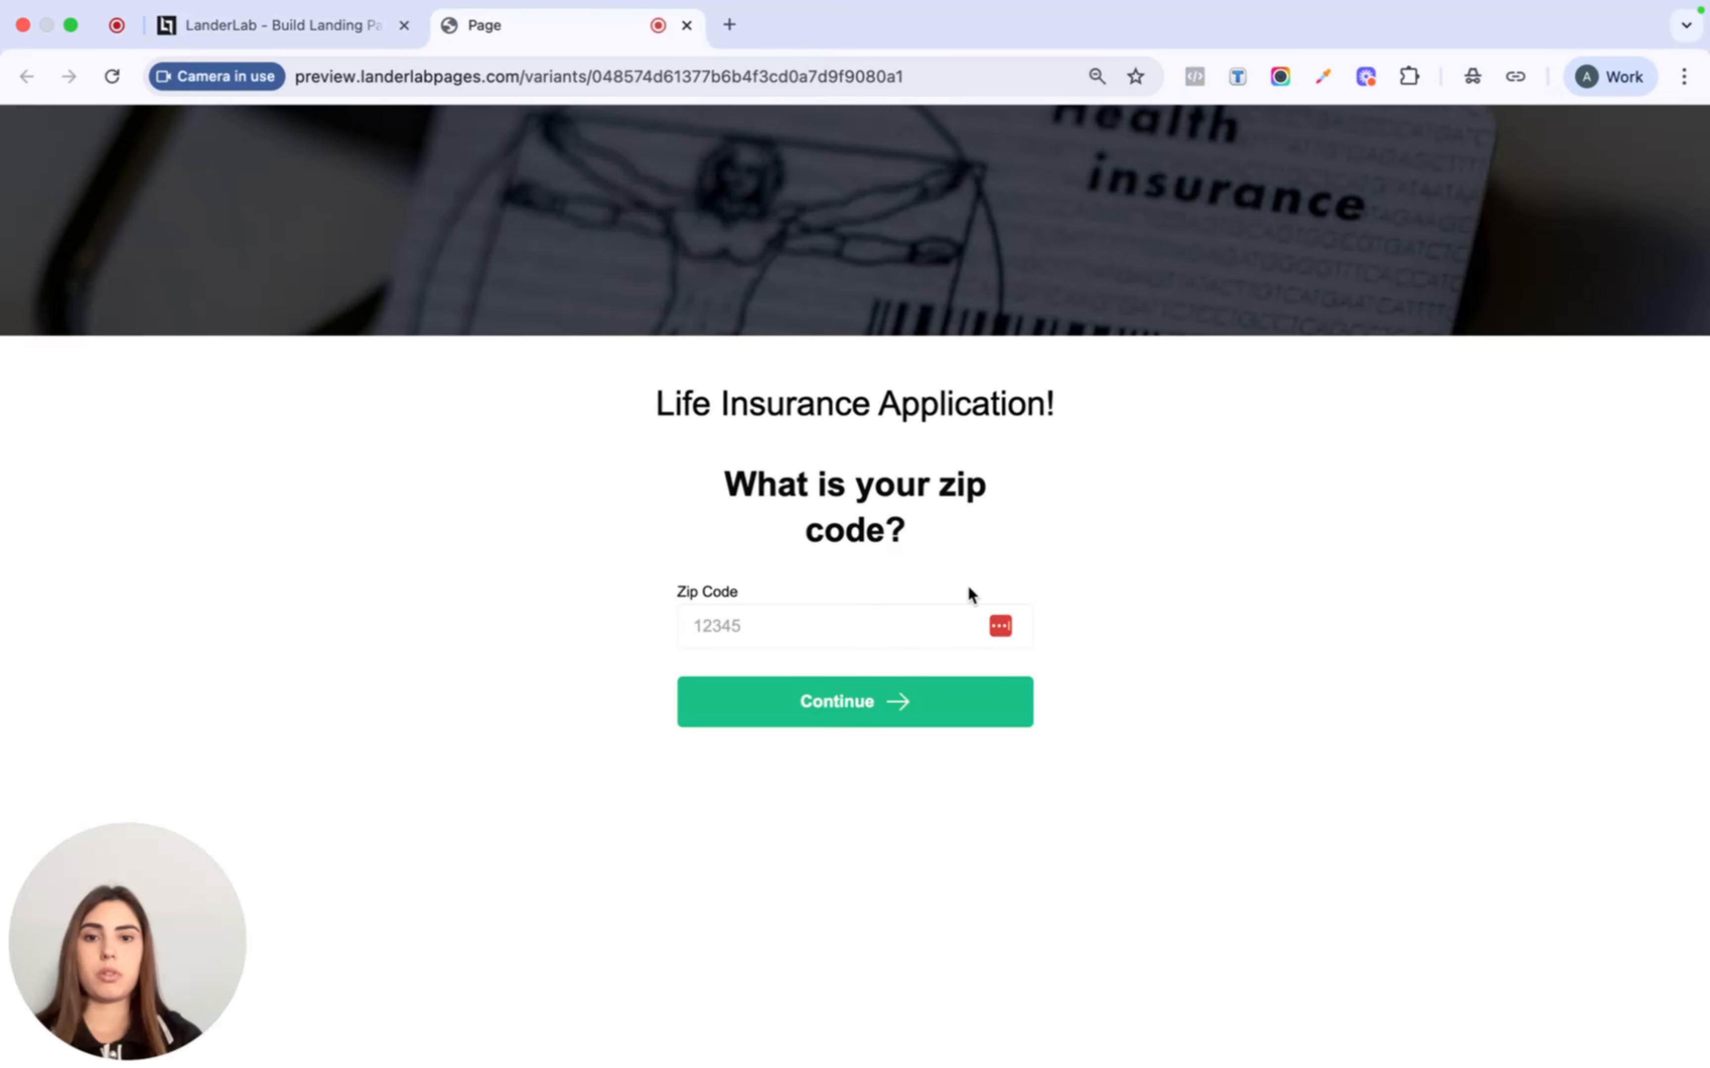
{"action": "left_click", "coordinate": [840, 631]}
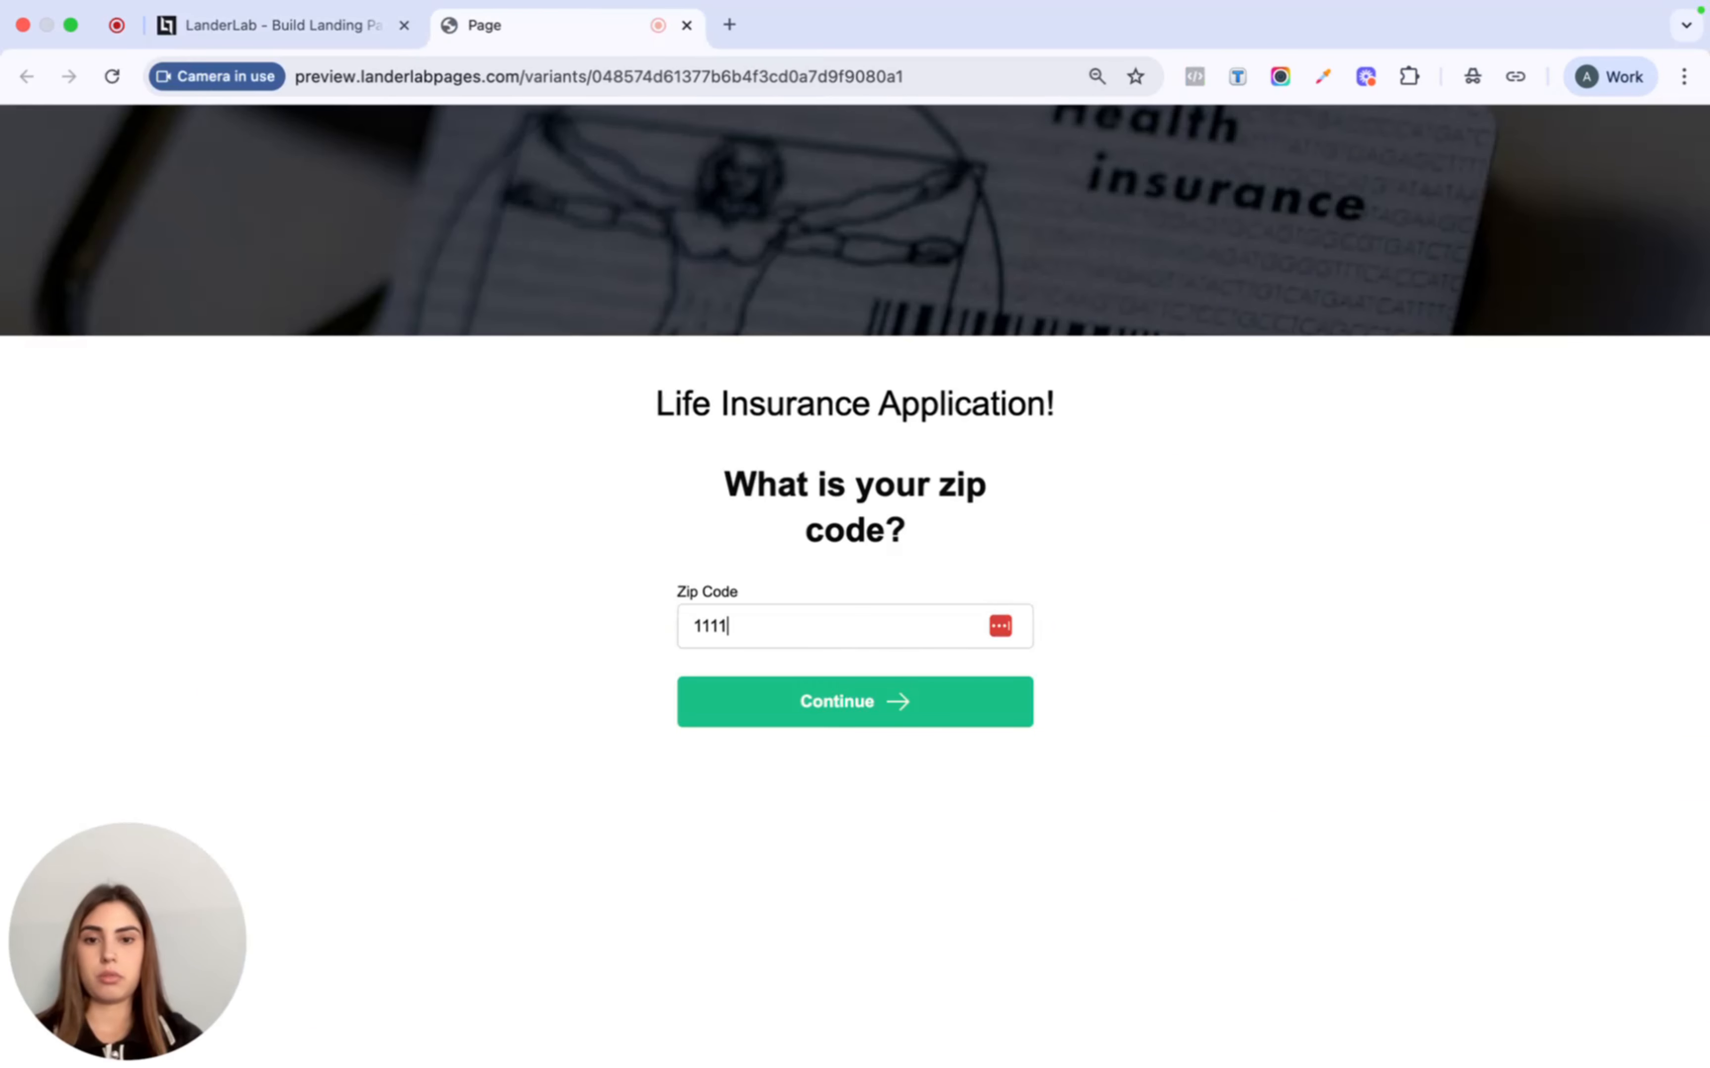
{"action": "left_click", "coordinate": [851, 720]}
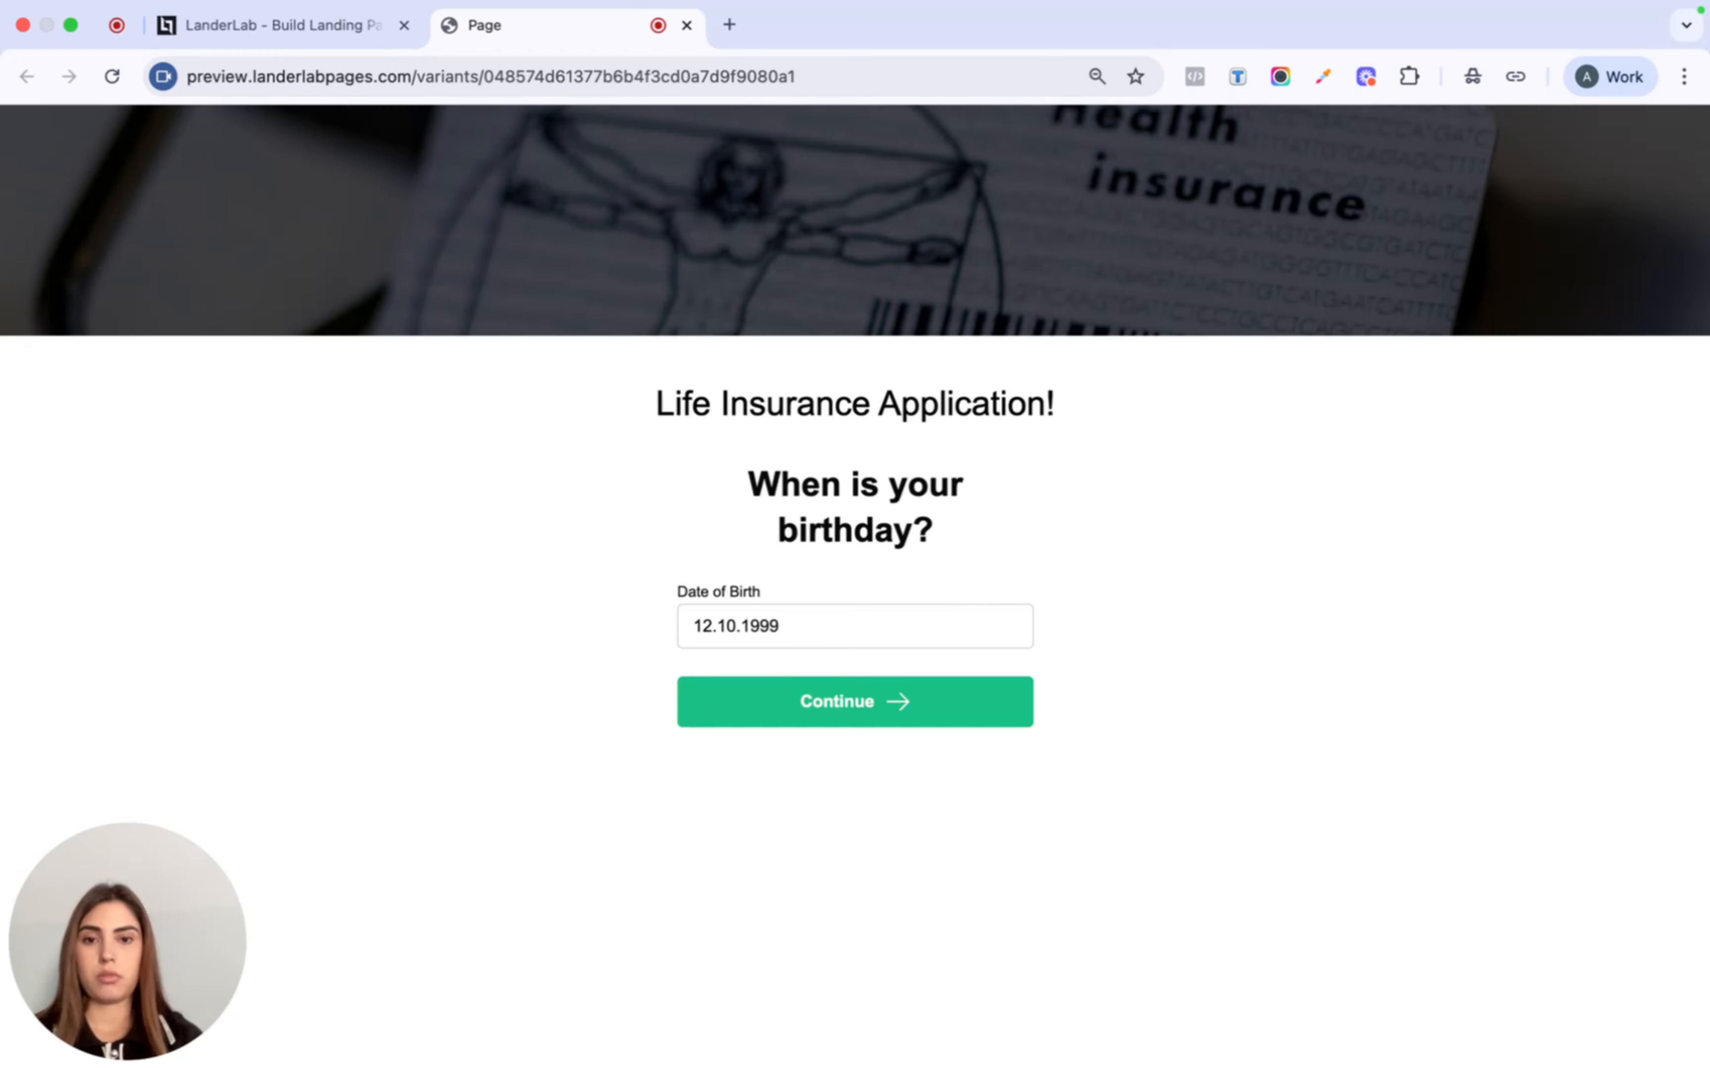
{"action": "left_click", "coordinate": [872, 704]}
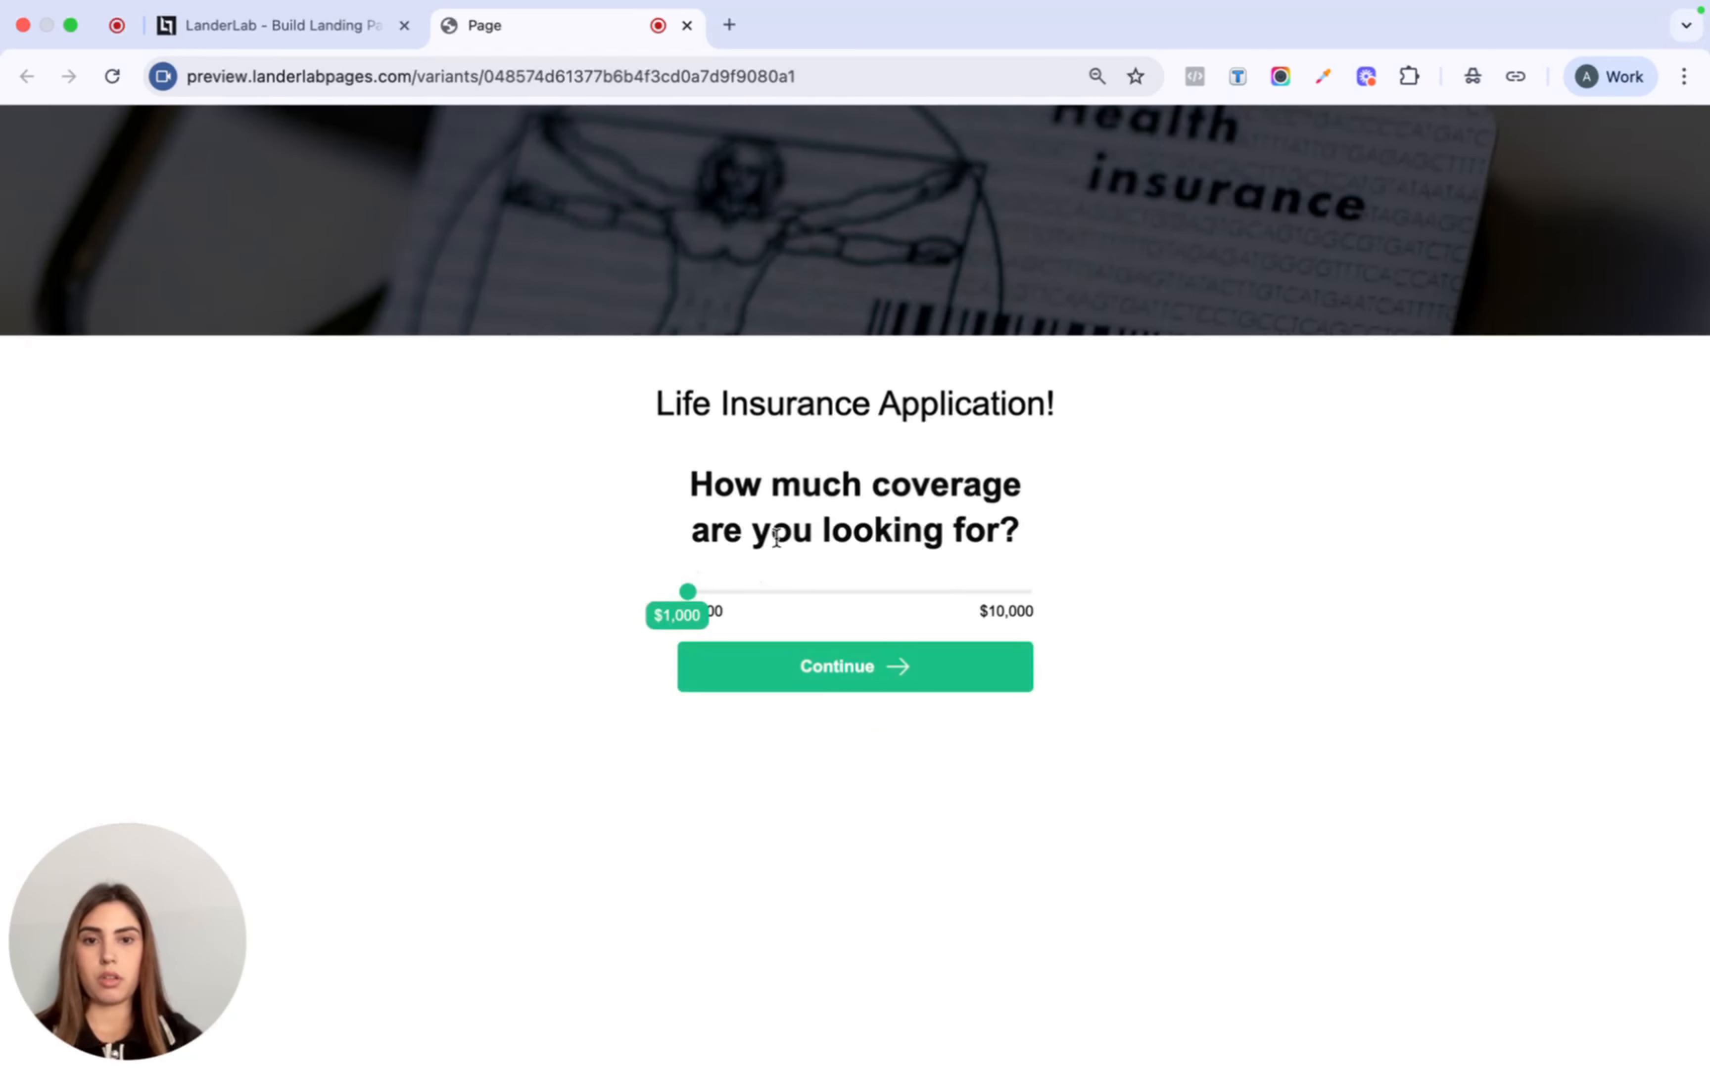
{"action": "left_click_drag", "start_coordinate": [689, 597], "coordinate": [833, 605]}
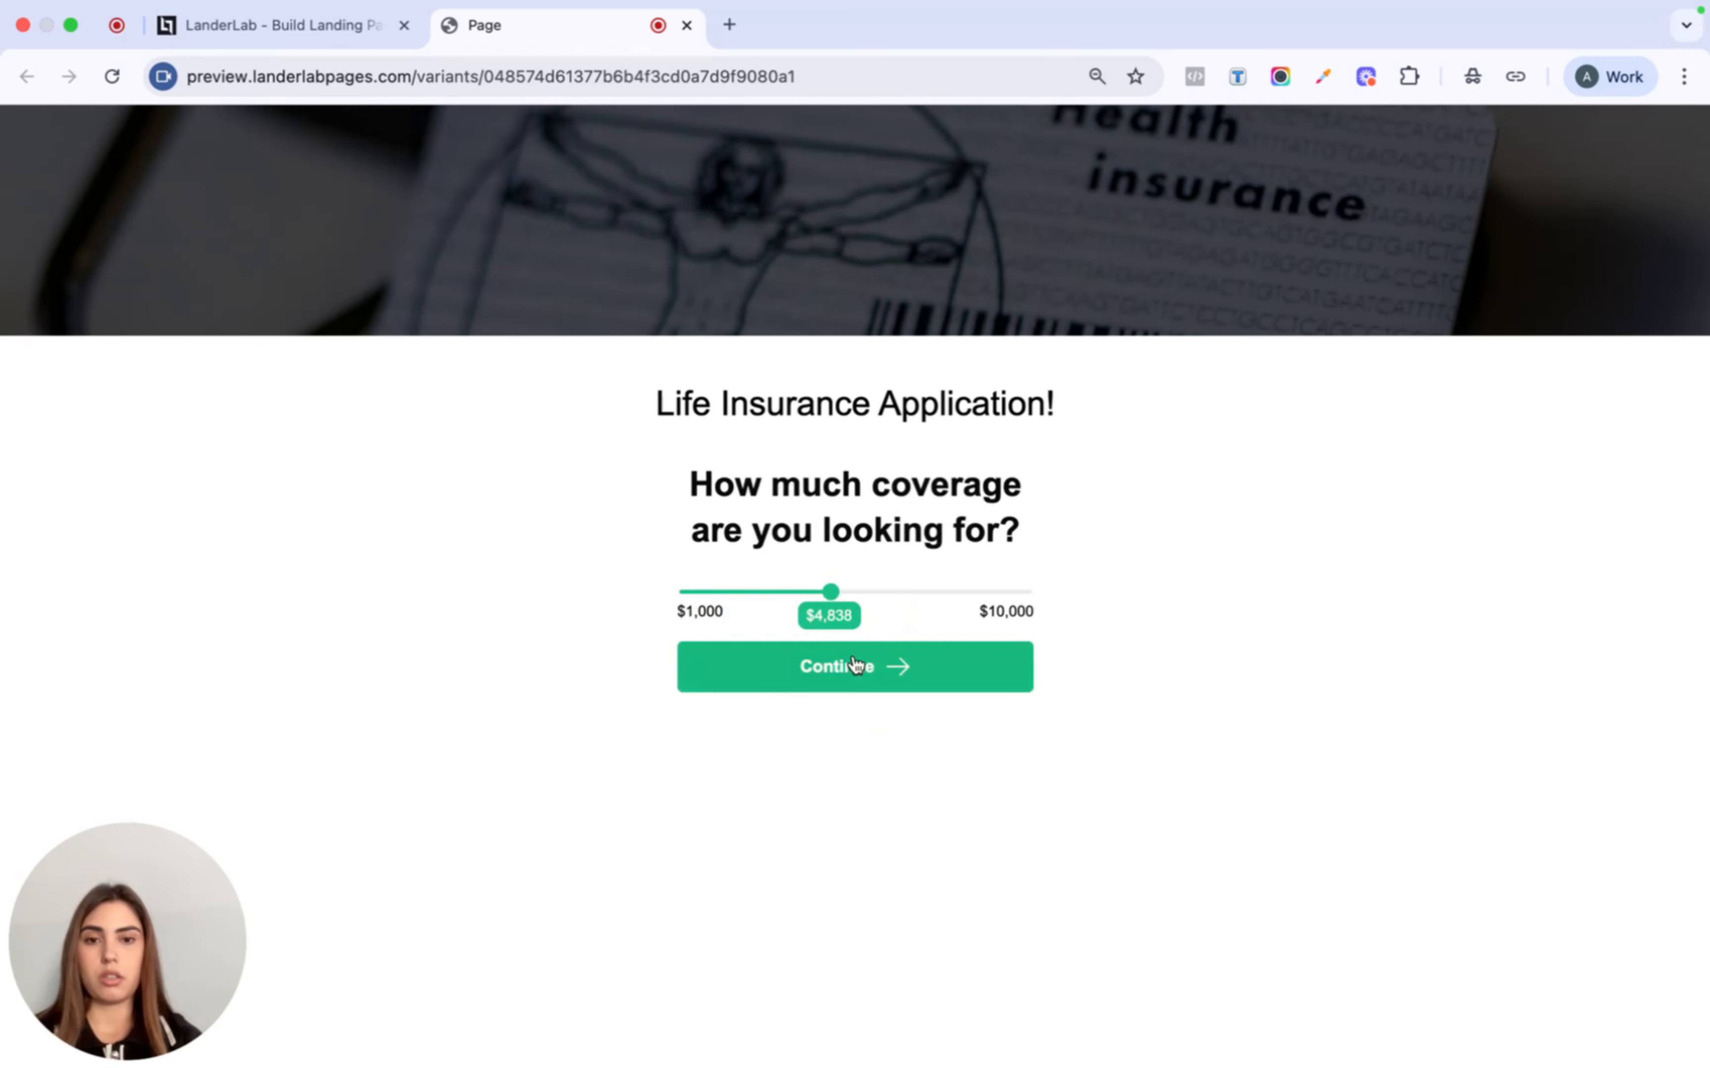
{"action": "left_click", "coordinate": [855, 665]}
{"action": "left_click", "coordinate": [777, 625]}
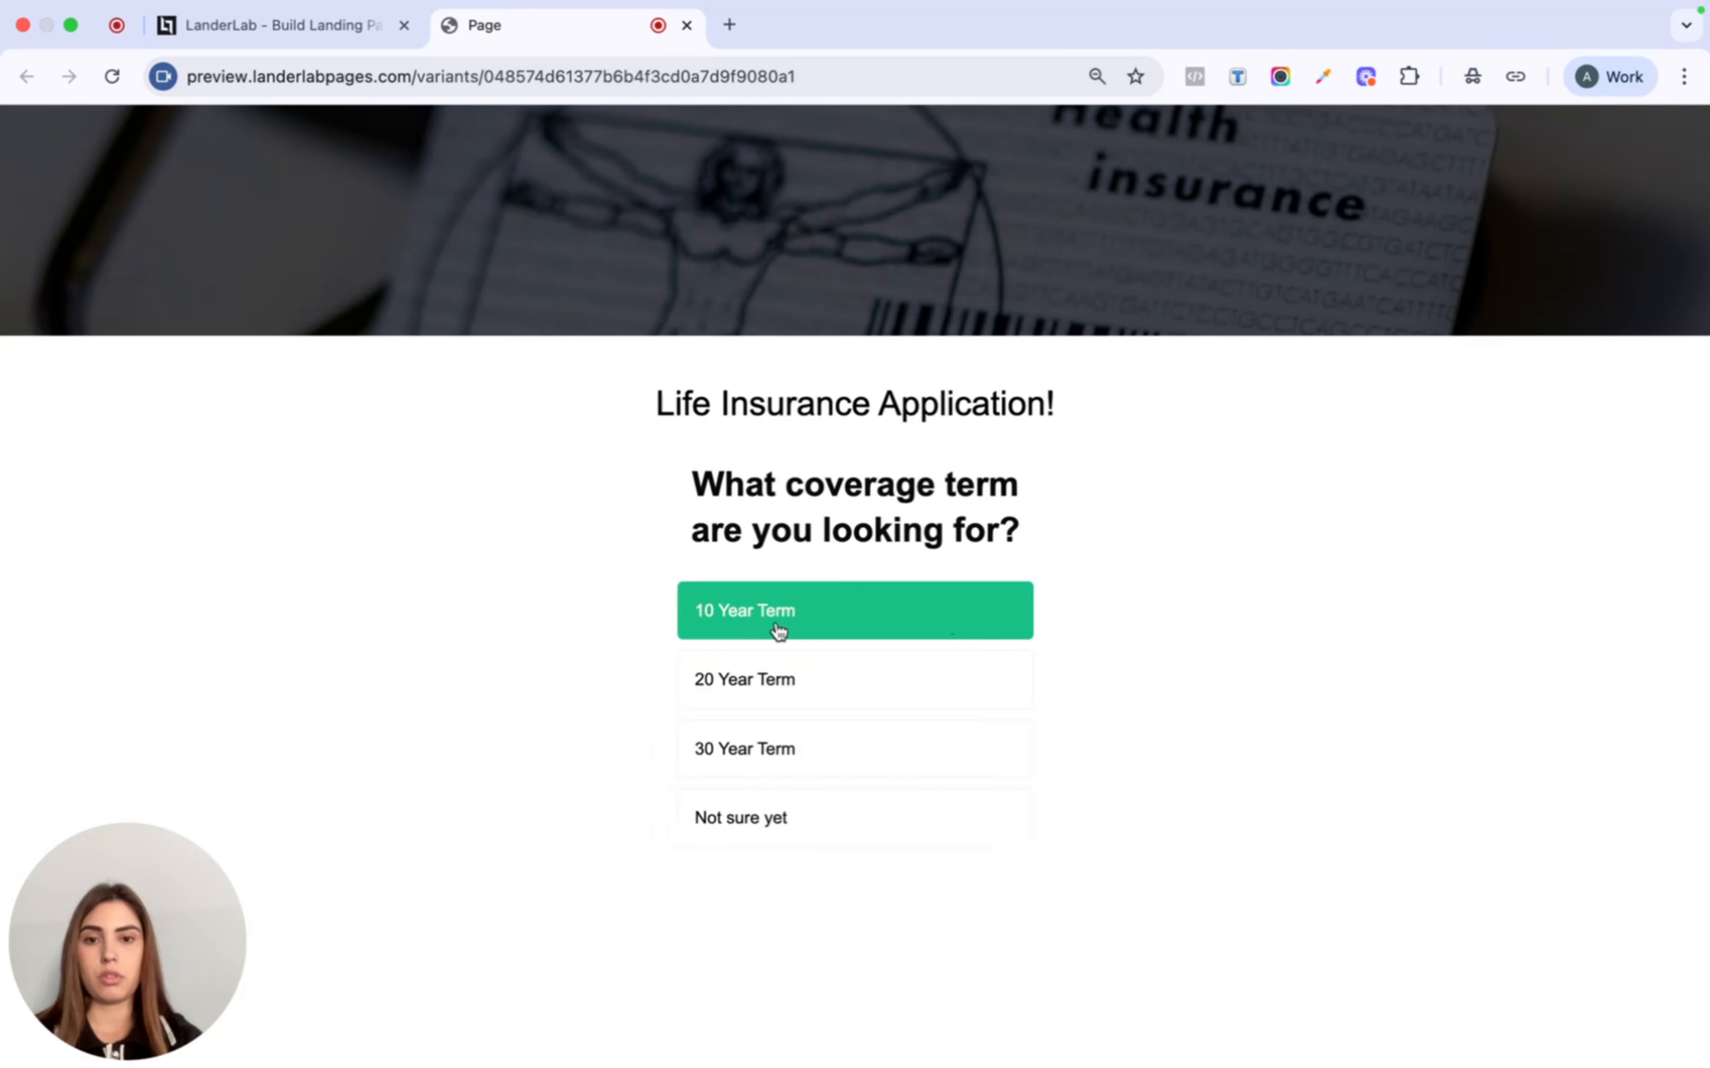
- Enter a test name, e-mail address and phone number, submit, and return to the editor
{"action": "left_click", "coordinate": [870, 641]}
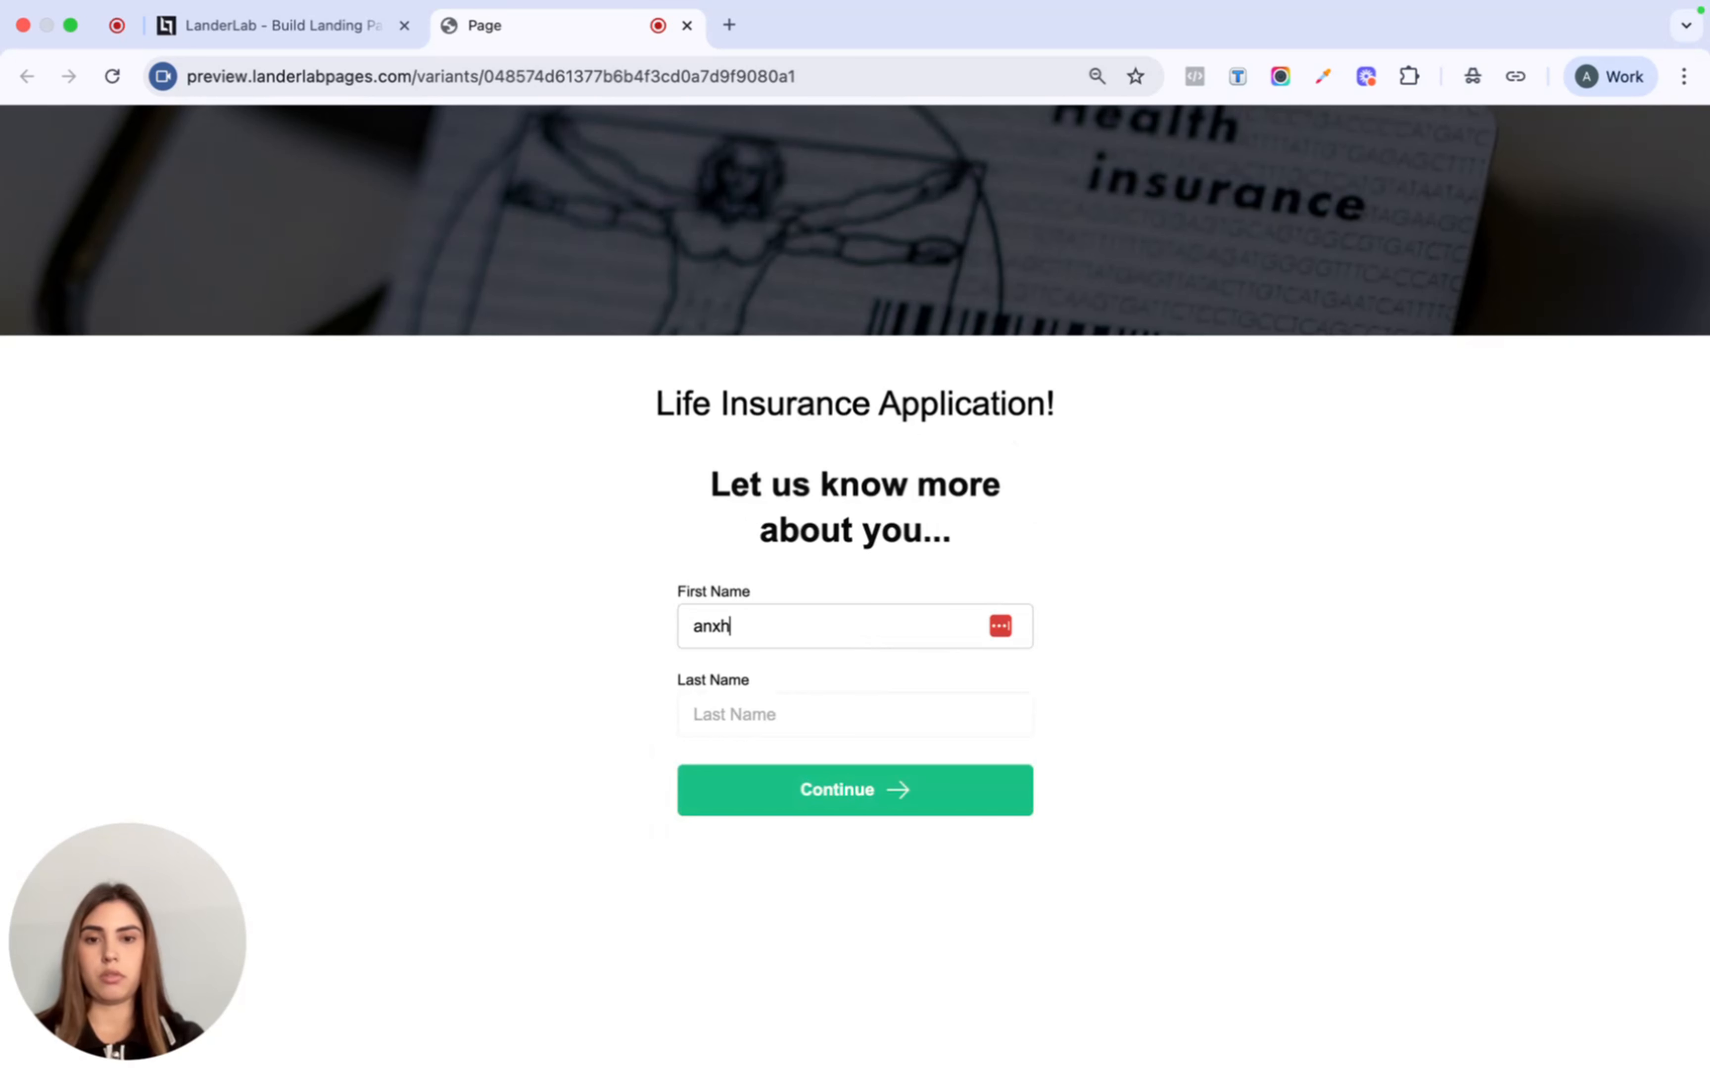
{"action": "key", "text": "Tab"}
{"action": "type", "text": "t"}
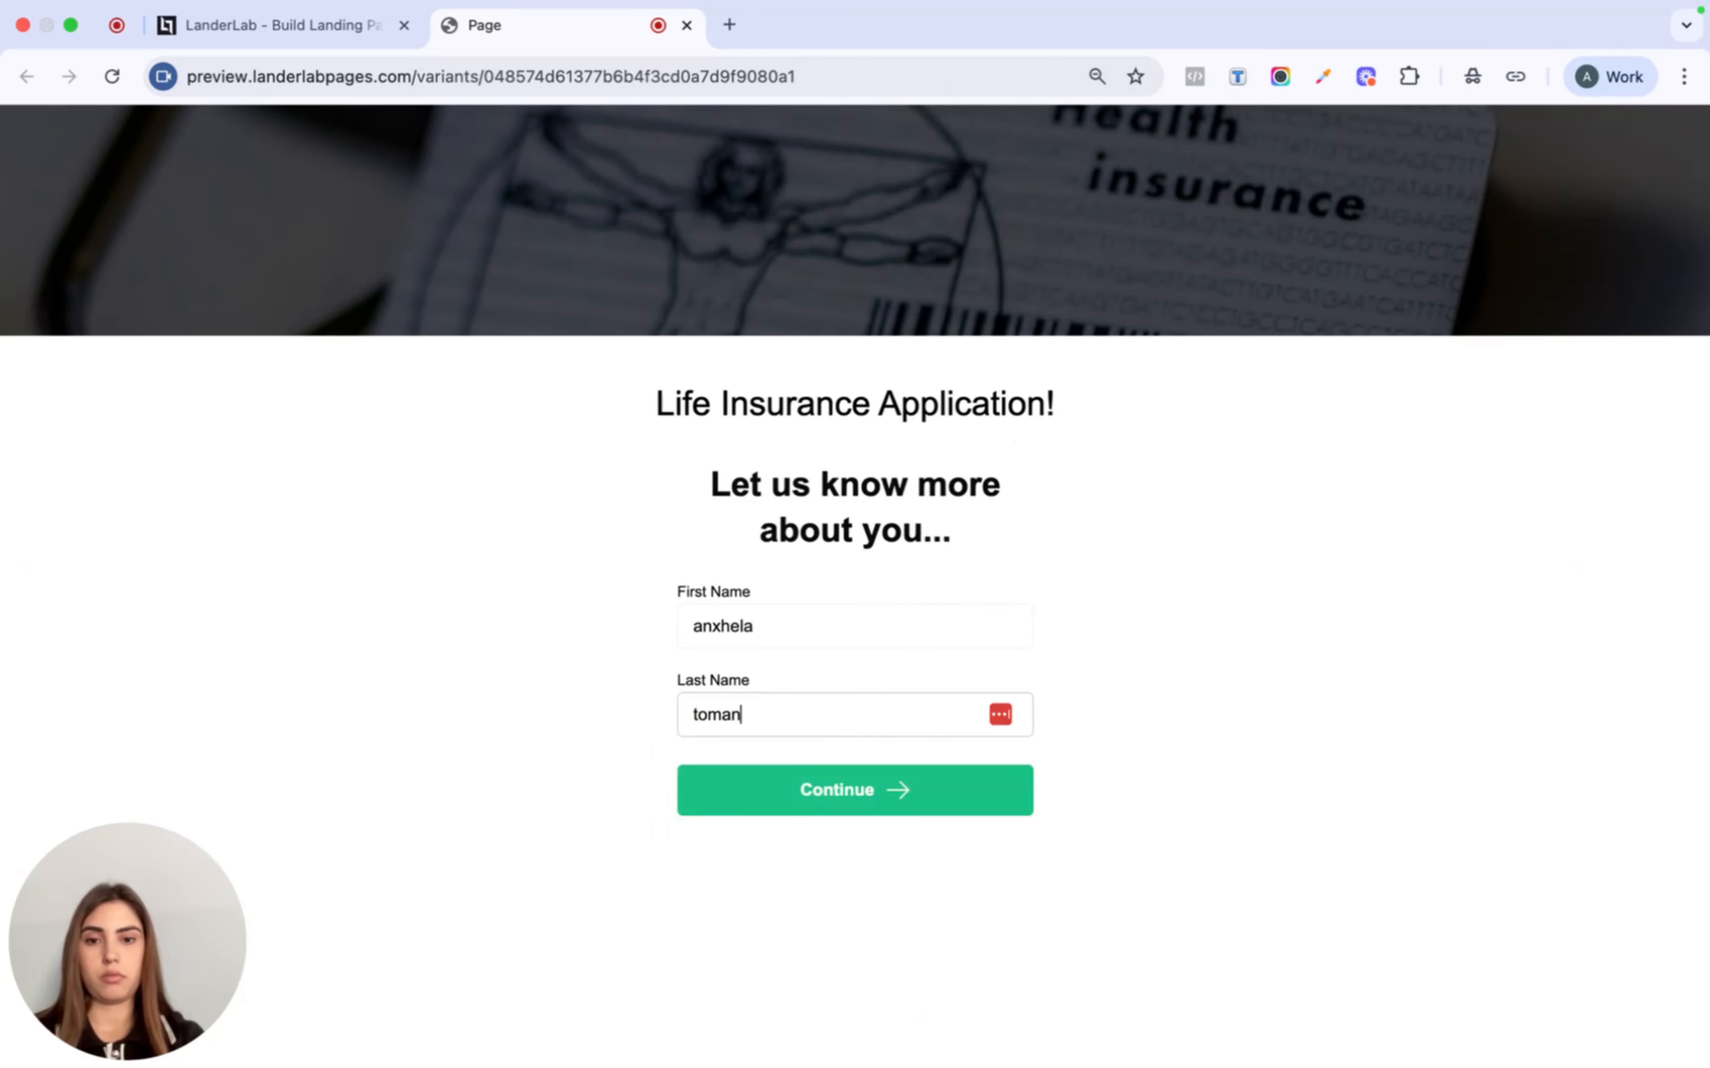
{"action": "left_click", "coordinate": [823, 790]}
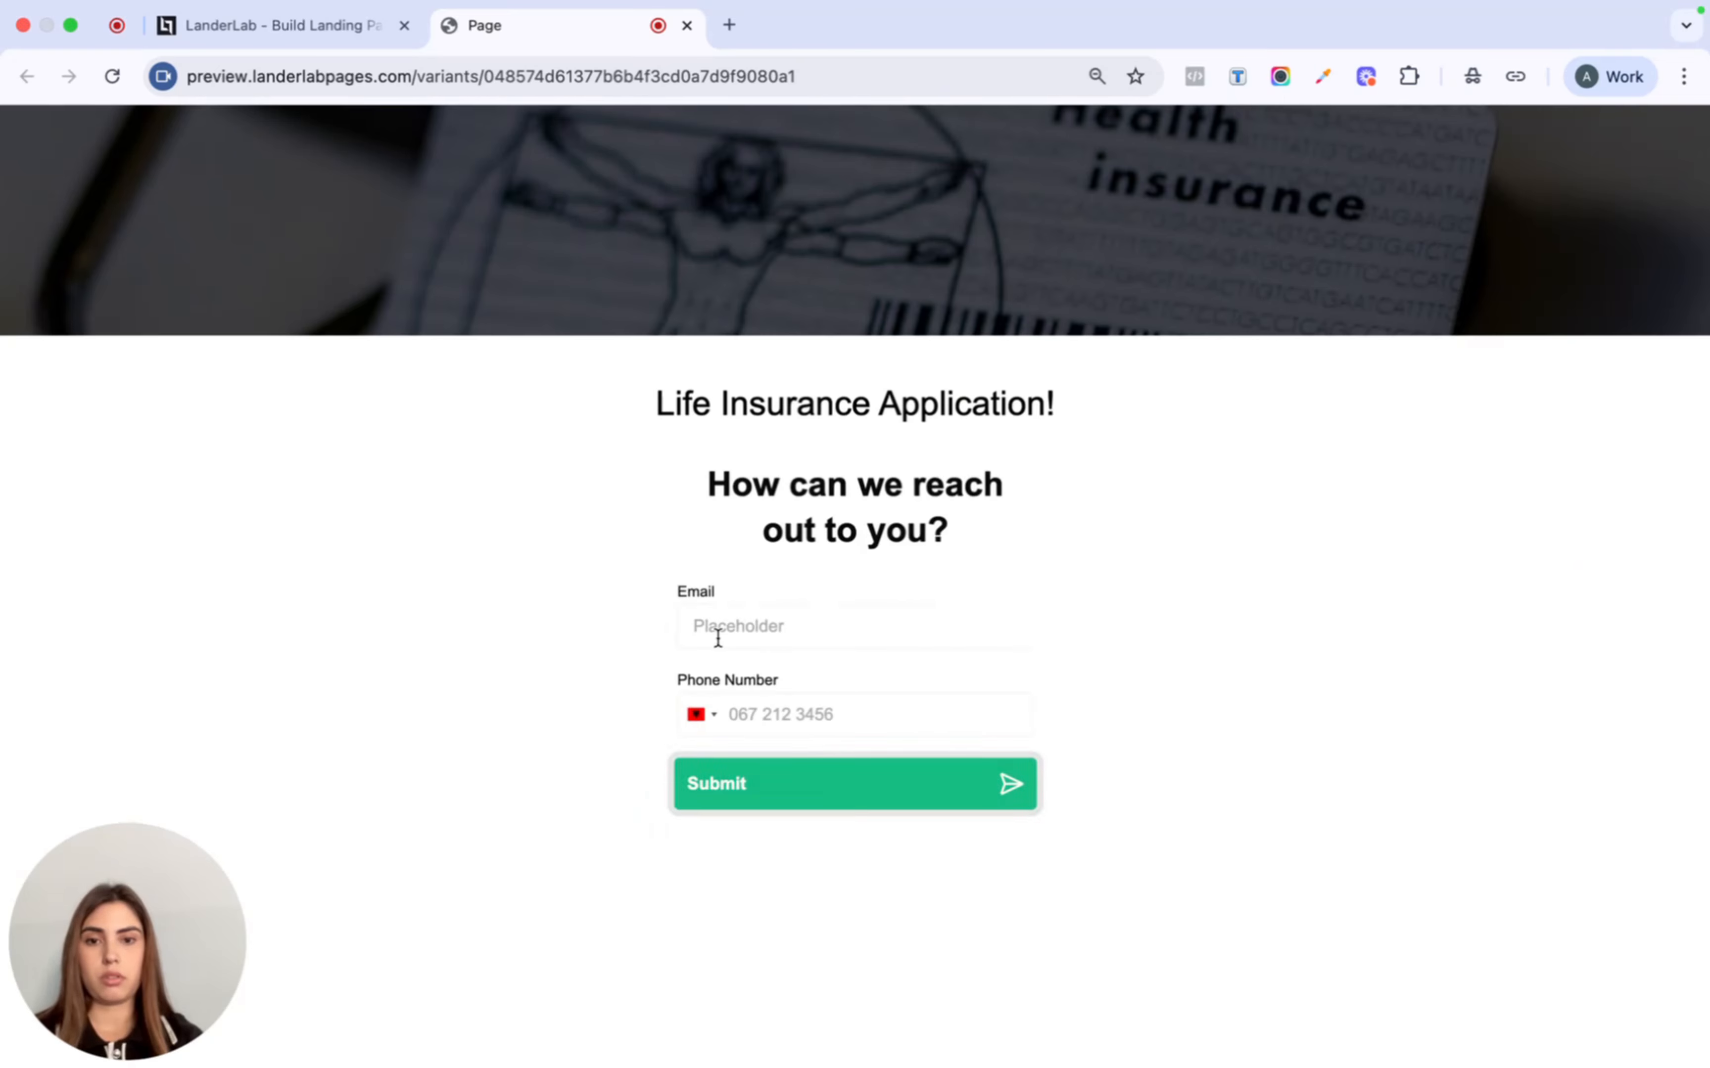
{"action": "left_click", "coordinate": [854, 614]}
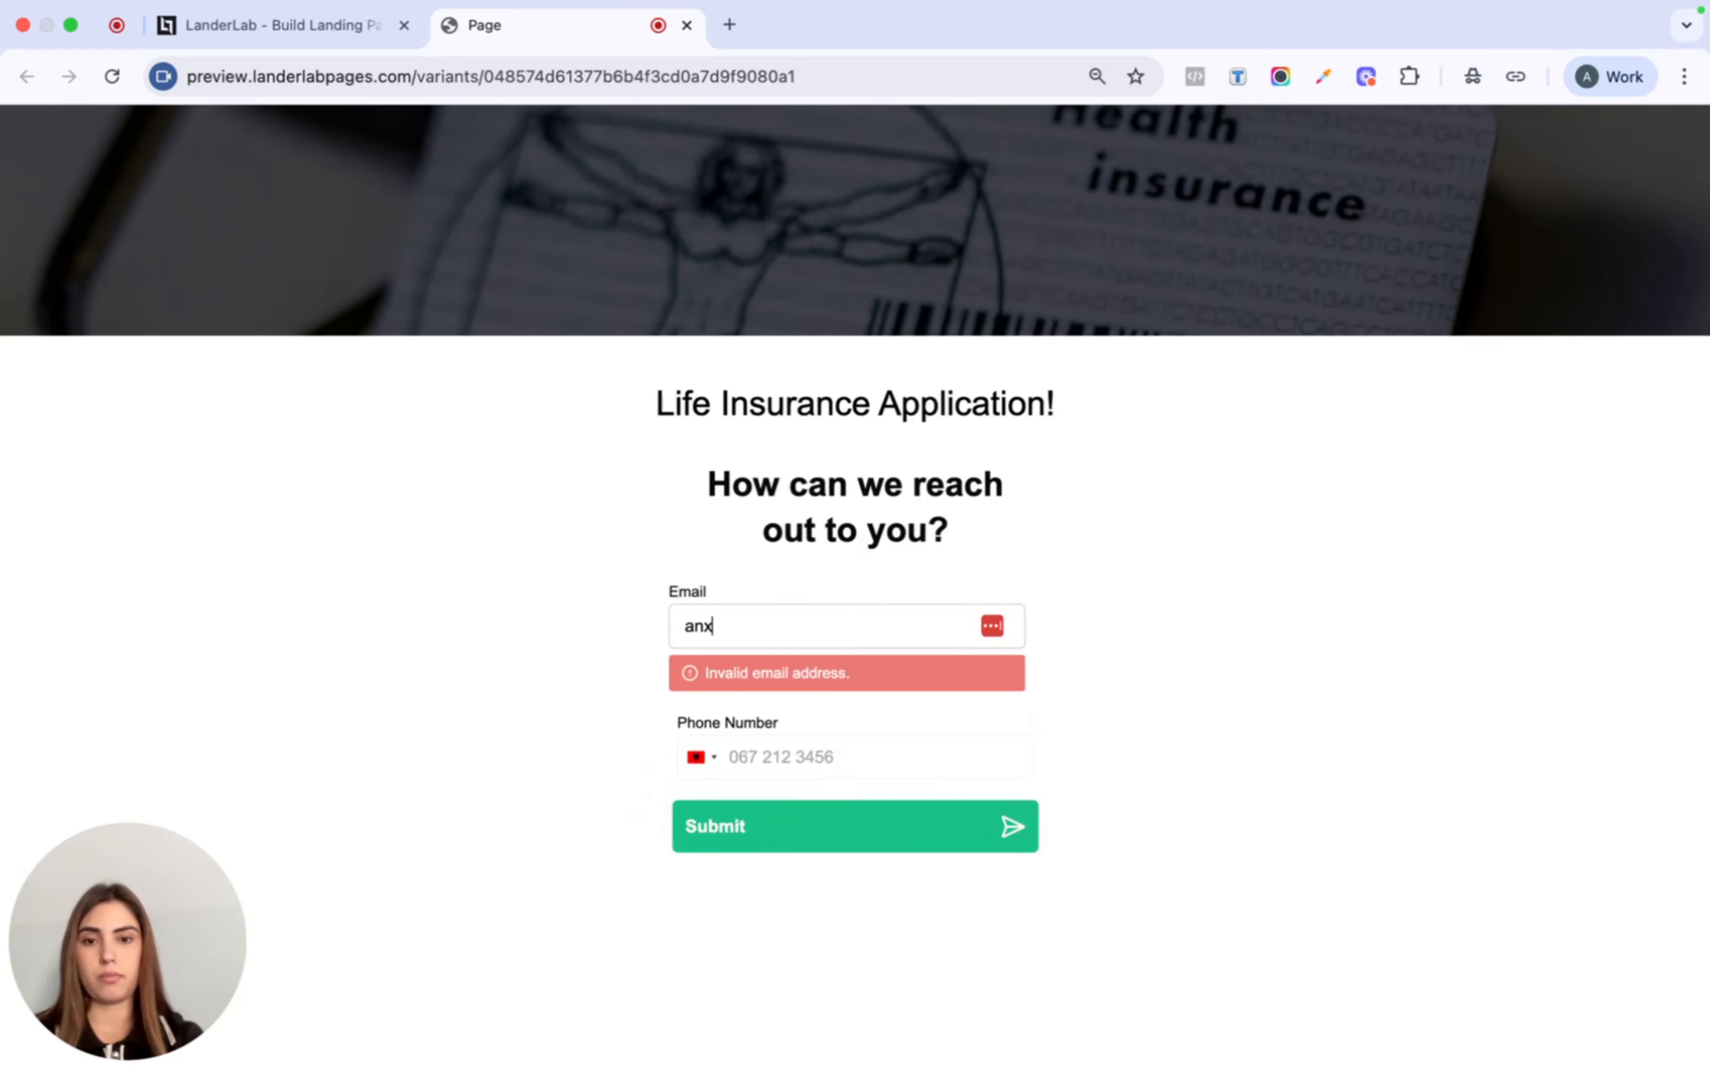
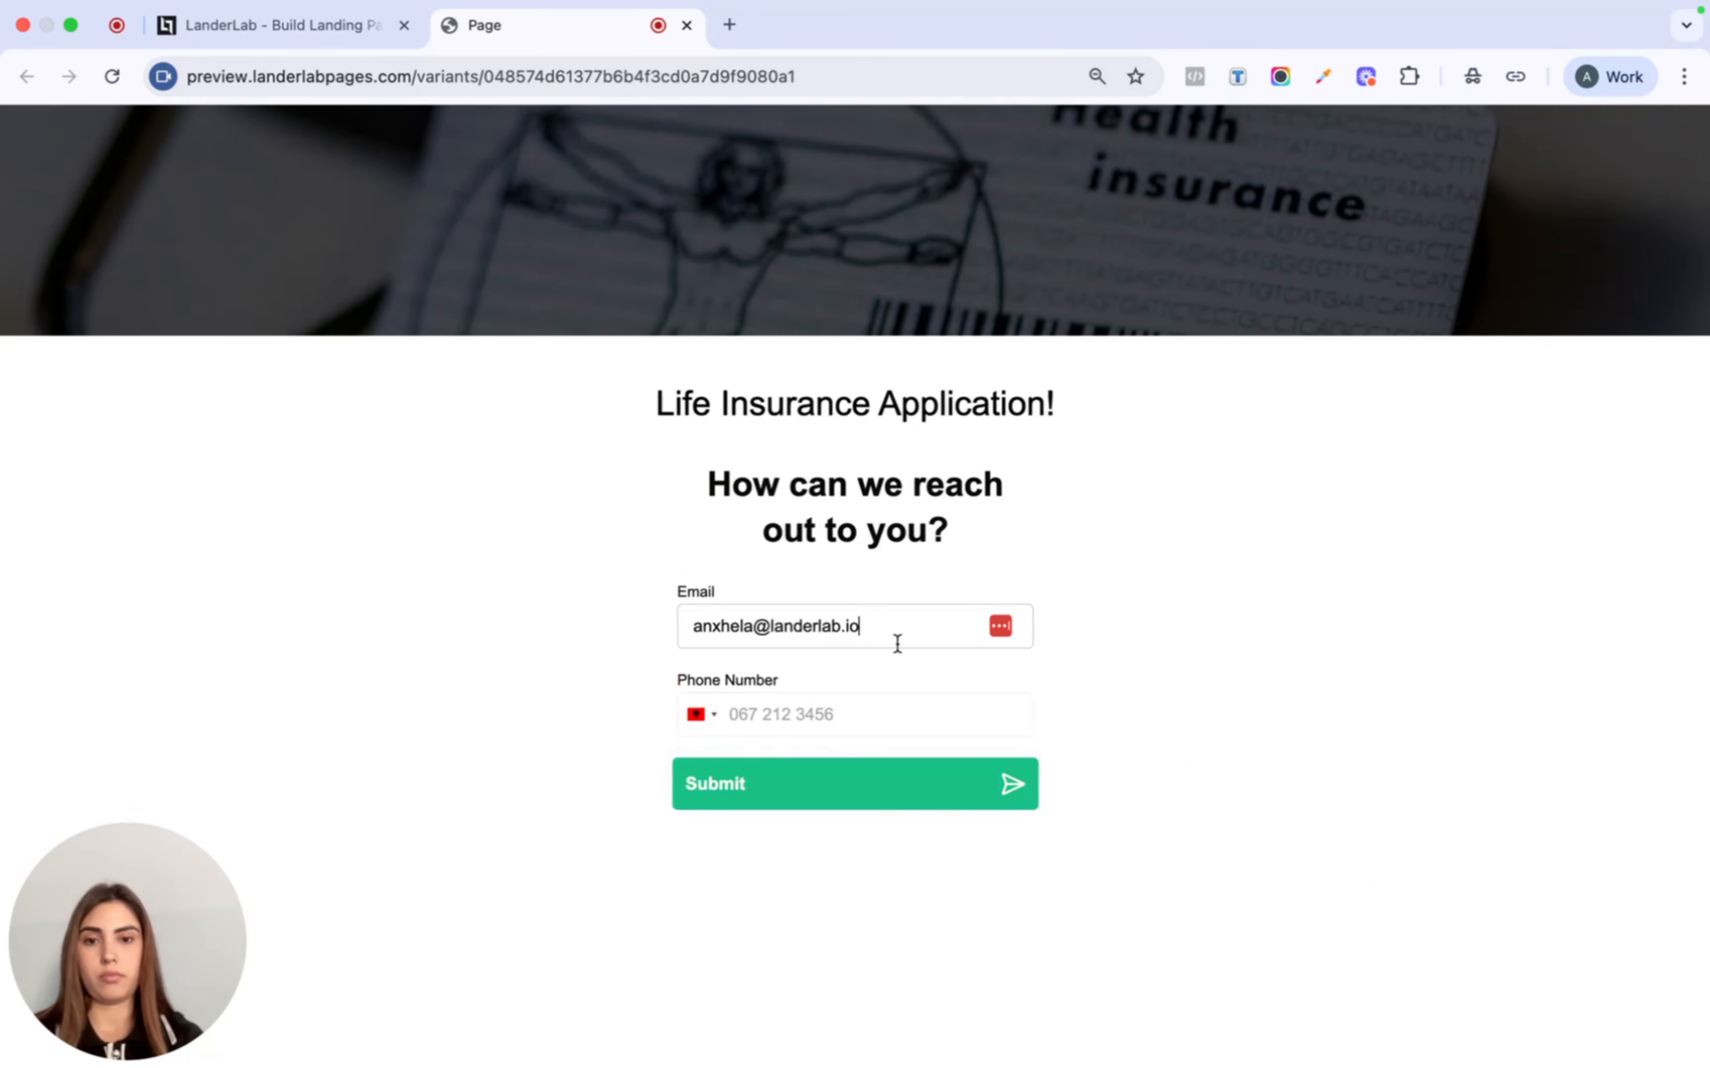
{"action": "left_click", "coordinate": [903, 704]}
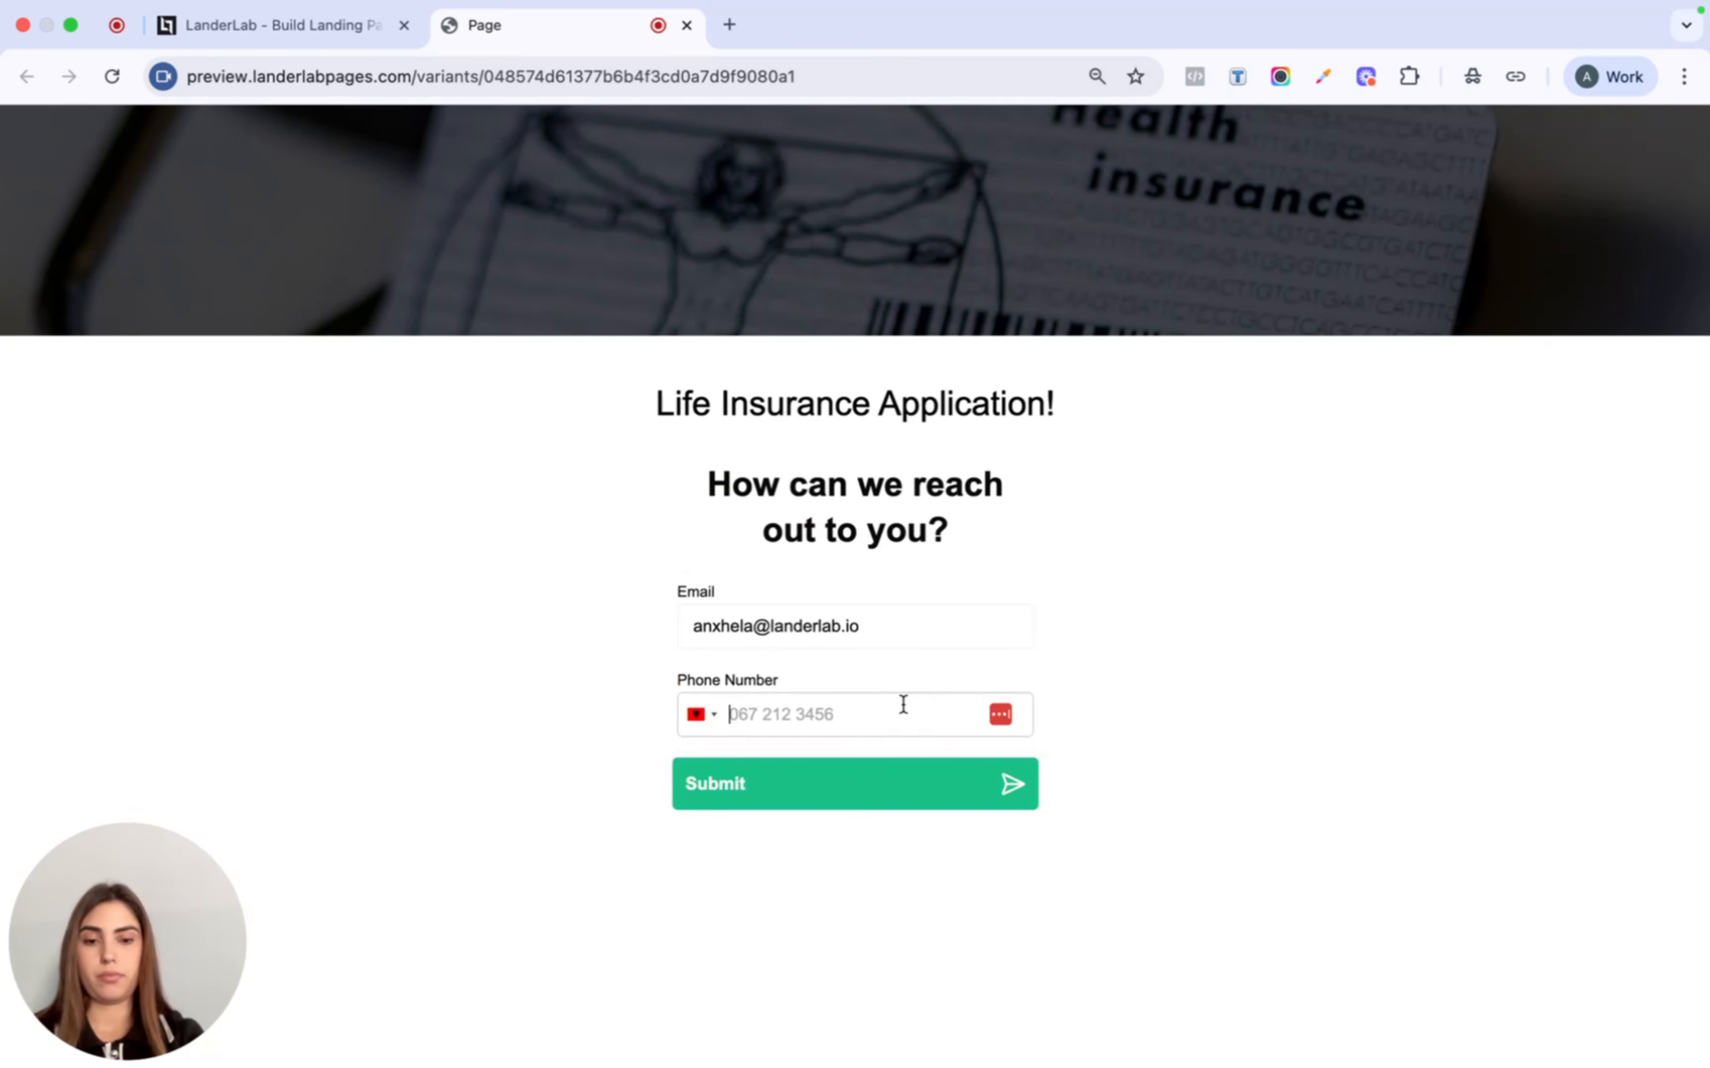
{"action": "type", "text": "679373728"}
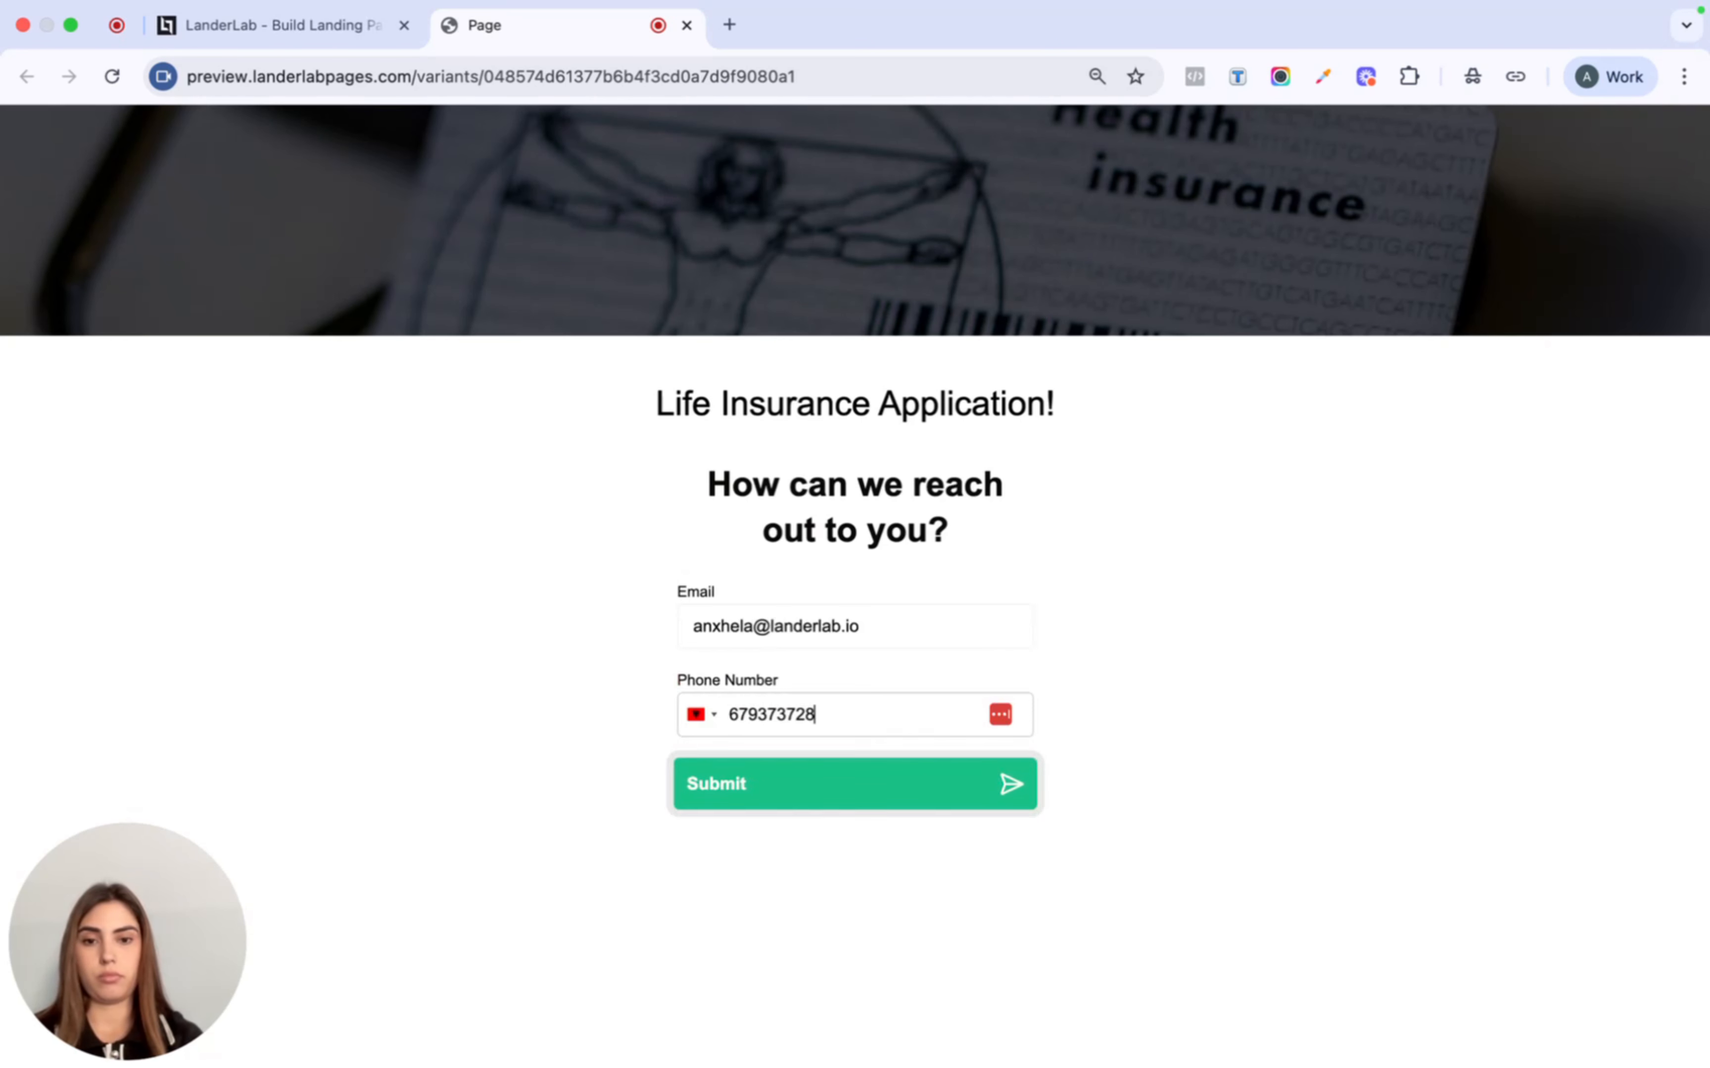
{"action": "left_click", "coordinate": [897, 790]}
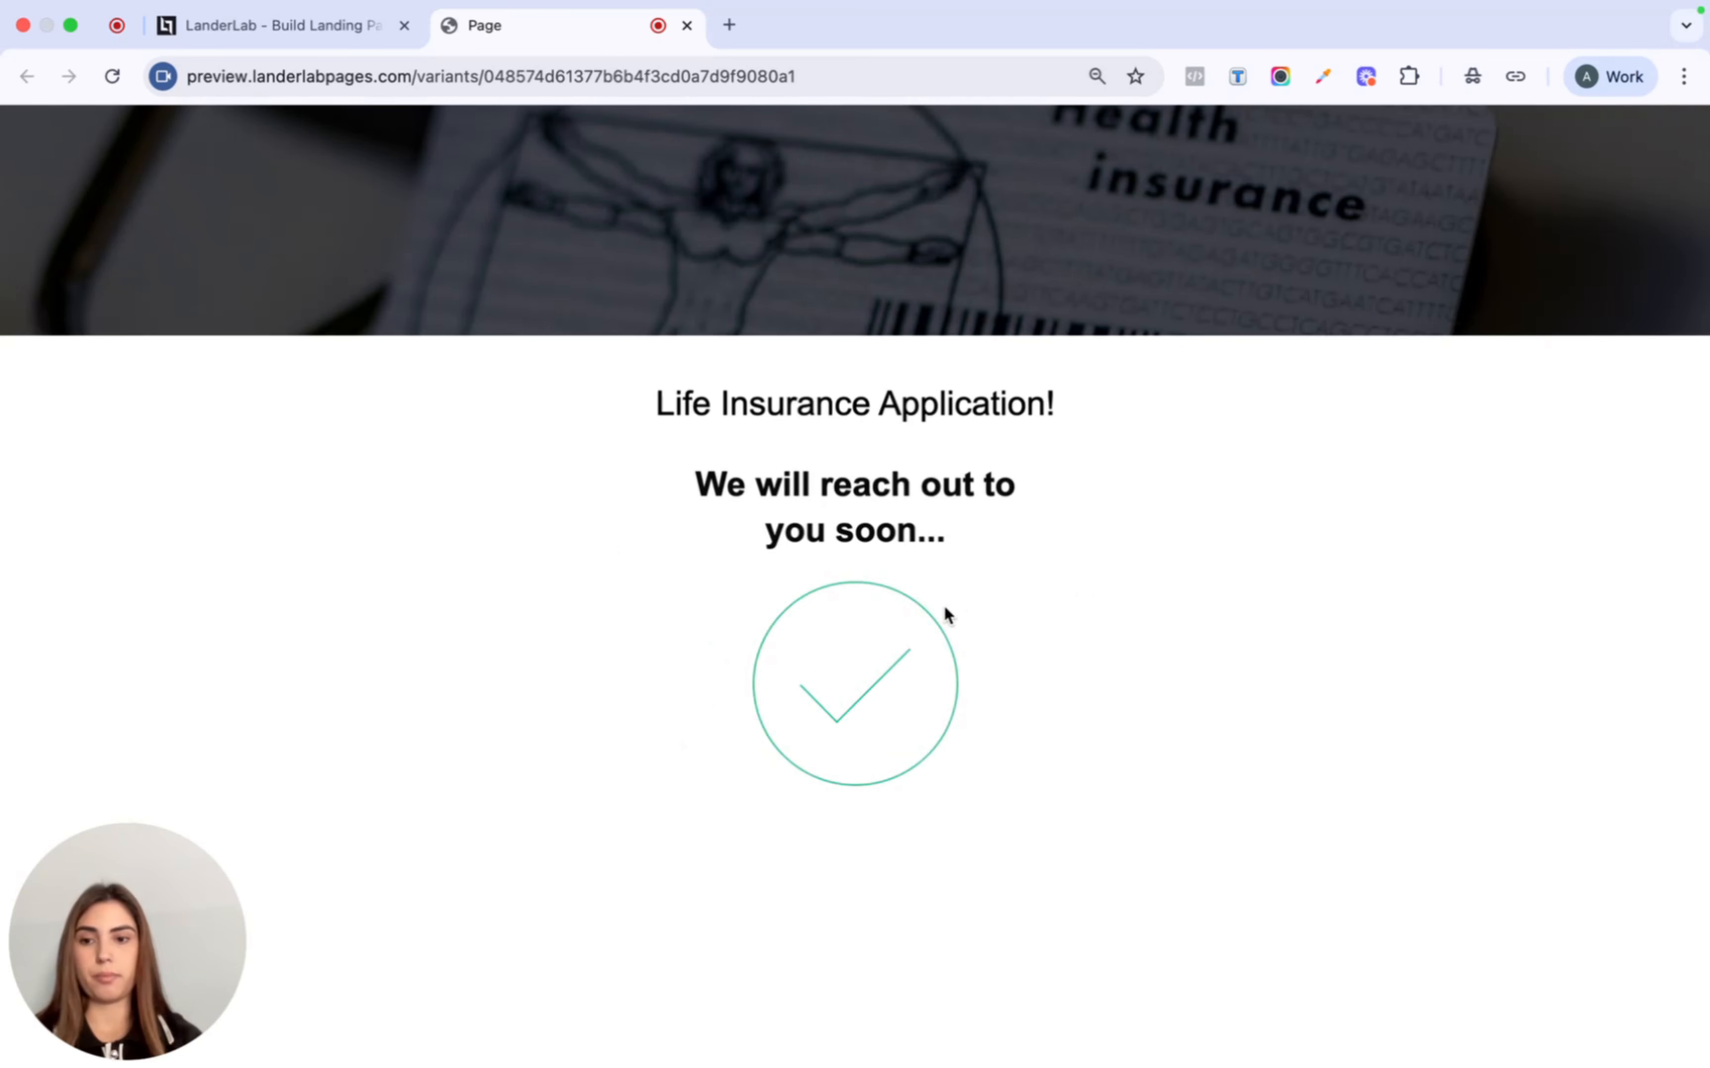
{"action": "left_click", "coordinate": [326, 30]}
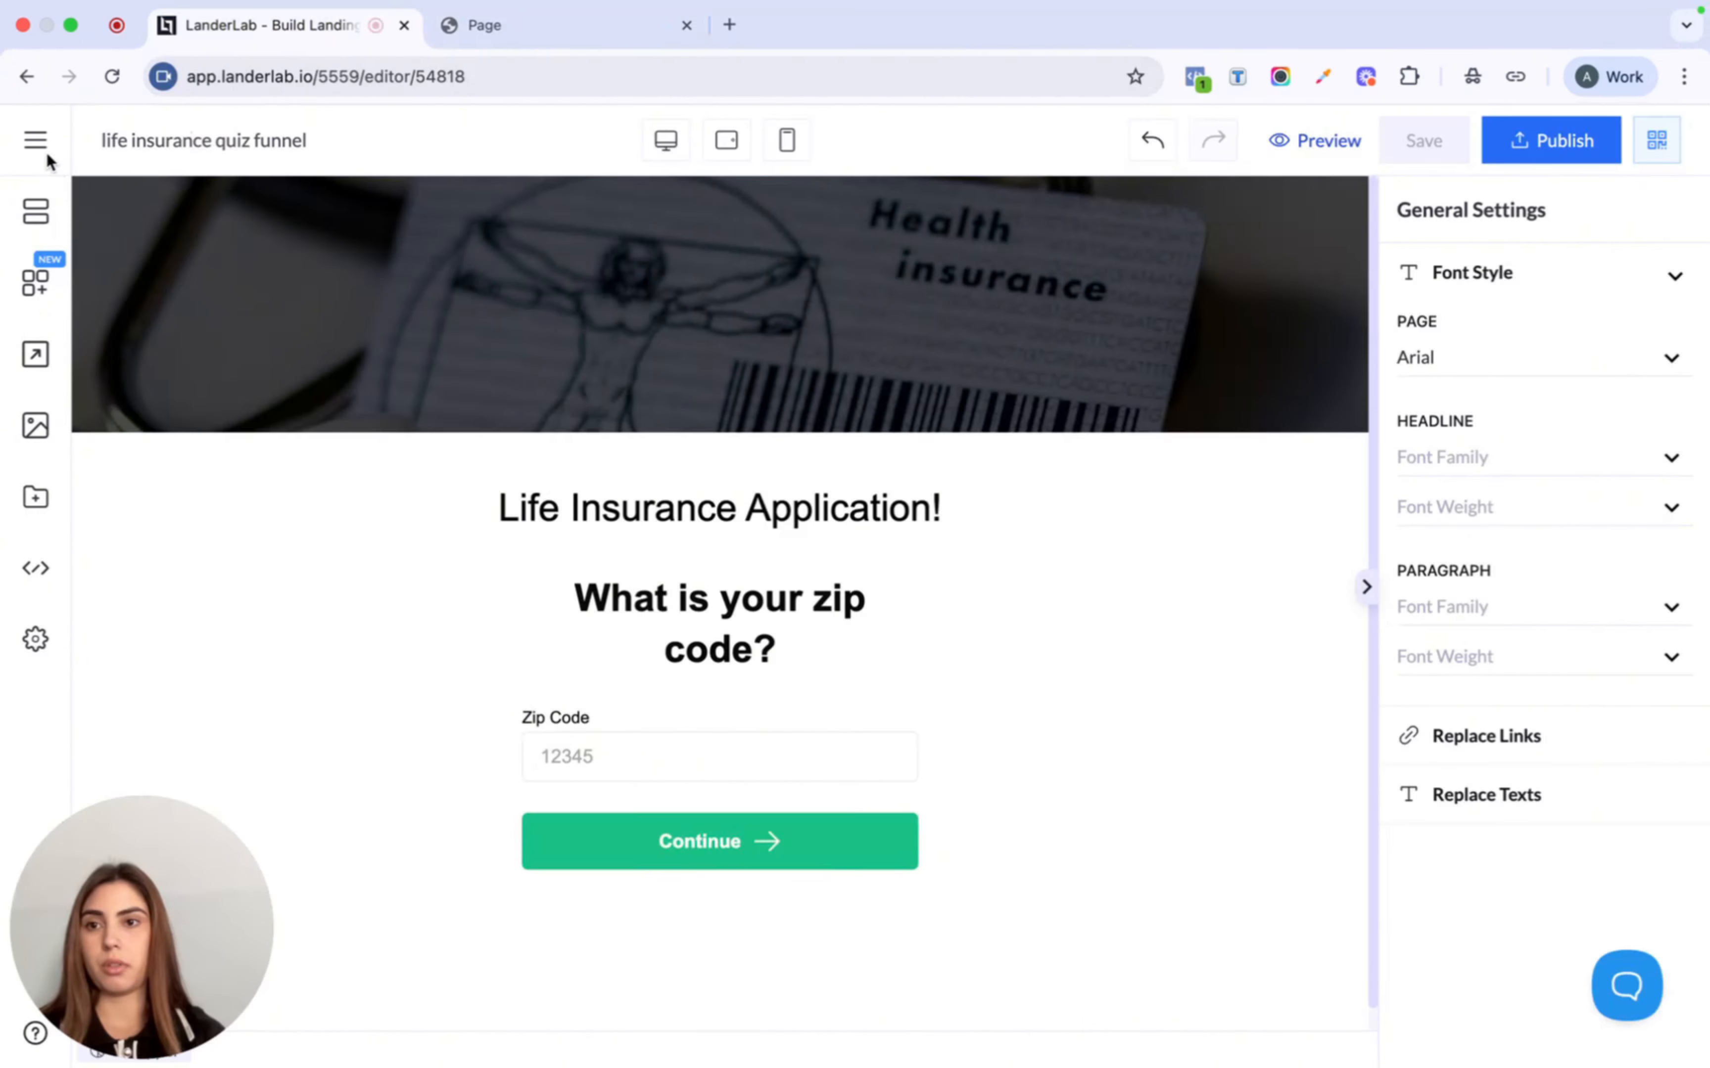
- Open Leads and review the Complete Variant A lead (zip 11111) across all columns
{"action": "left_click", "coordinate": [44, 145]}
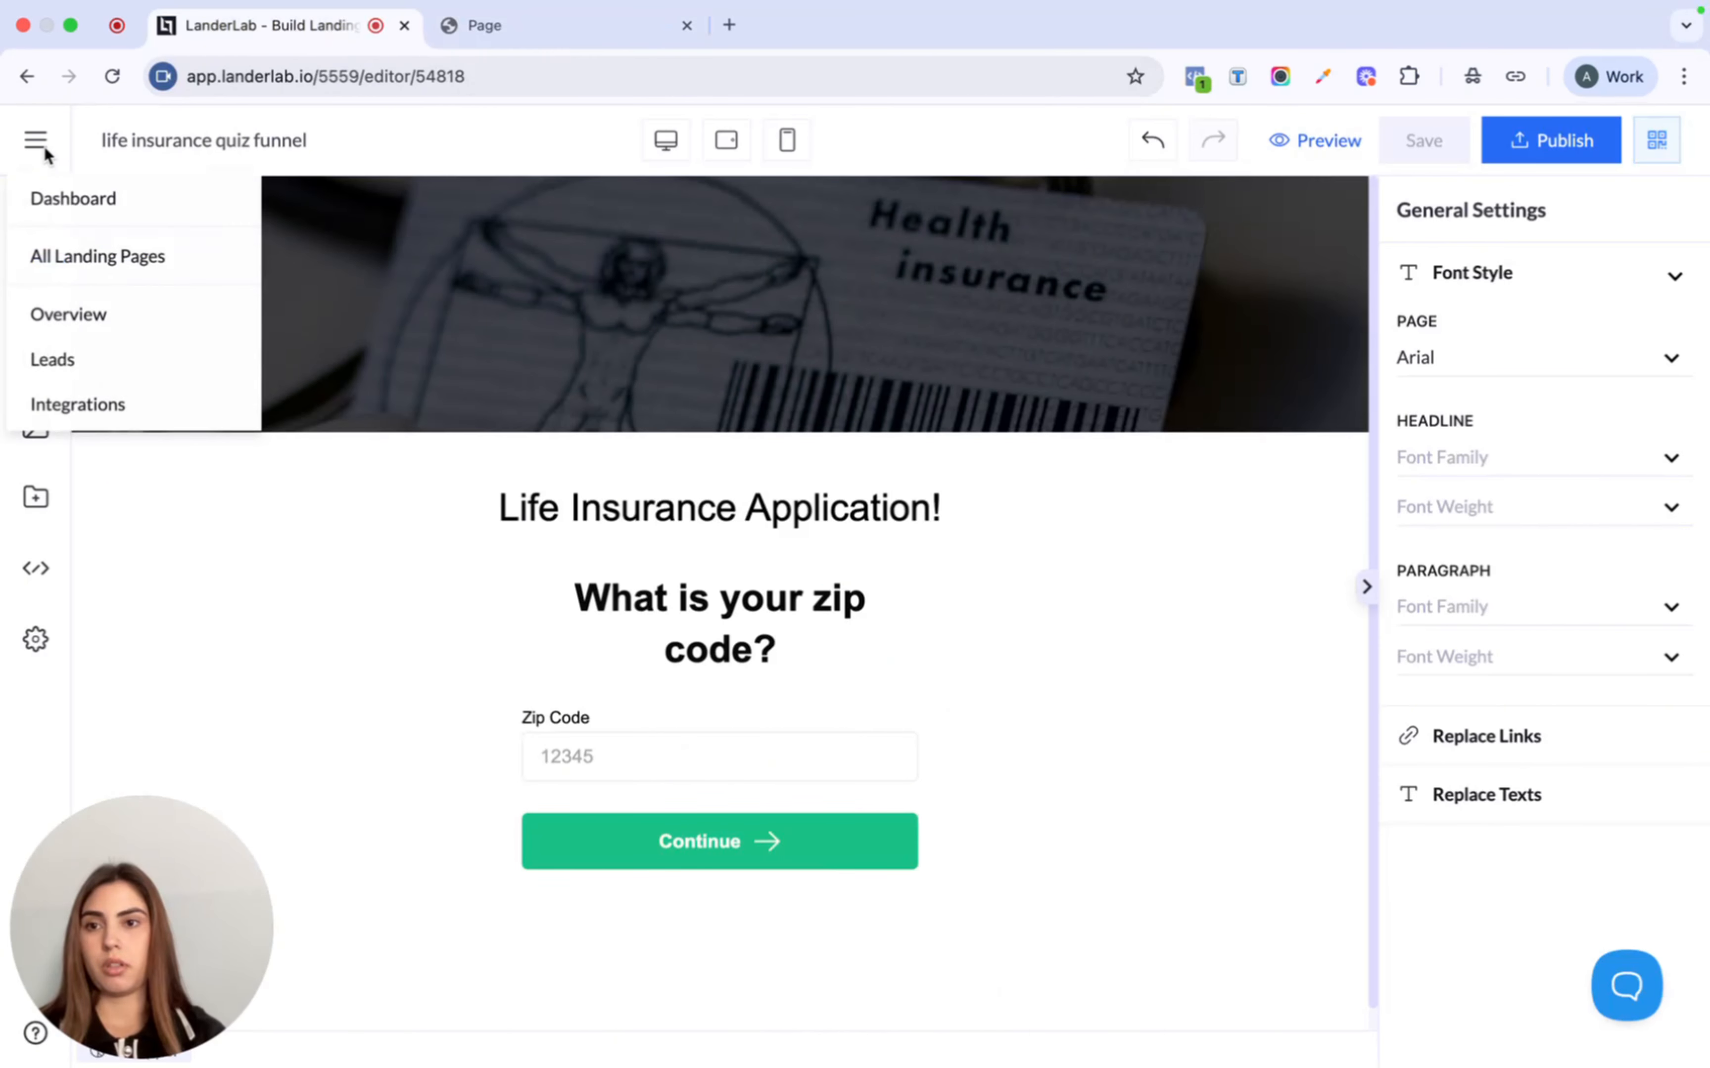
{"action": "left_click", "coordinate": [75, 362]}
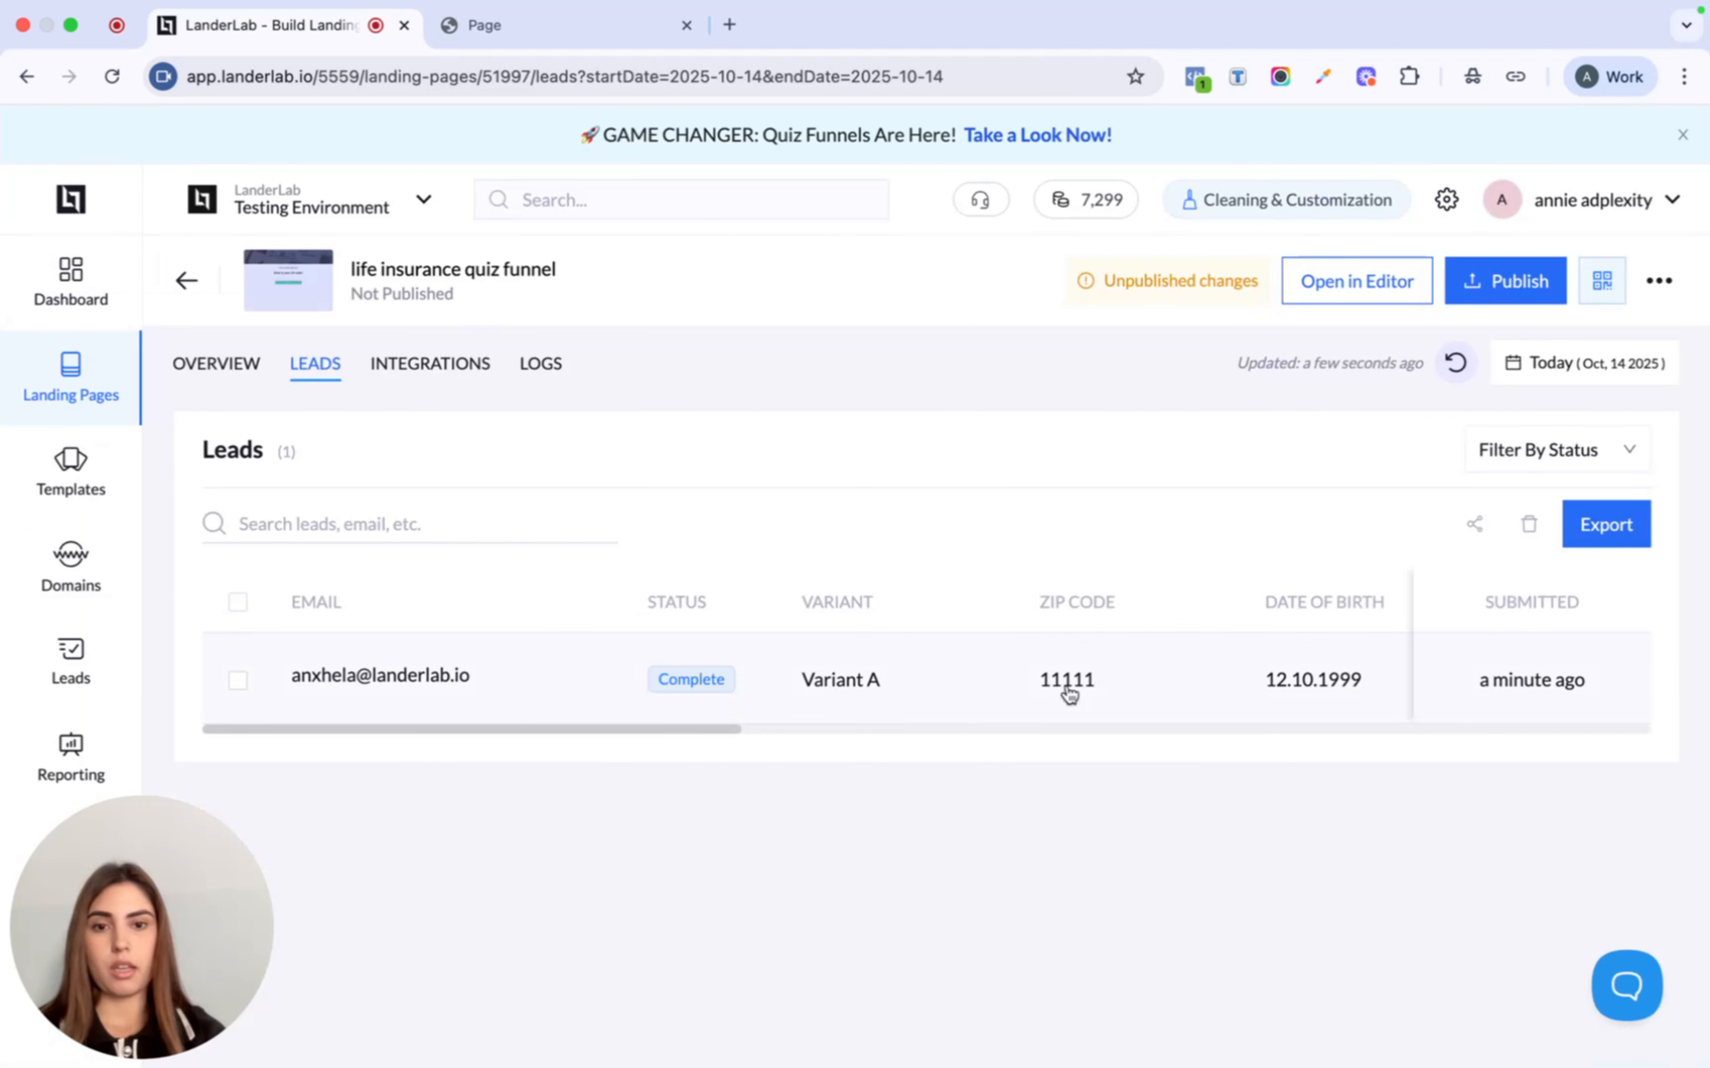
{"action": "scroll", "coordinate": [1088, 682], "scroll_direction": "right", "scroll_amount": 10}
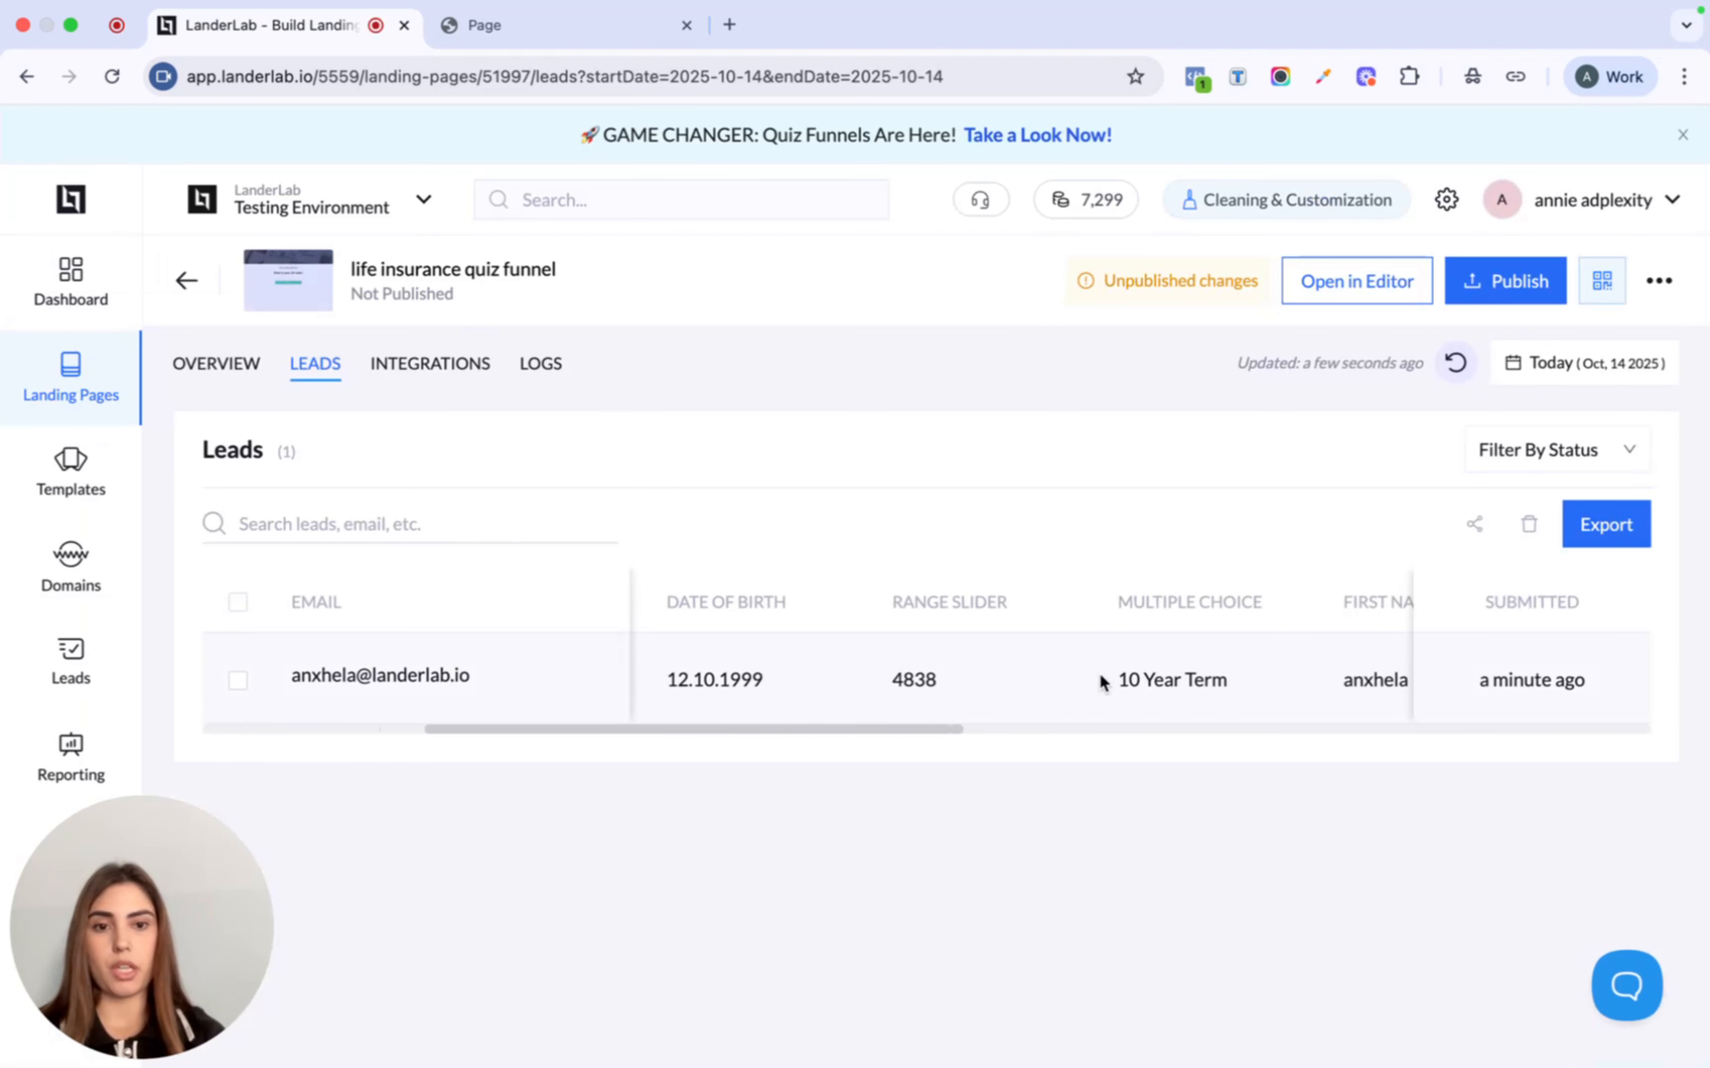
{"action": "scroll", "coordinate": [1104, 682], "scroll_direction": "right", "scroll_amount": 10}
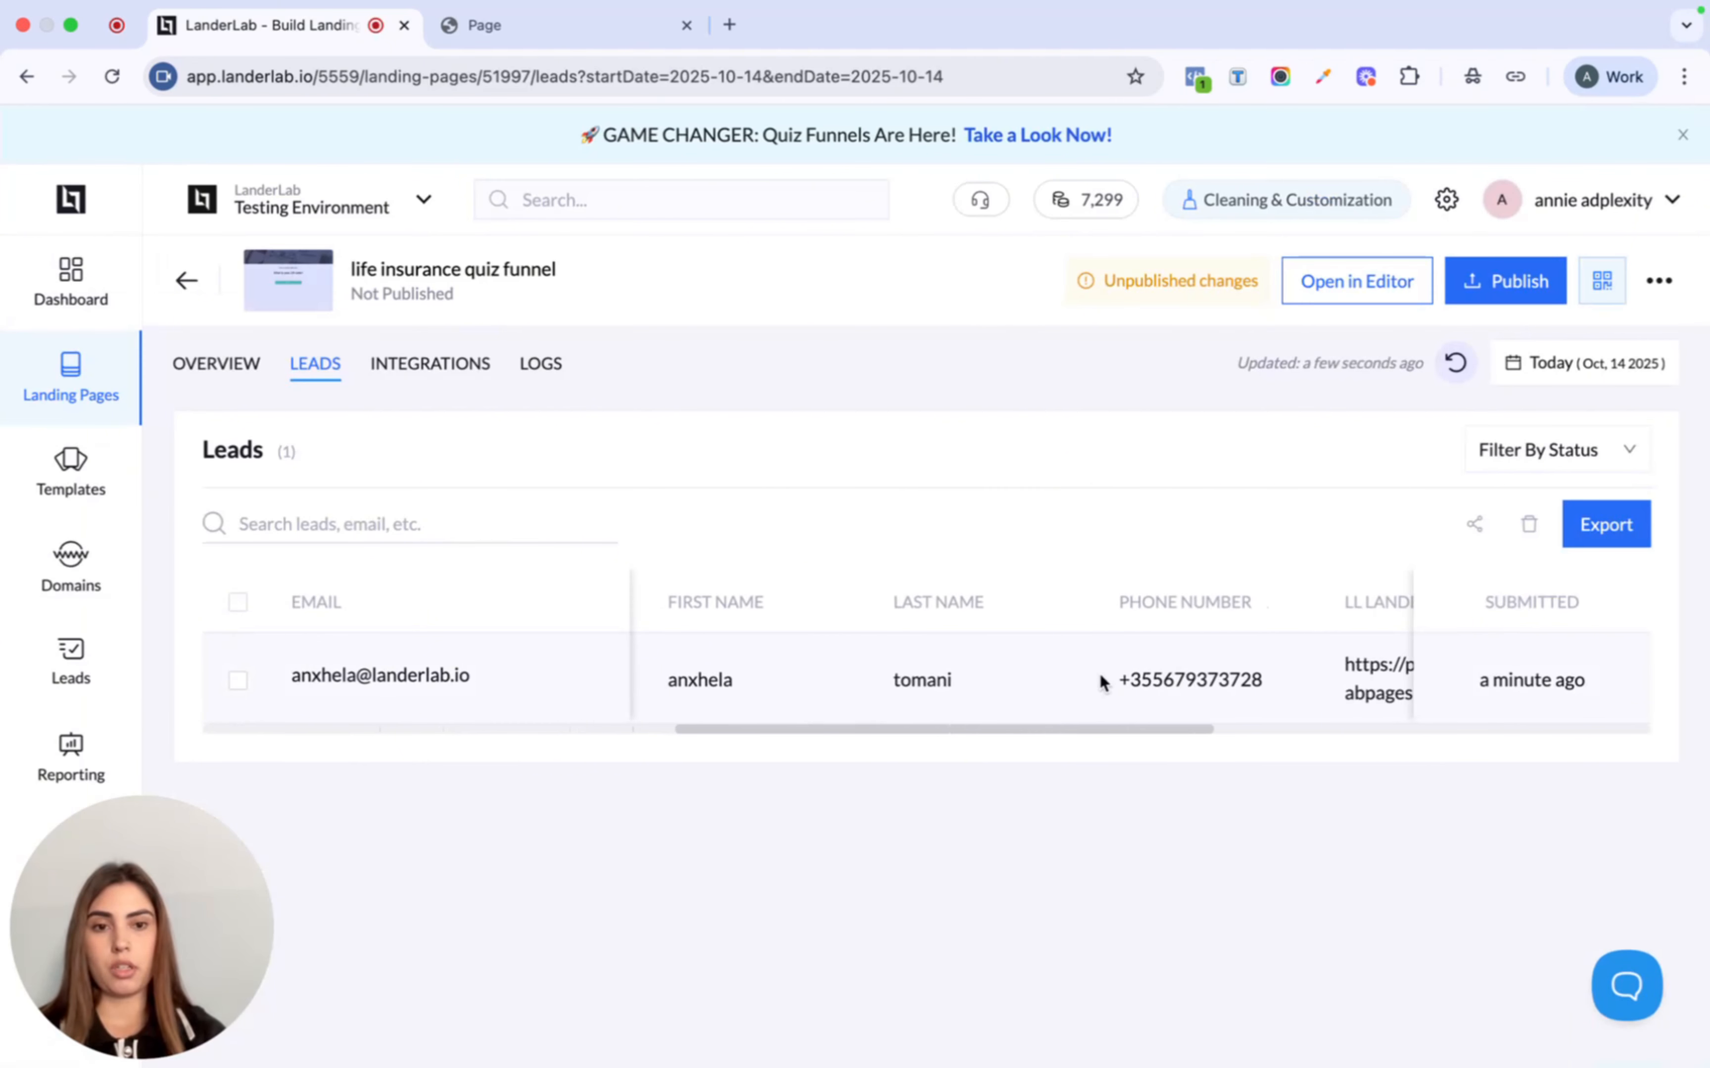
{"action": "scroll", "coordinate": [1102, 683], "scroll_direction": "right", "scroll_amount": 10}
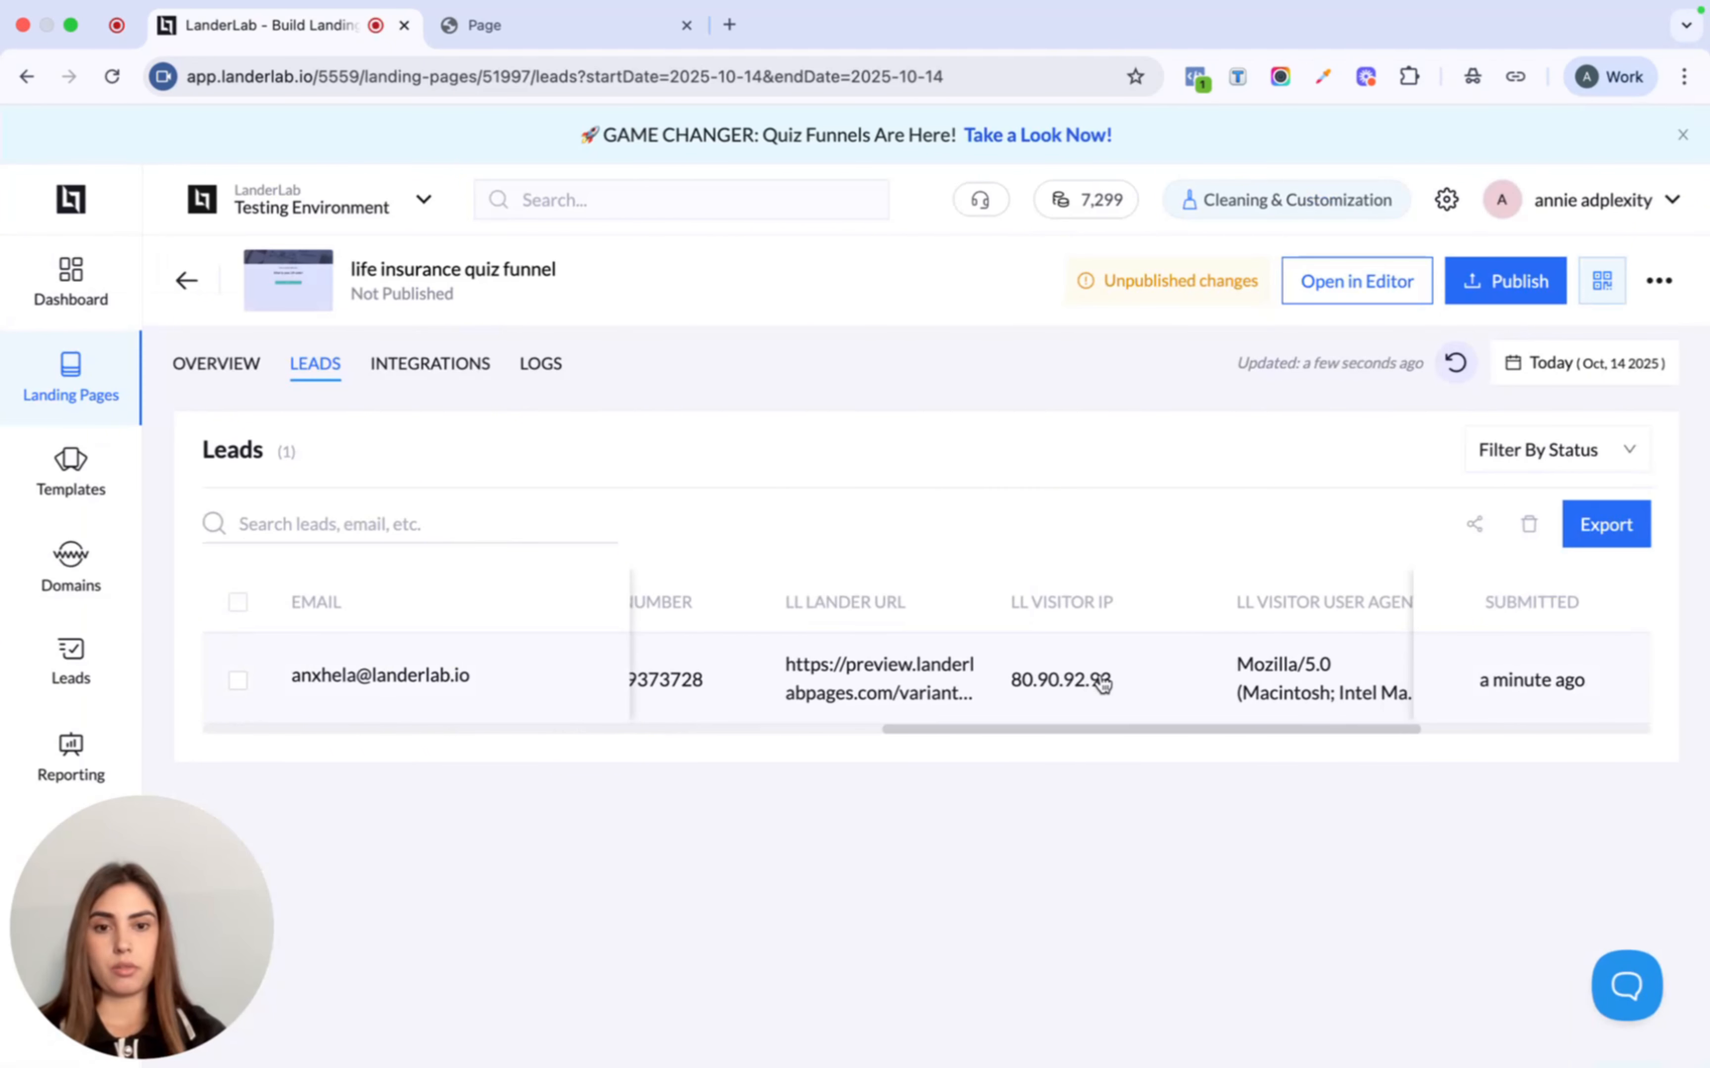
{"action": "scroll", "coordinate": [1103, 683], "scroll_direction": "right", "scroll_amount": 10}
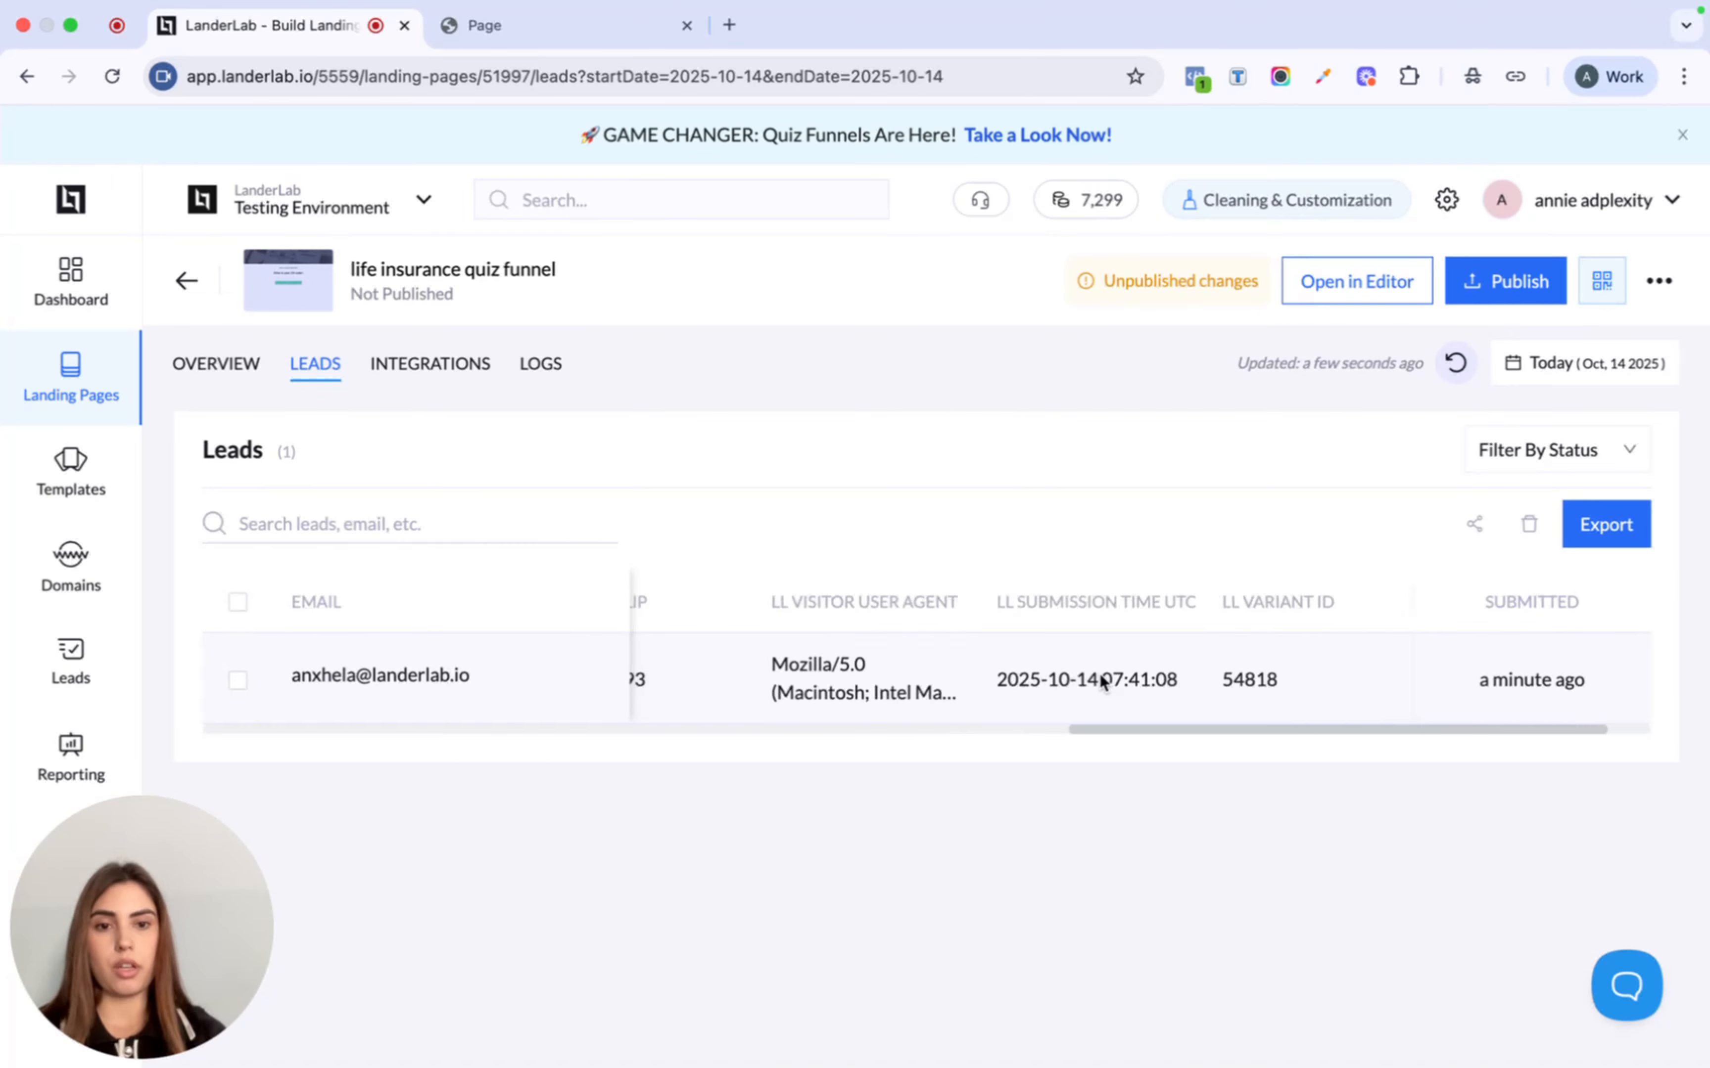
{"action": "scroll", "coordinate": [1102, 683], "scroll_direction": "left", "scroll_amount": 20}
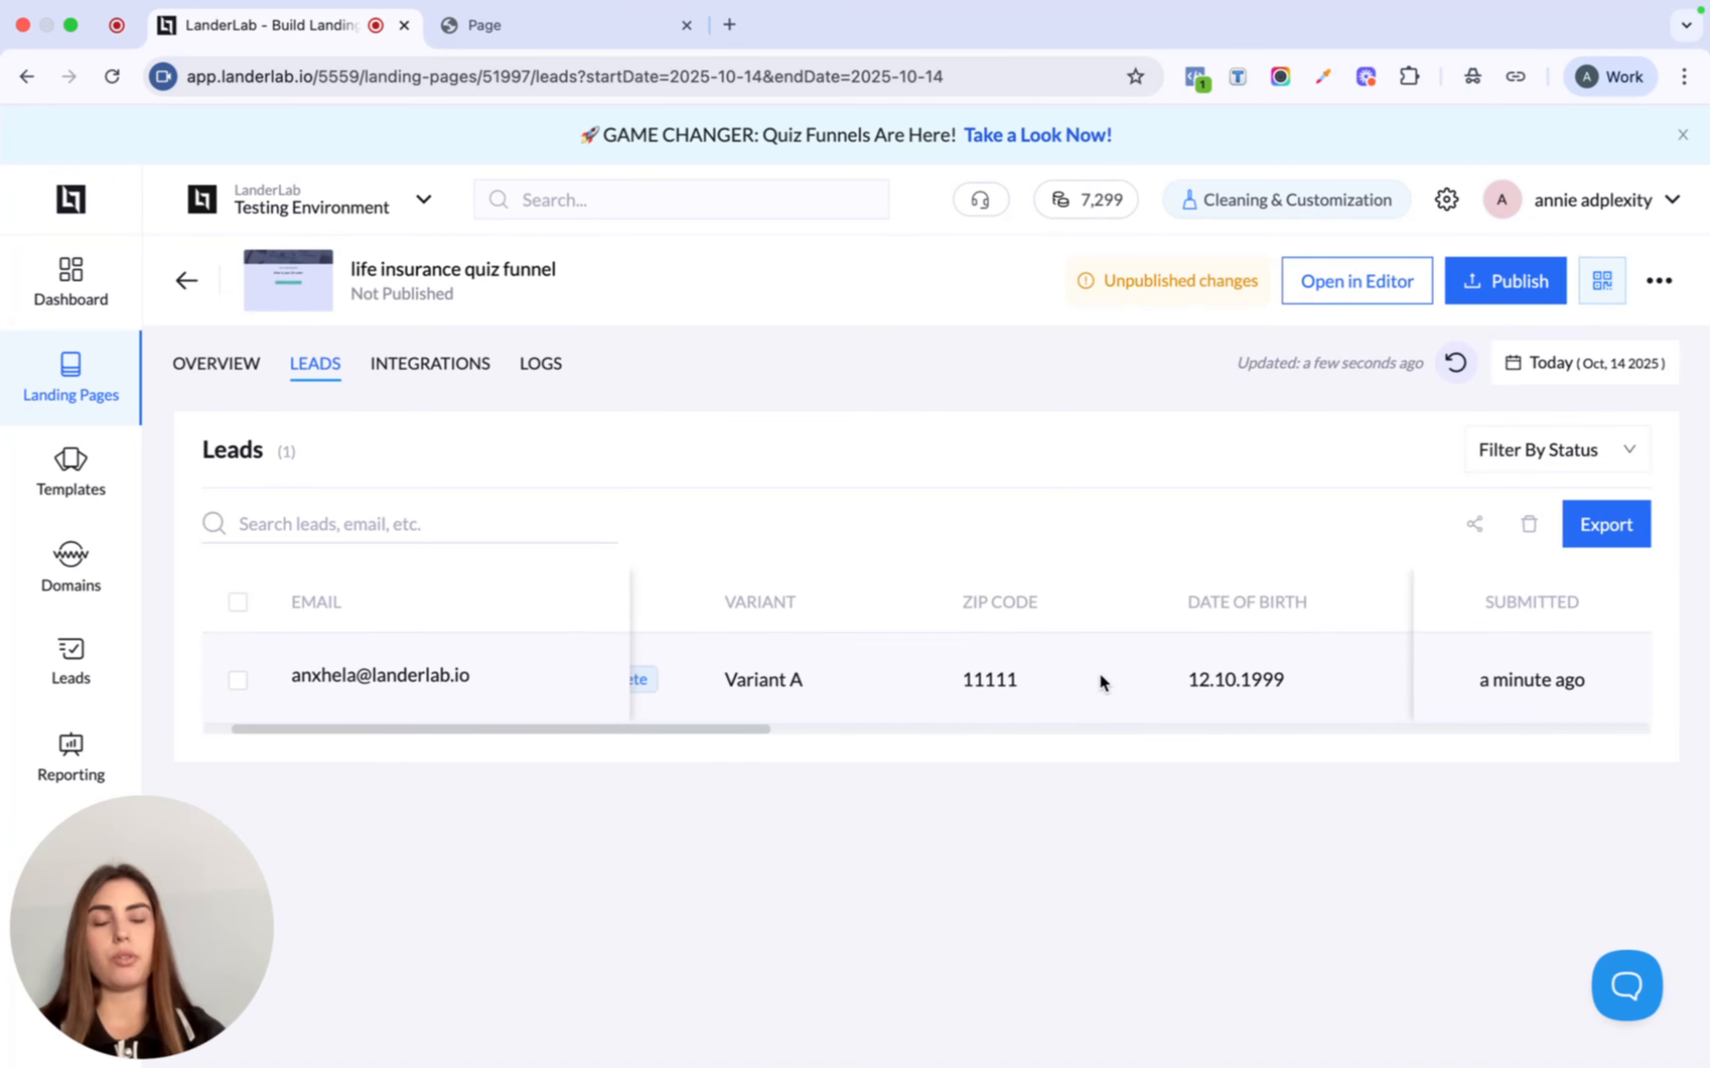
{"action": "scroll", "coordinate": [1104, 683], "scroll_direction": "left", "scroll_amount": 1}
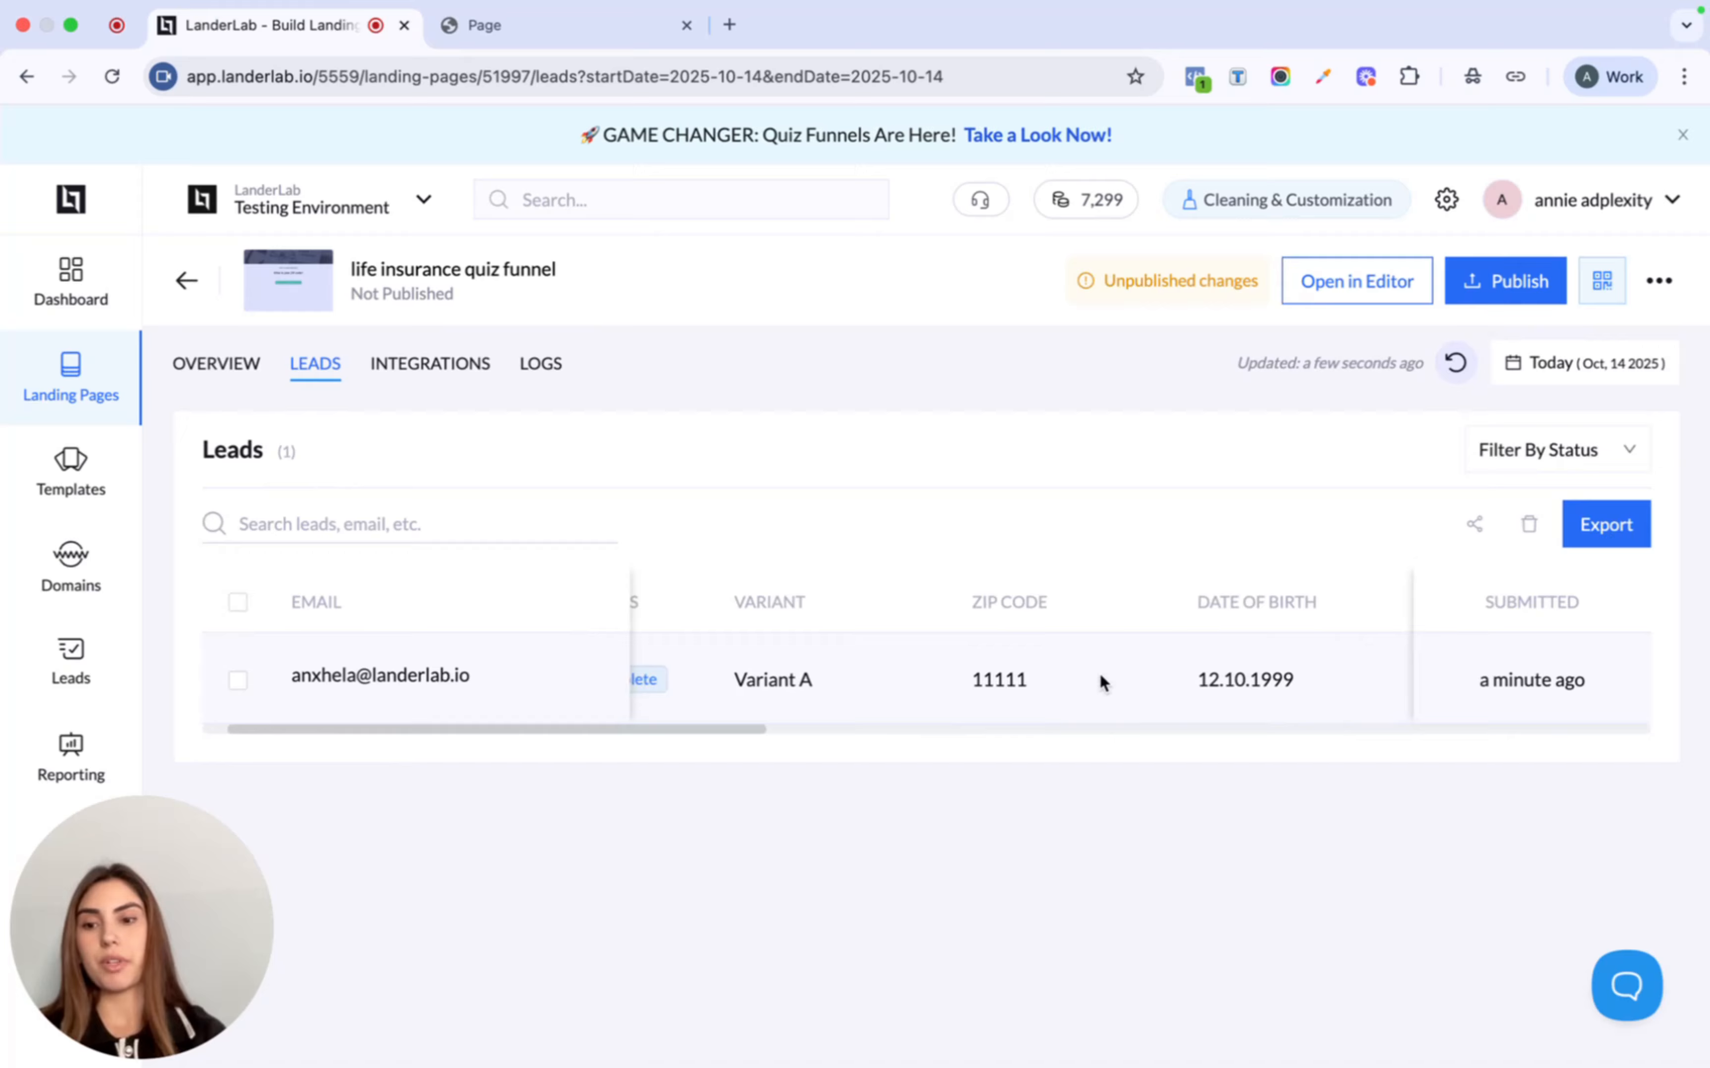
{"action": "scroll", "coordinate": [1099, 672], "scroll_direction": "right", "scroll_amount": 15}
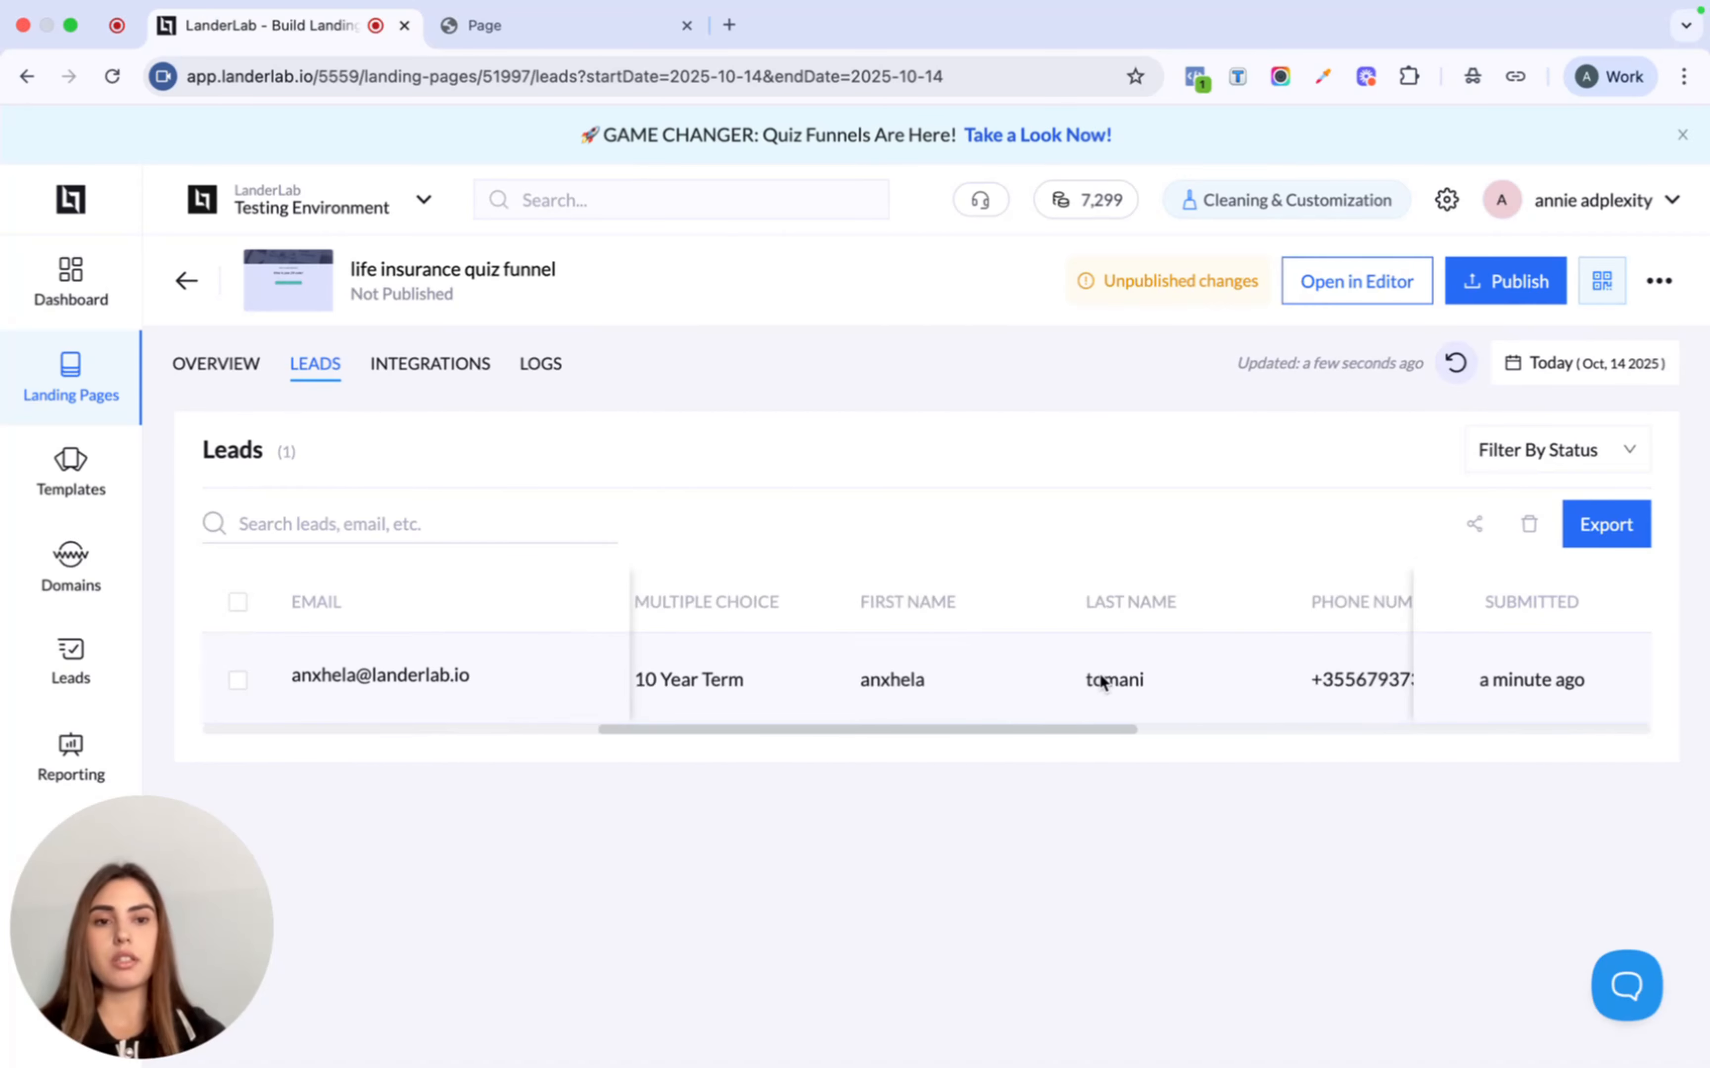
{"action": "scroll", "coordinate": [1101, 683], "scroll_direction": "left", "scroll_amount": 20}
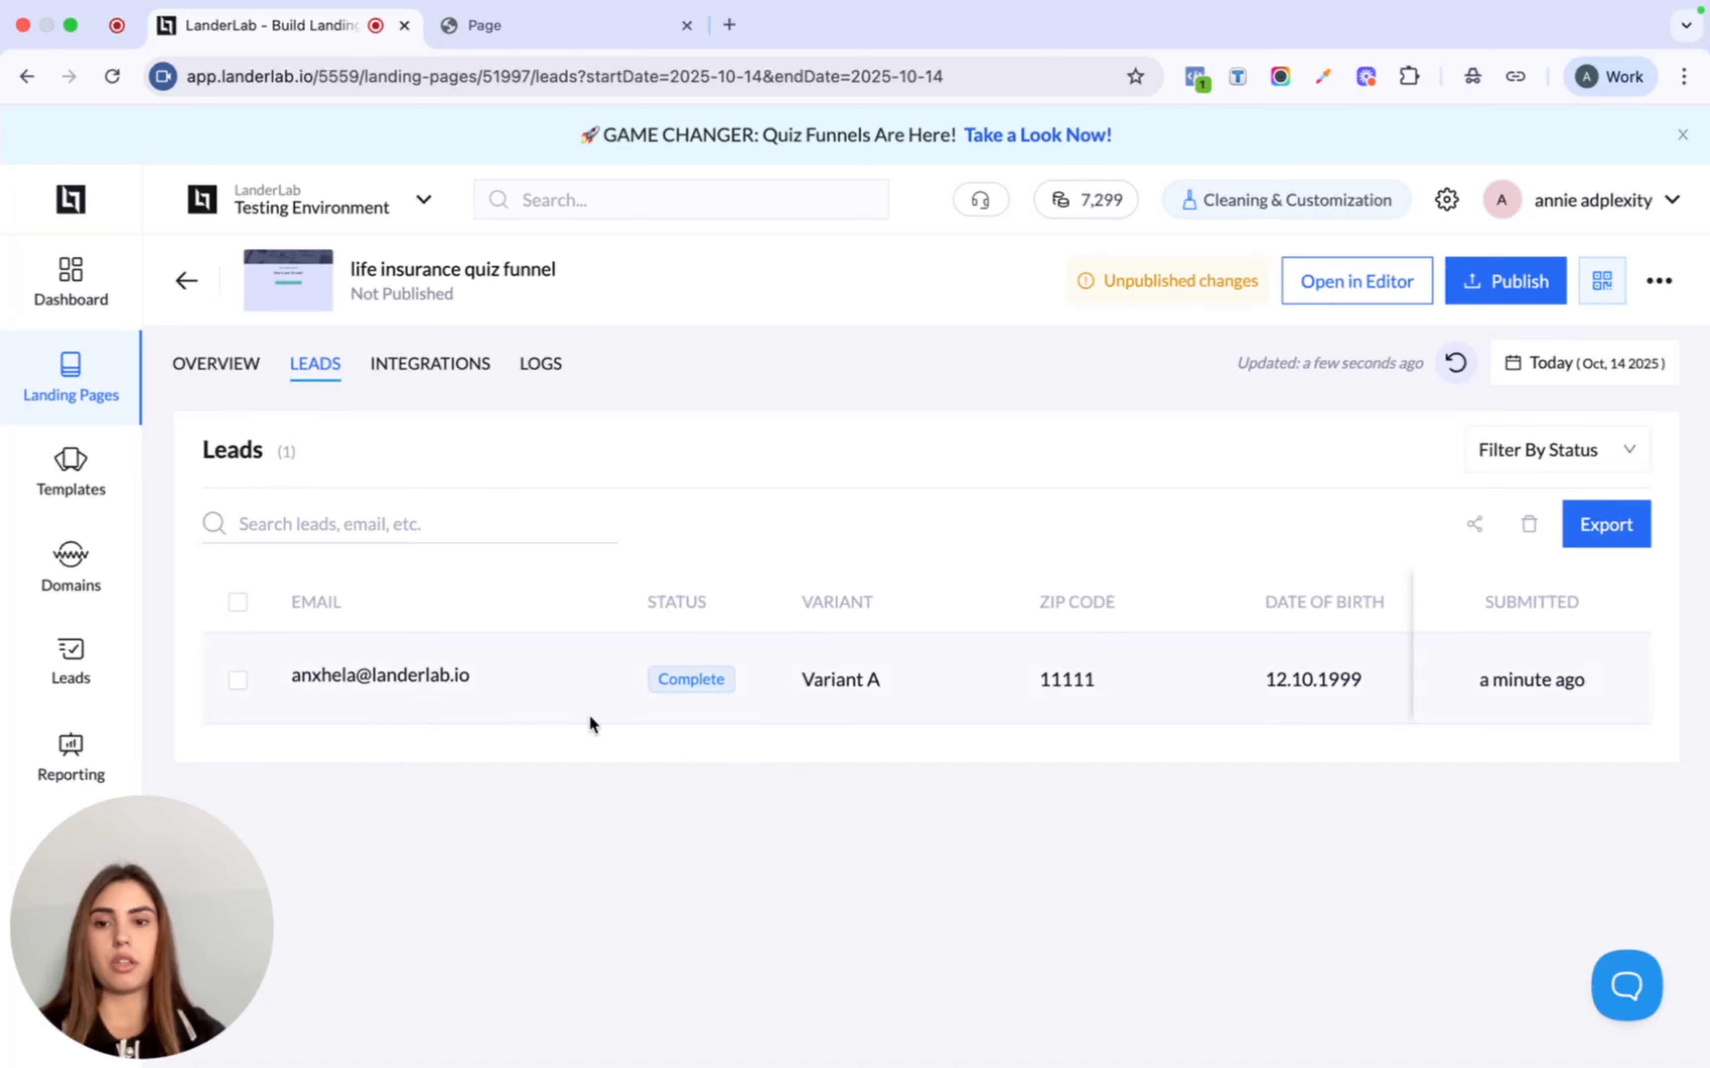
{"action": "scroll", "coordinate": [904, 654], "scroll_direction": "right", "scroll_amount": 3}
{"action": "scroll", "coordinate": [1000, 674], "scroll_direction": "right", "scroll_amount": 12}
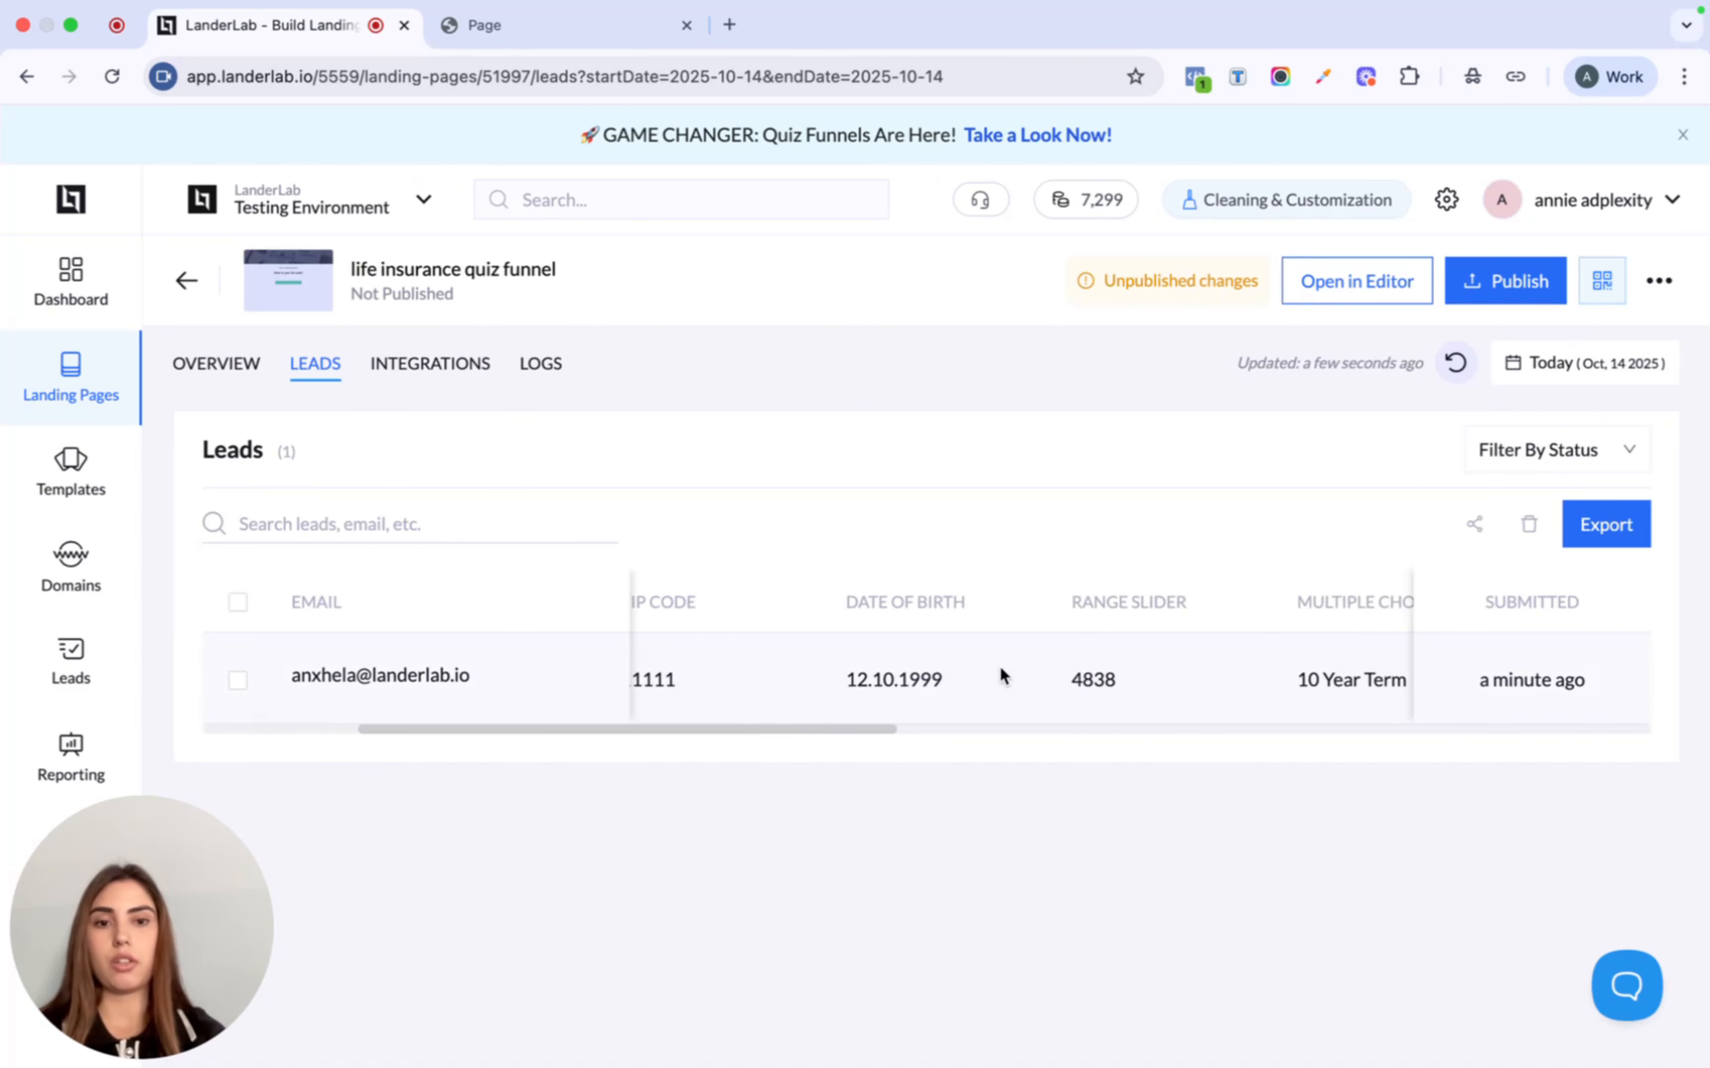
{"action": "scroll", "coordinate": [1312, 643], "scroll_direction": "right", "scroll_amount": 10}
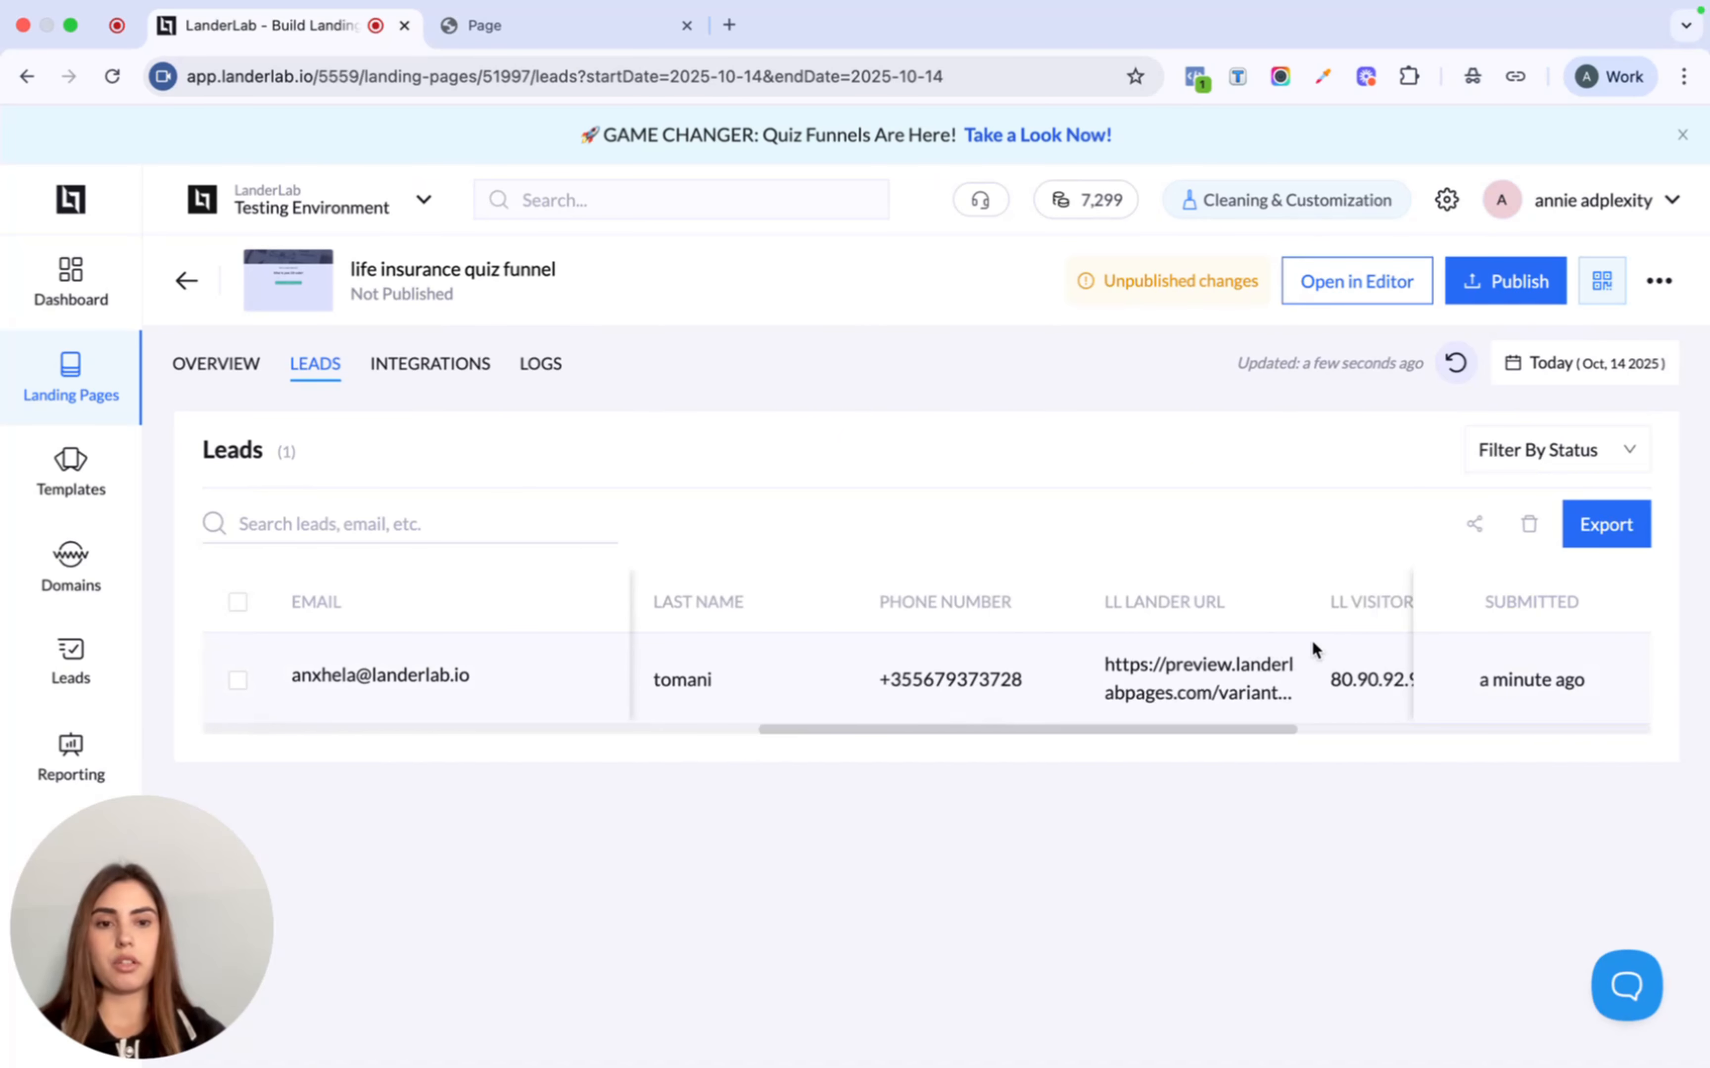
{"action": "scroll", "coordinate": [1312, 643], "scroll_direction": "left", "scroll_amount": 15}
{"action": "scroll", "coordinate": [1312, 647], "scroll_direction": "left", "scroll_amount": 6}
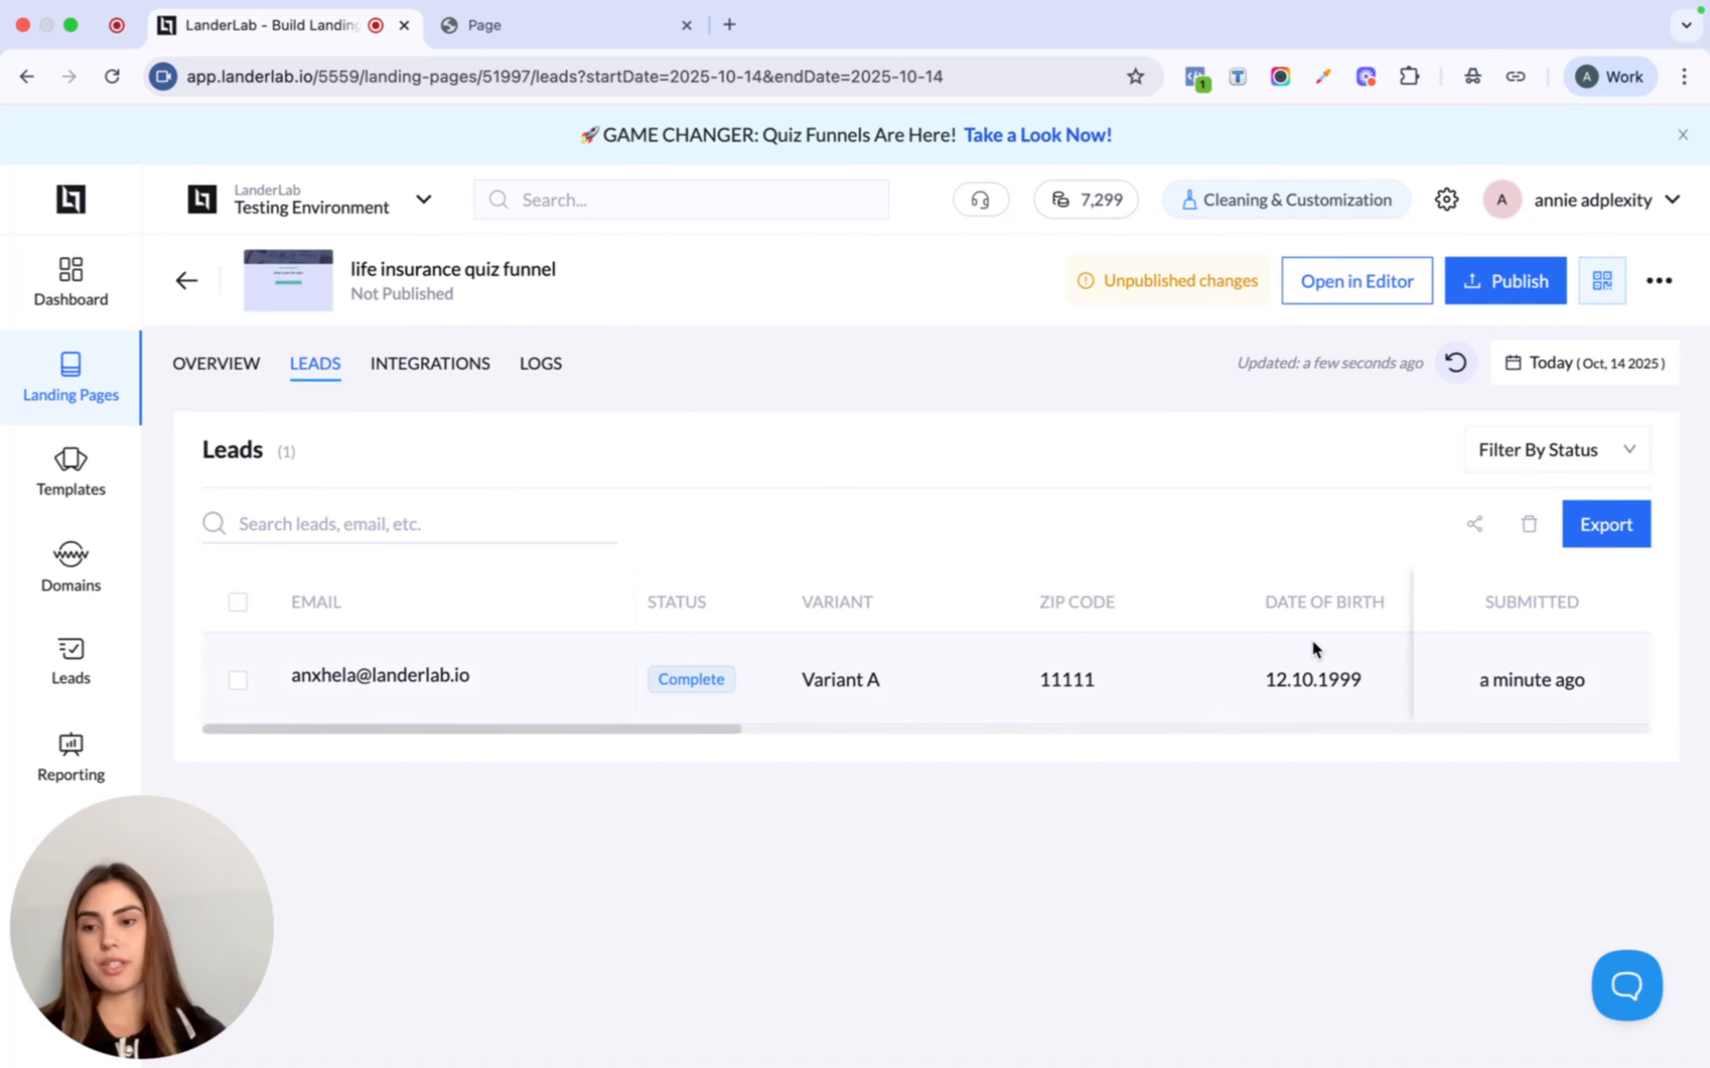